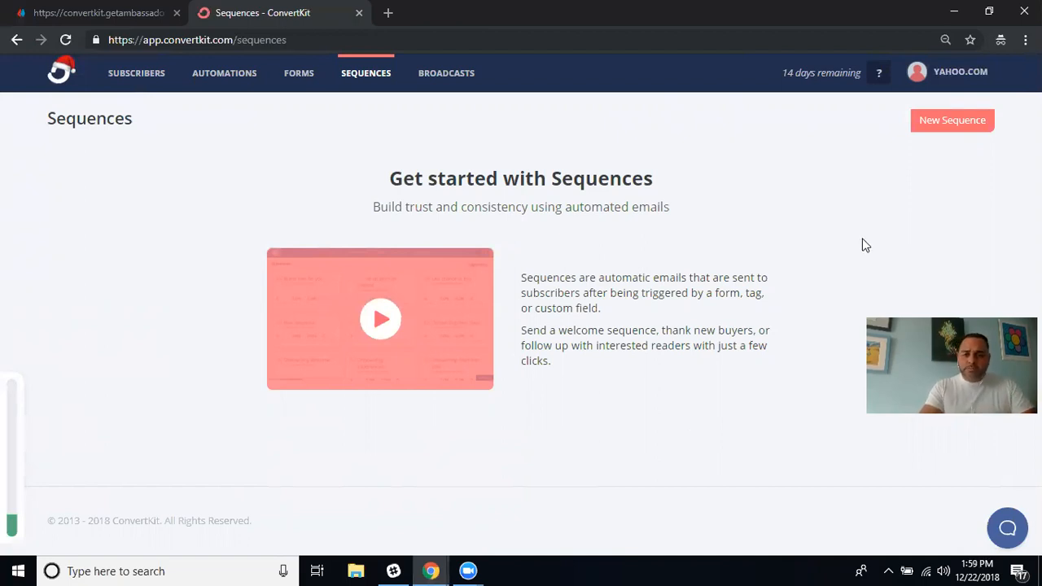
Create a new sequence named 'Email Setup 1'.
{"action": "left_click", "coordinate": [948, 130]}
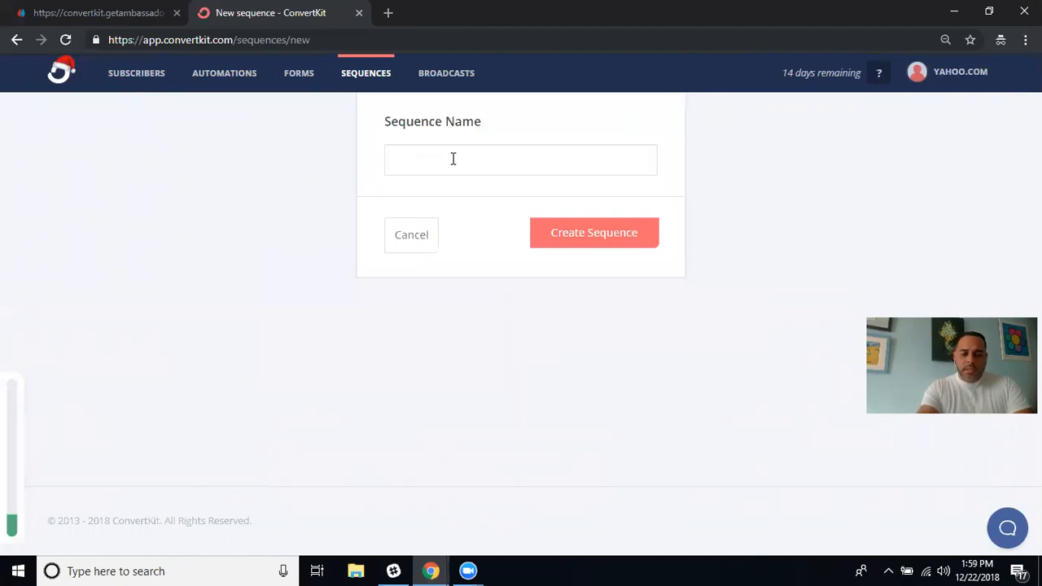
{"action": "type", "text": "mail Set"}
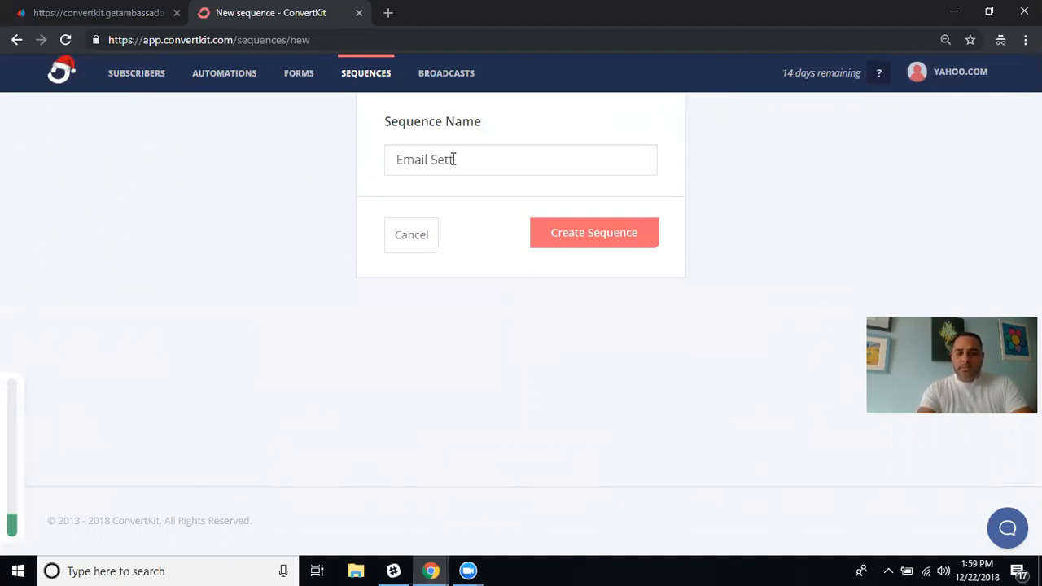
{"action": "type", "text": "up 1"}
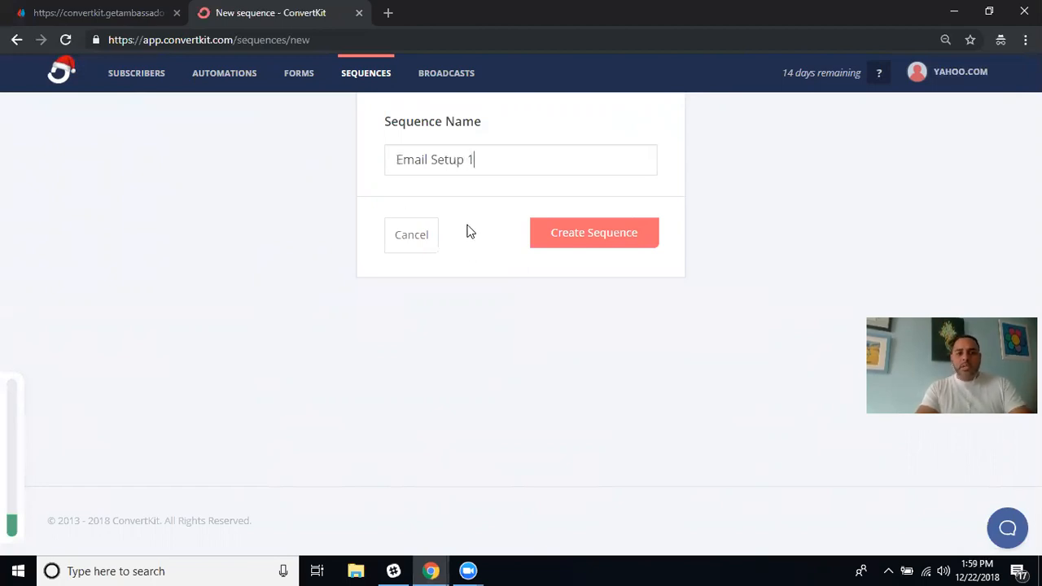
{"action": "left_click", "coordinate": [603, 238]}
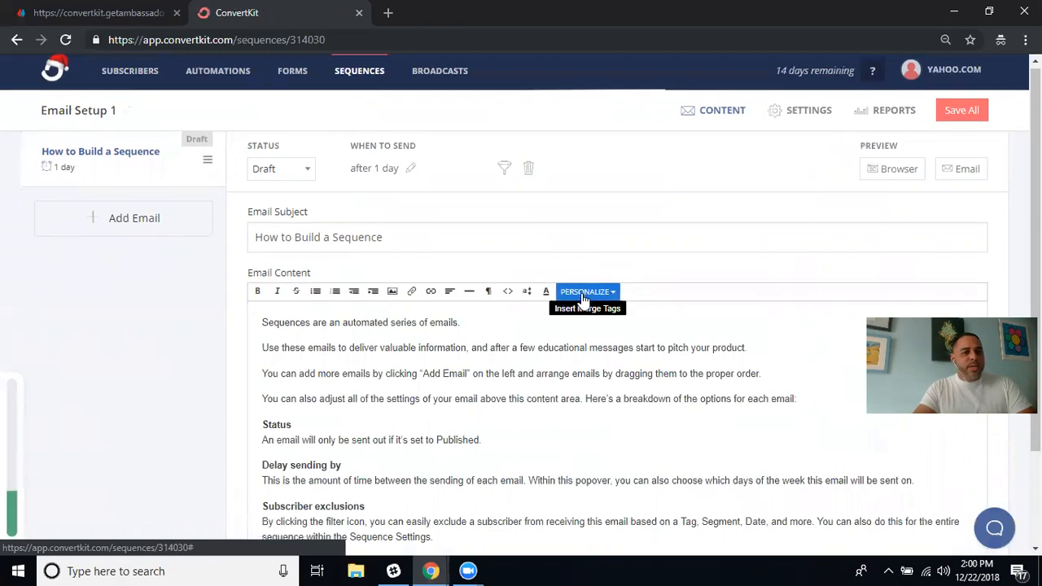
Review the default 'How to Build a Sequence' email, dismiss the notification, and select the sequence title.
{"action": "scroll", "coordinate": [581, 295], "scroll_direction": "down", "scroll_amount": 2}
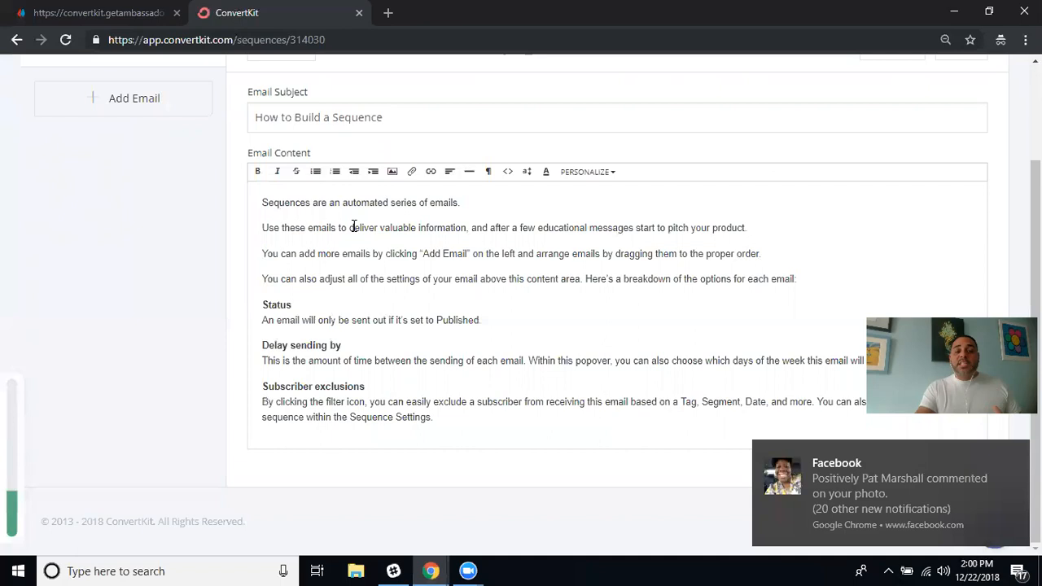
{"action": "mouse_move", "coordinate": [855, 469]}
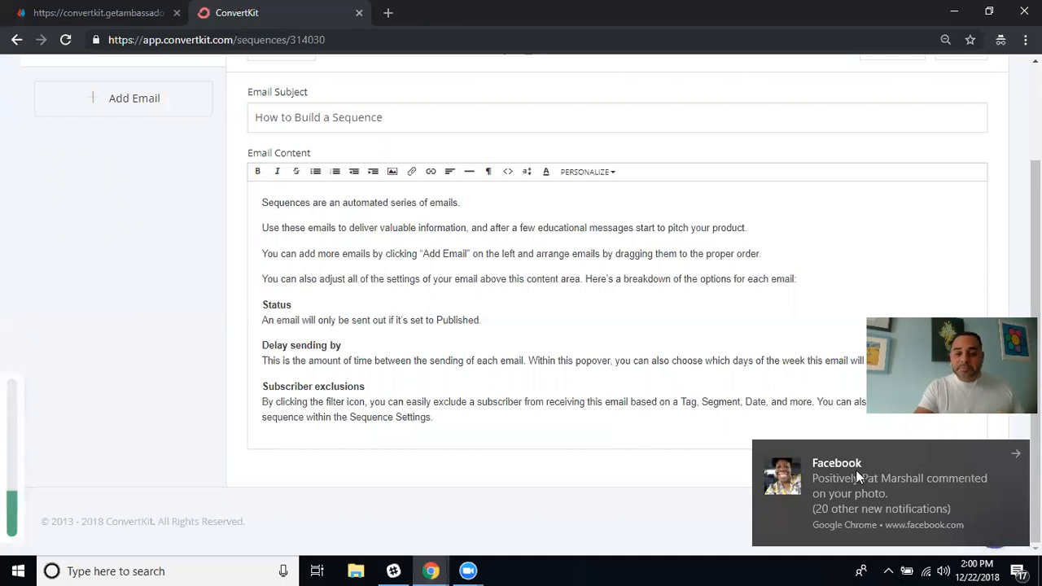
{"action": "left_click", "coordinate": [1015, 454]}
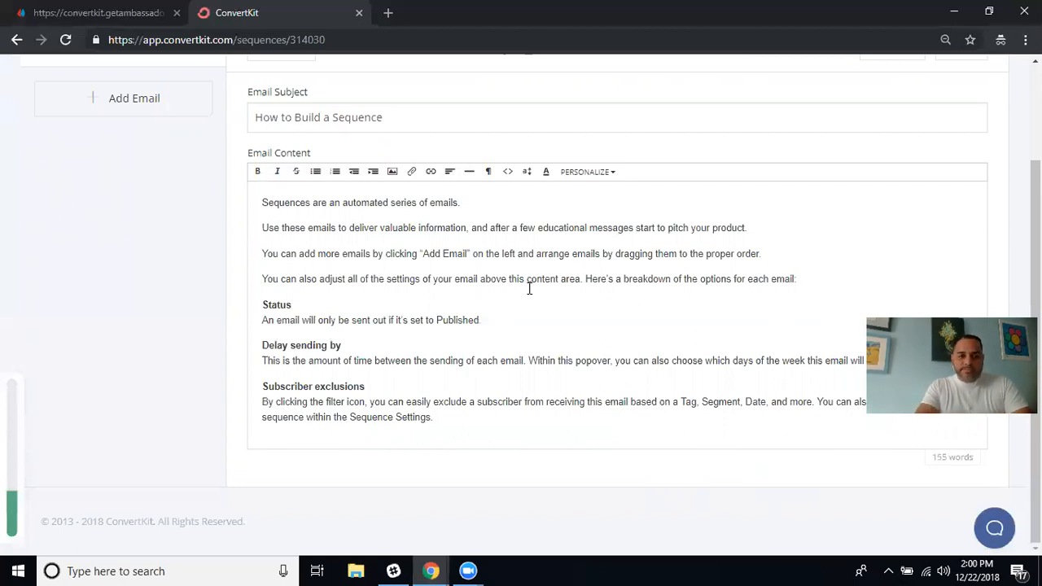
{"action": "scroll", "coordinate": [529, 293], "scroll_direction": "up", "scroll_amount": 2}
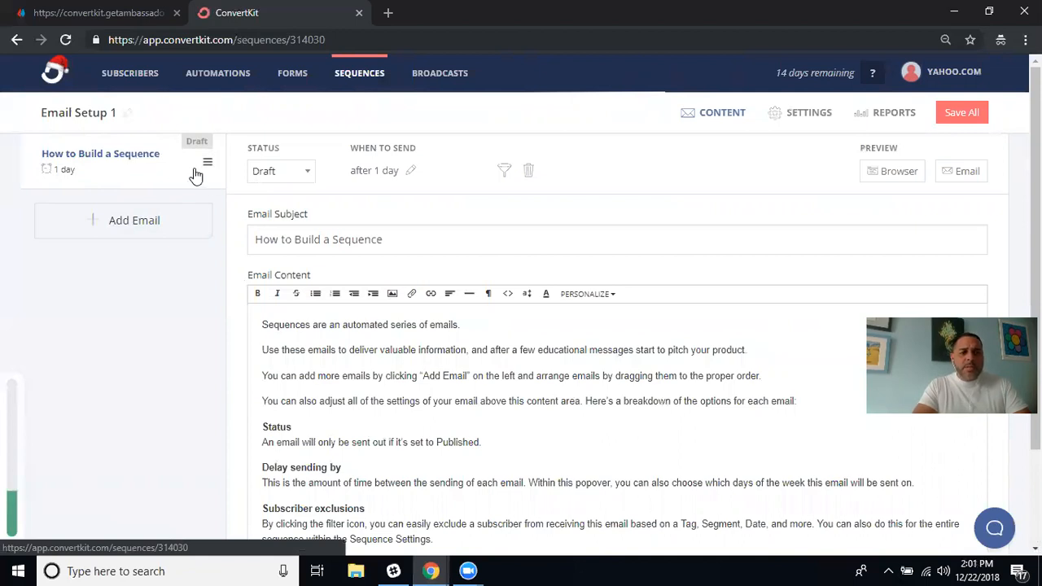
{"action": "left_click", "coordinate": [126, 112]}
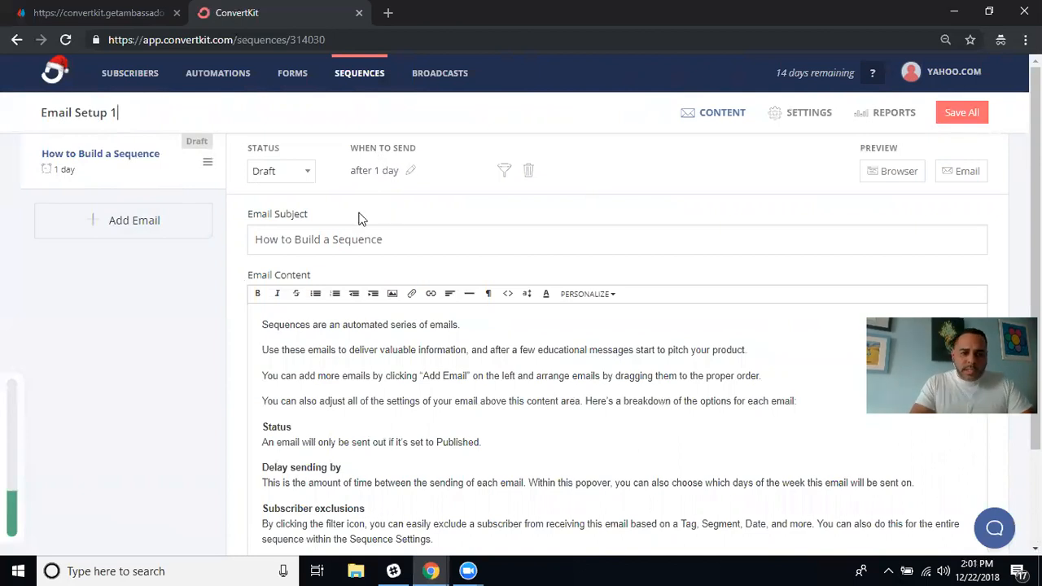
Keep the email as Draft and change its send delay from 1 day to 0.
{"action": "left_click", "coordinate": [308, 174]}
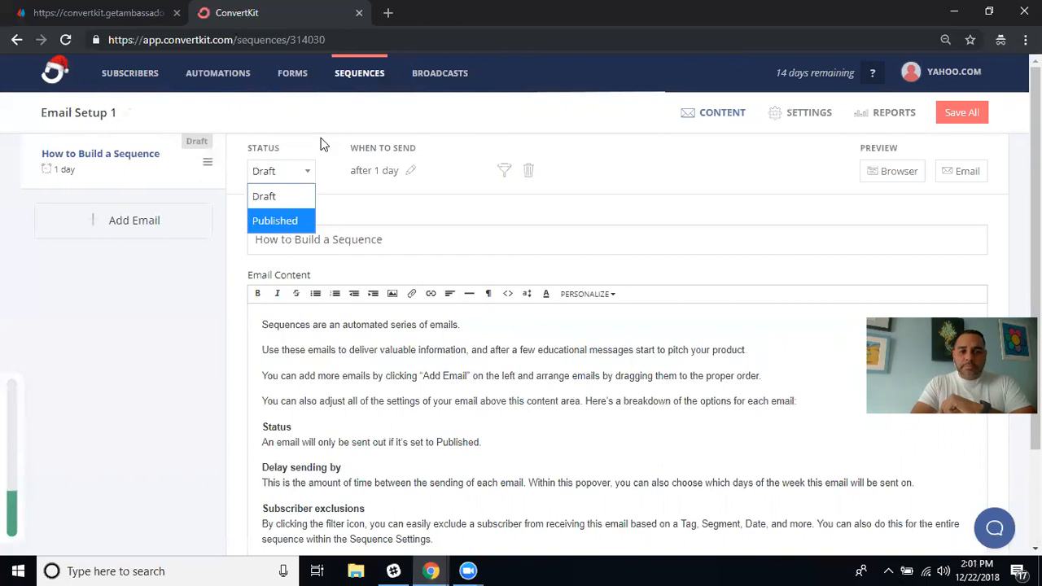
{"action": "left_click", "coordinate": [330, 161]}
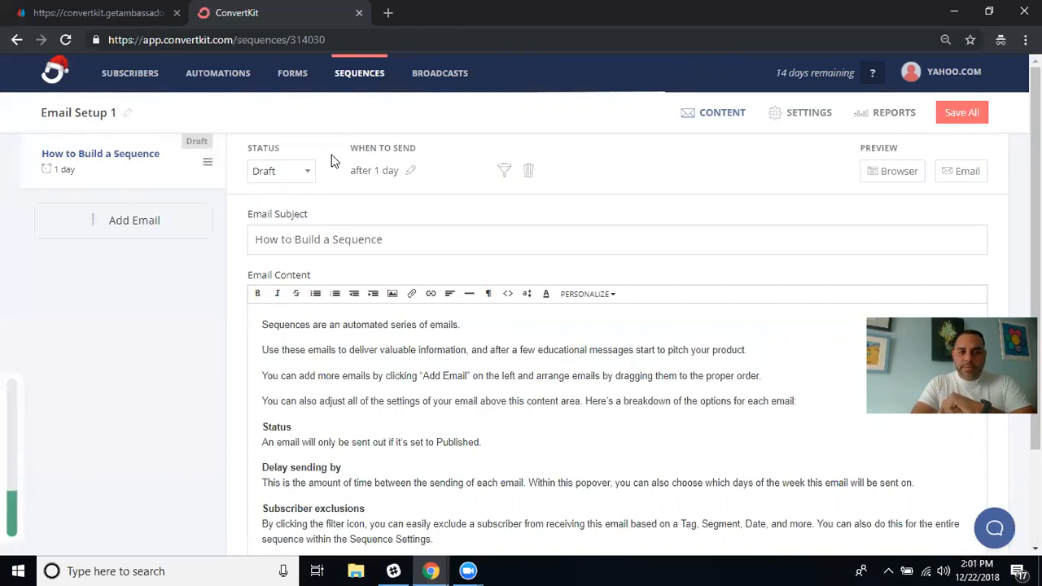
{"action": "left_click", "coordinate": [411, 172]}
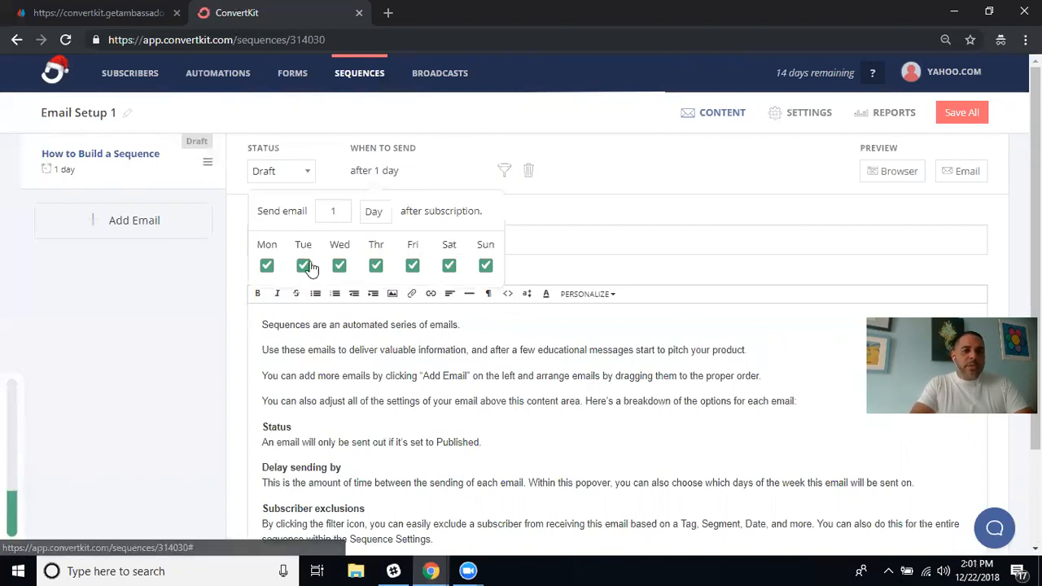
{"action": "left_click", "coordinate": [340, 218]}
{"action": "key", "text": "BackSpace"}
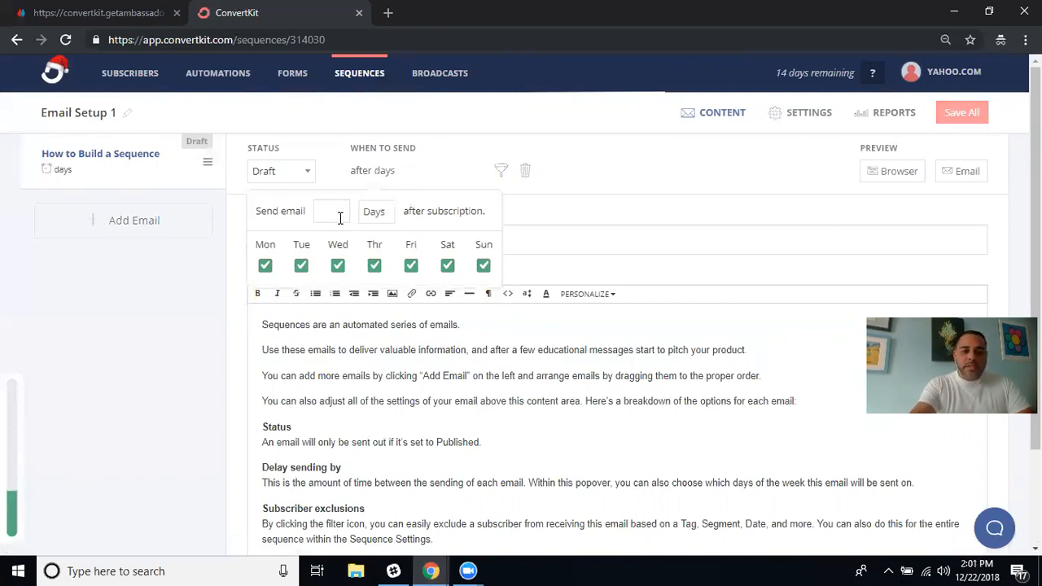
{"action": "type", "text": "0"}
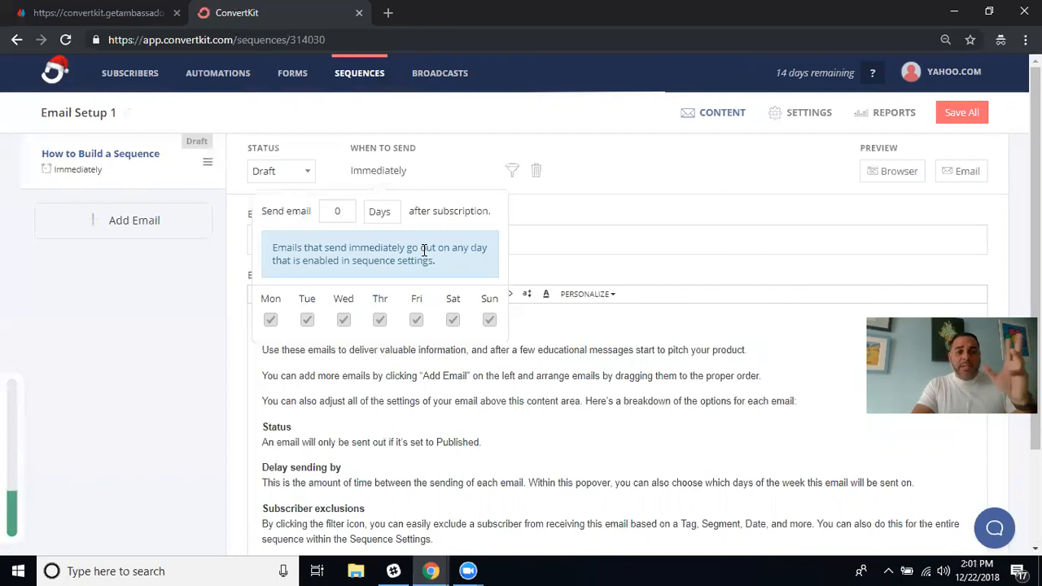
{"action": "left_click", "coordinate": [453, 145]}
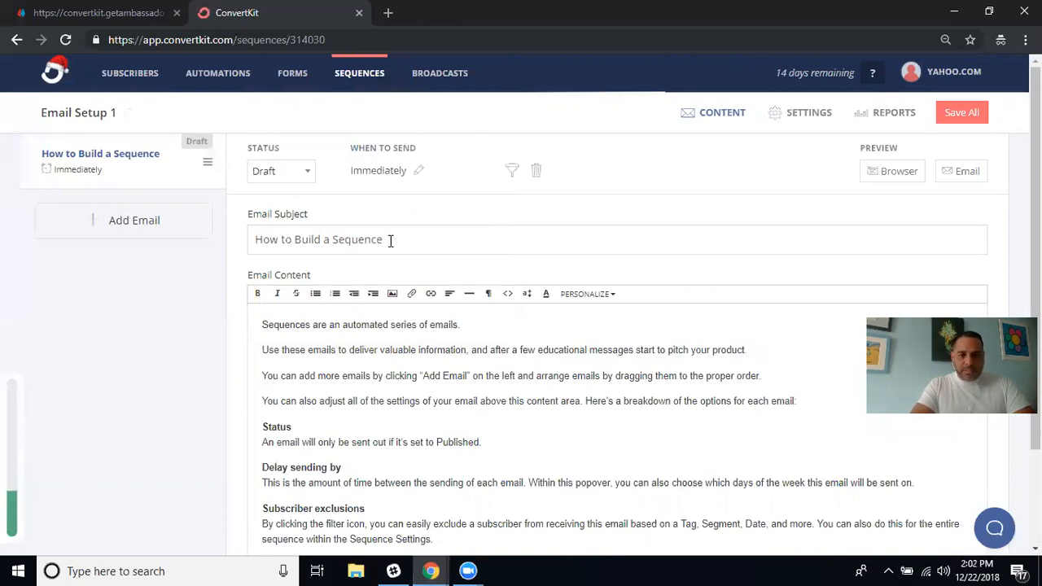
Replace the subject 'How to Build a Sequence' with 'Introducing myself'.
{"action": "key", "text": "BackSpace"}
{"action": "key", "text": "BackSpace"}
{"action": "key", "text": "BackSpace"}
{"action": "key", "text": "BackSpace"}
{"action": "key", "text": "BackSpace"}
{"action": "key", "text": "BackSpace"}
{"action": "key", "text": "BackSpace"}
{"action": "key", "text": "BackSpace"}
{"action": "key", "text": "BackSpace"}
{"action": "key", "text": "BackSpace"}
{"action": "key", "text": "BackSpace"}
{"action": "key", "text": "BackSpace"}
{"action": "key", "text": "BackSpace"}
{"action": "key", "text": "BackSpace"}
{"action": "key", "text": "BackSpace"}
{"action": "key", "text": "BackSpace"}
{"action": "key", "text": "BackSpace"}
{"action": "key", "text": "BackSpace"}
{"action": "key", "text": "BackSpace"}
{"action": "key", "text": "BackSpace"}
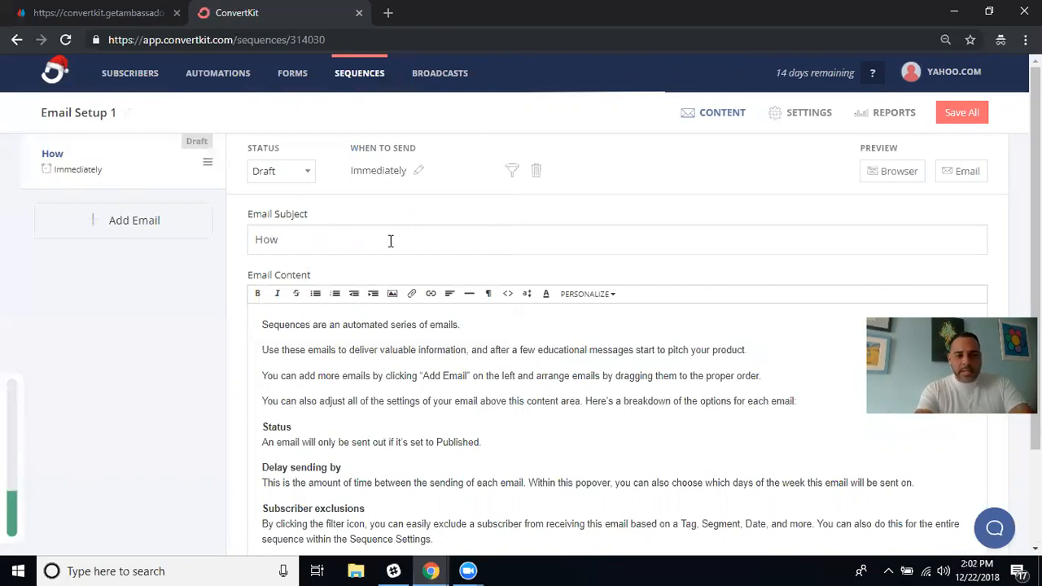
{"action": "key", "text": "BackSpace"}
{"action": "key", "text": "BackSpace"}
{"action": "key", "text": "BackSpace"}
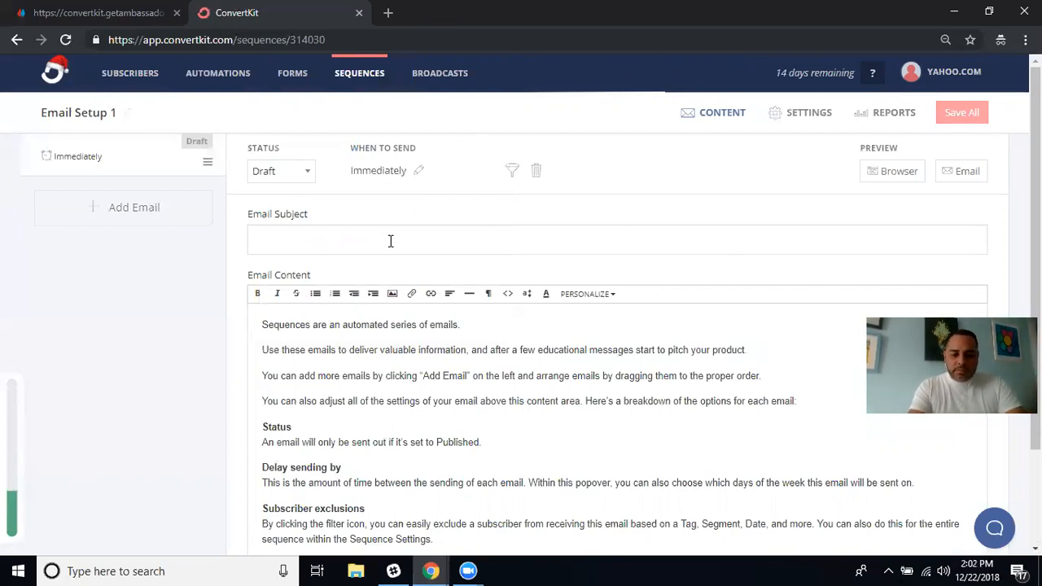
{"action": "type", "text": "Int"}
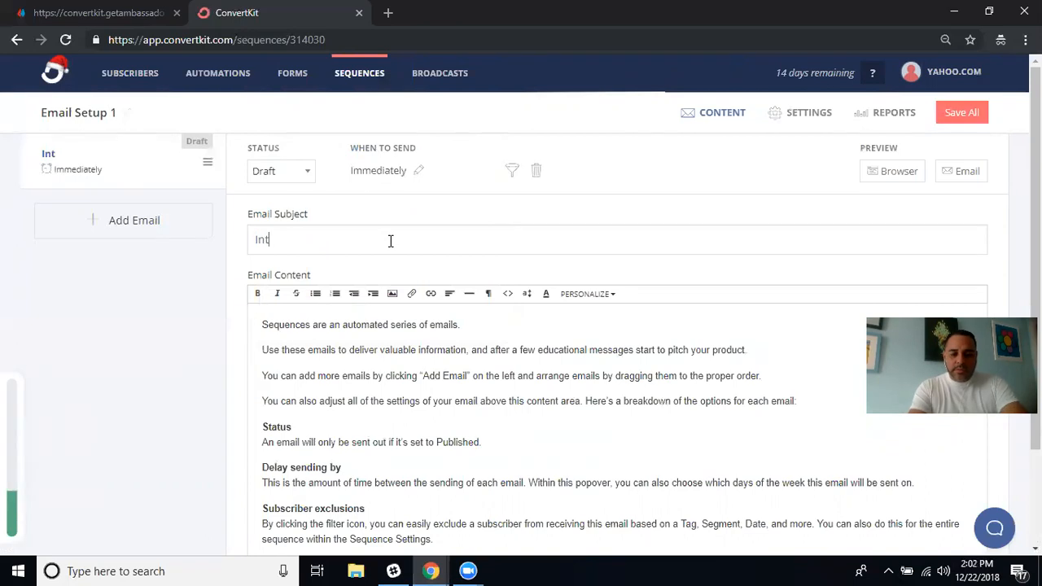
{"action": "type", "text": "roducing "}
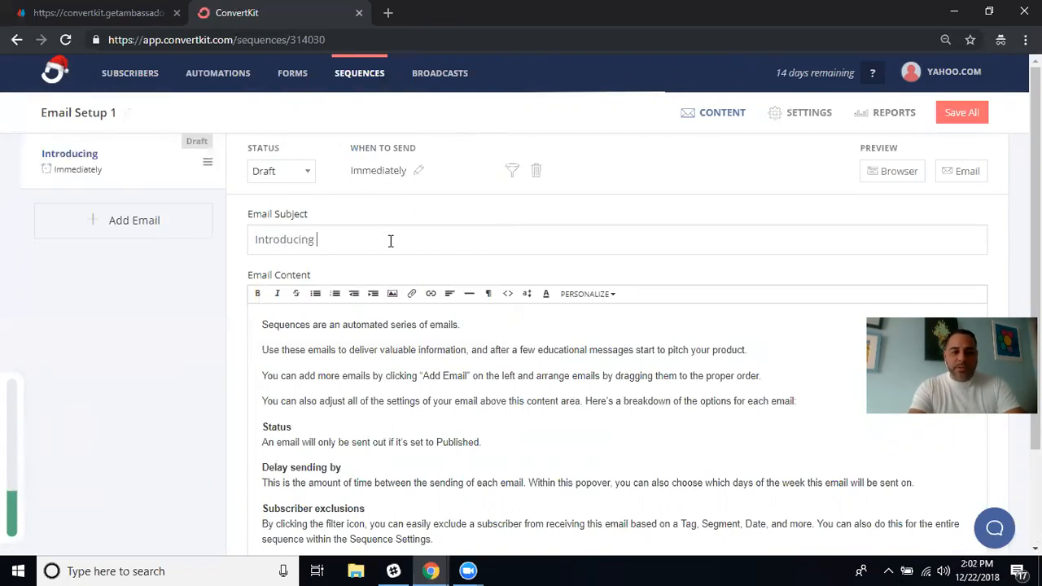
{"action": "type", "text": "myself"}
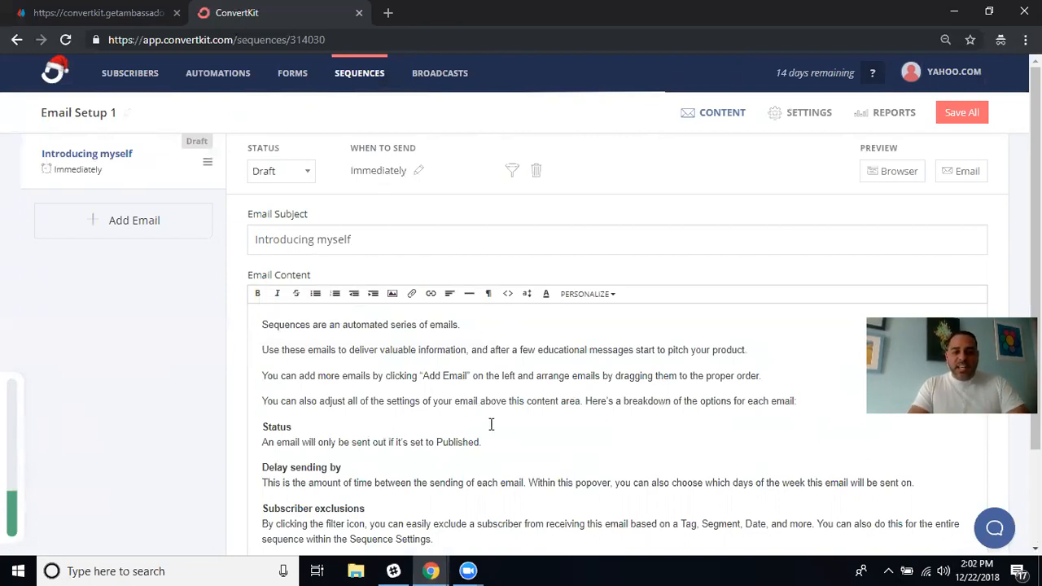
{"action": "scroll", "coordinate": [492, 426], "scroll_direction": "down", "scroll_amount": 1}
{"action": "scroll", "coordinate": [491, 426], "scroll_direction": "down", "scroll_amount": 2}
{"action": "left_click_drag", "start_coordinate": [444, 423], "coordinate": [262, 203]}
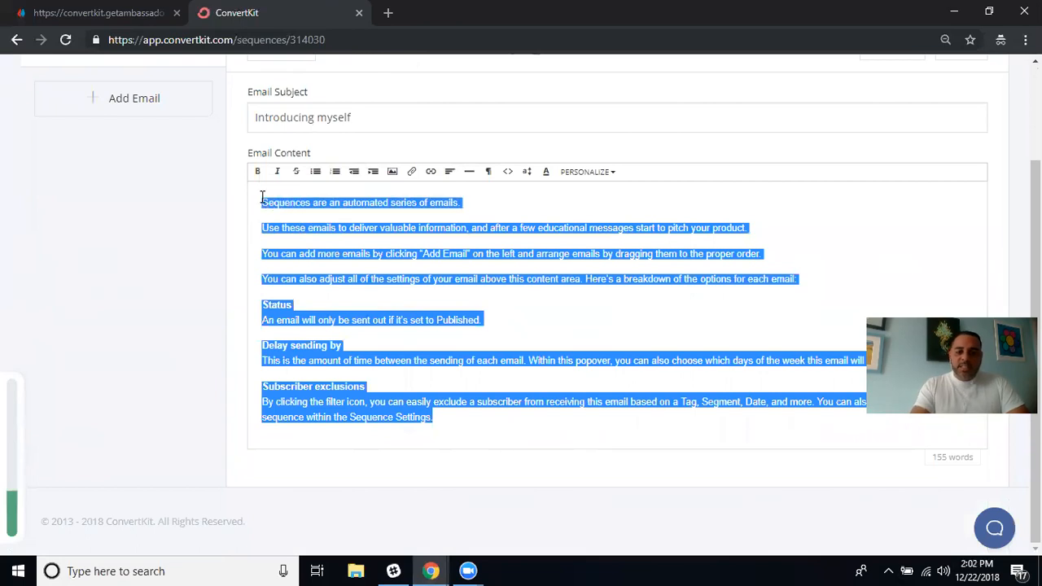
Replace the template body with a greeting stating the sender's name, followed by a blank line.
{"action": "key", "text": "BackSpace"}
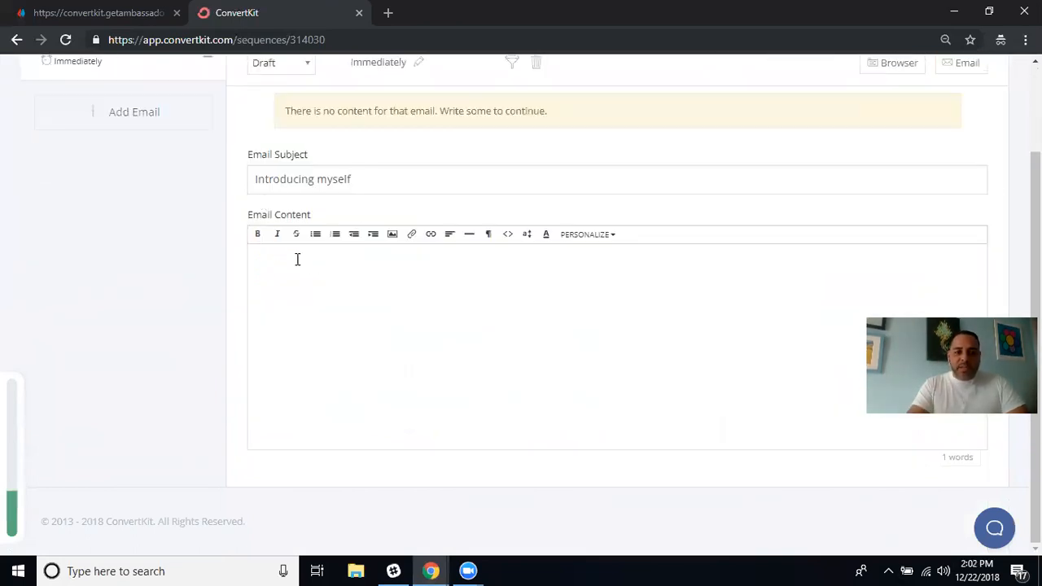
{"action": "type", "text": "Hi"}
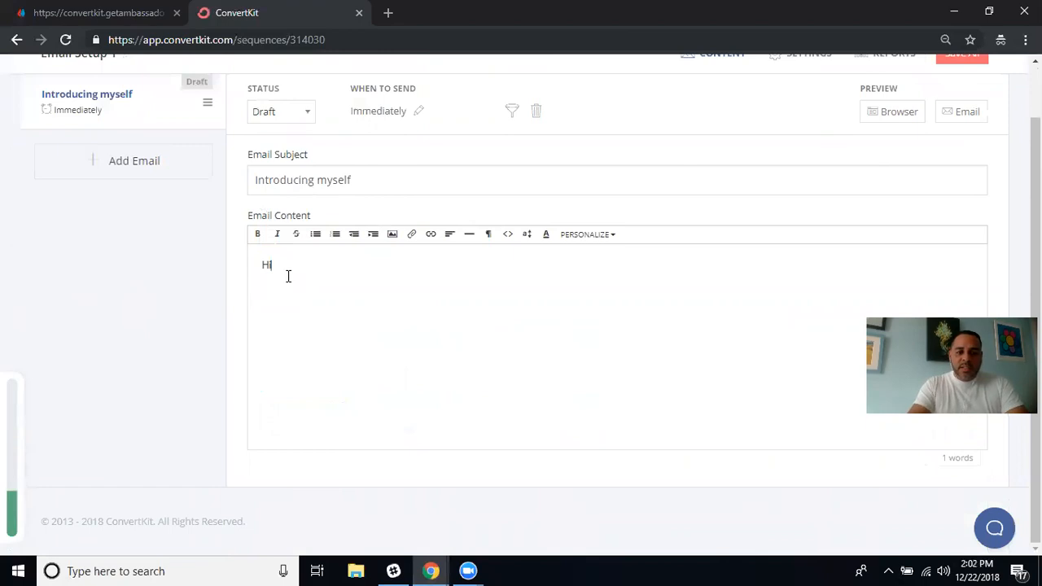
{"action": "type", "text": ", "}
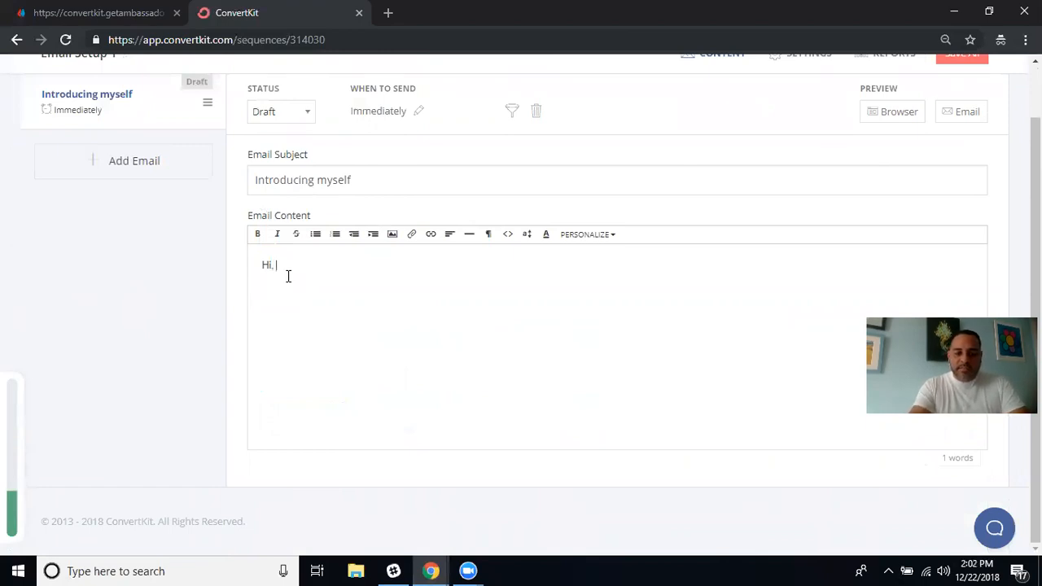
{"action": "type", "text": "Al Medina"}
{"action": "key", "text": "BackSpace"}
{"action": "key", "text": "BackSpace"}
{"action": "key", "text": "BackSpace"}
{"action": "key", "text": "BackSpace"}
{"action": "key", "text": "BackSpace"}
{"action": "key", "text": "BackSpace"}
{"action": "key", "text": "BackSpace"}
{"action": "key", "text": "BackSpace"}
{"action": "key", "text": "BackSpace"}
{"action": "type", "text": "Al Medina here"}
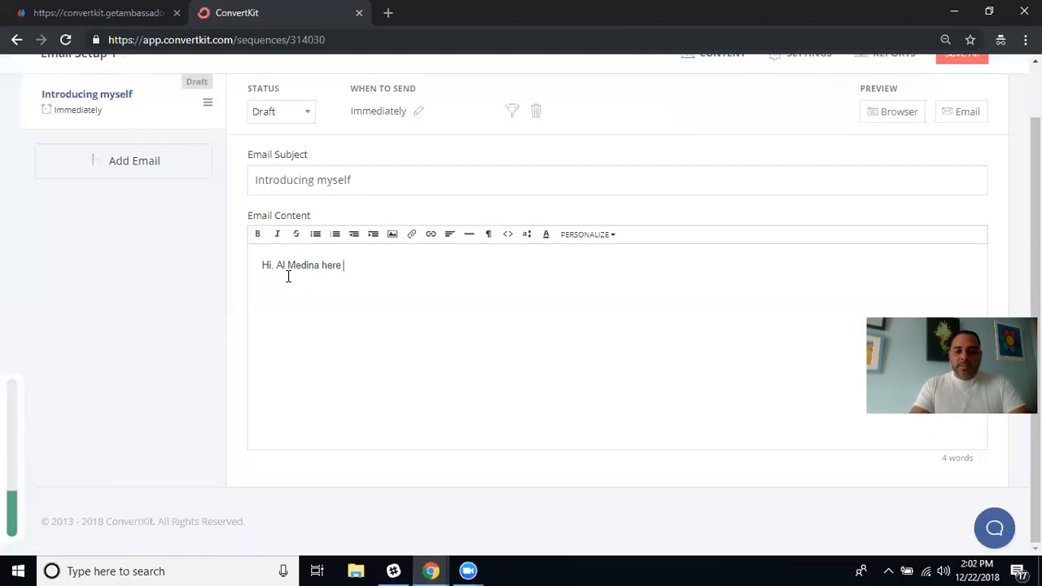
{"action": "key", "text": "Left"}
{"action": "key", "text": "Left"}
{"action": "key", "text": "Left"}
{"action": "key", "text": "Left"}
{"action": "key", "text": "Left"}
{"action": "key", "text": "Left"}
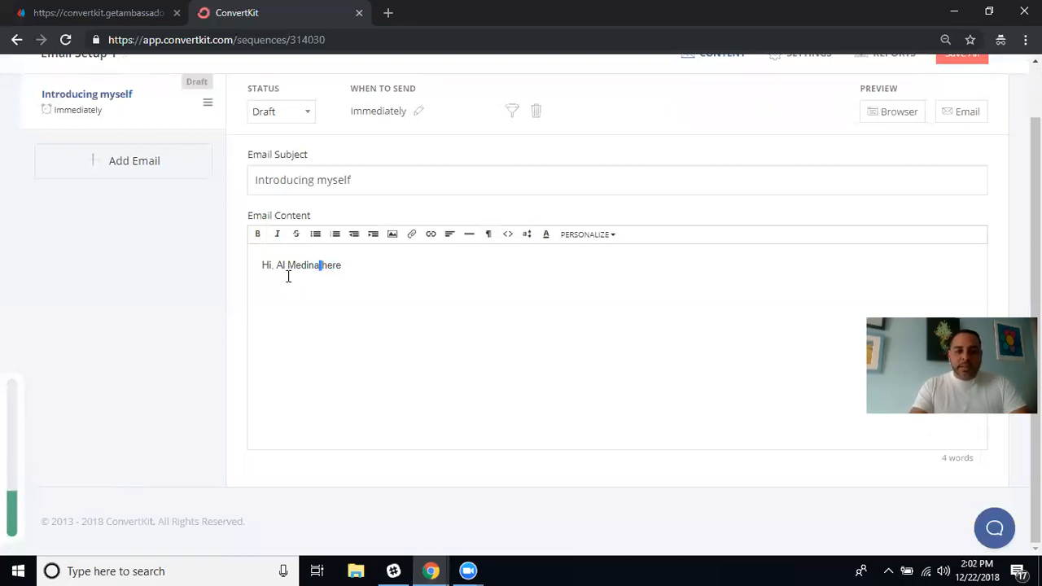
{"action": "key", "text": "BackSpace"}
{"action": "key", "text": "BackSpace"}
{"action": "key", "text": "BackSpace"}
{"action": "key", "text": "BackSpace"}
{"action": "key", "text": "BackSpace"}
{"action": "key", "text": "BackSpace"}
{"action": "key", "text": "BackSpace"}
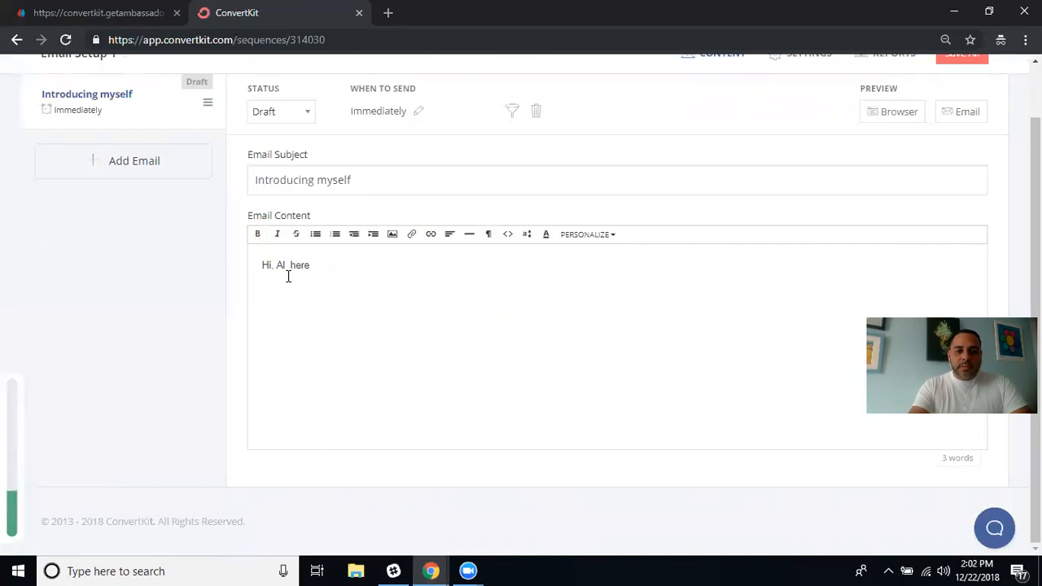
{"action": "key", "text": "Right"}
{"action": "key", "text": "Right"}
{"action": "key", "text": "Right"}
{"action": "key", "text": "Right"}
{"action": "key", "text": "Right"}
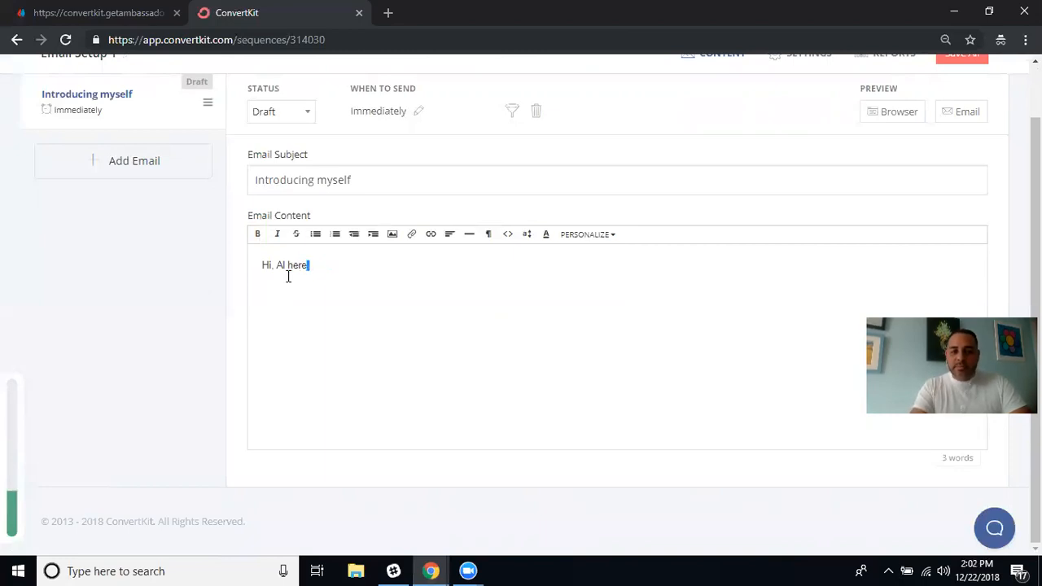
{"action": "key", "text": "BackSpace"}
{"action": "key", "text": "BackSpace"}
{"action": "key", "text": "BackSpace"}
{"action": "key", "text": "BackSpace"}
{"action": "key", "text": "BackSpace"}
{"action": "key", "text": "BackSpace"}
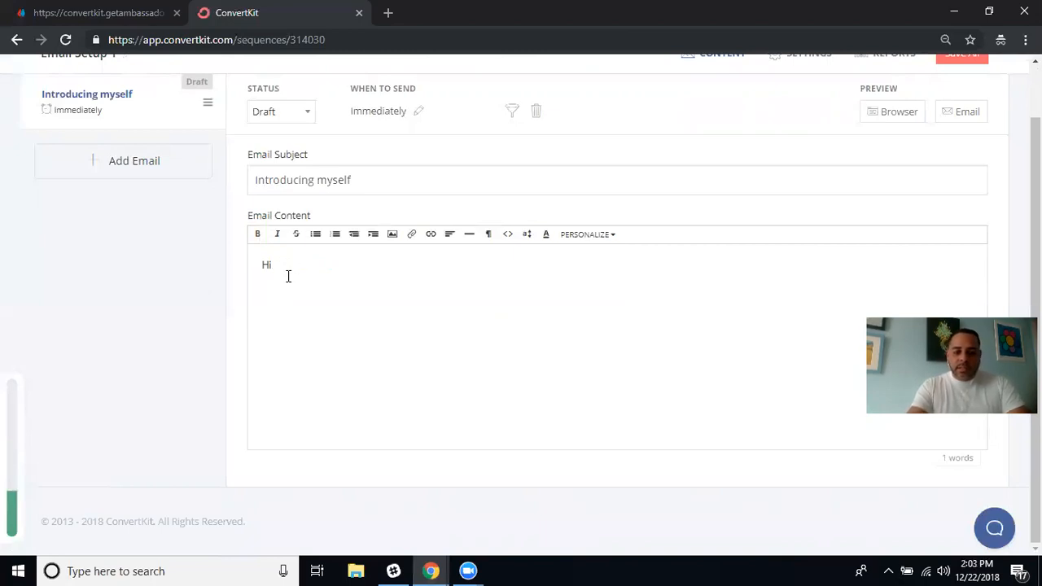
{"action": "type", "text": "M"}
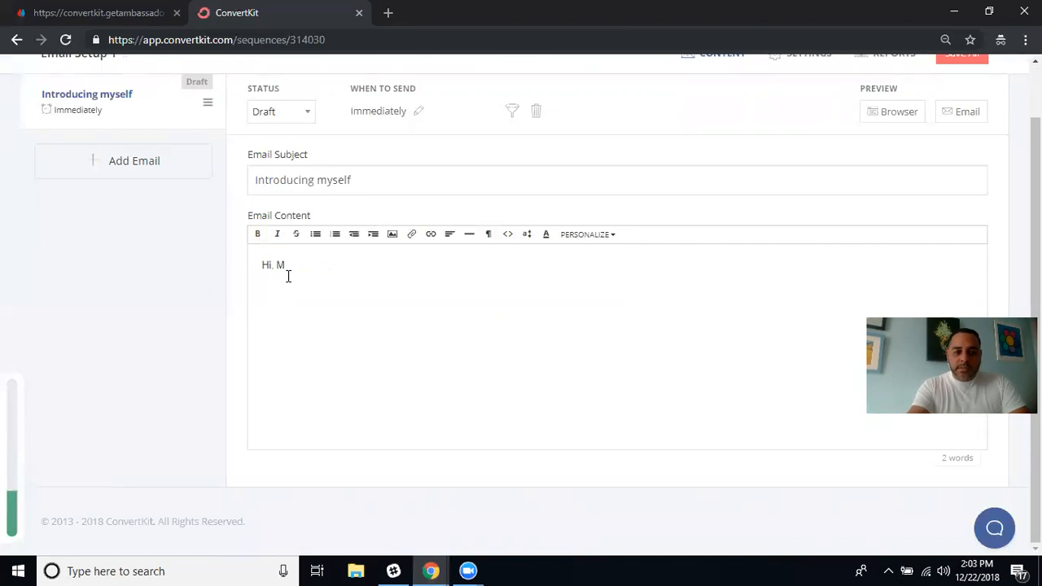
{"action": "key", "text": "BackSpace"}
{"action": "type", "text": "my"}
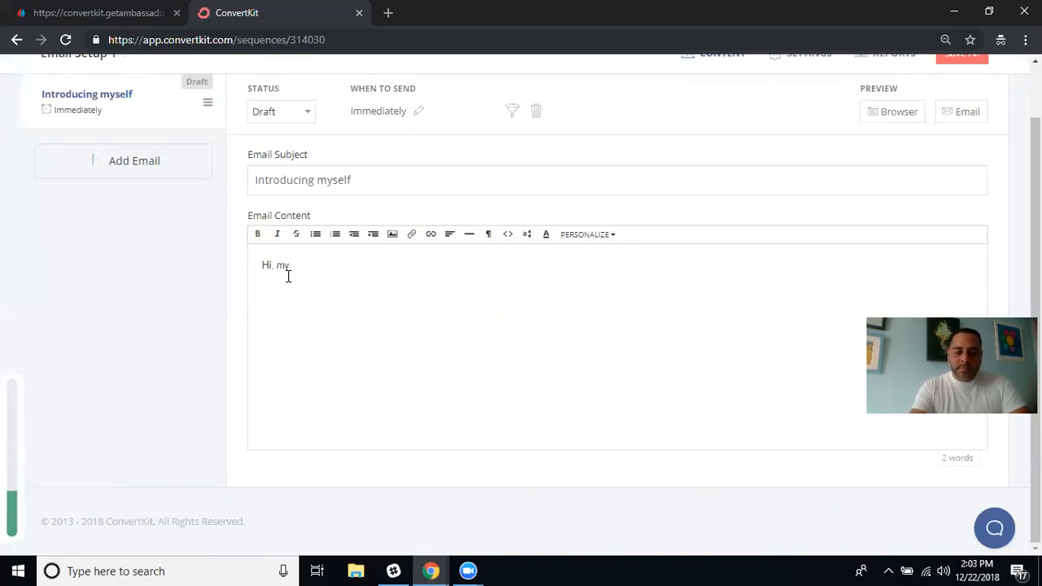
{"action": "type", "text": " Naem"}
{"action": "key", "text": "BackSpace"}
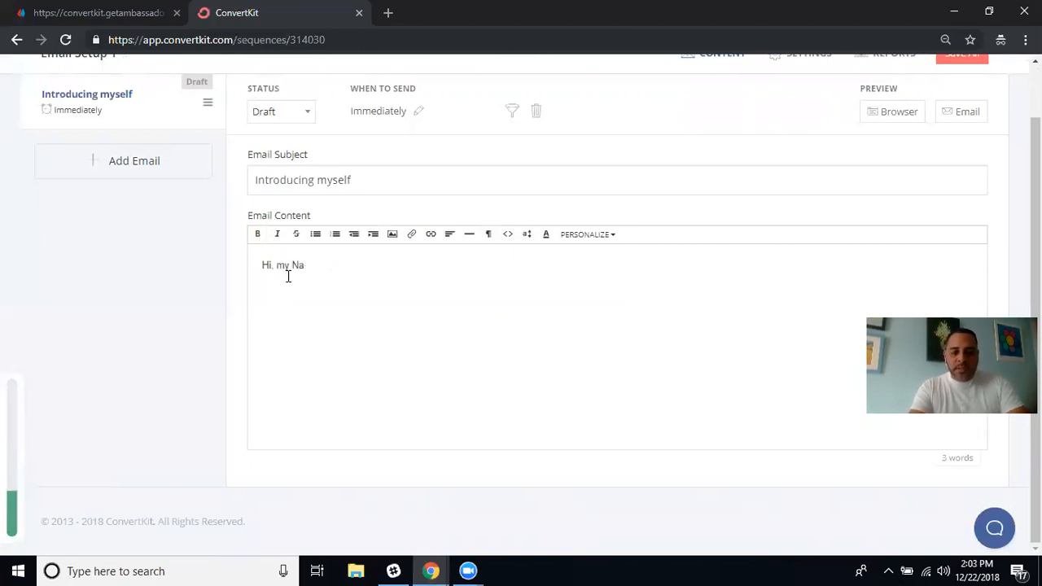
{"action": "key", "text": "BackSpace"}
{"action": "key", "text": "BackSpace"}
{"action": "type", "text": "nam"}
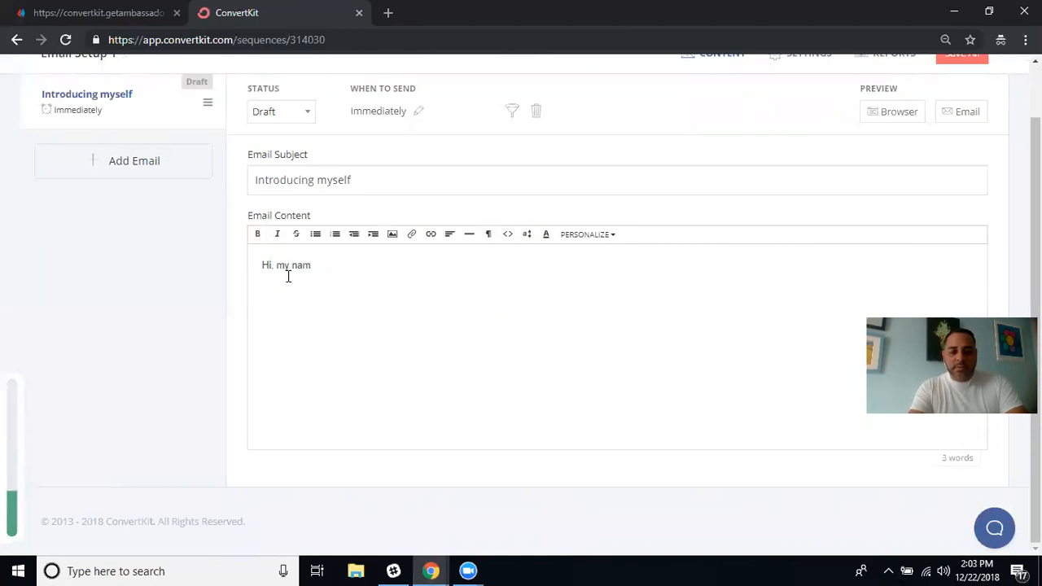
{"action": "type", "text": "e is Al Medina"}
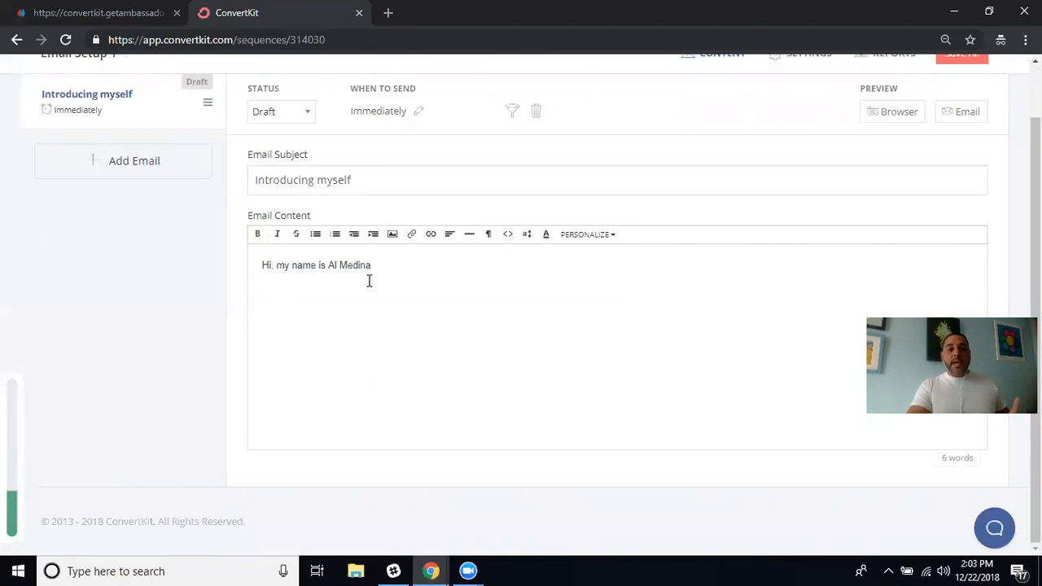
{"action": "key", "text": "Return"}
{"action": "key", "text": "Return"}
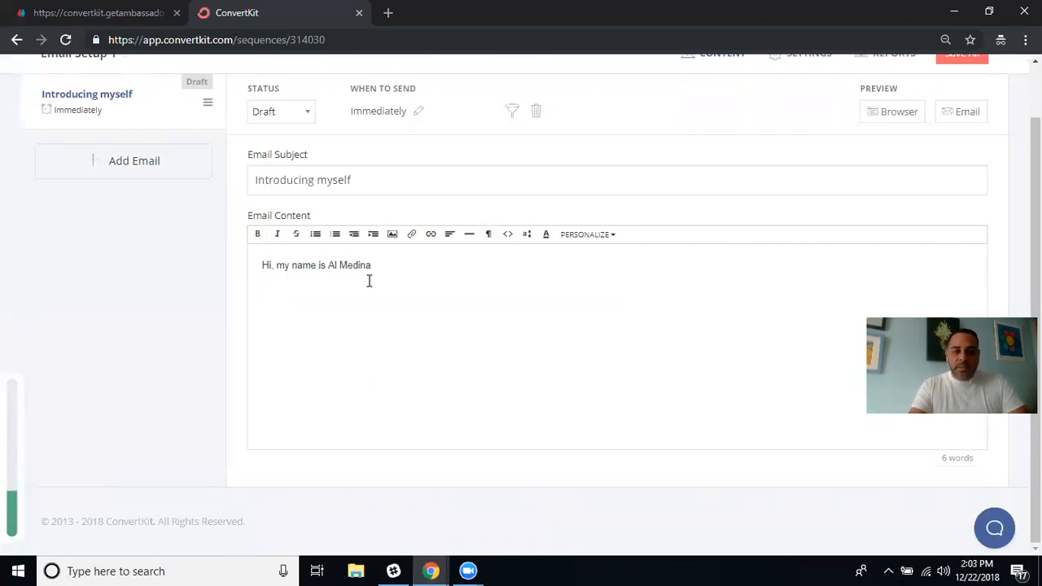
{"action": "key", "text": "BackSpace"}
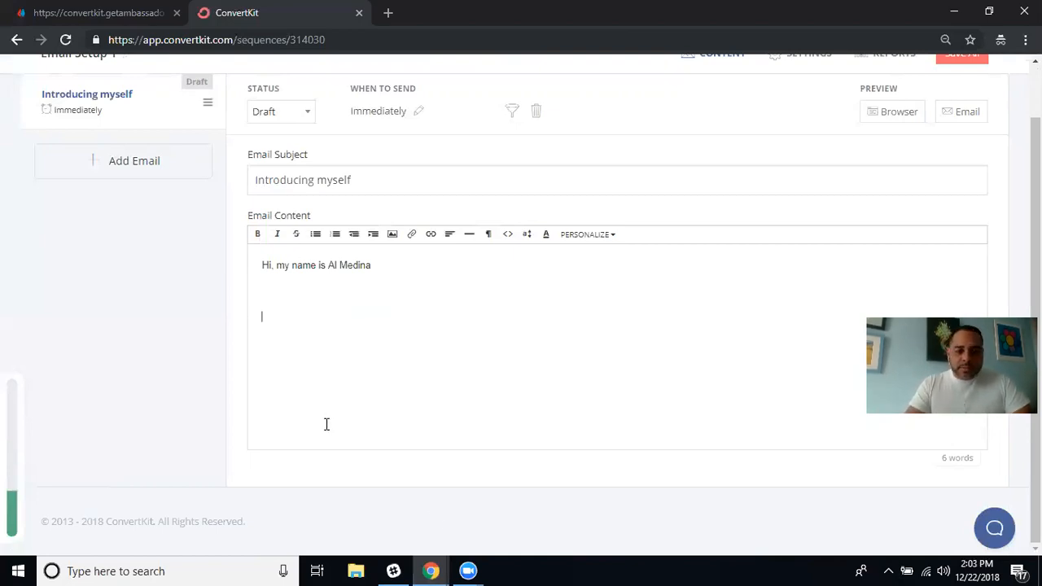
Type 'I'm A promotional Partner with the Four Percent' in the email body, fixing typos.
{"action": "mouse_move", "coordinate": [431, 571]}
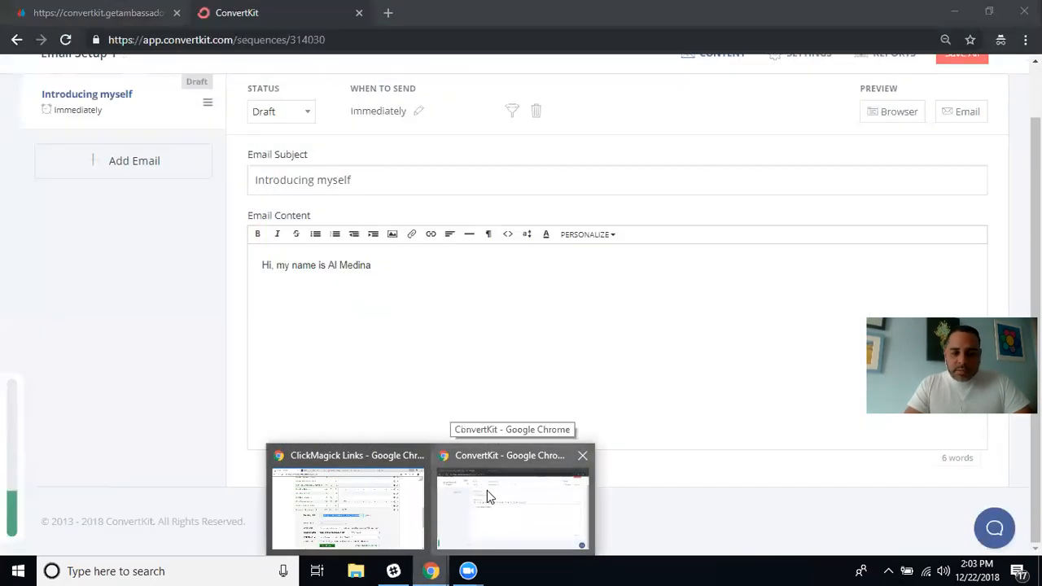
{"action": "left_click", "coordinate": [489, 493]}
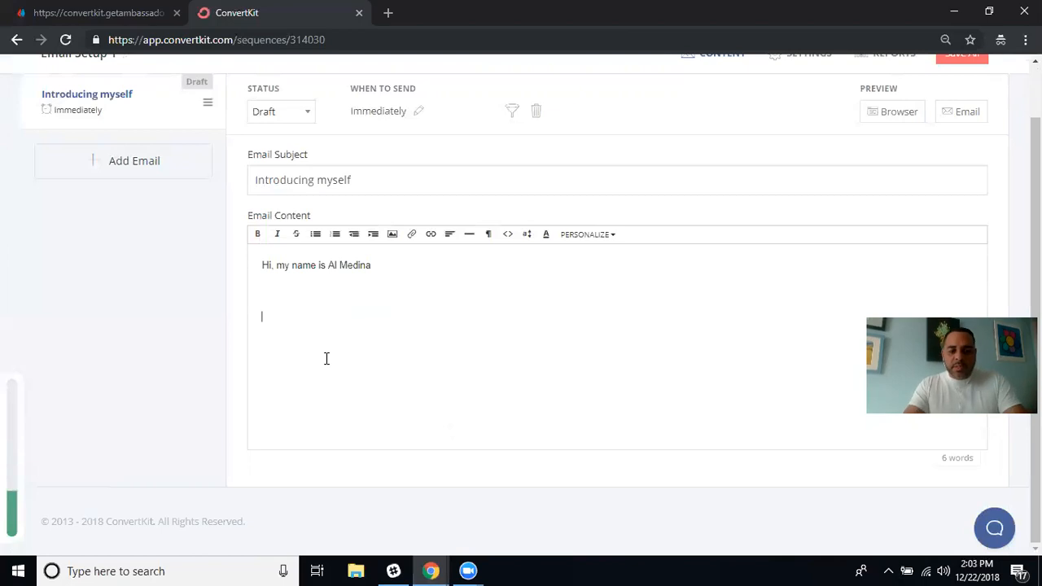
{"action": "type", "text": "Im a"}
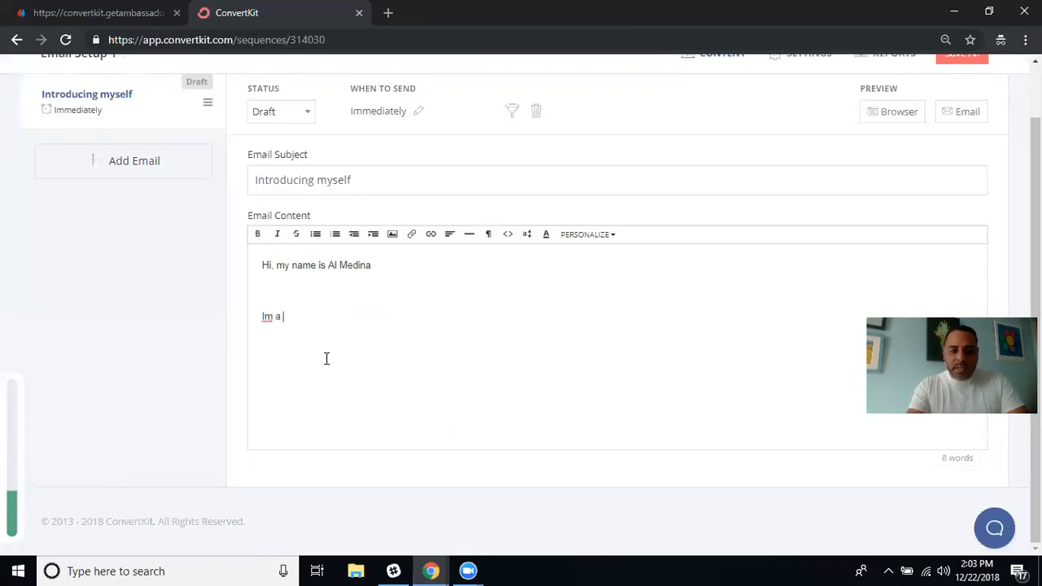
{"action": "key", "text": "BackSpace"}
{"action": "key", "text": "BackSpace"}
{"action": "key", "text": "BackSpace"}
{"action": "key", "text": "BackSpace"}
{"action": "type", "text": "'m A promo"}
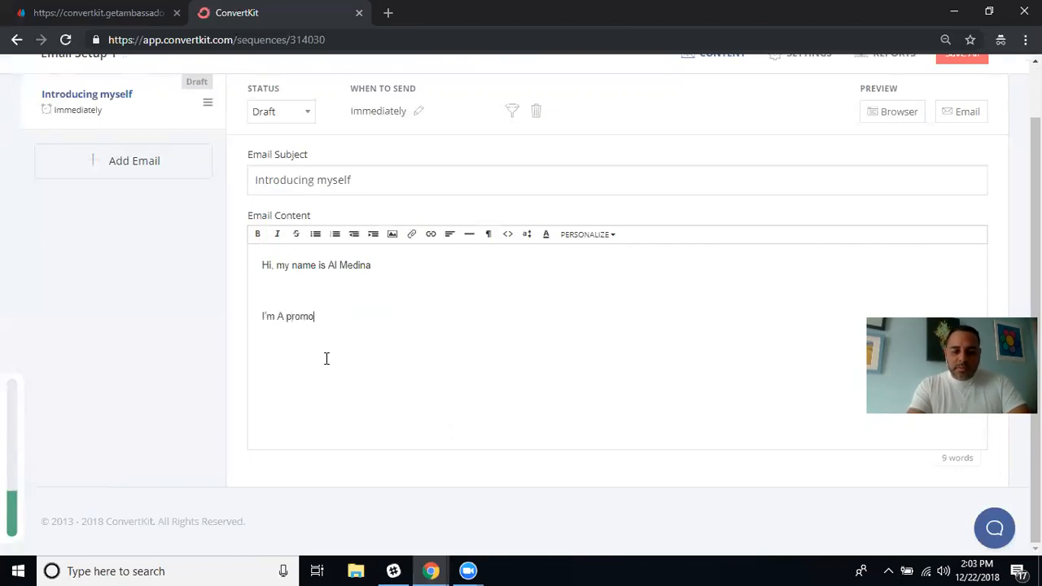
{"action": "type", "text": "tional Parner"}
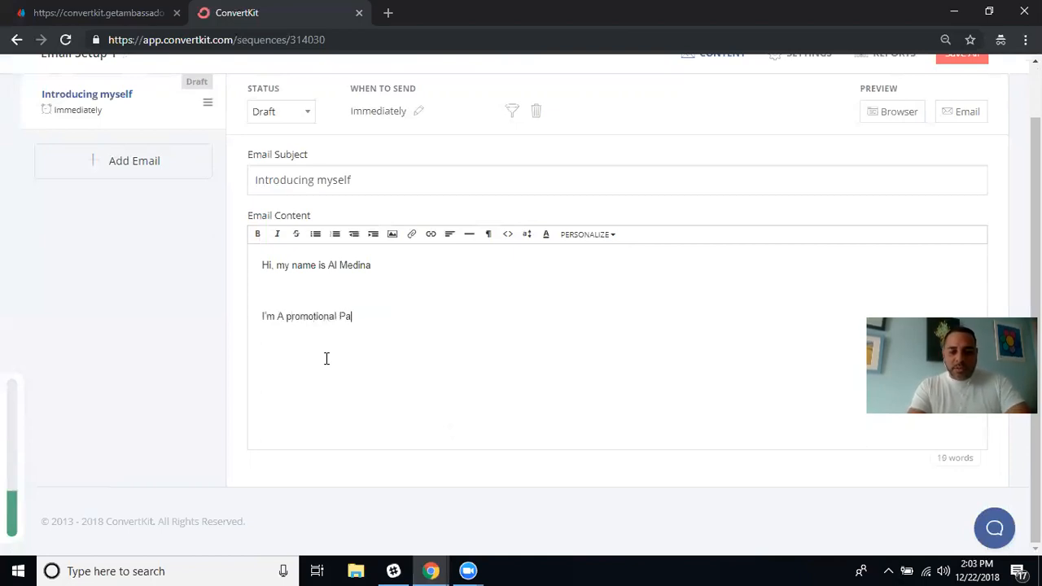
{"action": "key", "text": "BackSpace"}
{"action": "key", "text": "BackSpace"}
{"action": "key", "text": "BackSpace"}
{"action": "type", "text": "tner with th"}
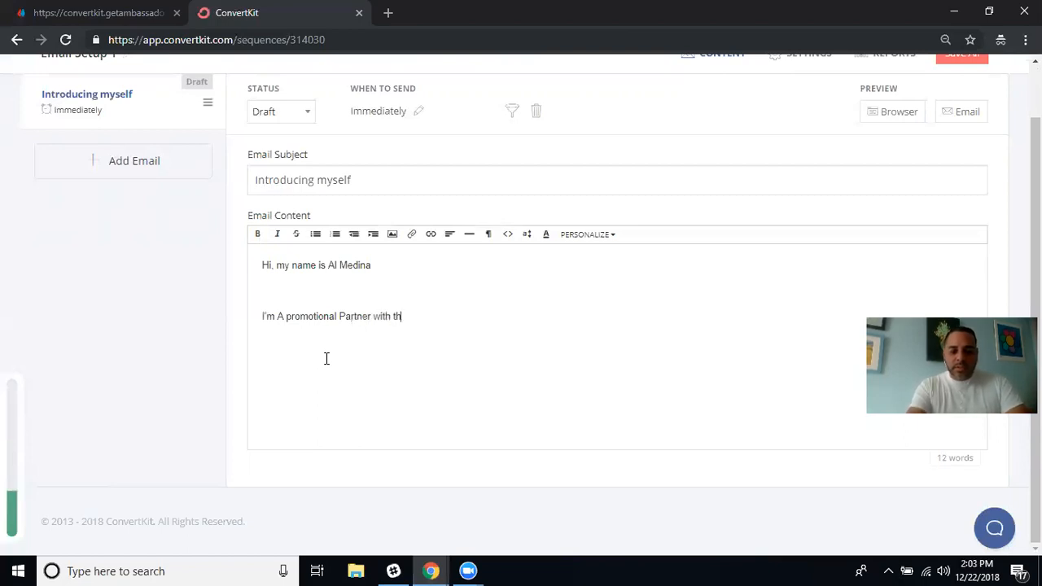
{"action": "type", "text": "e Fourpercrnt"}
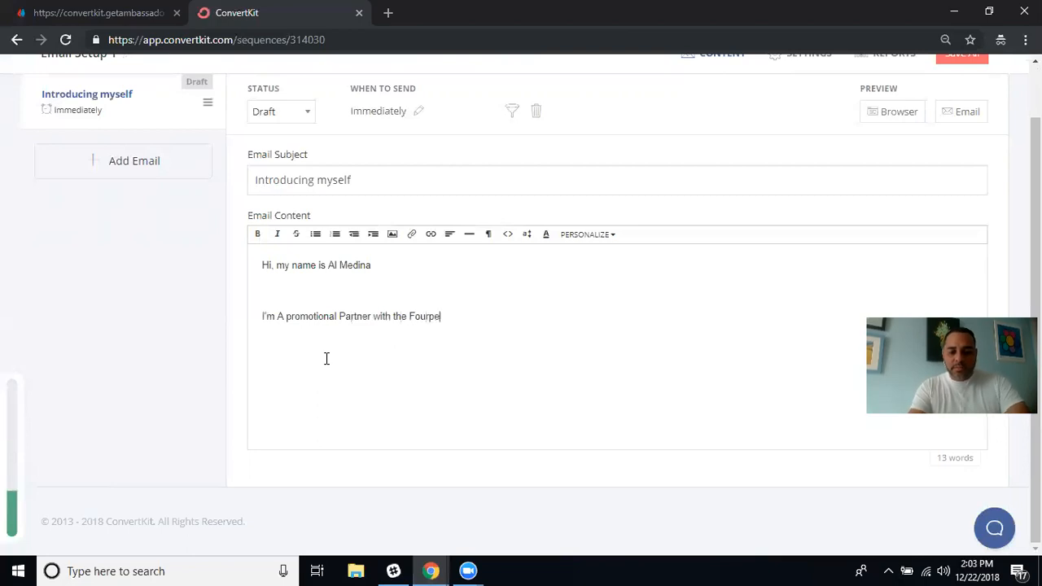
{"action": "key", "text": "BackSpace"}
{"action": "key", "text": "BackSpace"}
{"action": "key", "text": "BackSpace"}
{"action": "key", "text": "BackSpace"}
{"action": "key", "text": "BackSpace"}
{"action": "key", "text": "BackSpace"}
{"action": "key", "text": "BackSpace"}
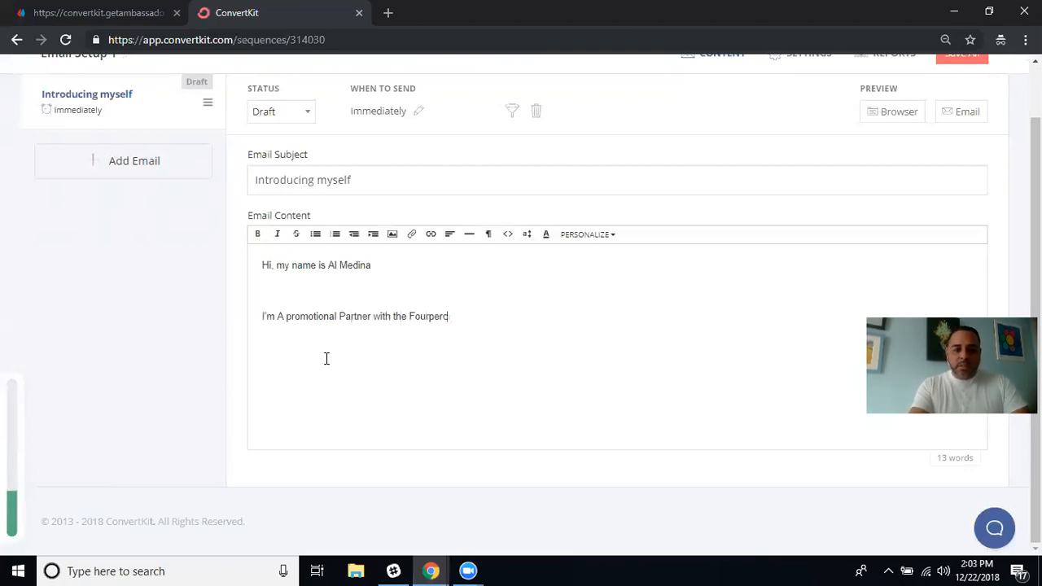
{"action": "type", "text": "Percent"}
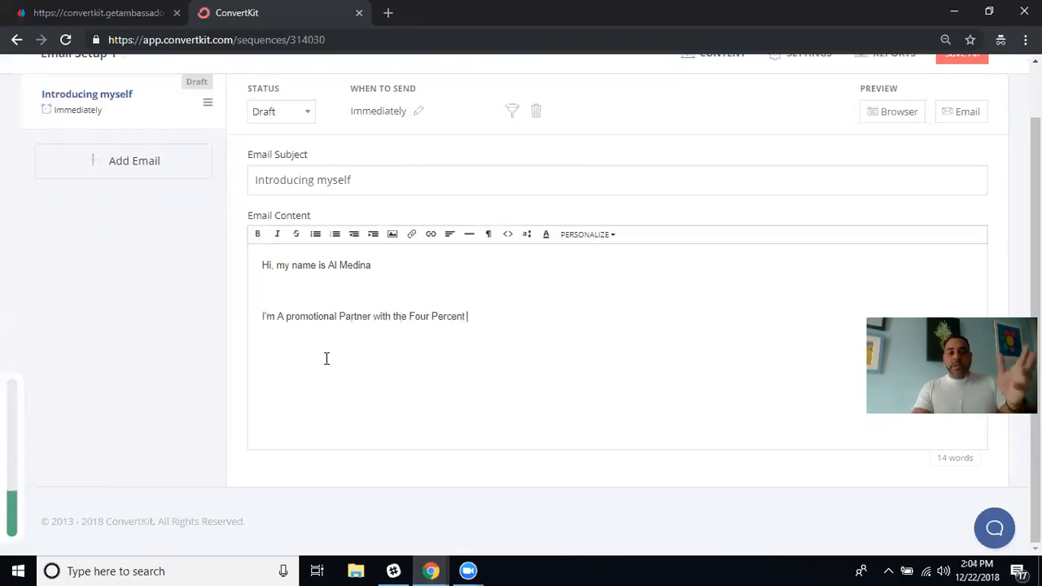
Lowercase 'a' and 'partner', then end the line with 'Success Challenge.' and a new line.
{"action": "key", "text": "Left"}
{"action": "key", "text": "Left"}
{"action": "key", "text": "Left"}
{"action": "key", "text": "Left"}
{"action": "key", "text": "Left"}
{"action": "key", "text": "Left"}
{"action": "key", "text": "Left"}
{"action": "key", "text": "Left"}
{"action": "key", "text": "Left"}
{"action": "key", "text": "Left"}
{"action": "key", "text": "Left"}
{"action": "key", "text": "Left"}
{"action": "key", "text": "Left"}
{"action": "key", "text": "Left"}
{"action": "key", "text": "Left"}
{"action": "key", "text": "Left"}
{"action": "key", "text": "Left"}
{"action": "key", "text": "Left"}
{"action": "key", "text": "Left"}
{"action": "key", "text": "Left"}
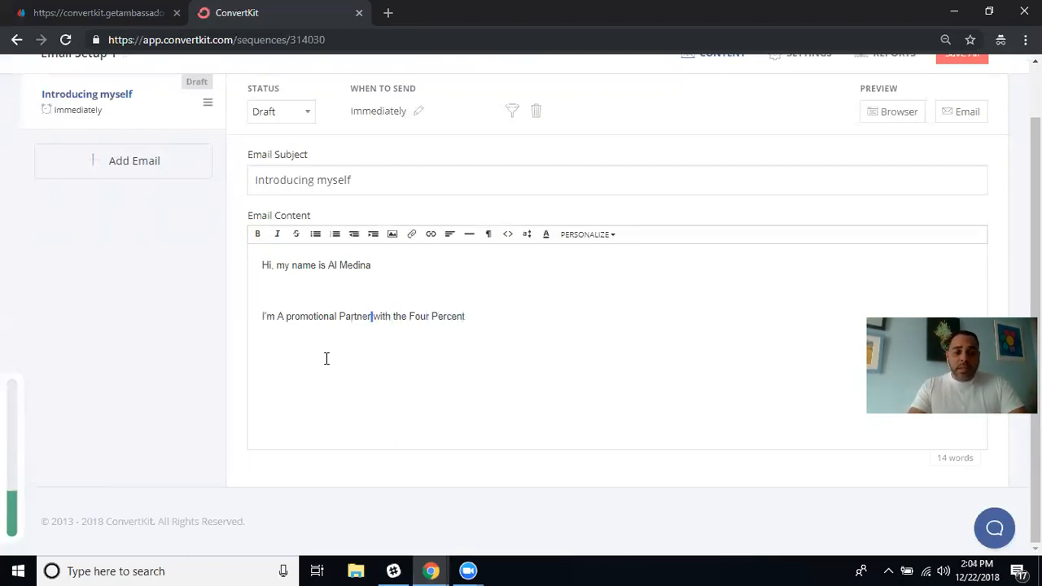
{"action": "key", "text": "Left"}
{"action": "key", "text": "Left"}
{"action": "key", "text": "Left"}
{"action": "key", "text": "Left"}
{"action": "key", "text": "Left"}
{"action": "key", "text": "Left"}
{"action": "key", "text": "Left"}
{"action": "key", "text": "Left"}
{"action": "key", "text": "BackSpace"}
{"action": "type", "text": "a"}
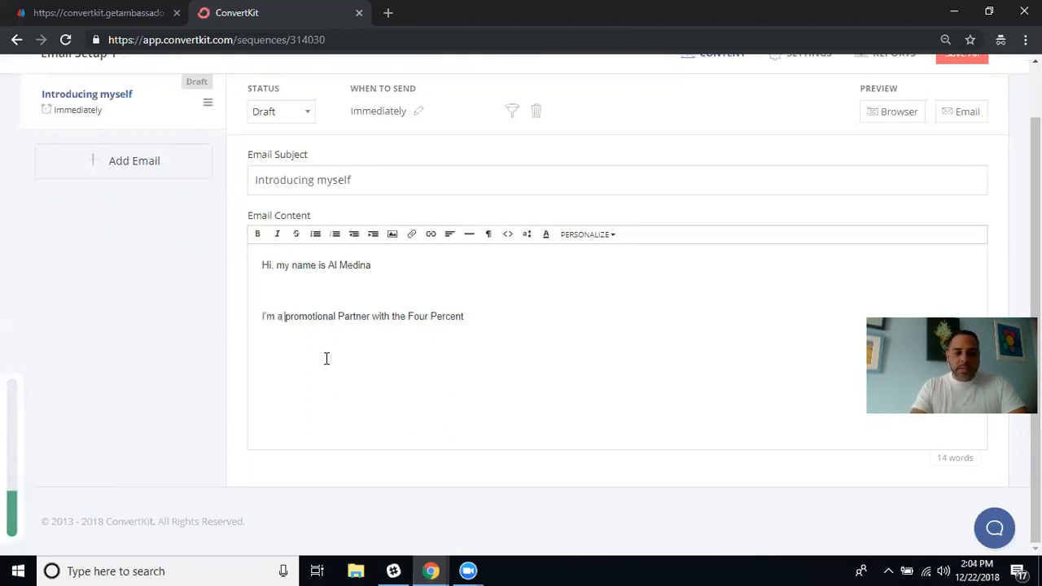
{"action": "key", "text": "Right"}
{"action": "key", "text": "Right"}
{"action": "key", "text": "Right"}
{"action": "key", "text": "Right"}
{"action": "key", "text": "Right"}
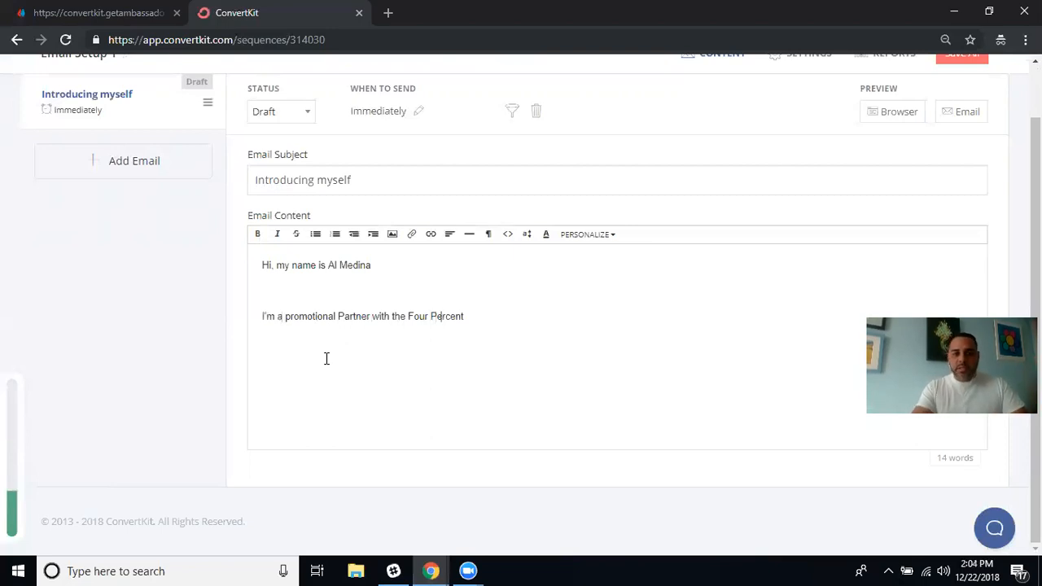
{"action": "key", "text": "ctrl+Left"}
{"action": "key", "text": "ctrl+Left"}
{"action": "key", "text": "ctrl+Left"}
{"action": "key", "text": "ctrl+Left"}
{"action": "key", "text": "ctrl+Left"}
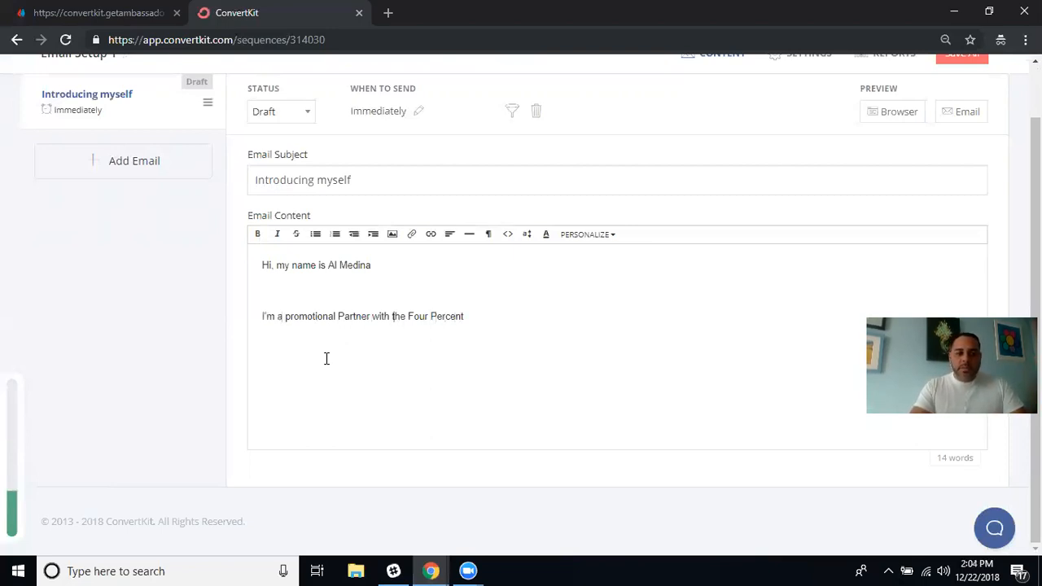
{"action": "key", "text": "Delete"}
{"action": "type", "text": "p"}
{"action": "key", "text": "Right"}
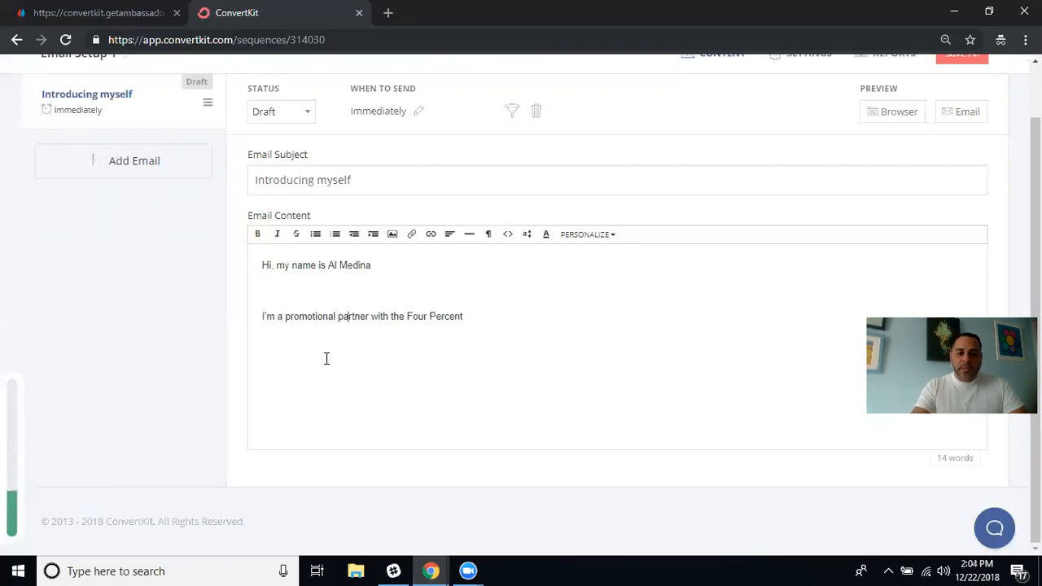
{"action": "key", "text": "Right"}
{"action": "key", "text": "Right"}
{"action": "key", "text": "Right"}
{"action": "key", "text": "Right"}
{"action": "key", "text": "Right"}
{"action": "key", "text": "Right"}
{"action": "key", "text": "Right"}
{"action": "key", "text": "Right"}
{"action": "key", "text": "Right"}
{"action": "key", "text": "Right"}
{"action": "key", "text": "Right"}
{"action": "key", "text": "Right"}
{"action": "key", "text": "Right"}
{"action": "key", "text": "Right"}
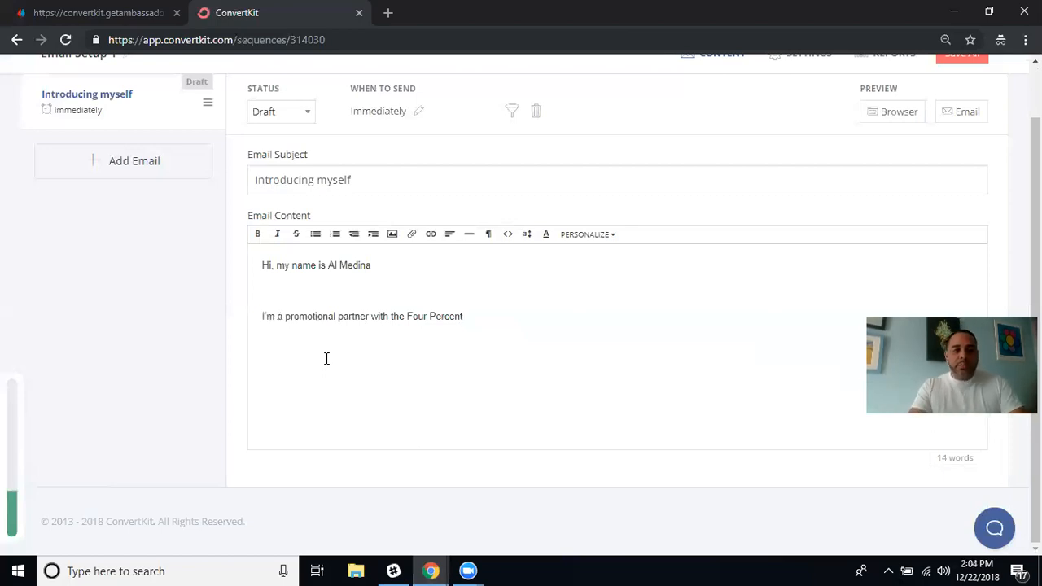
{"action": "type", "text": "Success Challenge"}
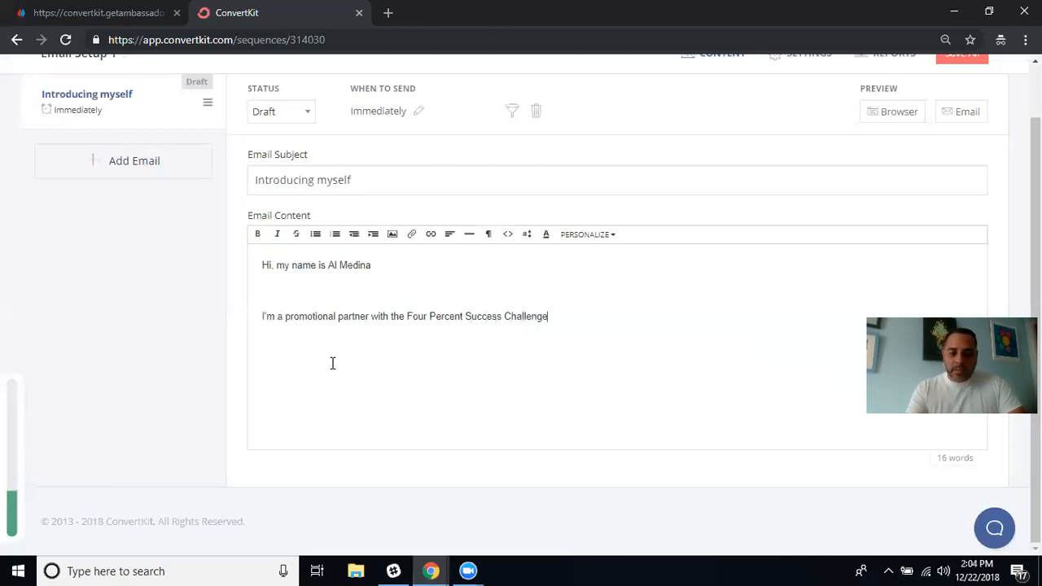
{"action": "type", "text": "."}
{"action": "key", "text": "Return"}
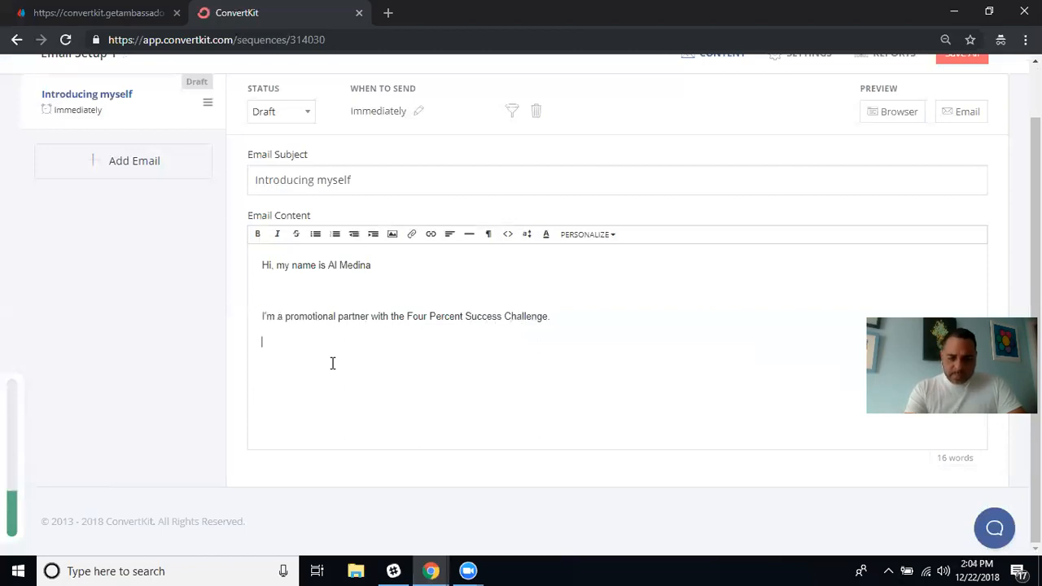
Add 'This Educational Program has changed my life and thousands just like me.' and a line with the founder's name.
{"action": "type", "text": "this"}
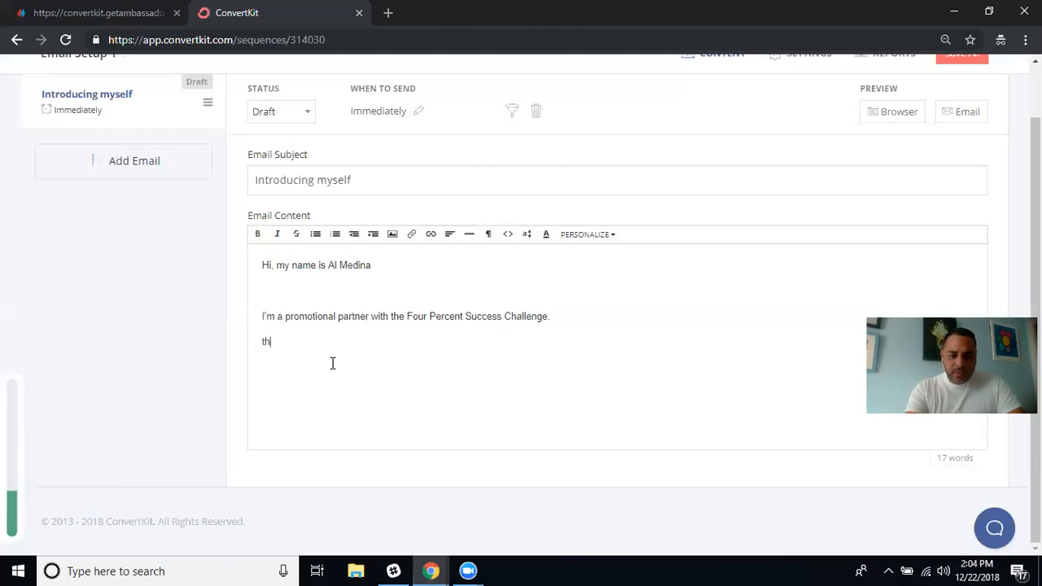
{"action": "key", "text": "BackSpace"}
{"action": "key", "text": "BackSpace"}
{"action": "key", "text": "BackSpace"}
{"action": "key", "text": "BackSpace"}
{"action": "key", "text": "BackSpace"}
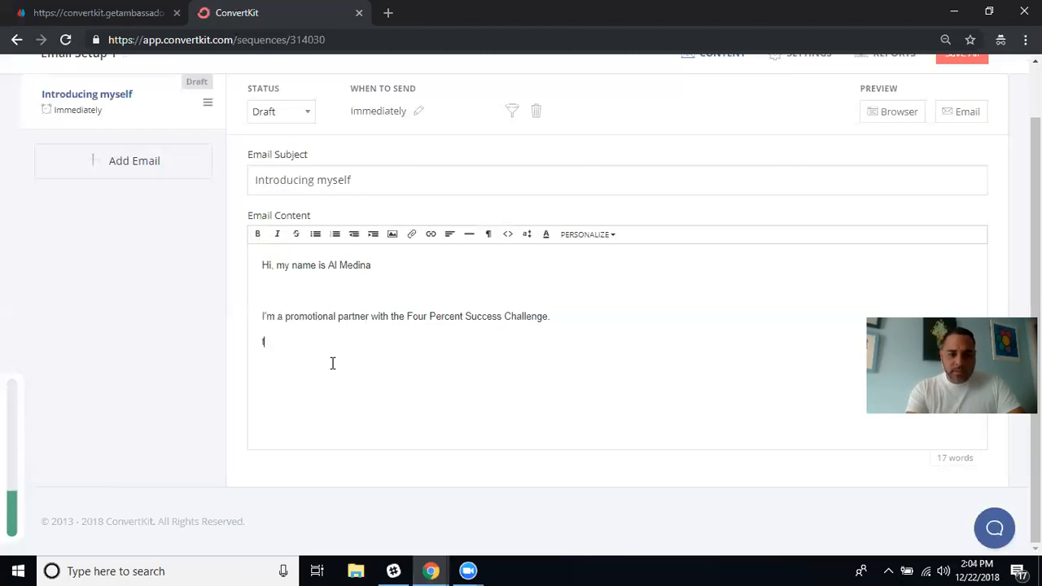
{"action": "type", "text": "This "}
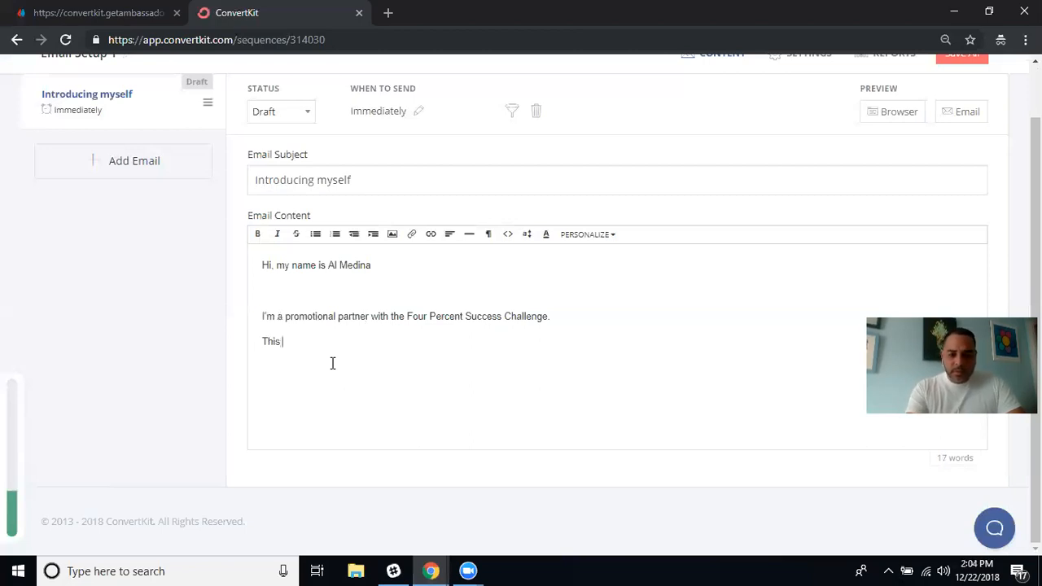
{"action": "type", "text": "Educational preogra"}
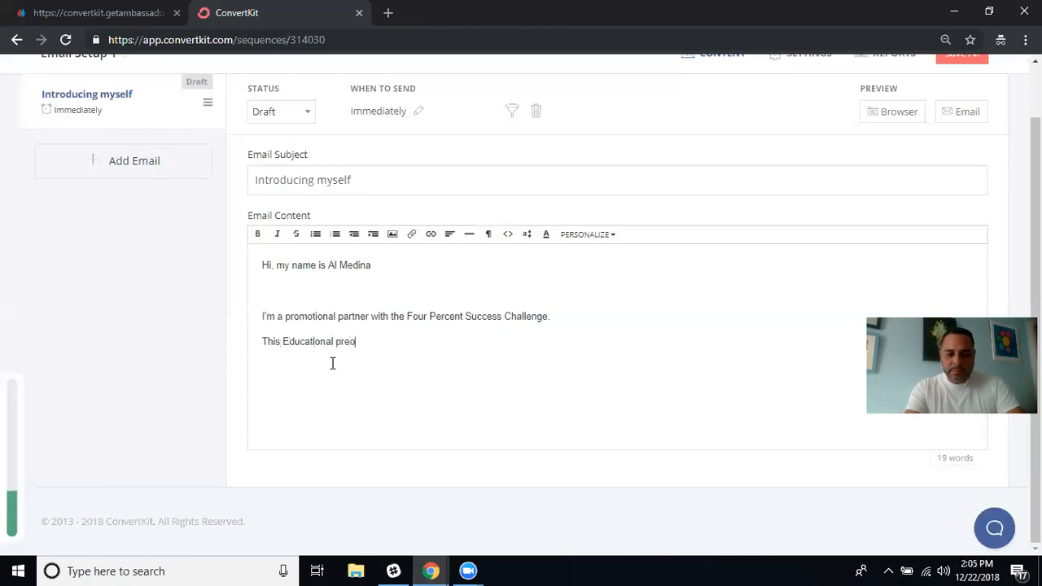
{"action": "key", "text": "BackSpace"}
{"action": "key", "text": "BackSpace"}
{"action": "key", "text": "BackSpace"}
{"action": "key", "text": "BackSpace"}
{"action": "key", "text": "BackSpace"}
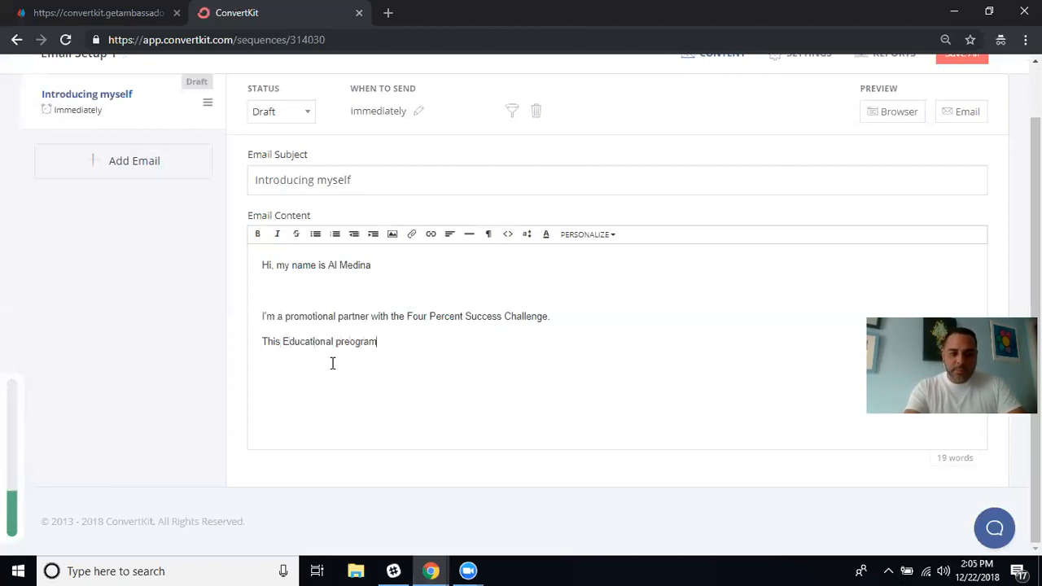
{"action": "type", "text": "o"}
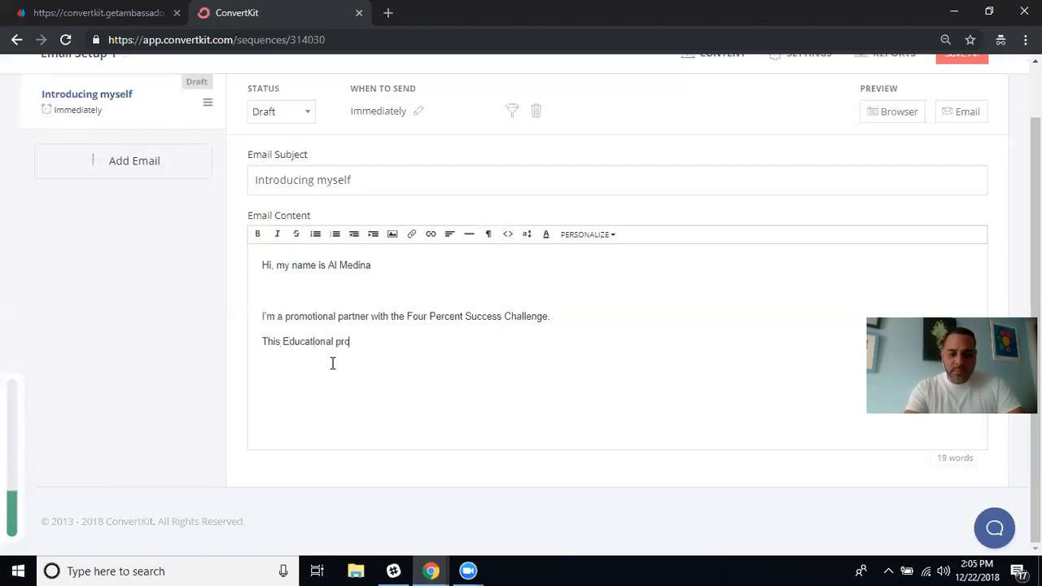
{"action": "type", "text": "gram"}
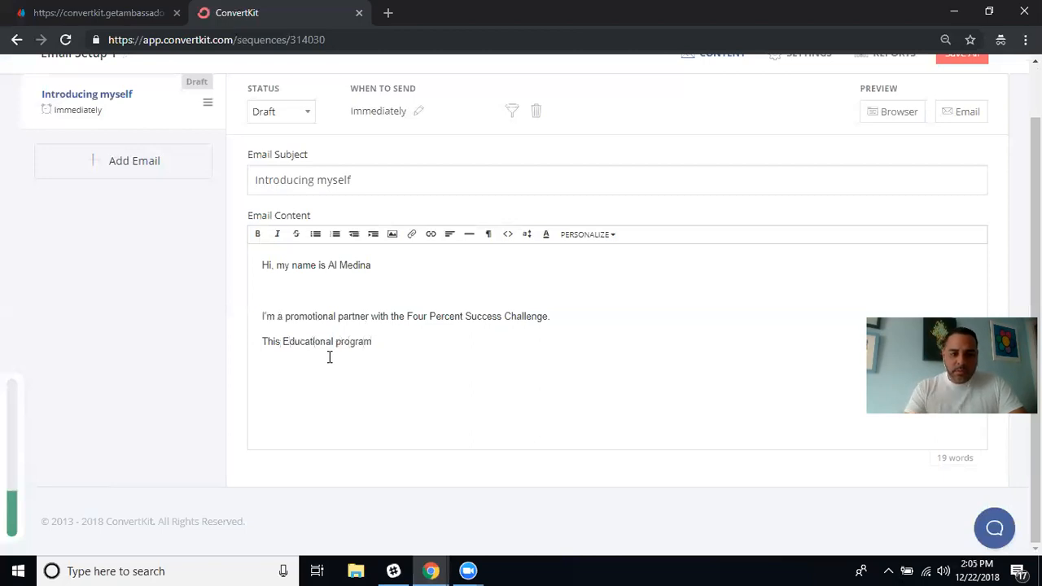
{"action": "key", "text": "Left"}
{"action": "key", "text": "Left"}
{"action": "key", "text": "Left"}
{"action": "key", "text": "Left"}
{"action": "key", "text": "Left"}
{"action": "key", "text": "BackSpace"}
{"action": "type", "text": "Program "}
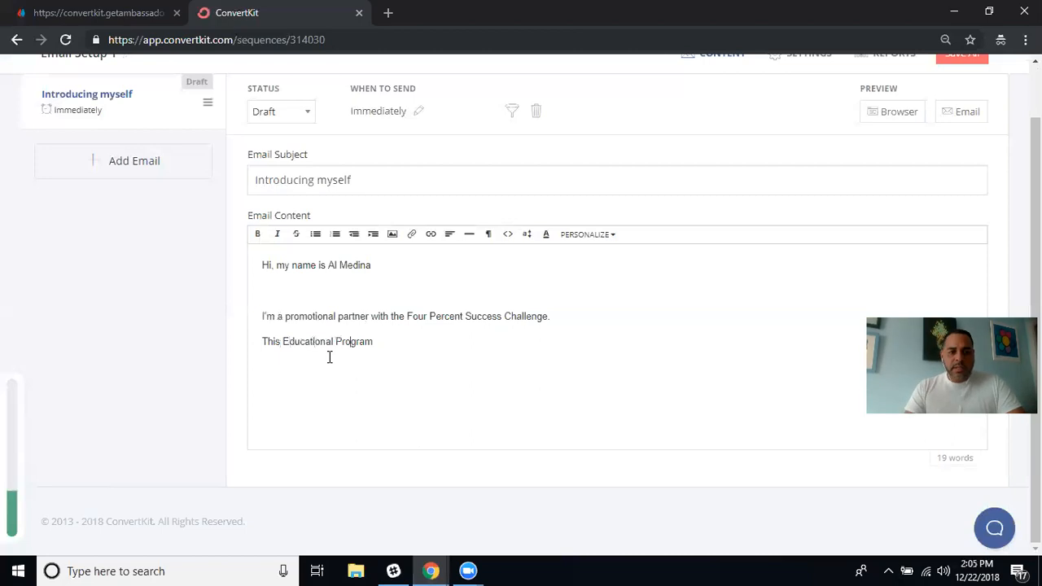
{"action": "type", "text": "has changed my"}
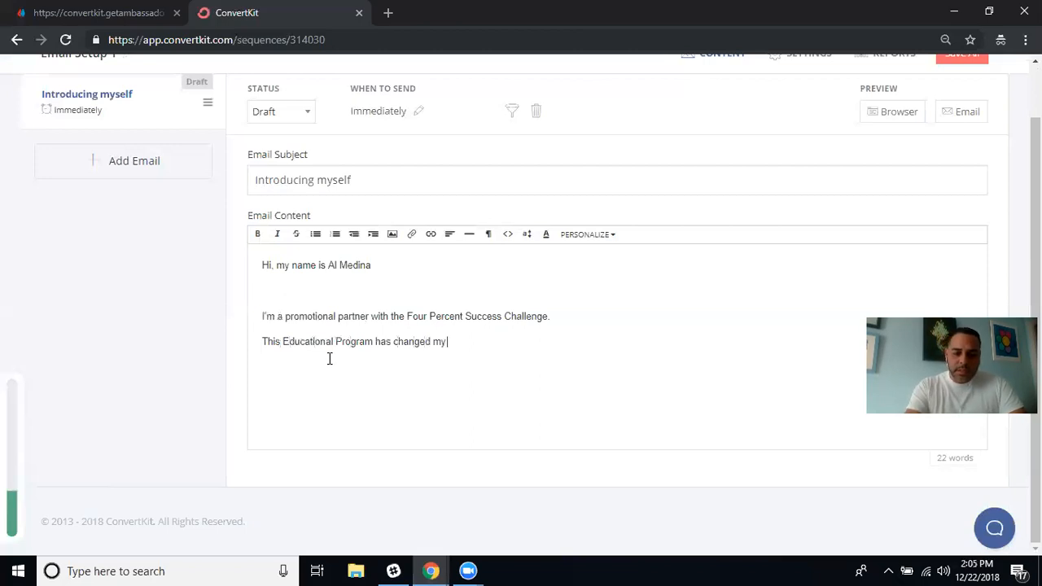
{"action": "type", "text": " l"}
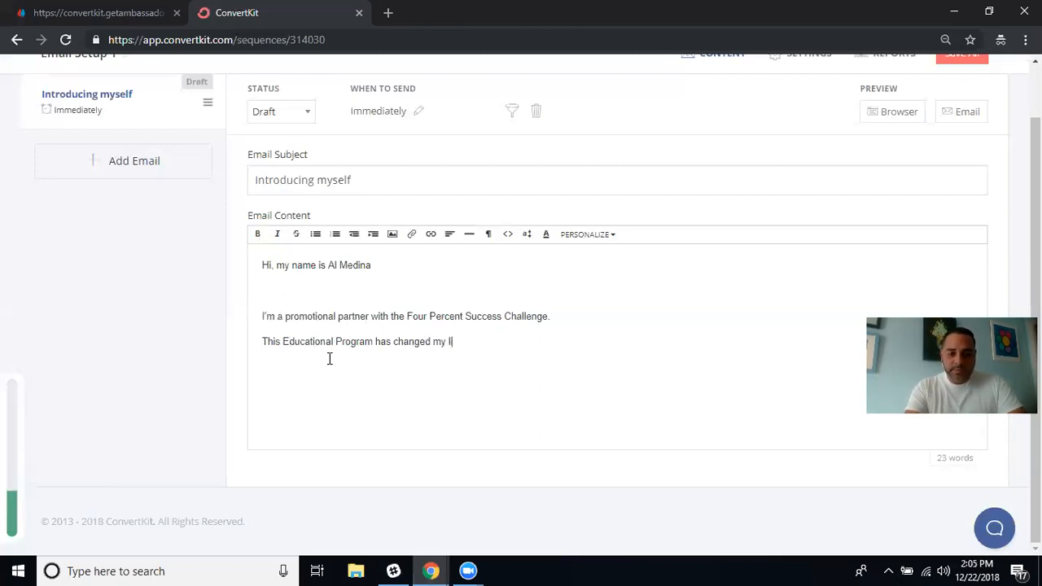
{"action": "type", "text": "ife and"}
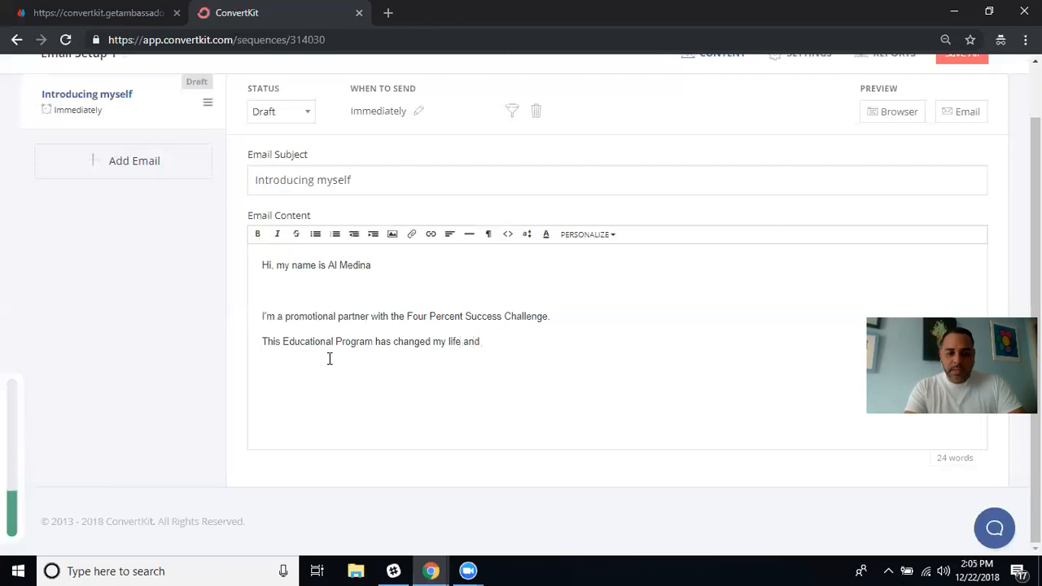
{"action": "type", "text": " thousands"}
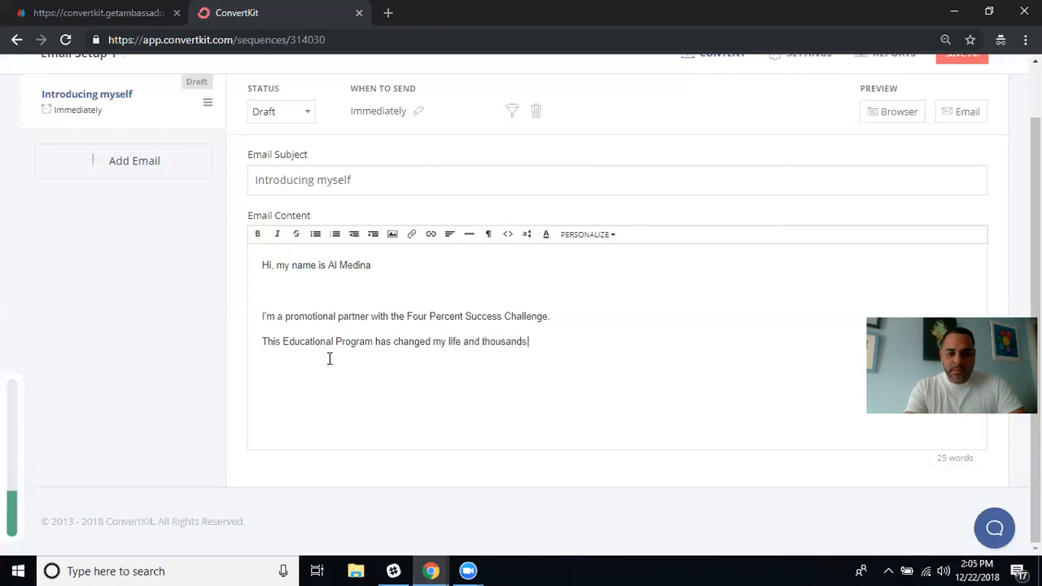
{"action": "type", "text": "just l"}
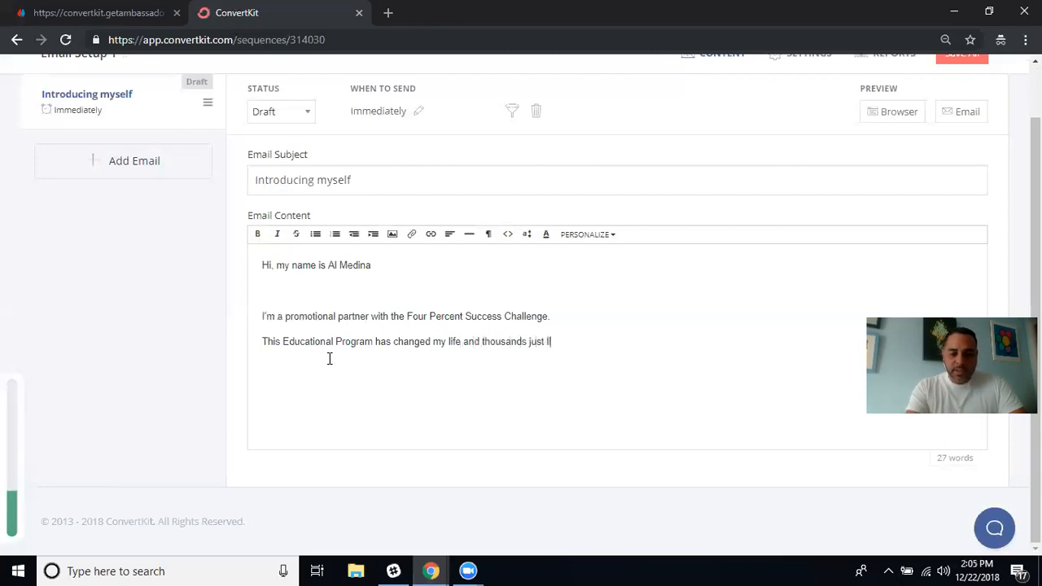
{"action": "type", "text": "ike me."}
{"action": "key", "text": "Return"}
{"action": "type", "text": "Vick Strizheus"}
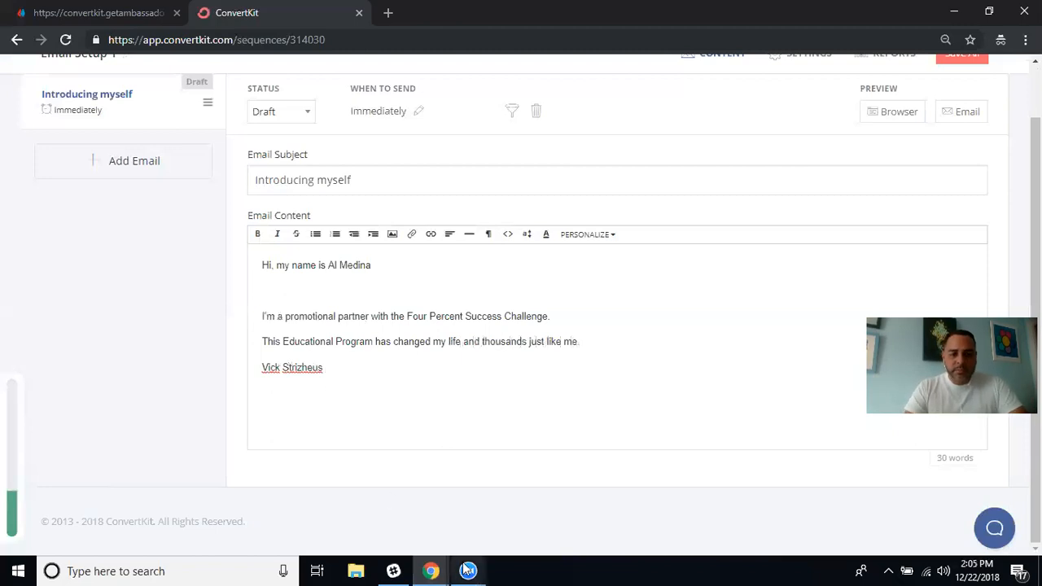
Open Gmail in a new tab and read the 'Private meeting in 1 hour!' email.
{"action": "left_click", "coordinate": [434, 570]}
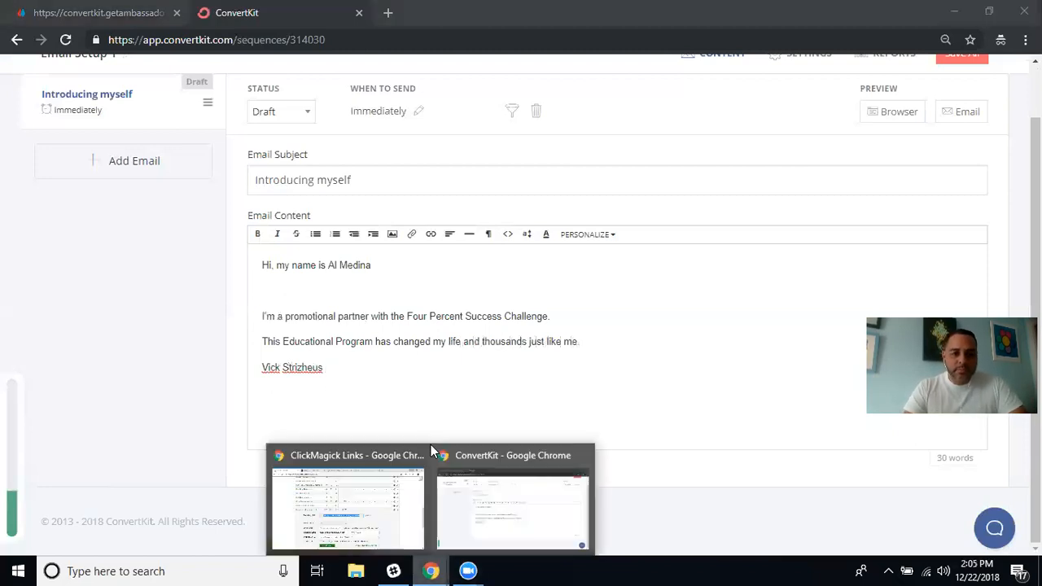
{"action": "left_click", "coordinate": [374, 535]}
{"action": "scroll", "coordinate": [302, 192], "scroll_direction": "up", "scroll_amount": 10}
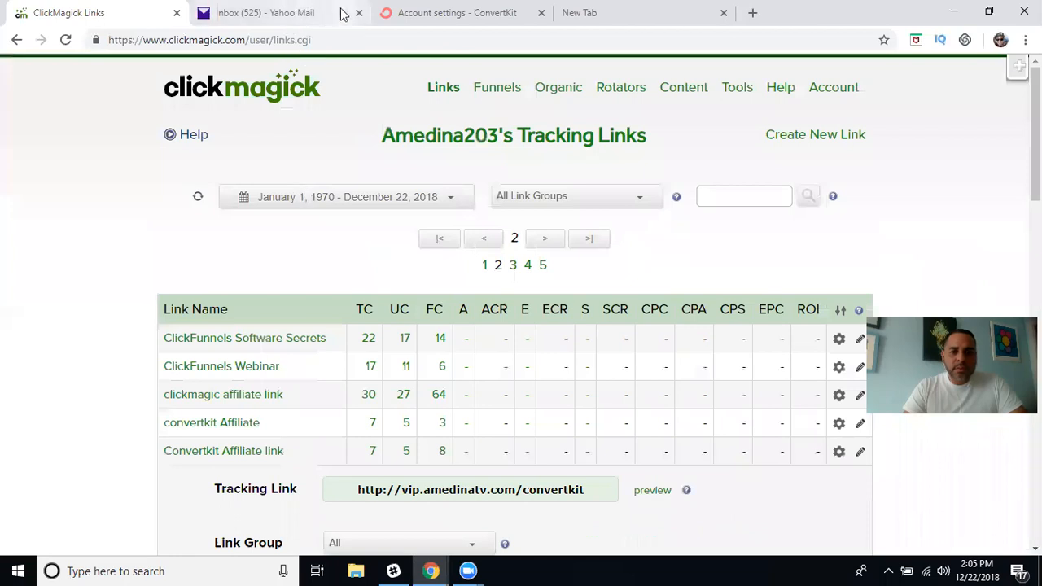
{"action": "left_click", "coordinate": [609, 14]}
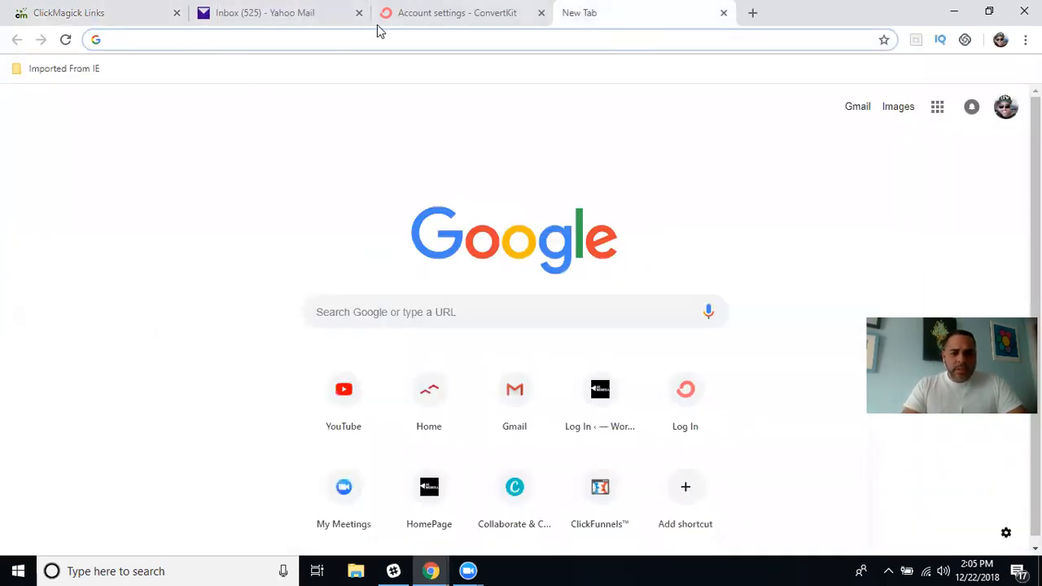
{"action": "left_click", "coordinate": [522, 407]}
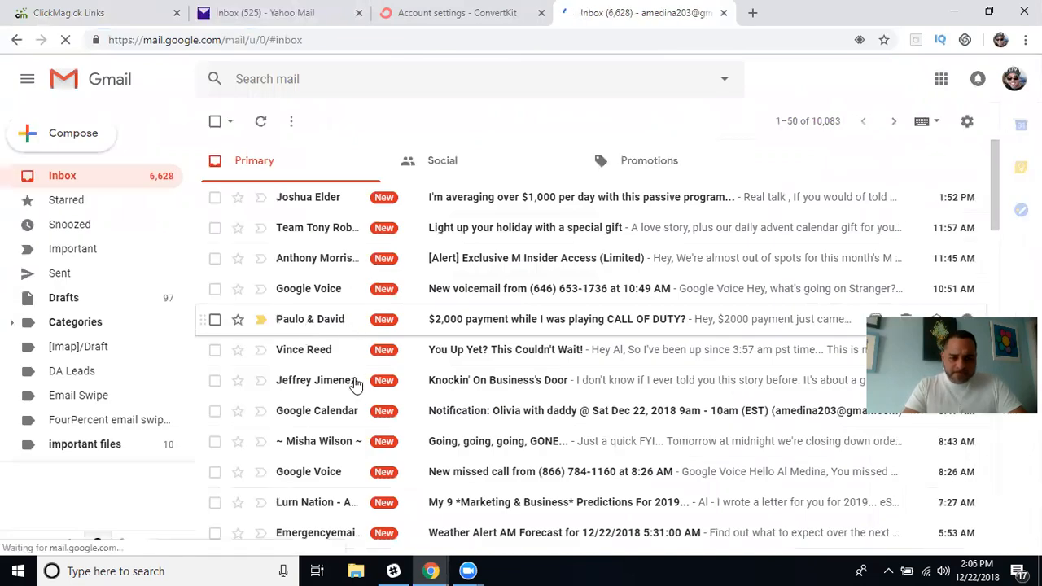
{"action": "scroll", "coordinate": [330, 439], "scroll_direction": "down", "scroll_amount": 2}
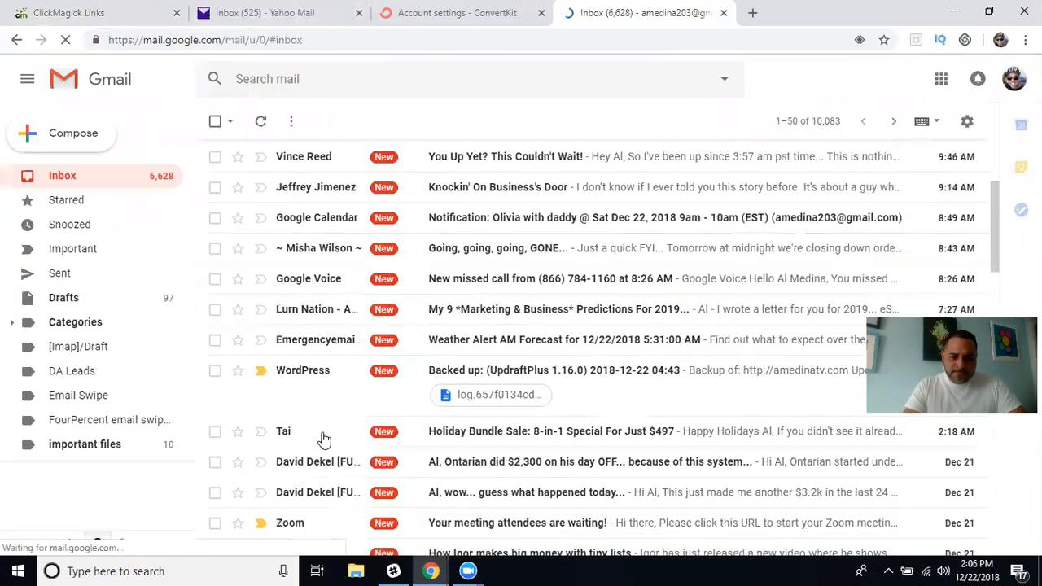
{"action": "scroll", "coordinate": [324, 440], "scroll_direction": "down", "scroll_amount": 1}
{"action": "scroll", "coordinate": [324, 440], "scroll_direction": "down", "scroll_amount": 2}
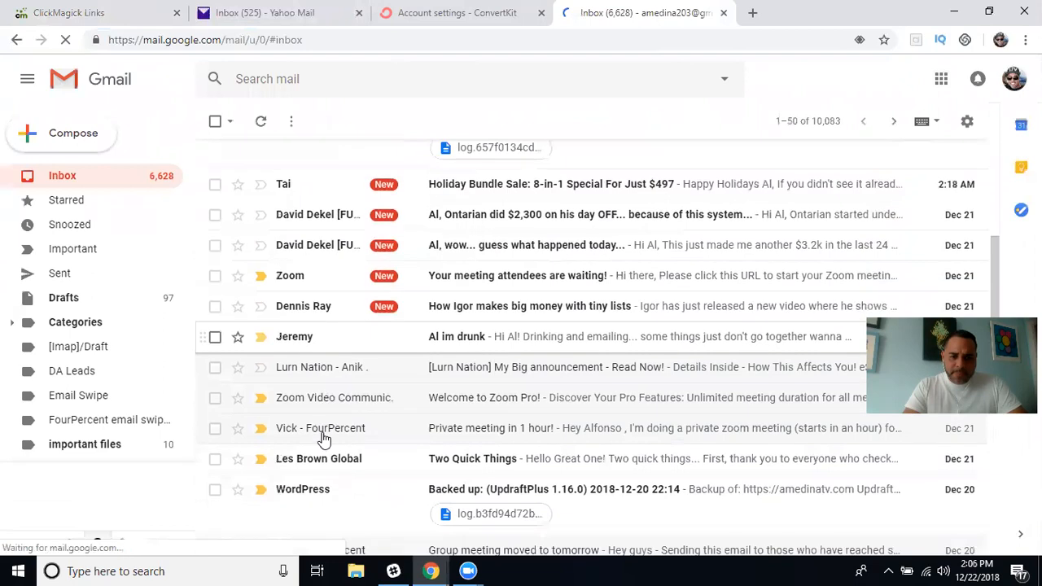
{"action": "left_click", "coordinate": [333, 399]}
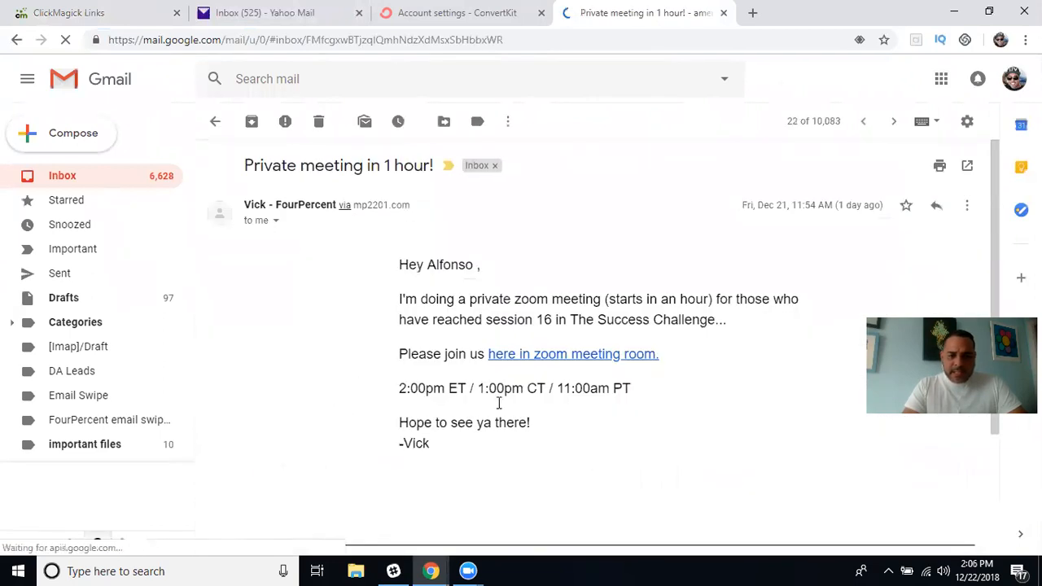
{"action": "left_click", "coordinate": [215, 123]}
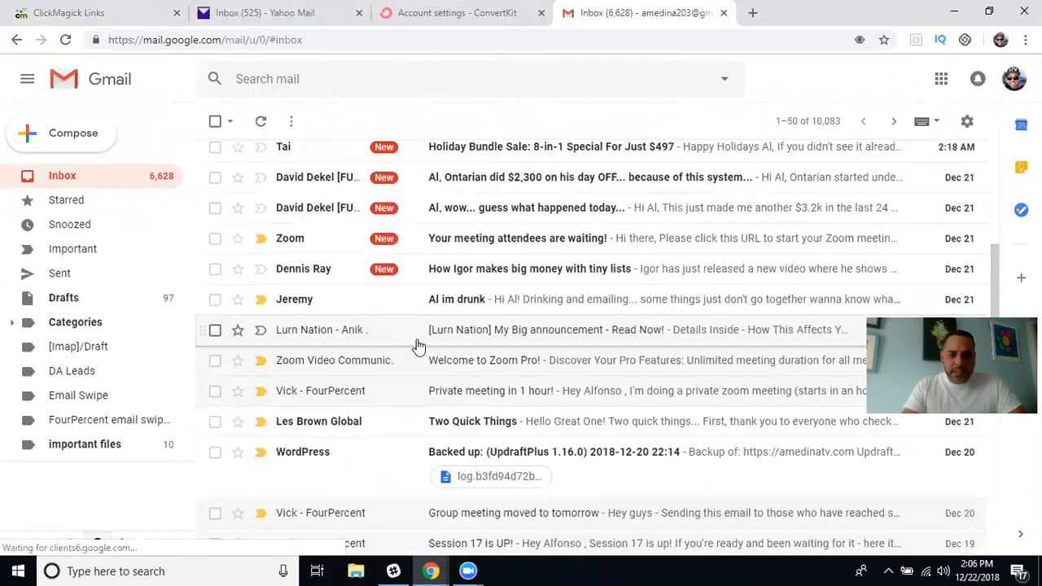
Read the 'Group meeting moved to tomorrow' email and return to the inbox.
{"action": "scroll", "coordinate": [418, 345], "scroll_direction": "up", "scroll_amount": 3}
{"action": "scroll", "coordinate": [417, 346], "scroll_direction": "down", "scroll_amount": 4}
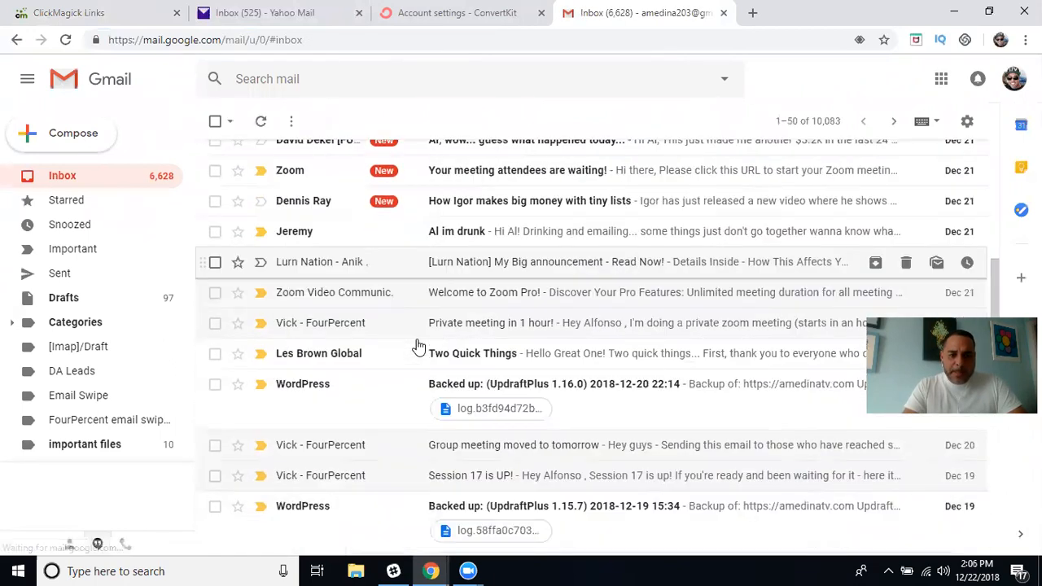
{"action": "scroll", "coordinate": [418, 346], "scroll_direction": "down", "scroll_amount": 1}
{"action": "left_click", "coordinate": [361, 417]}
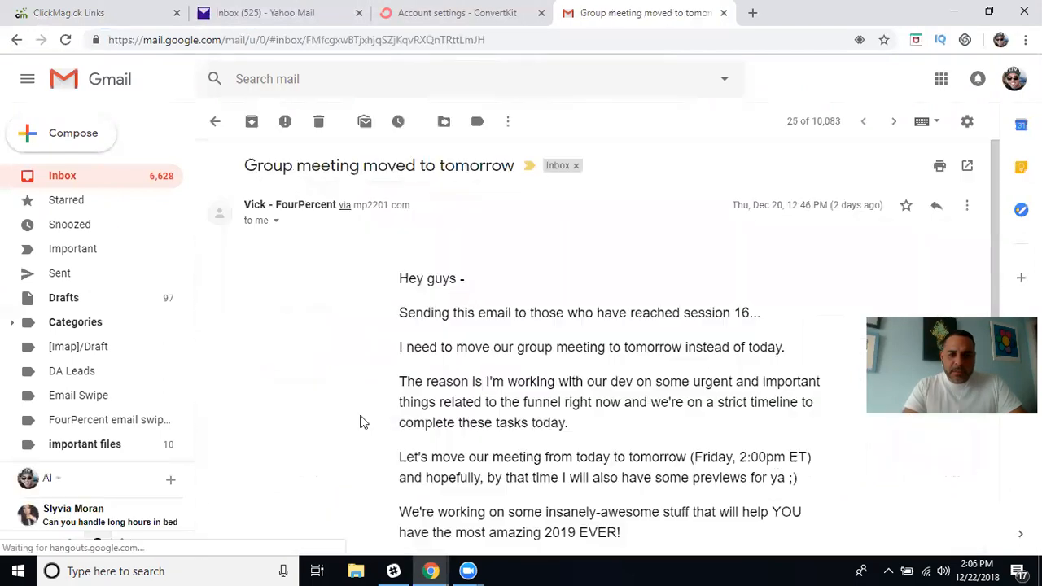
{"action": "scroll", "coordinate": [353, 329], "scroll_direction": "down", "scroll_amount": 4}
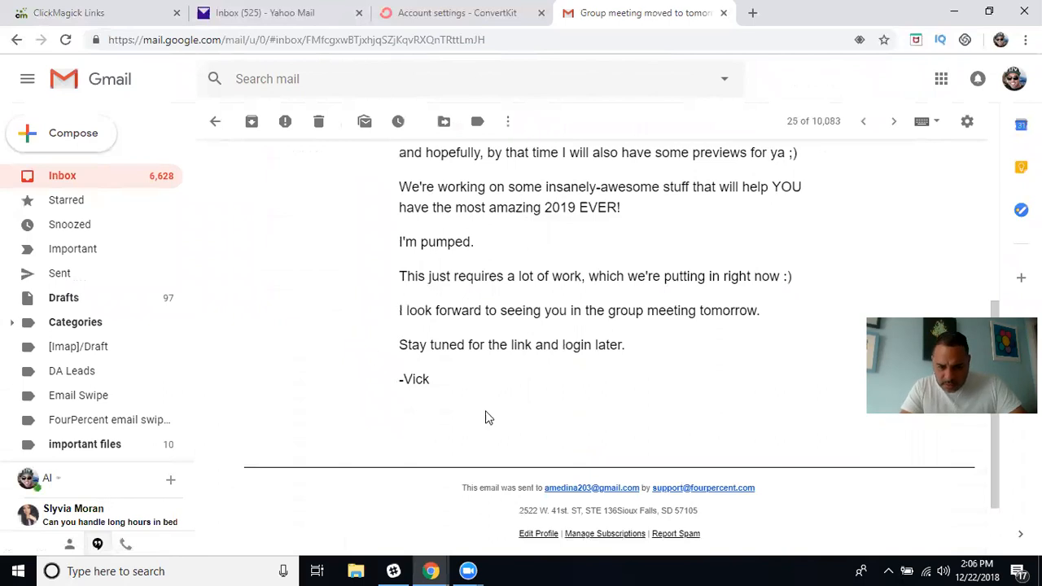
{"action": "scroll", "coordinate": [521, 403], "scroll_direction": "up", "scroll_amount": 1}
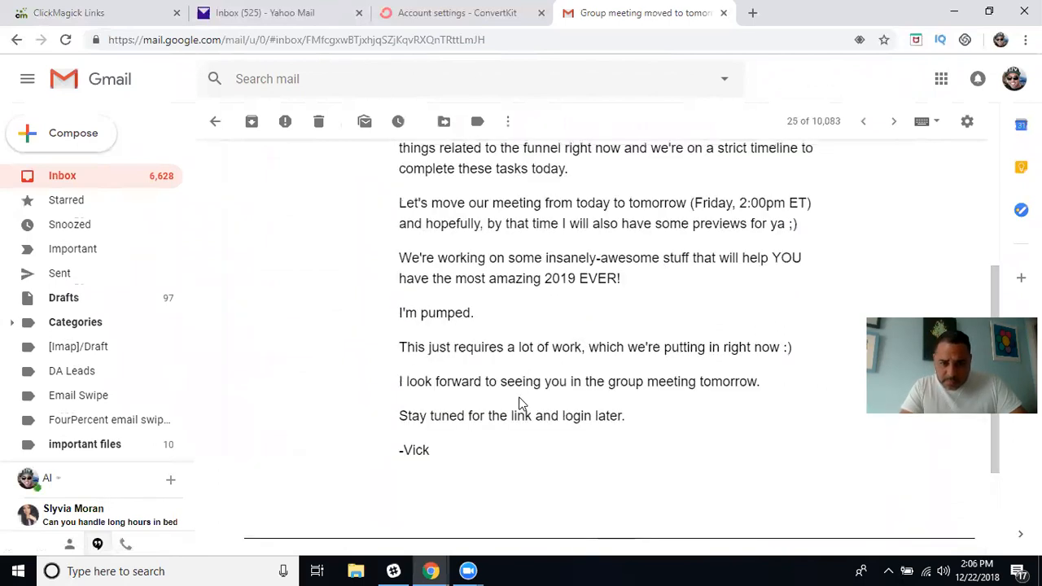
{"action": "scroll", "coordinate": [521, 402], "scroll_direction": "up", "scroll_amount": 3}
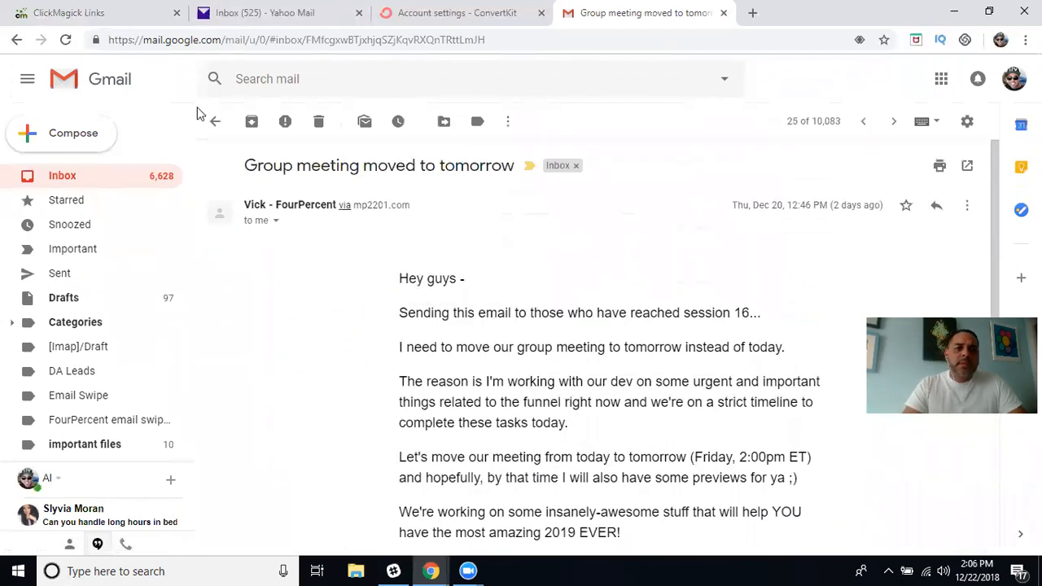
{"action": "left_click", "coordinate": [216, 123]}
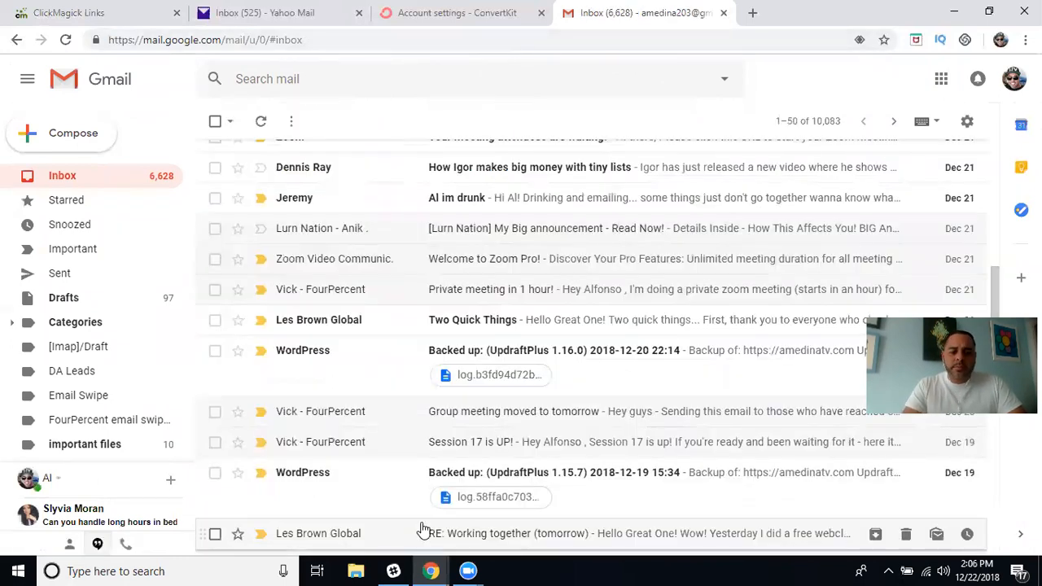
Describe the founder as CEO and founder of the Four Percent Success Challenge and also my mentor.
{"action": "mouse_move", "coordinate": [431, 571]}
{"action": "left_click", "coordinate": [518, 518]}
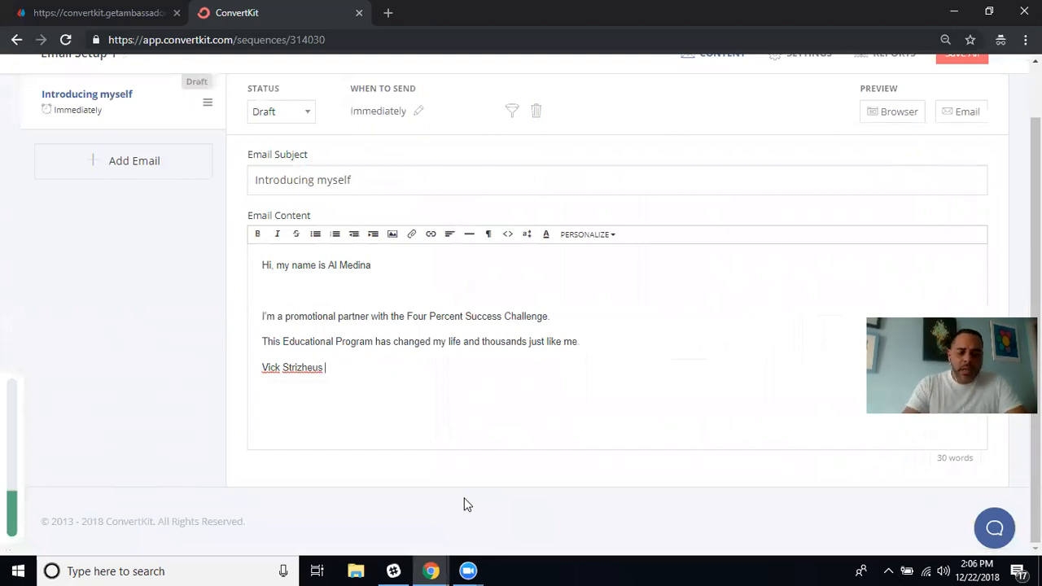
{"action": "type", "text": "is the CEO and founder "}
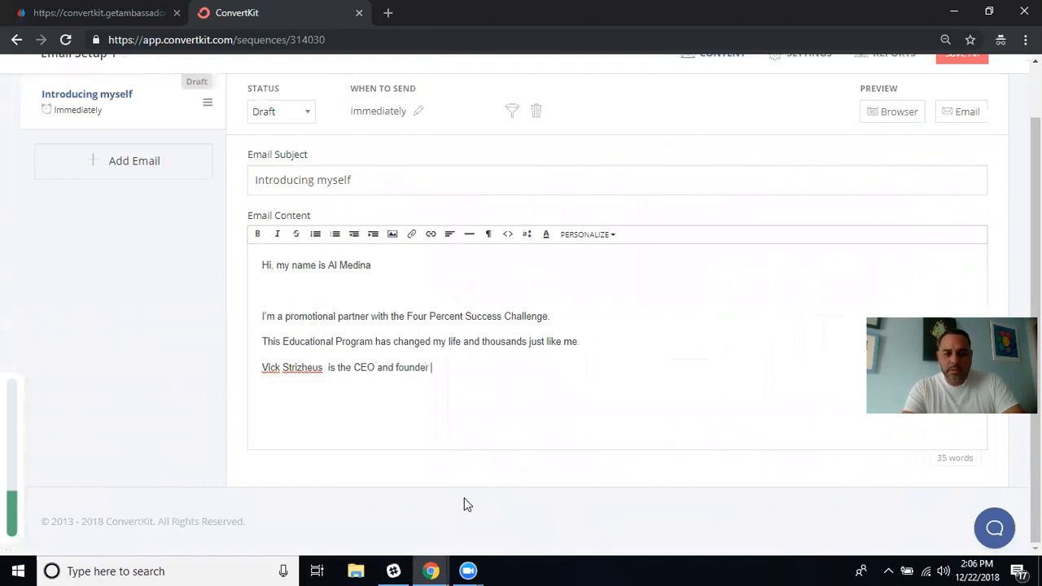
{"action": "type", "text": "of the Fou"}
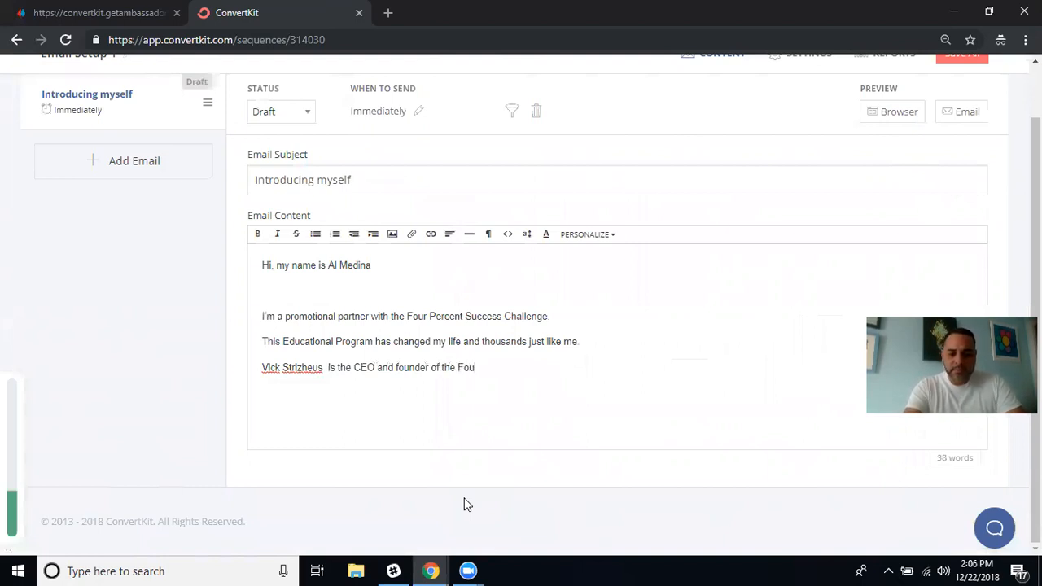
{"action": "type", "text": "r Perce"}
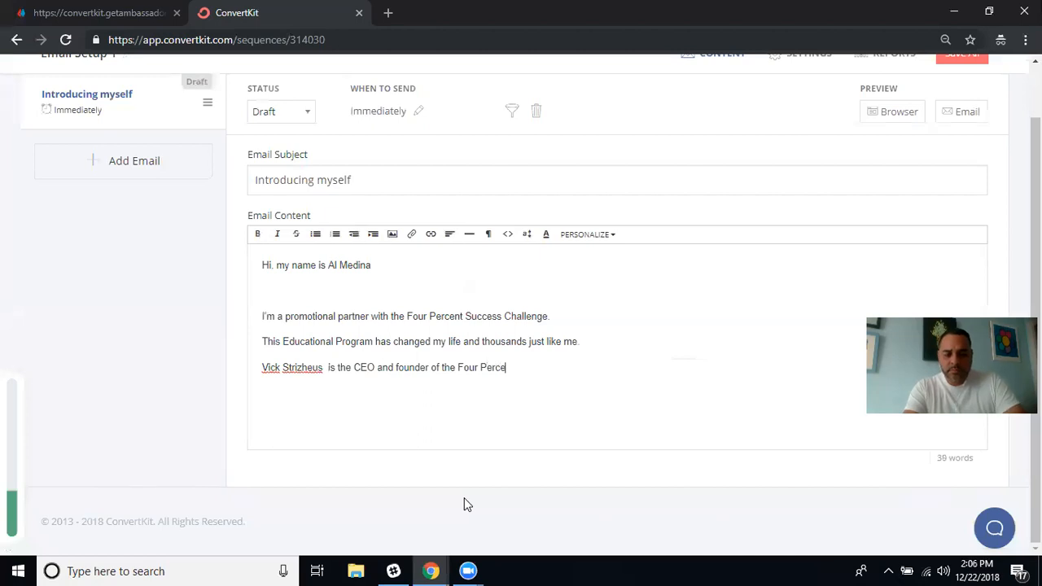
{"action": "type", "text": "nt Suc"}
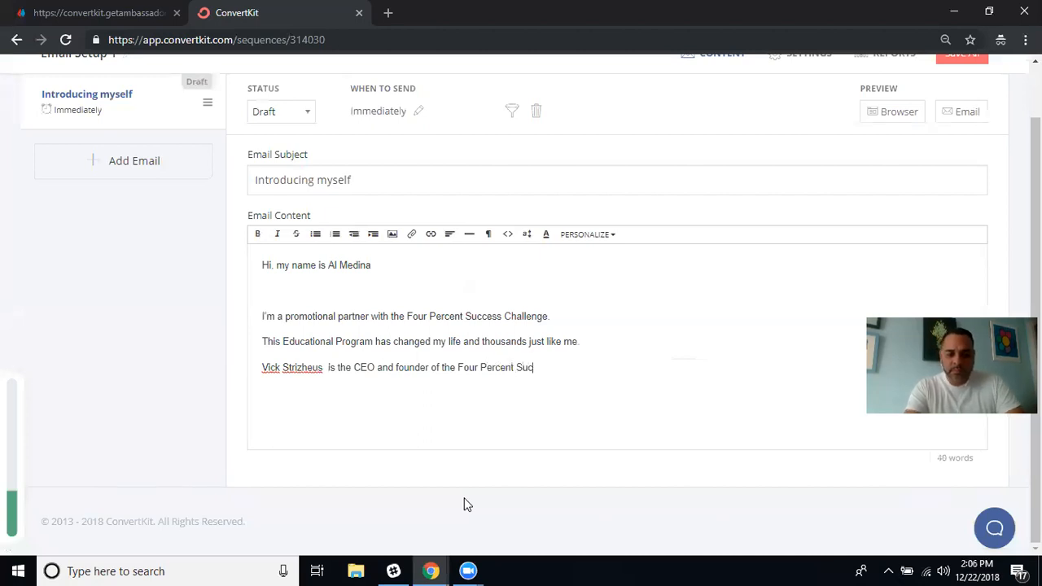
{"action": "type", "text": "cess C"}
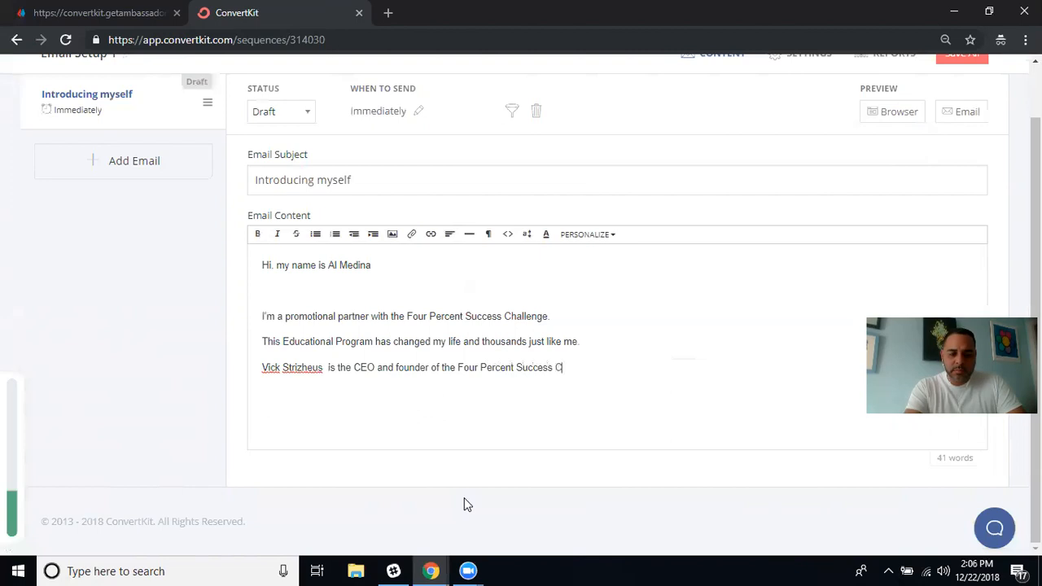
{"action": "type", "text": "hallenge and "}
{"action": "type", "text": "also M"}
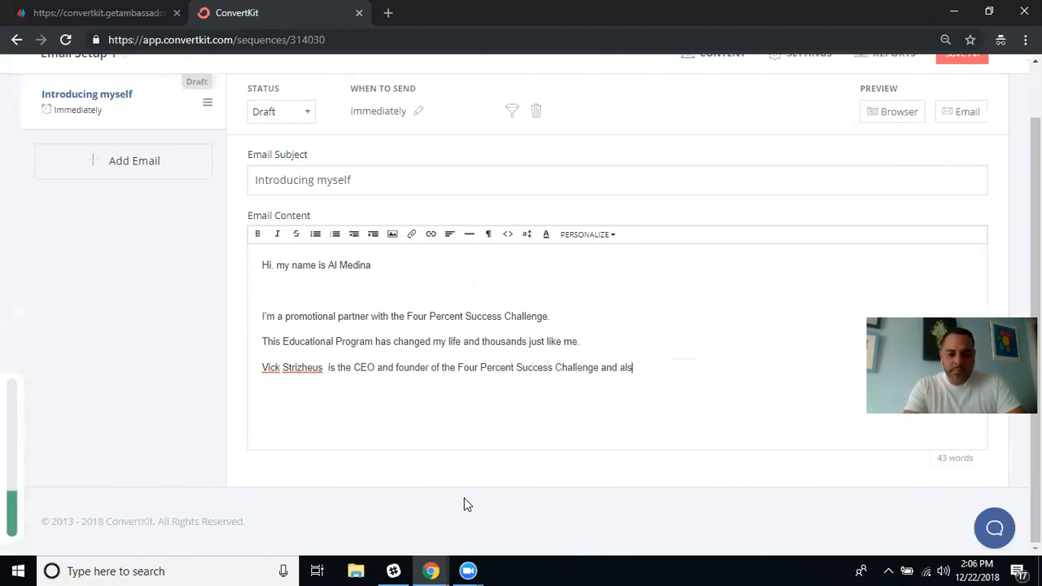
{"action": "key", "text": "BackSpace"}
{"action": "key", "text": "BackSpace"}
{"action": "type", "text": "my mentor"}
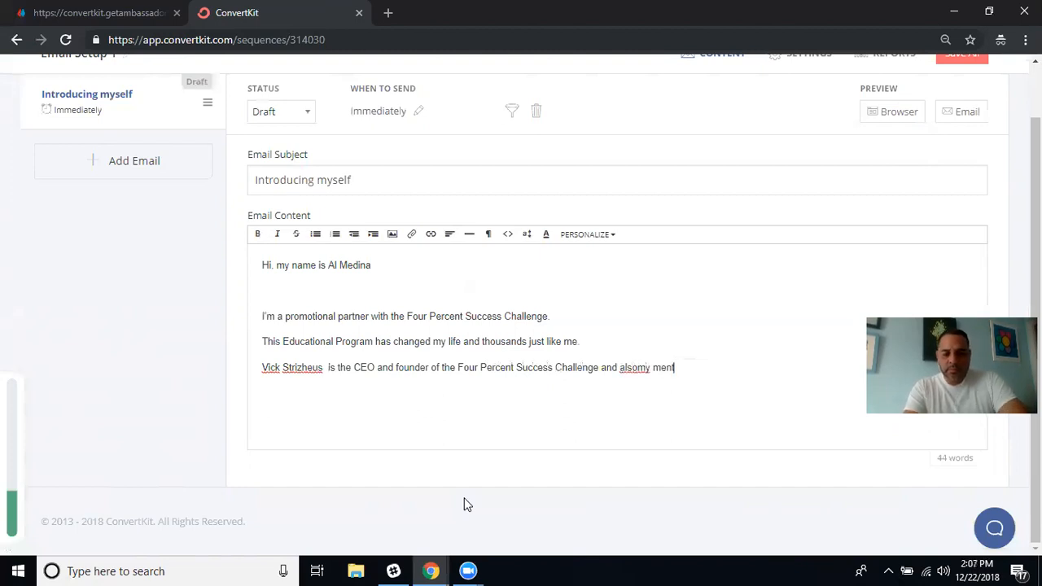
{"action": "key", "text": "Left"}
{"action": "key", "text": "Left"}
{"action": "key", "text": "Left"}
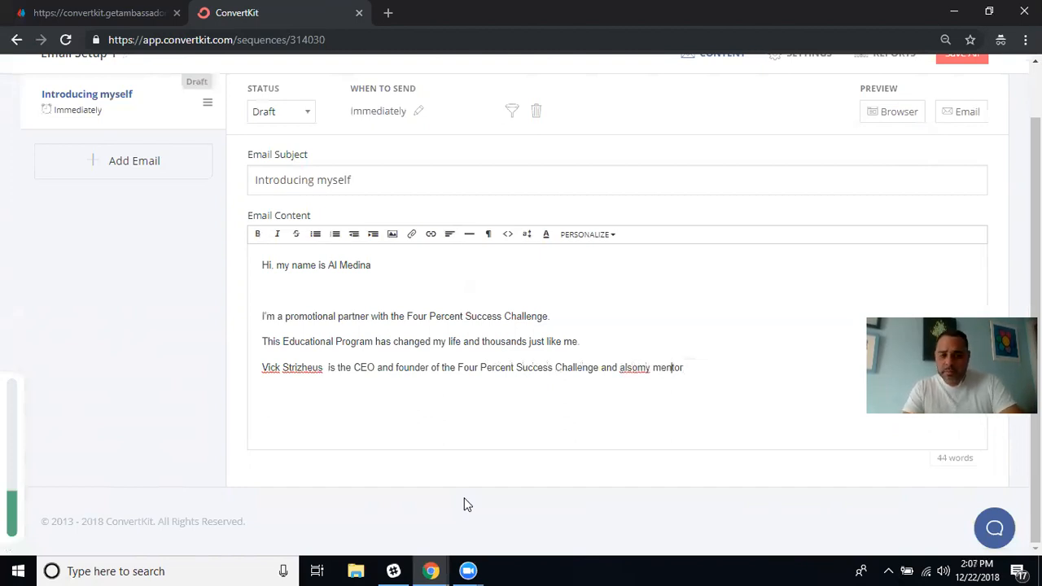
{"action": "key", "text": "Left"}
{"action": "key", "text": "Left"}
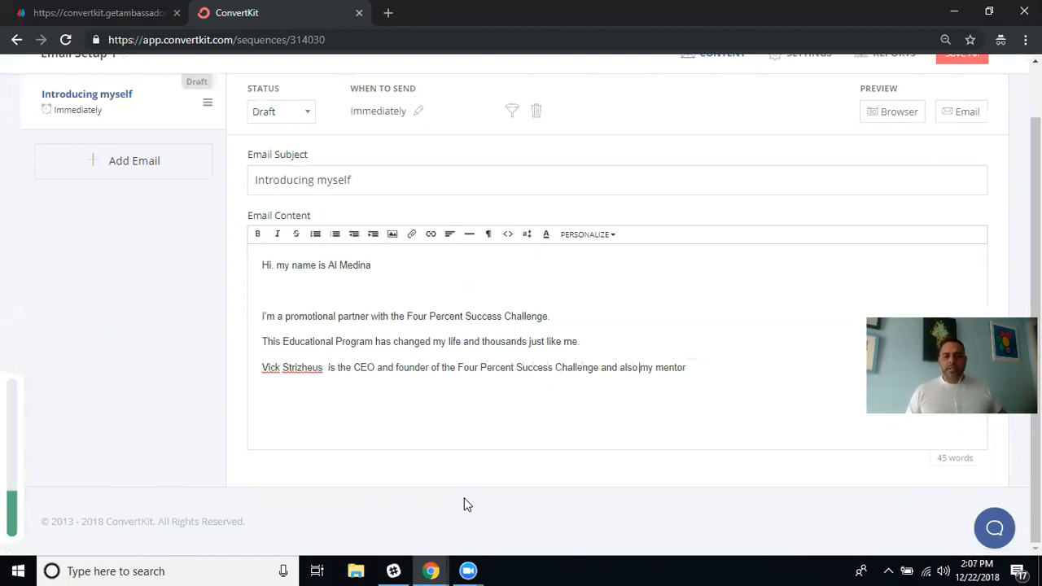
{"action": "left_click", "coordinate": [690, 367]}
Add 'This program is by far the best program out there hands down..' on new lines.
{"action": "type", "text": "."}
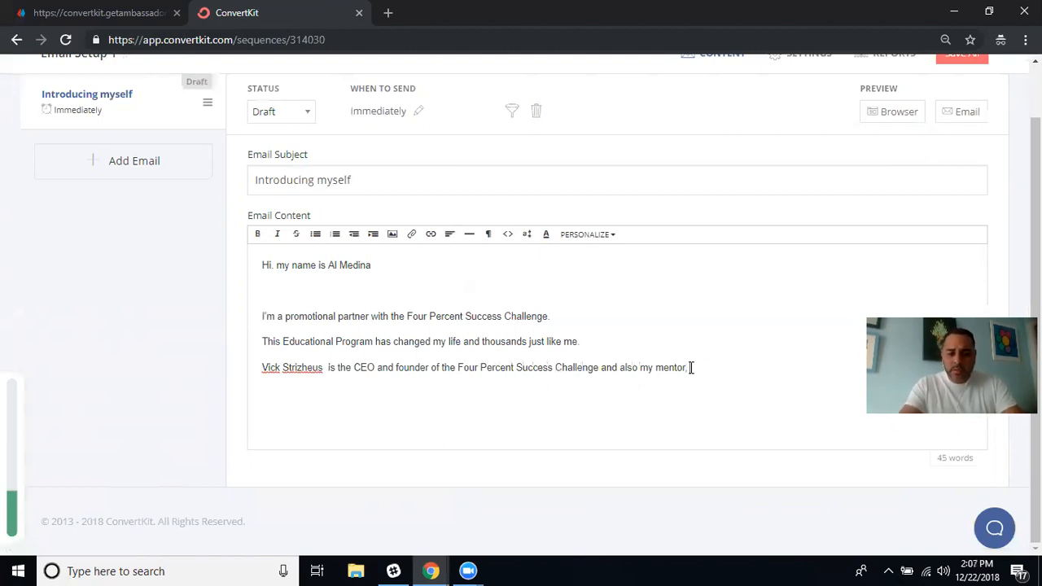
{"action": "type", "text": " This p"}
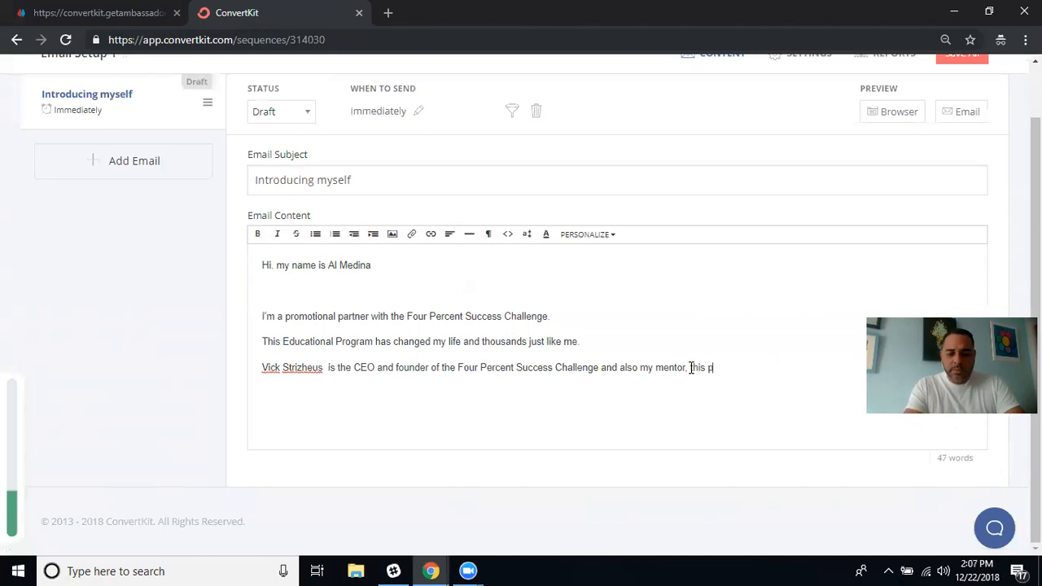
{"action": "type", "text": "rogram"}
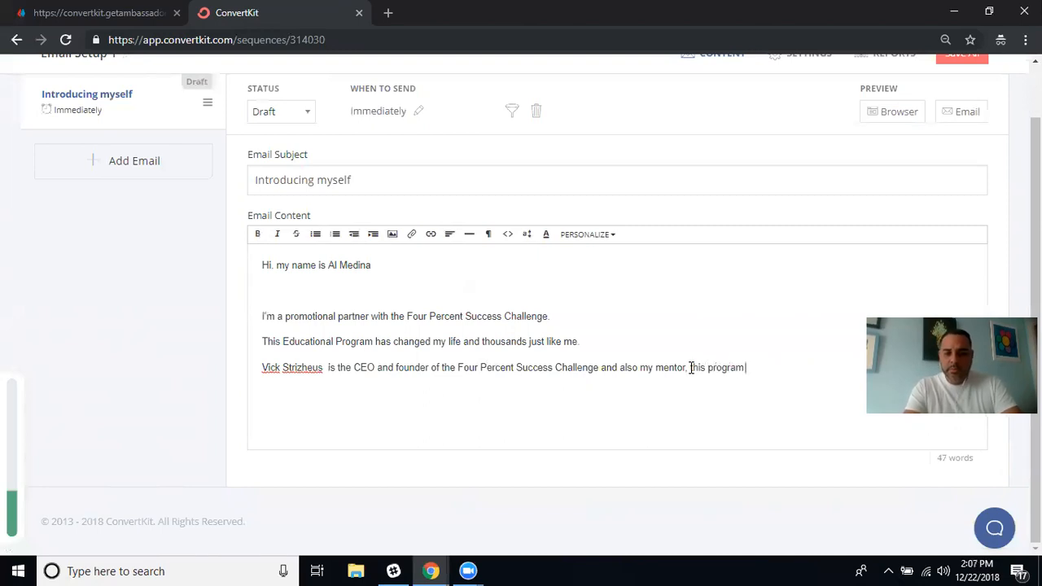
{"action": "type", "text": " is"}
{"action": "key", "text": "Return"}
{"action": "type", "text": "by far the best"}
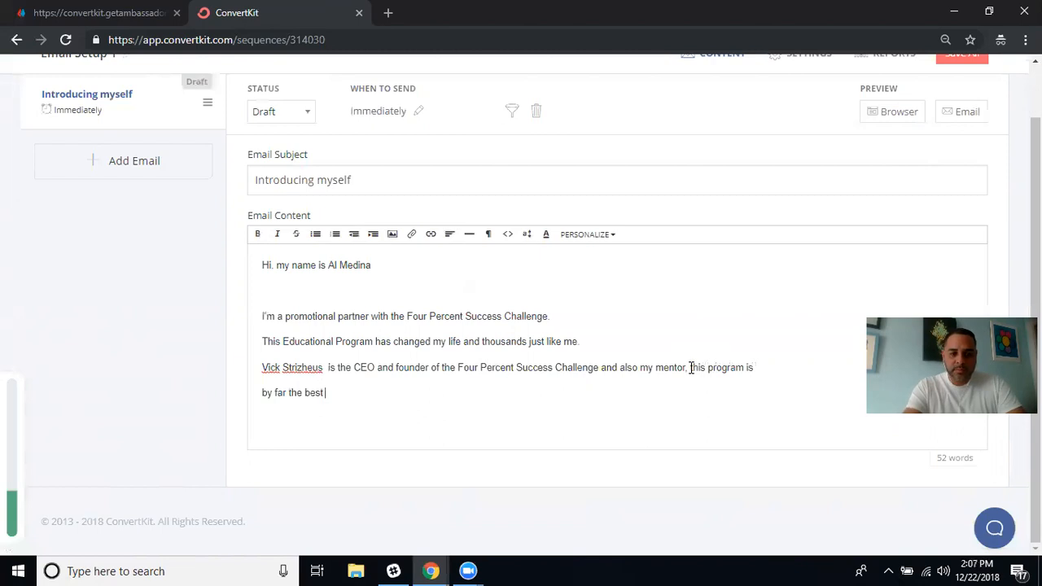
{"action": "type", "text": " pro"}
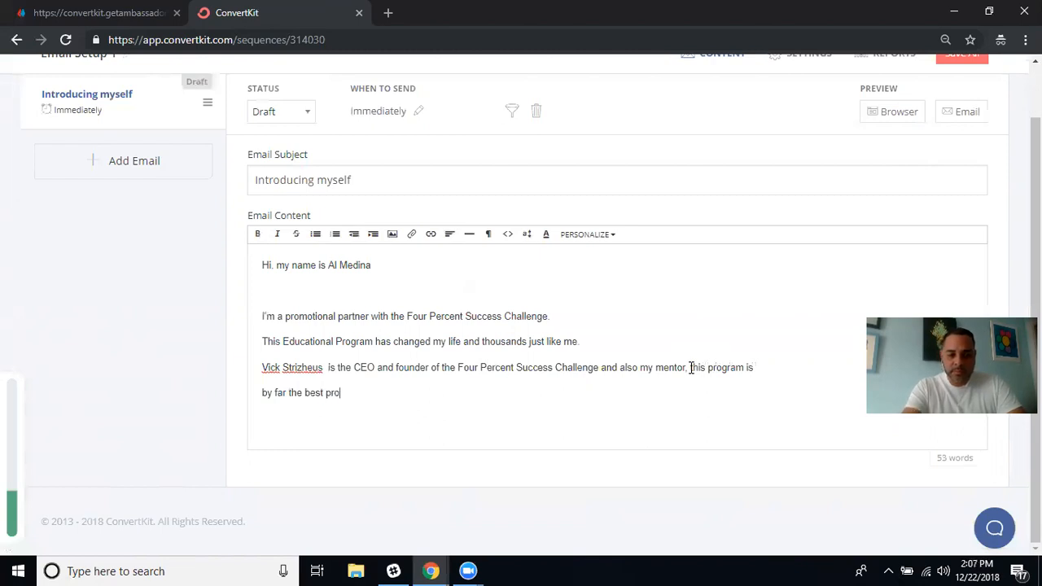
{"action": "type", "text": "gram out"}
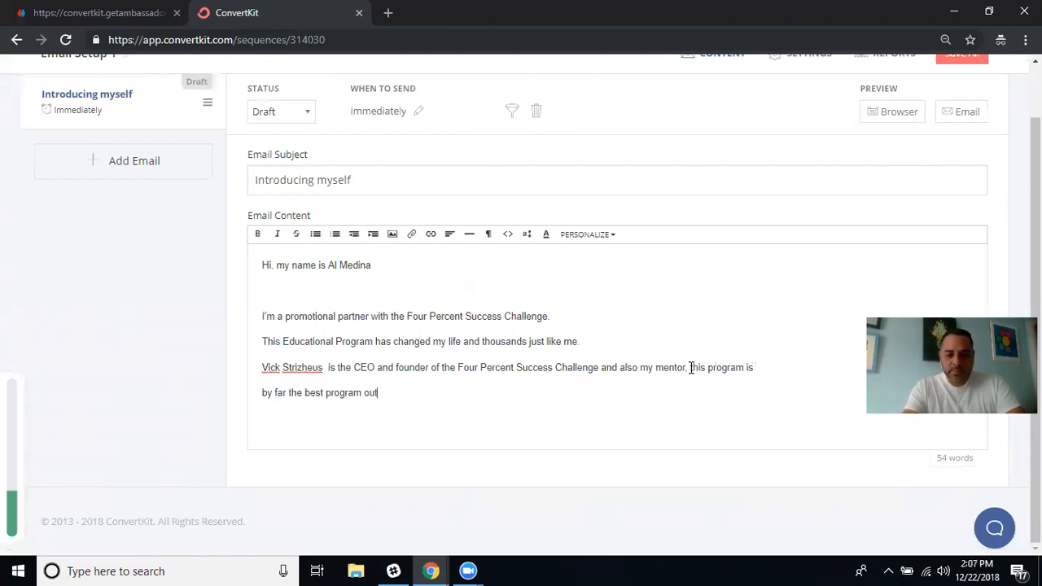
{"action": "type", "text": " there hands down"}
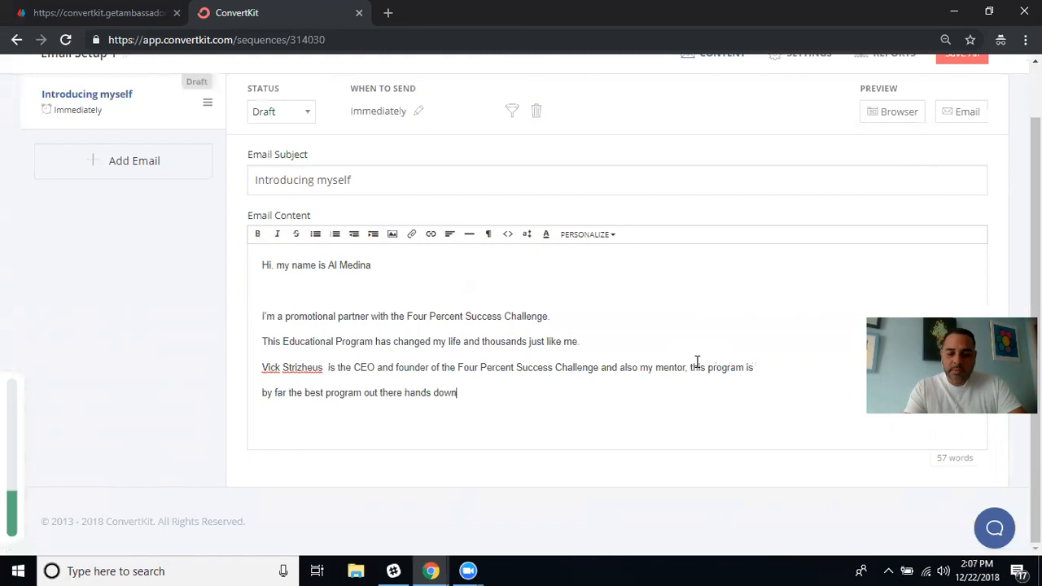
{"action": "type", "text": ".."}
{"action": "key", "text": "Return"}
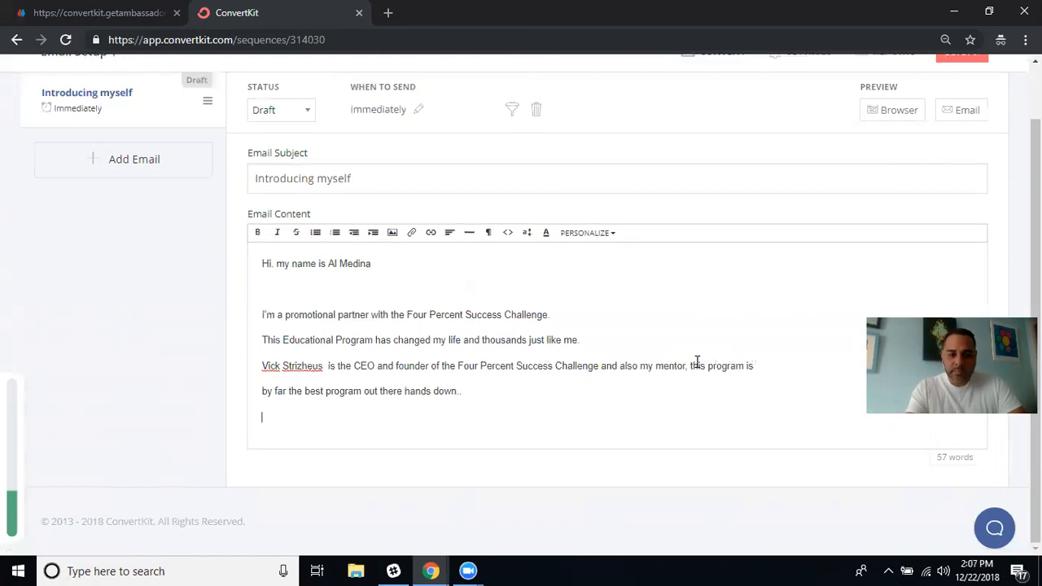
Add 'If you are tired from jumping from opportunities to opportunities look no further' as a paragraph.
{"action": "type", "text": "If y"}
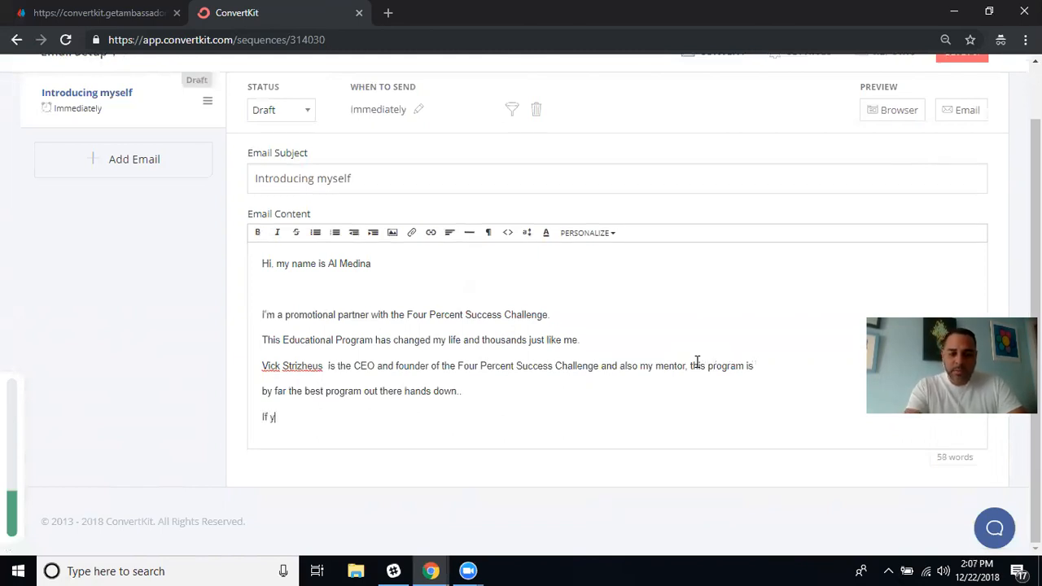
{"action": "type", "text": "ou are"}
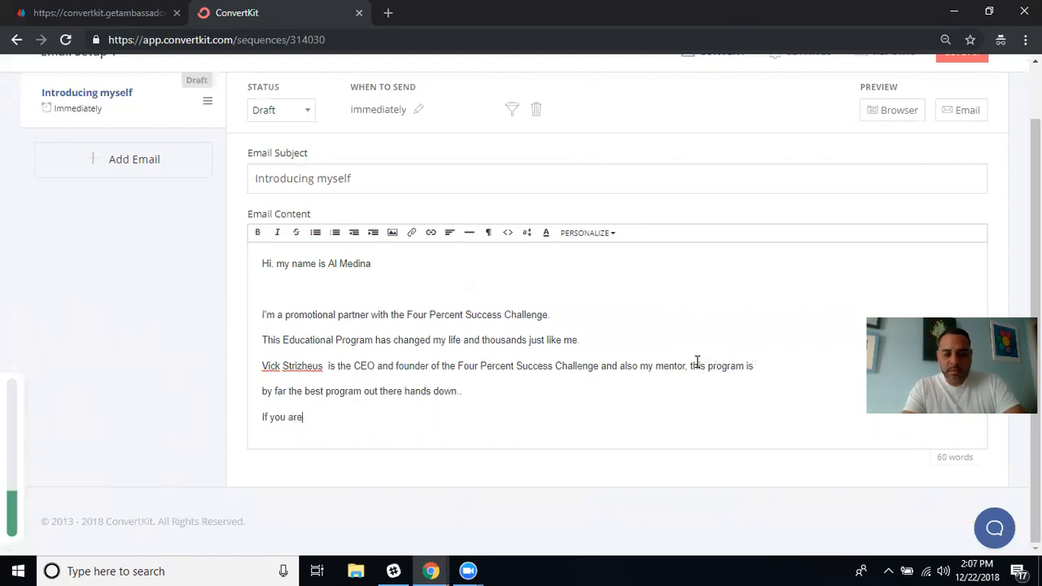
{"action": "type", "text": " tired"}
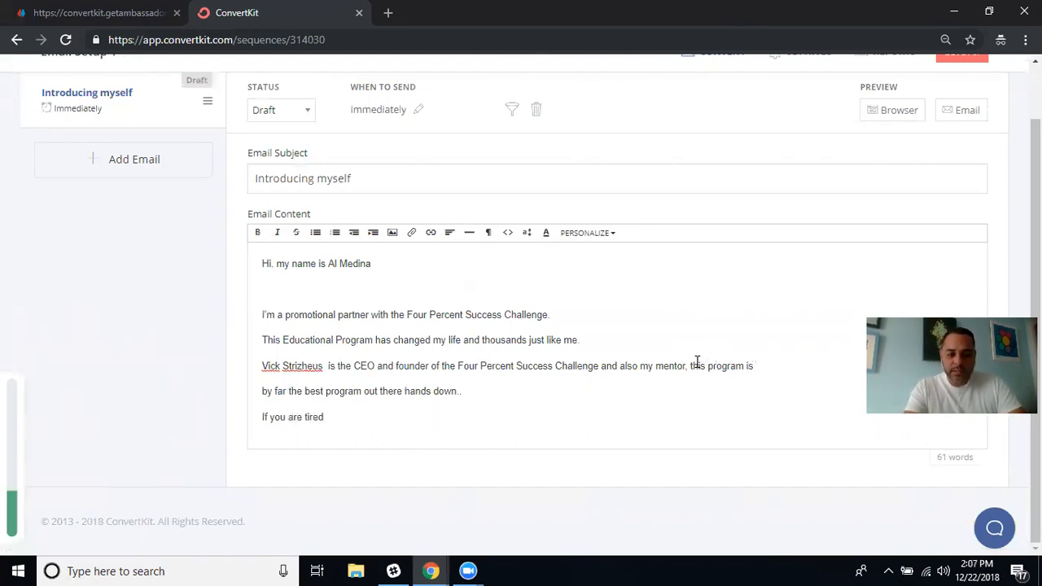
{"action": "type", "text": " from jum"}
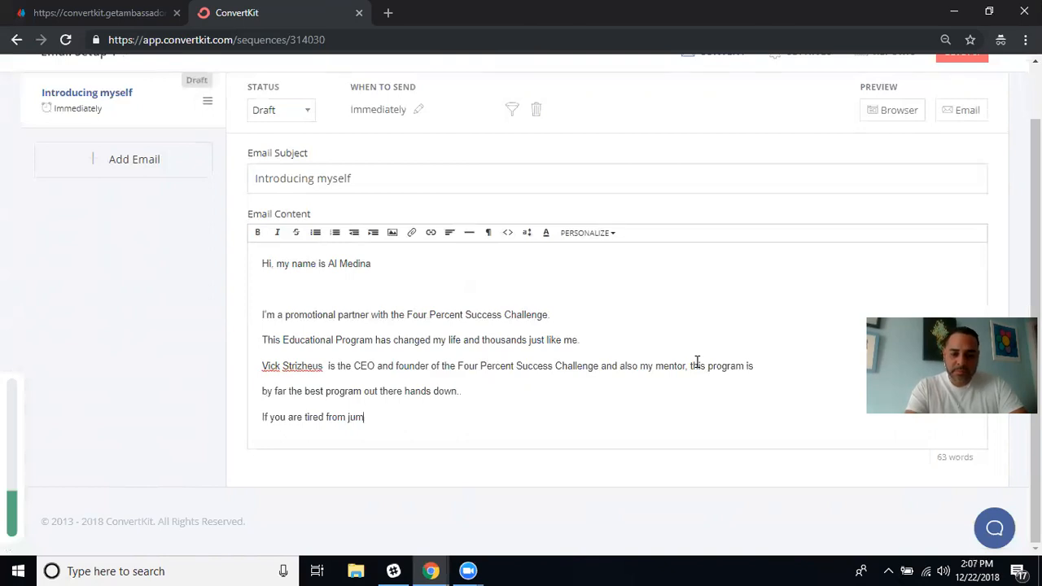
{"action": "type", "text": "ping f"}
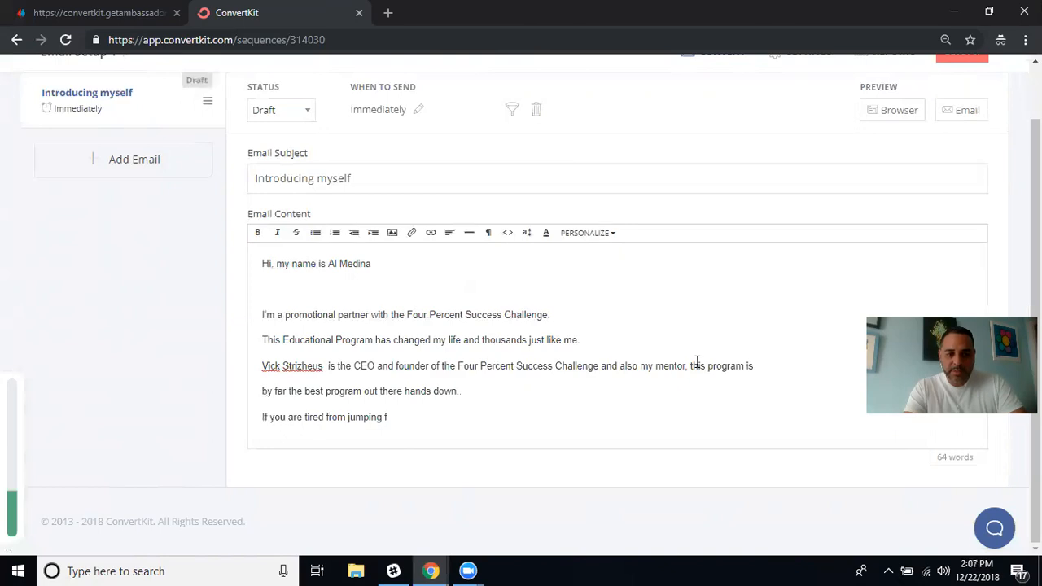
{"action": "type", "text": "rom opprotunities"}
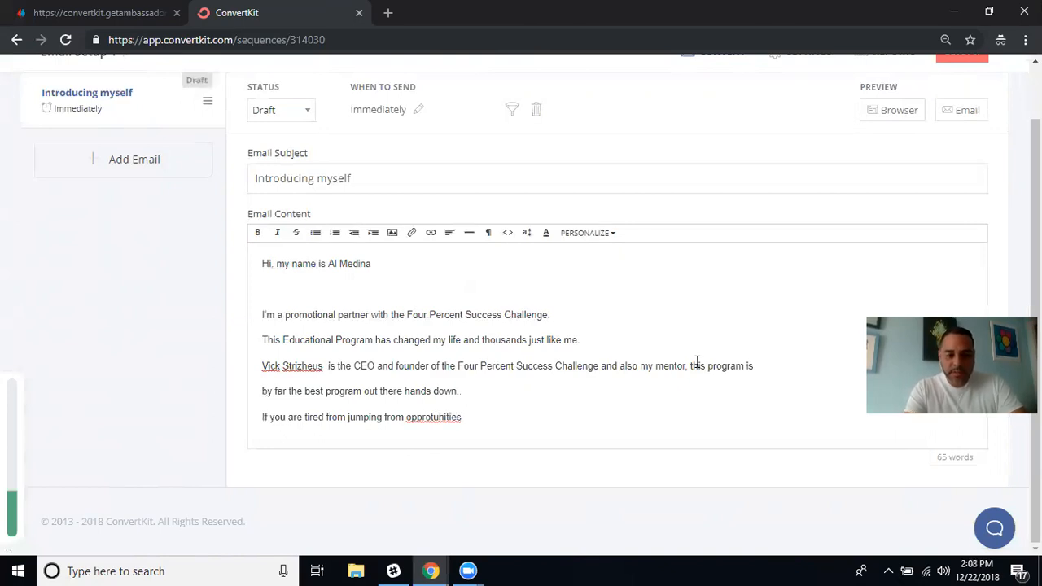
{"action": "key", "text": "BackSpace"}
{"action": "key", "text": "BackSpace"}
{"action": "key", "text": "BackSpace"}
{"action": "key", "text": "BackSpace"}
{"action": "key", "text": "BackSpace"}
{"action": "key", "text": "BackSpace"}
{"action": "key", "text": "BackSpace"}
{"action": "key", "text": "BackSpace"}
{"action": "key", "text": "BackSpace"}
{"action": "key", "text": "BackSpace"}
{"action": "key", "text": "BackSpace"}
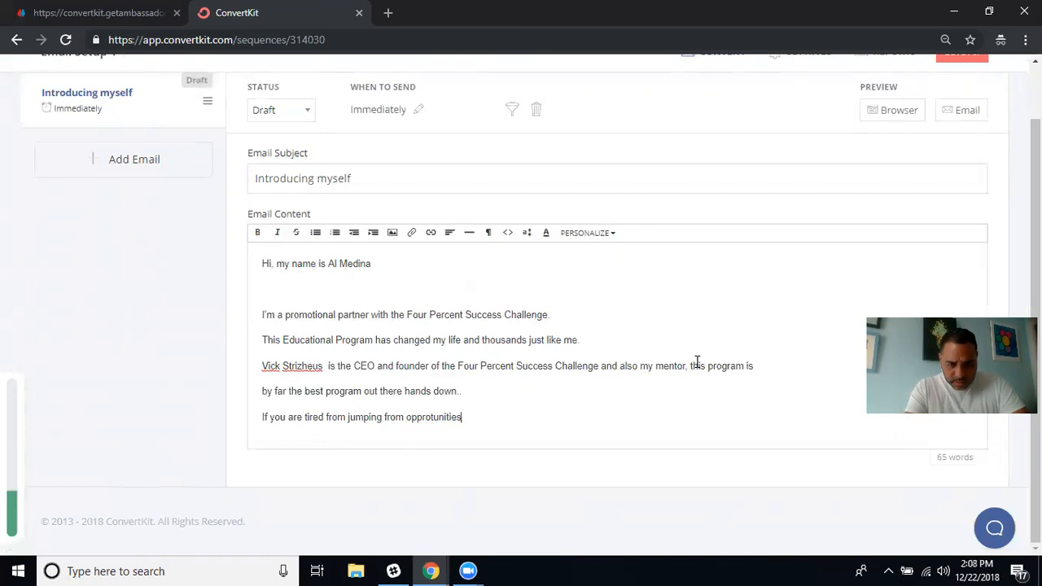
{"action": "type", "text": "o"}
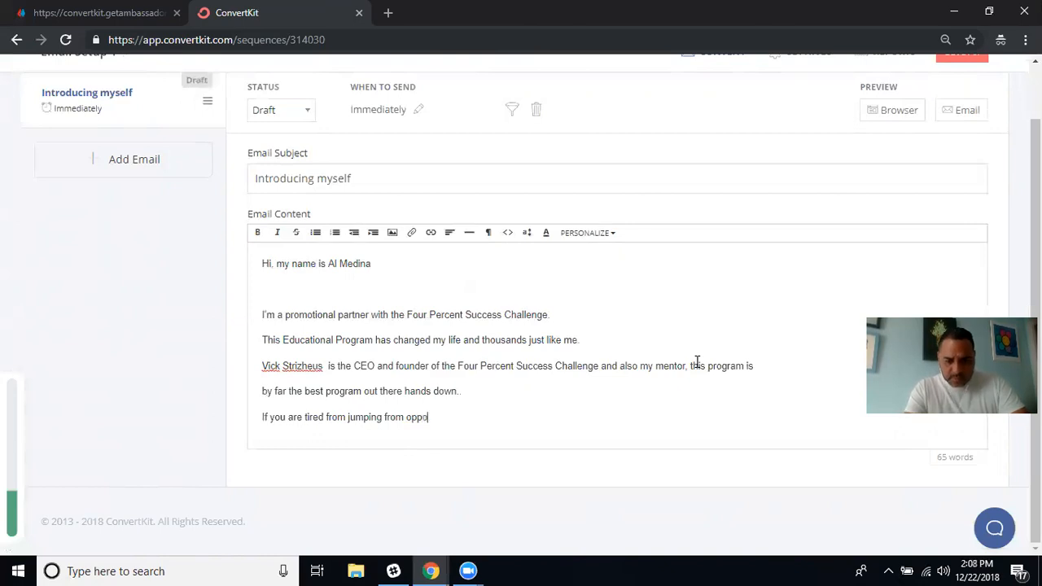
{"action": "type", "text": "rtuni"}
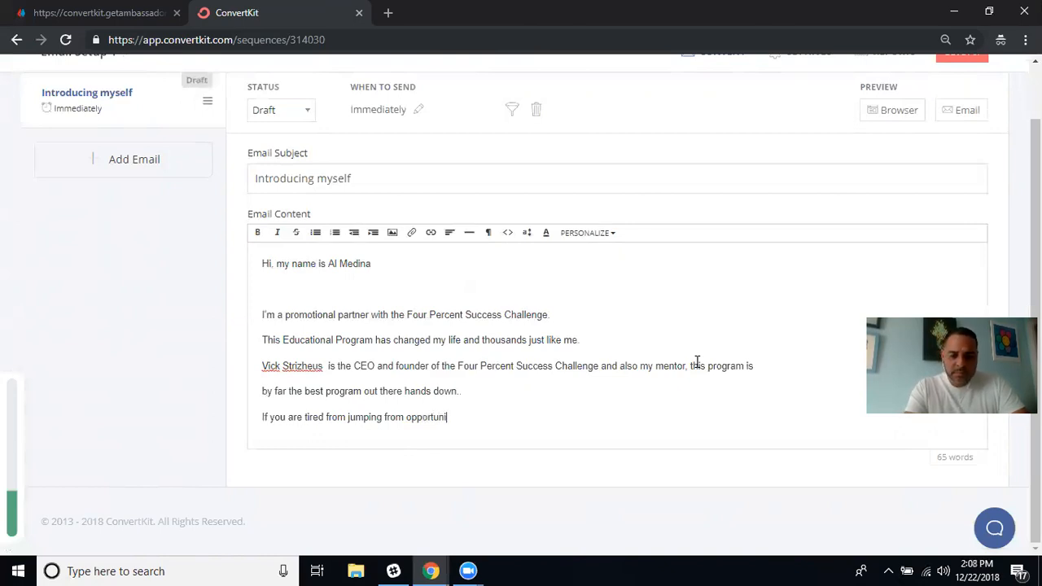
{"action": "type", "text": "ties "}
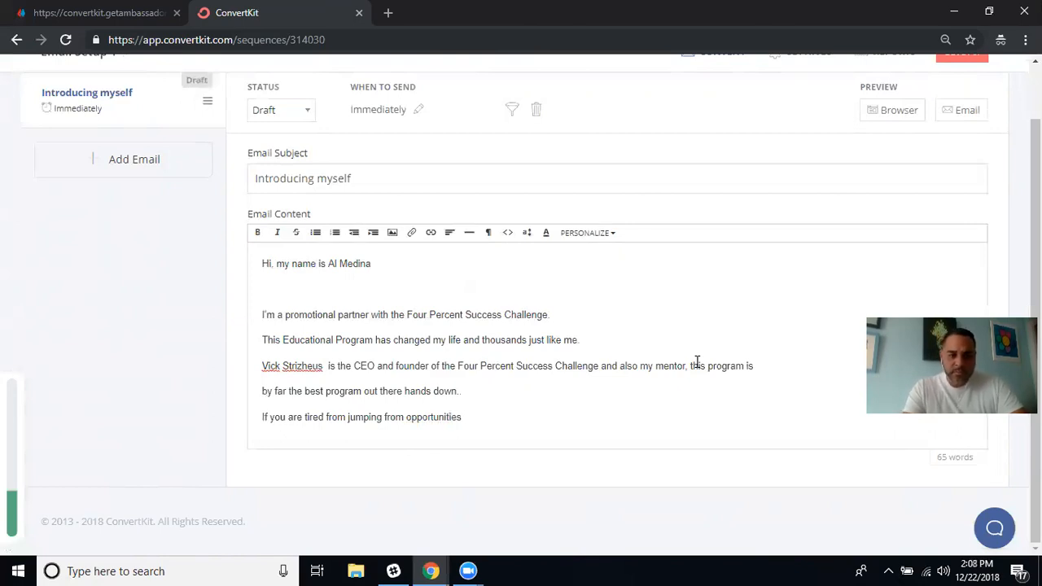
{"action": "type", "text": "to oppro"}
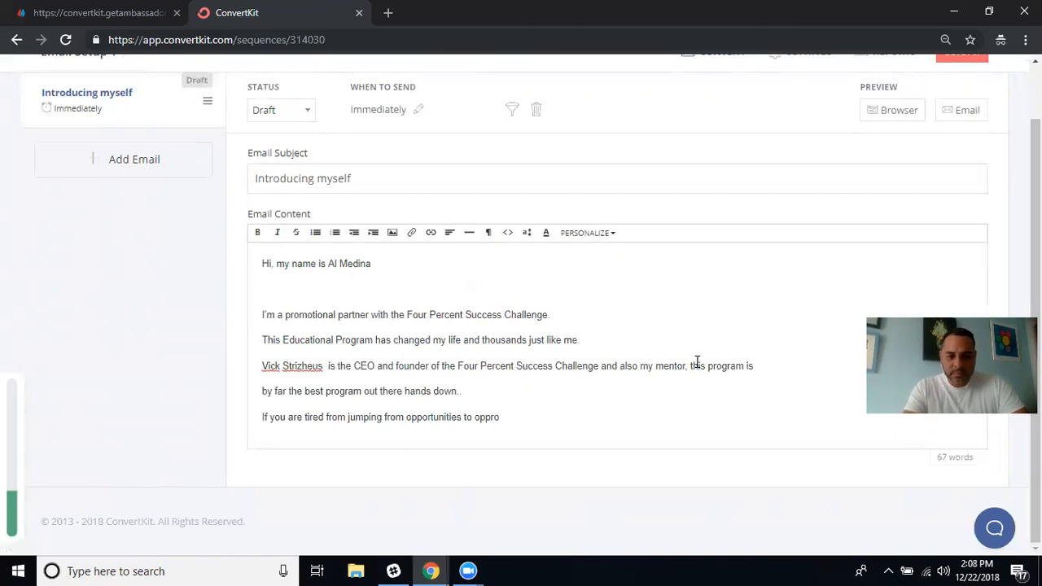
{"action": "key", "text": "BackSpace"}
{"action": "key", "text": "BackSpace"}
{"action": "key", "text": "BackSpace"}
{"action": "type", "text": "portunities look n"}
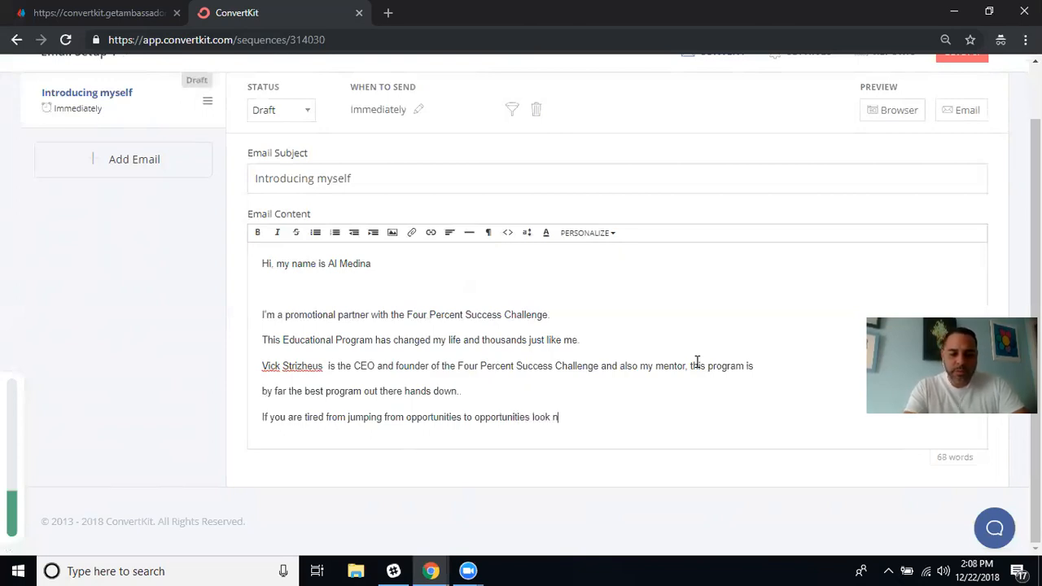
{"action": "type", "text": "o for"}
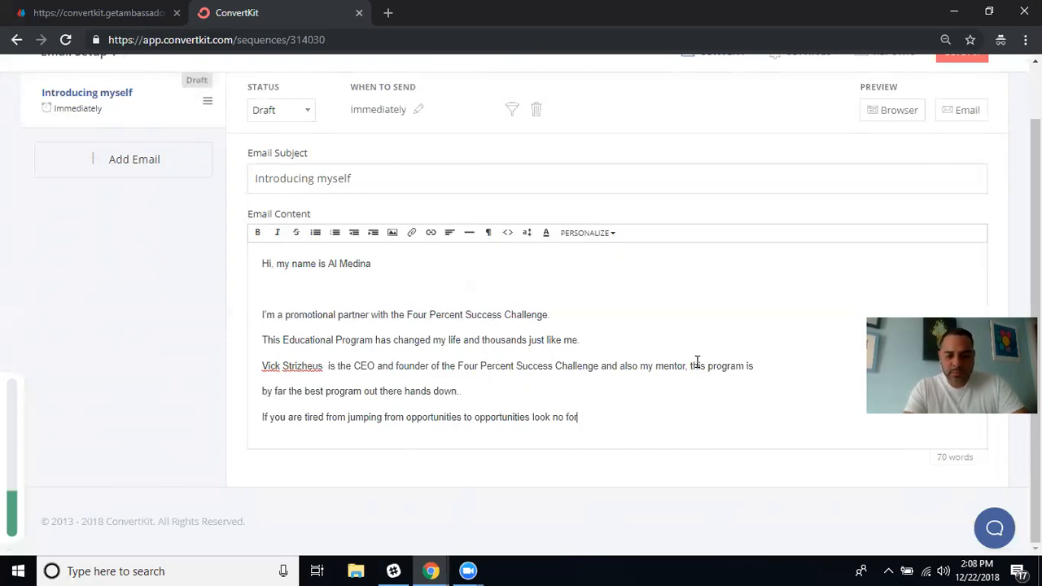
{"action": "key", "text": "BackSpace"}
{"action": "key", "text": "BackSpace"}
{"action": "type", "text": "urther..."}
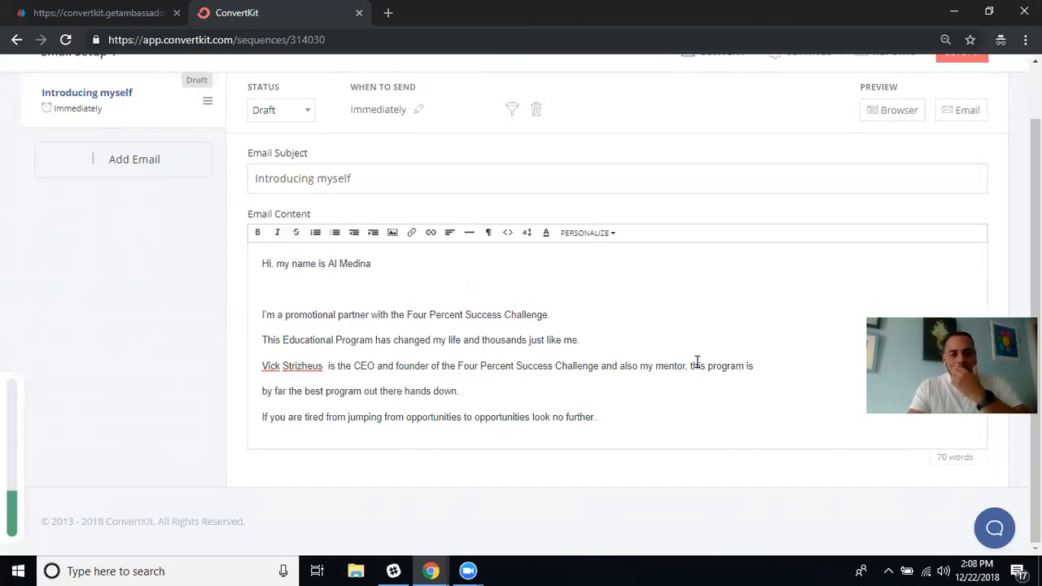
{"action": "key", "text": "Return"}
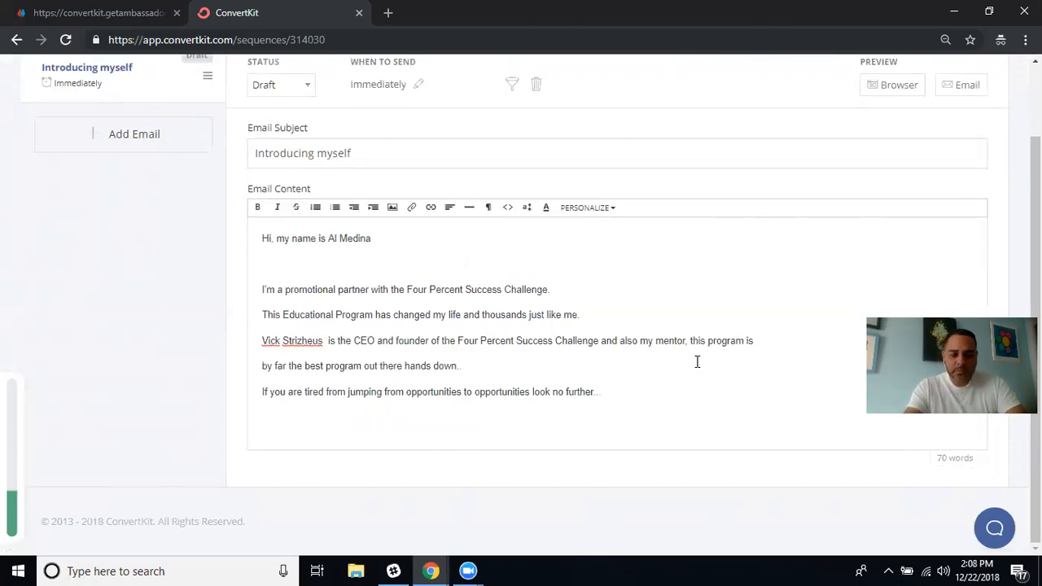
Type 'This system is designed to achieve success at all levels.' and tidy the blank lines below.
{"action": "type", "text": "Thi"}
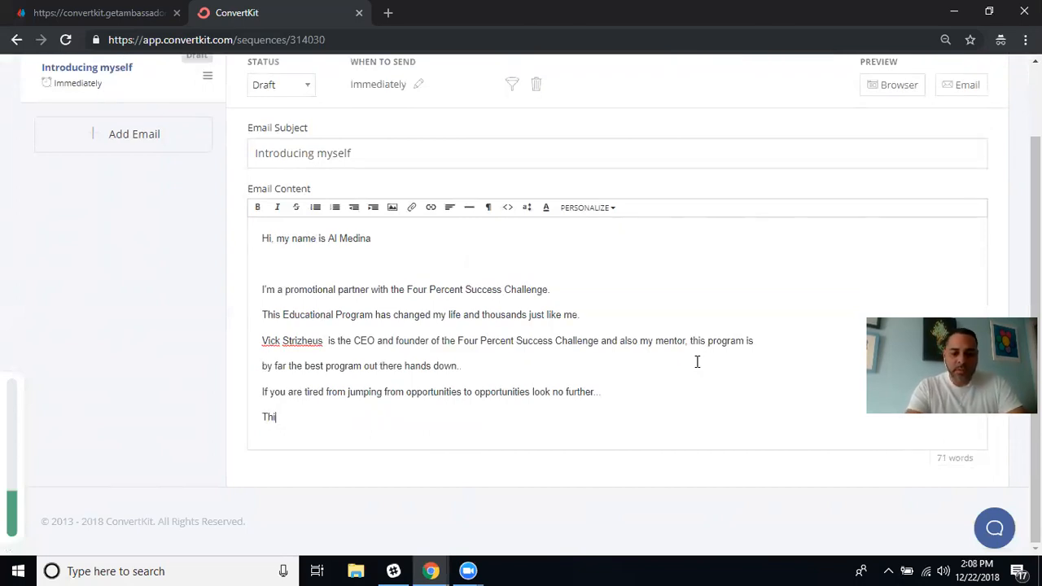
{"action": "type", "text": "s syste"}
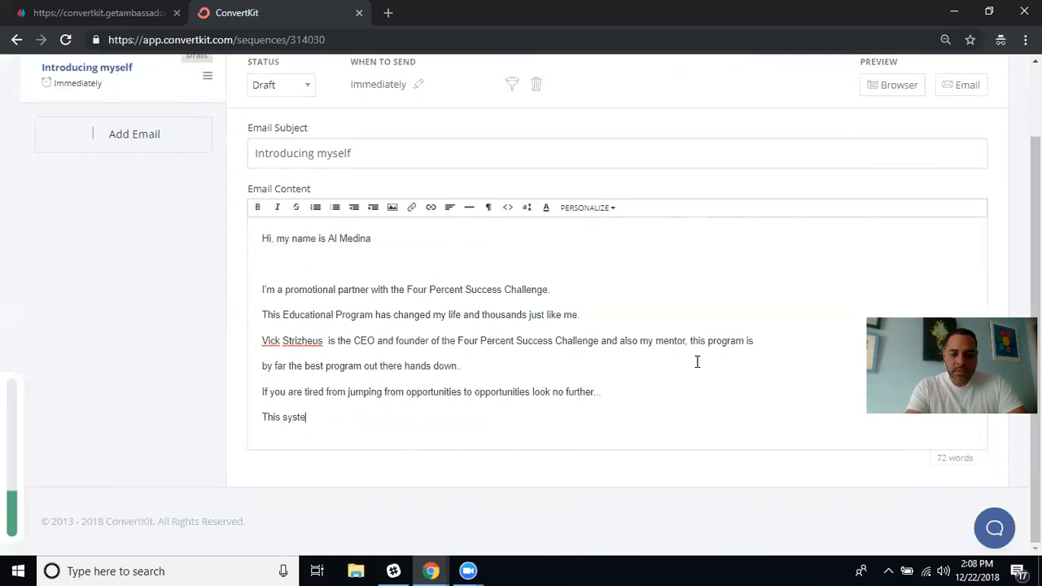
{"action": "type", "text": "m is designed "}
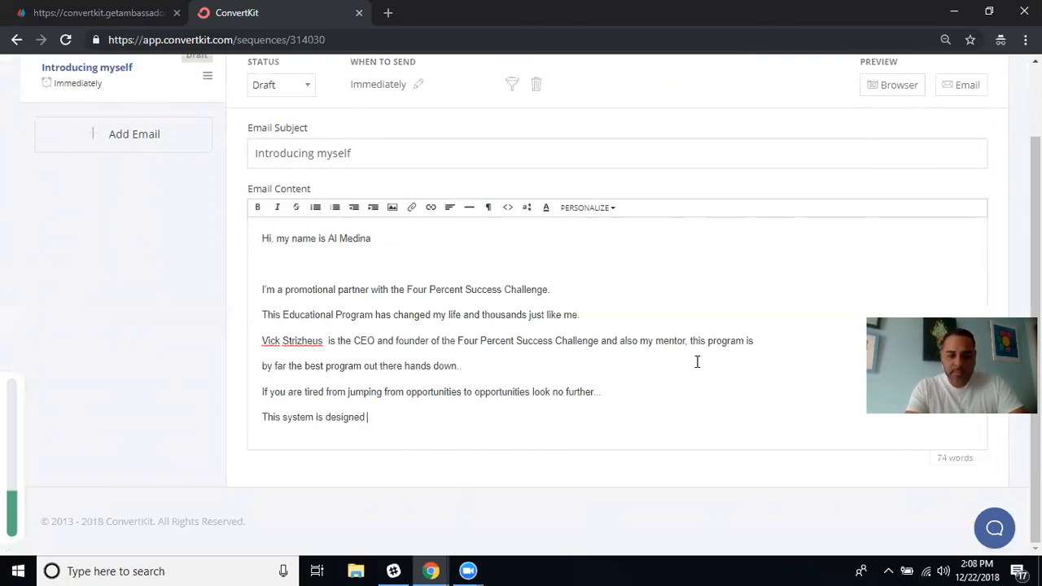
{"action": "type", "text": "t"}
{"action": "type", "text": "ac"}
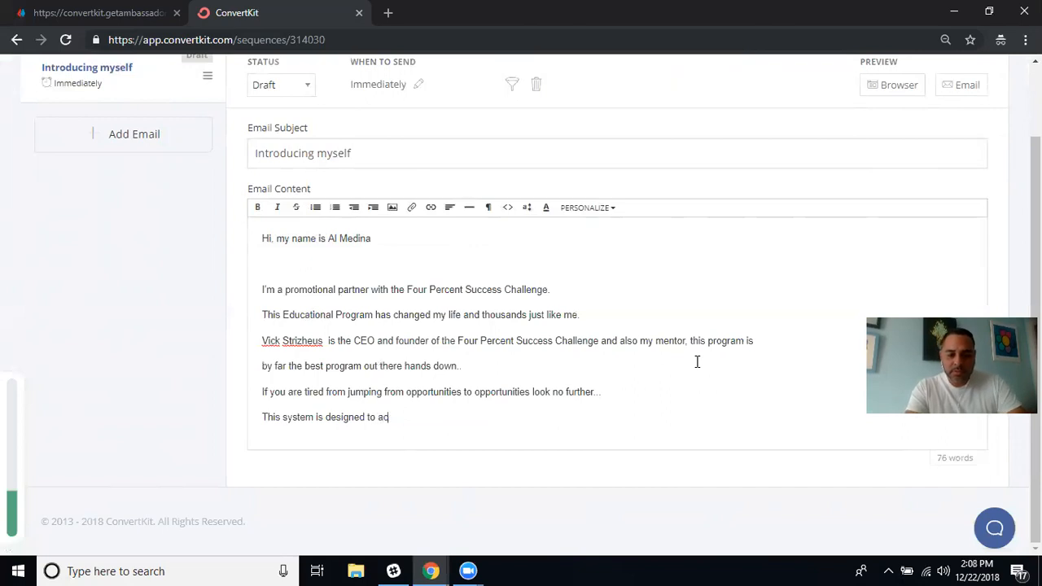
{"action": "type", "text": "hieve "}
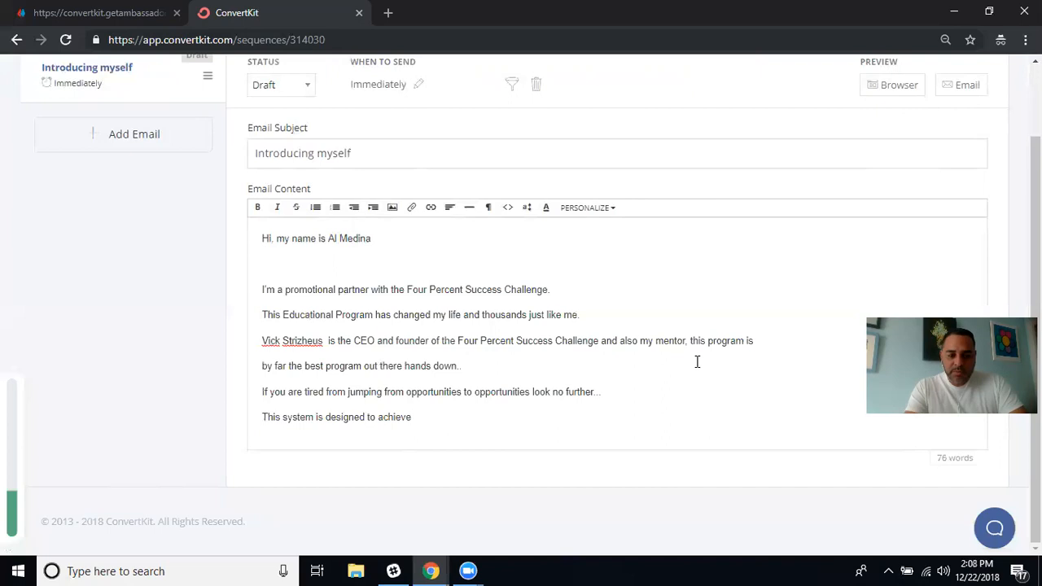
{"action": "type", "text": "su"}
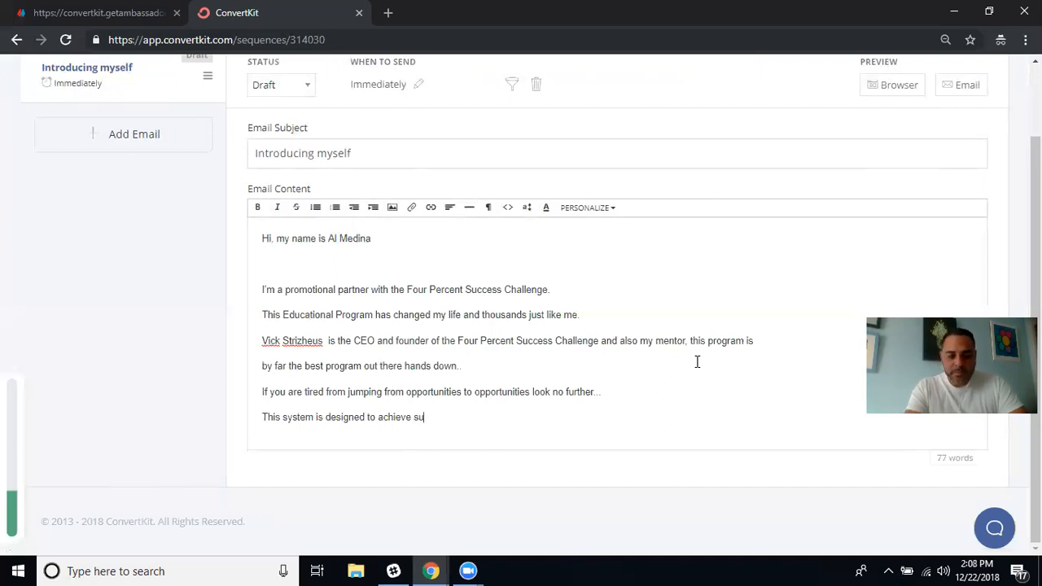
{"action": "type", "text": "ccess at all levels ."}
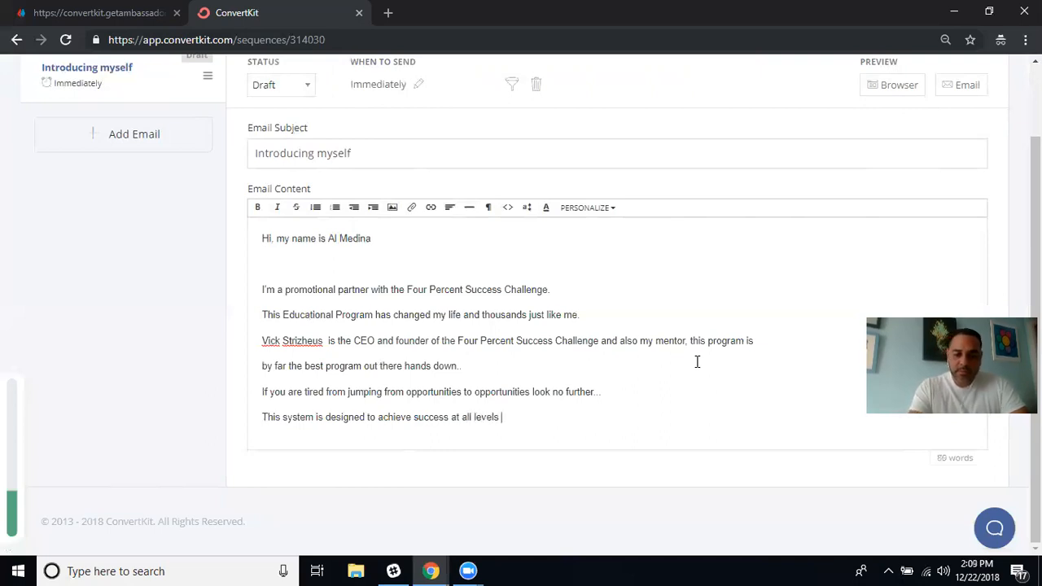
{"action": "key", "text": "Return"}
{"action": "key", "text": "Return"}
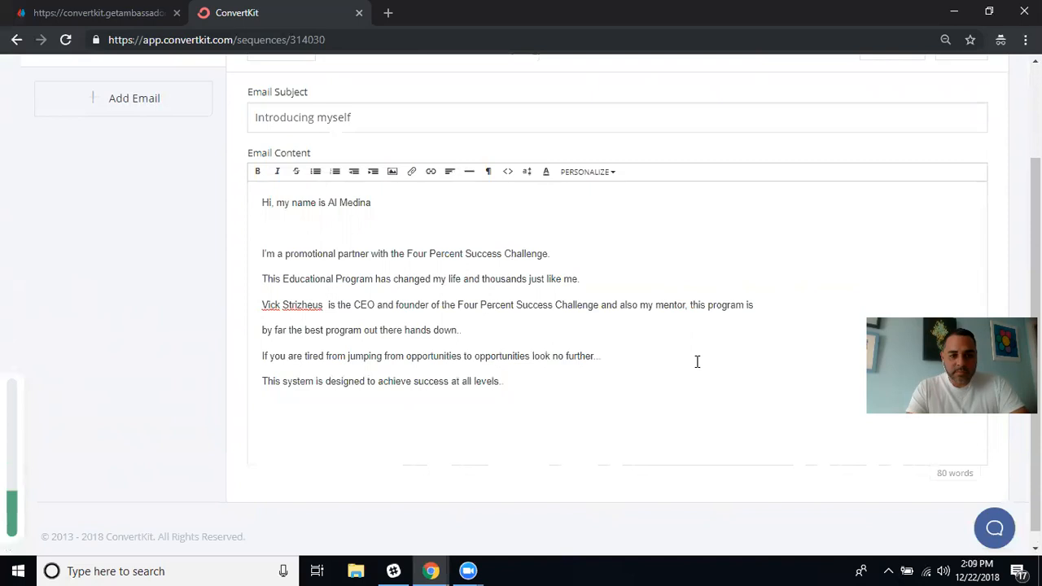
{"action": "key", "text": "BackSpace"}
{"action": "key", "text": "BackSpace"}
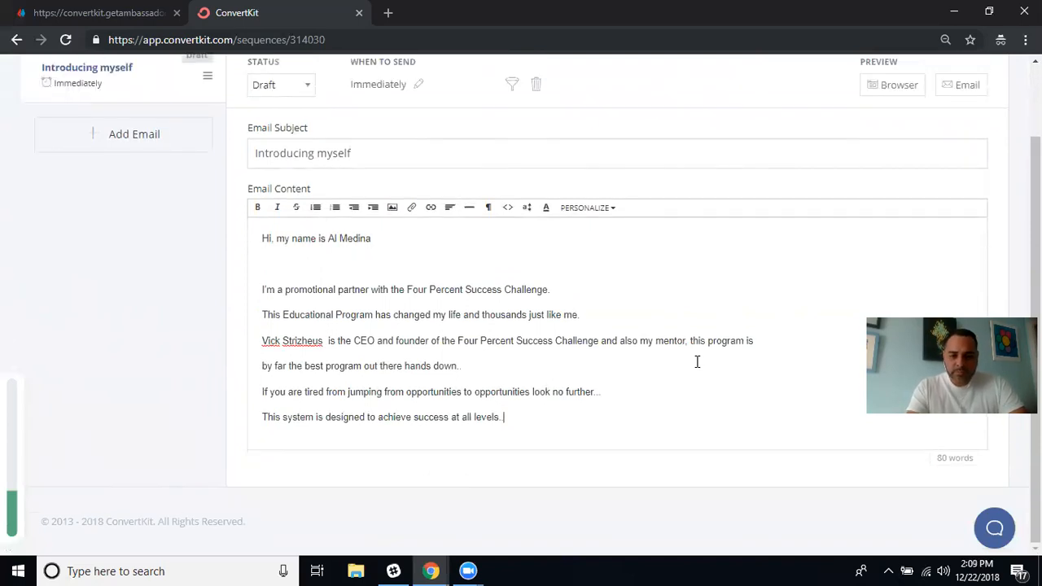
{"action": "key", "text": "Return"}
{"action": "key", "text": "Return"}
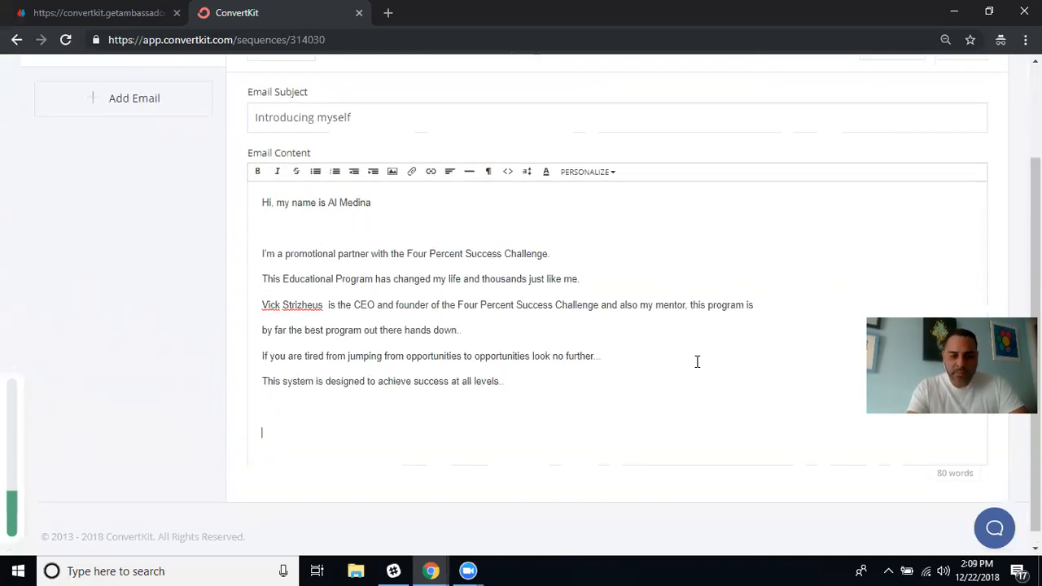
{"action": "key", "text": "BackSpace"}
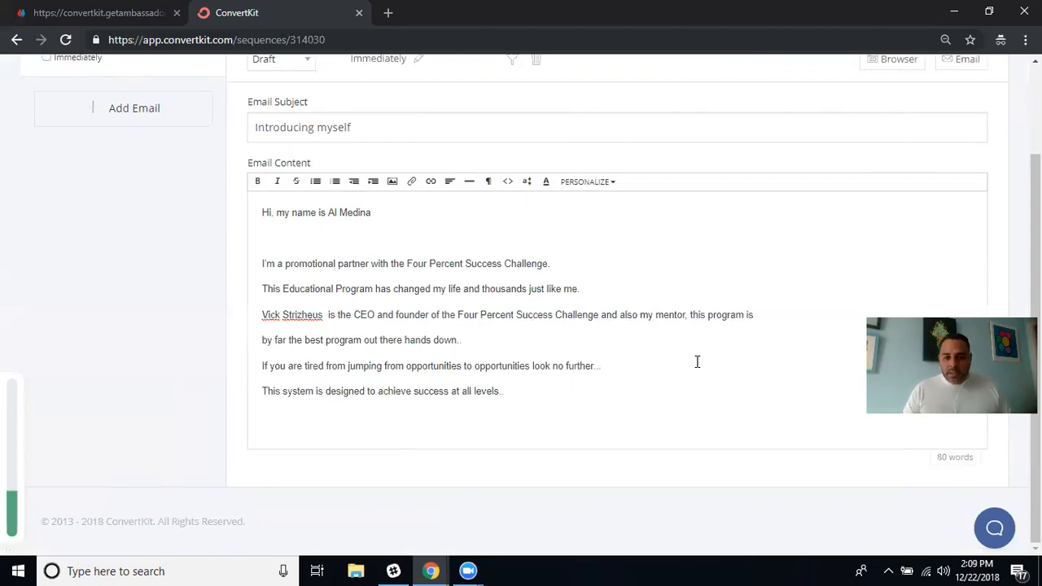
Move 'this program is' onto its own line after 'mentor,'.
{"action": "left_click", "coordinate": [688, 316]}
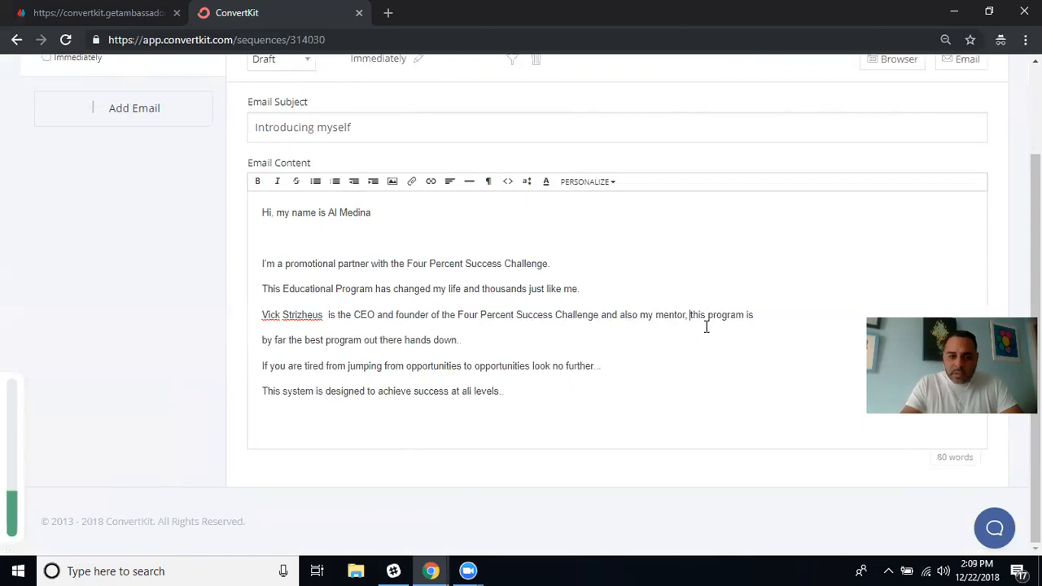
{"action": "key", "text": "Return"}
{"action": "key", "text": "Right"}
{"action": "key", "text": "Right"}
{"action": "key", "text": "Right"}
{"action": "key", "text": "Right"}
{"action": "key", "text": "Right"}
{"action": "key", "text": "Right"}
{"action": "key", "text": "Right"}
{"action": "key", "text": "Right"}
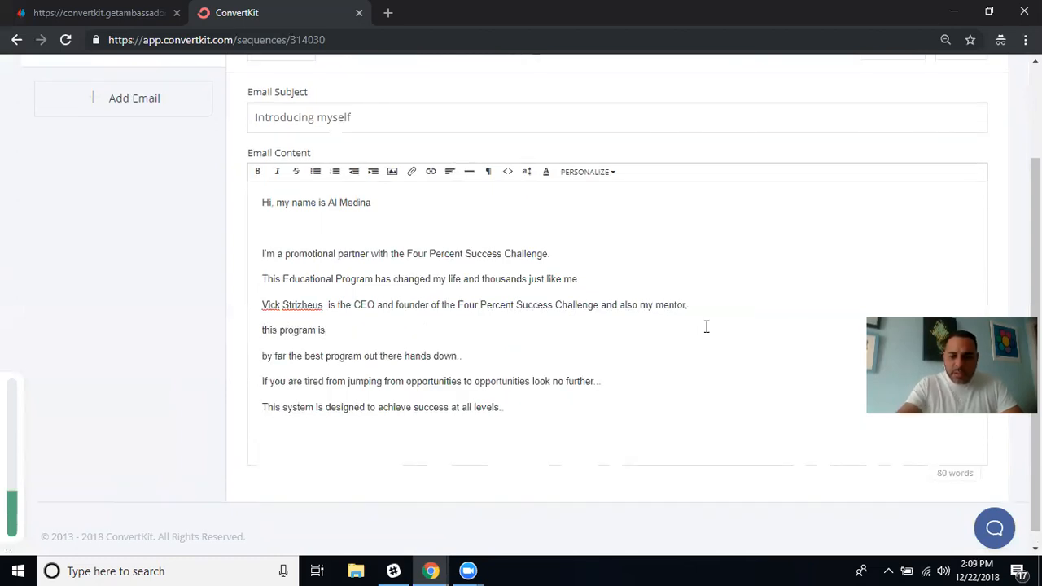
{"action": "key", "text": "Delete"}
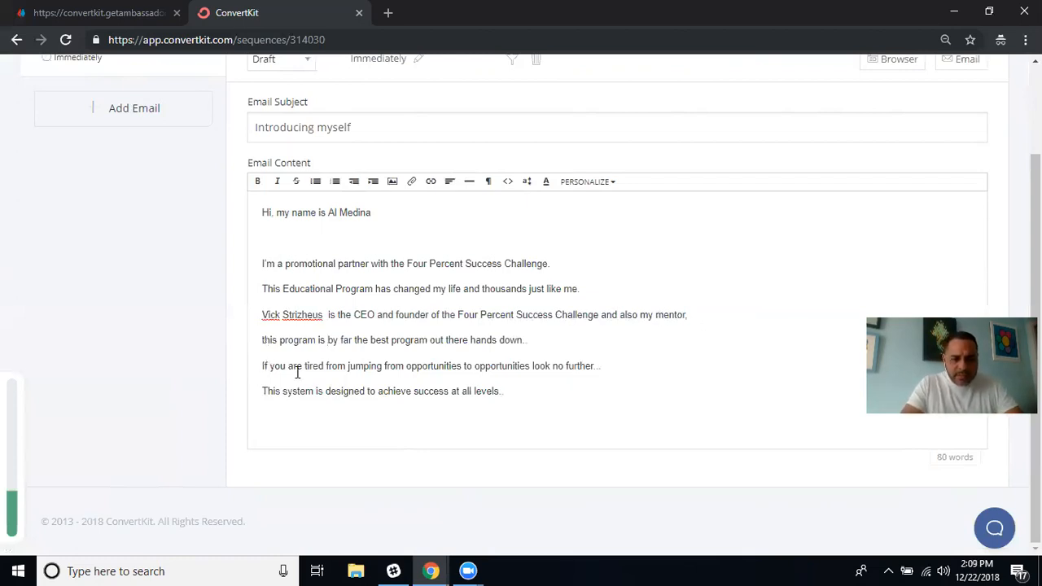
Change 'jumping from' to 'jumping around' in the email body.
{"action": "left_click", "coordinate": [385, 366]}
{"action": "type", "text": "around"}
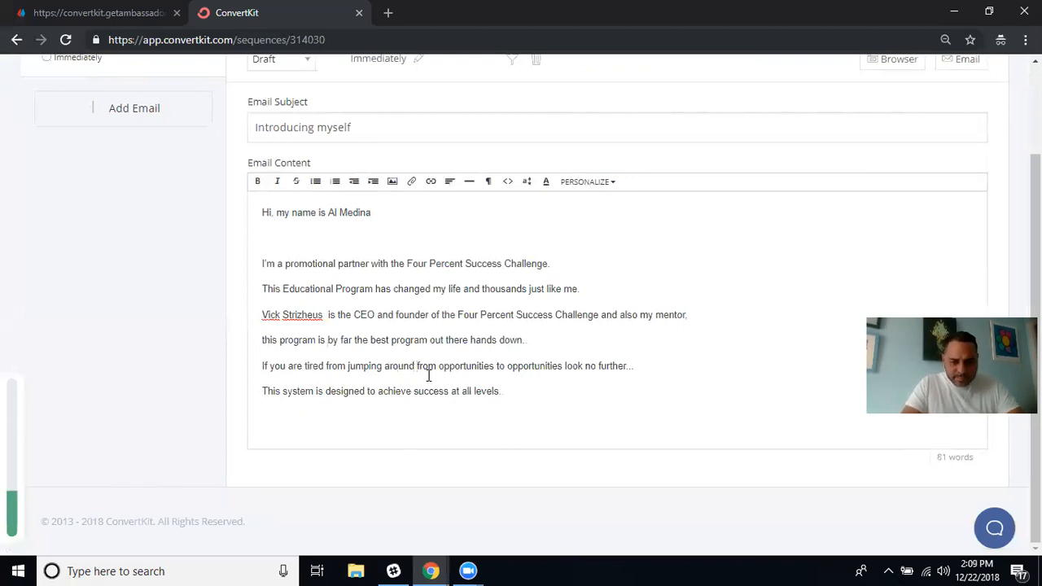
{"action": "left_click", "coordinate": [436, 366]}
{"action": "key", "text": "BackSpace"}
{"action": "key", "text": "BackSpace"}
{"action": "key", "text": "BackSpace"}
{"action": "key", "text": "BackSpace"}
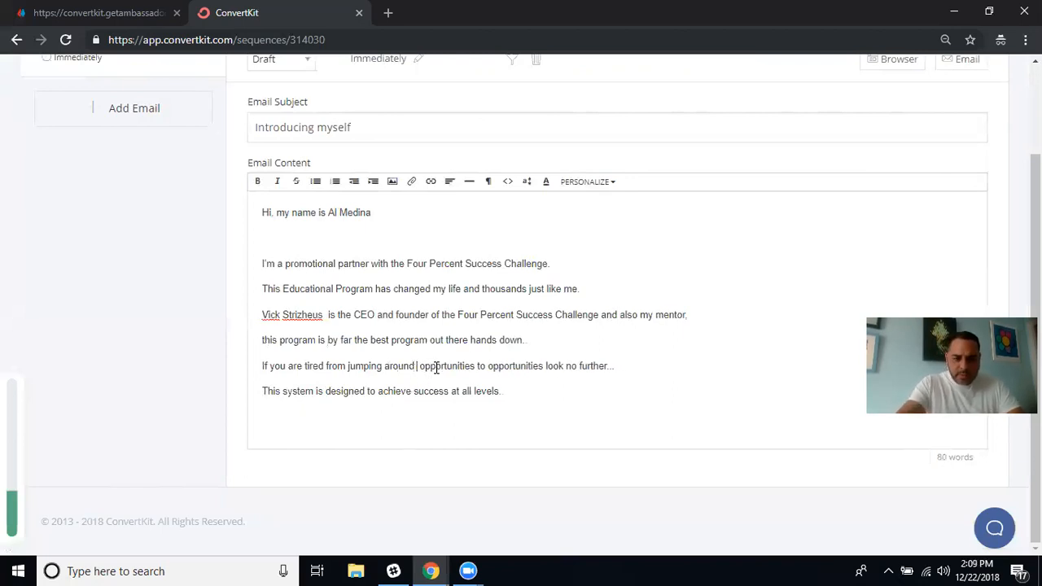
{"action": "key", "text": "BackSpace"}
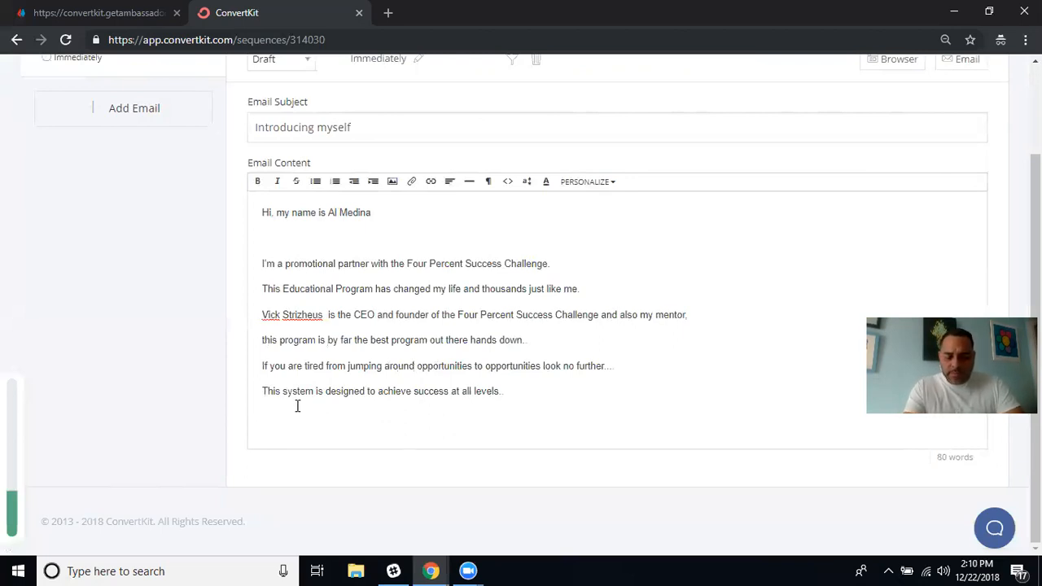
Add a closing 'Success Challenge' line and start inserting a link on it.
{"action": "type", "text": "Success Challenge"}
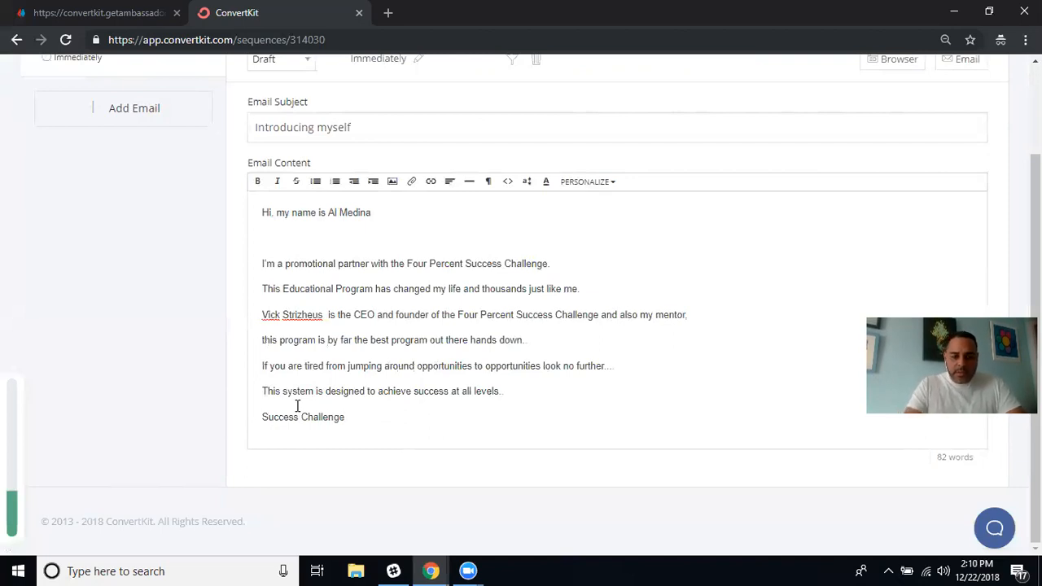
{"action": "left_click_drag", "start_coordinate": [356, 420], "coordinate": [261, 416]}
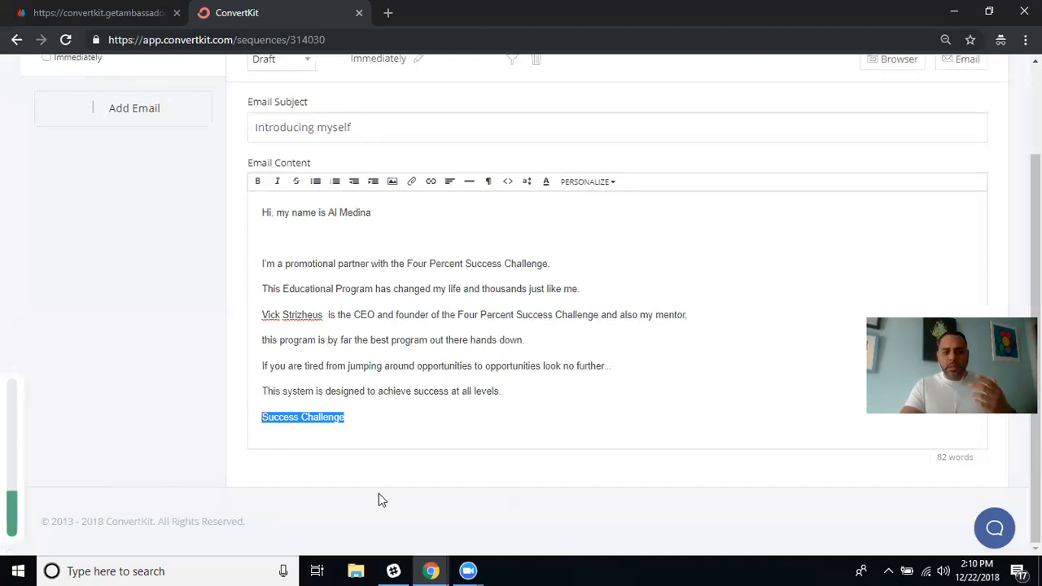
{"action": "left_click", "coordinate": [431, 186]}
{"action": "left_click", "coordinate": [443, 203]}
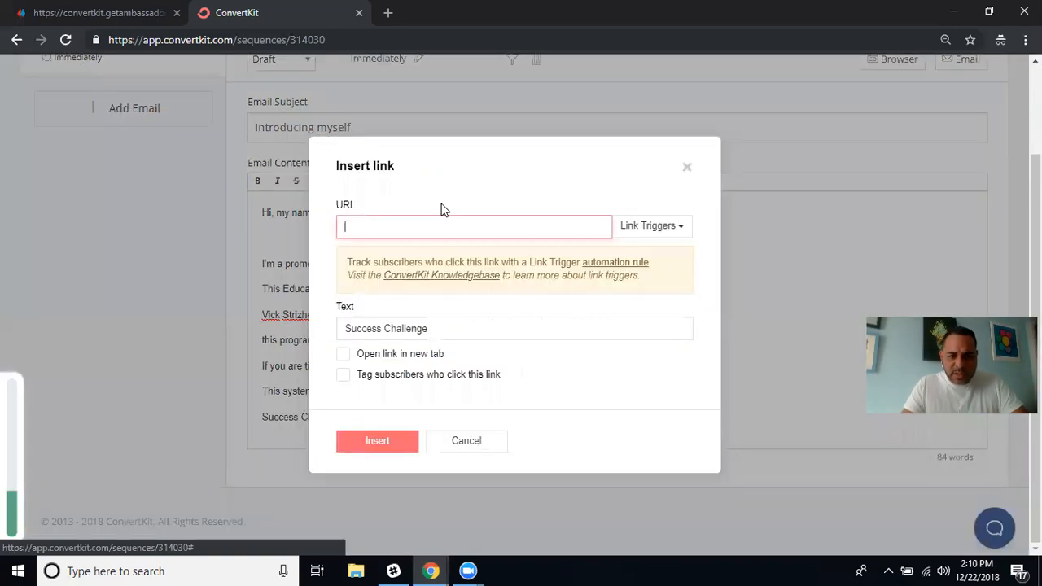
Clear the link URL field and bring up the other browser windows.
{"action": "type", "text": "https://pages.convertkit.com/287cff1d03/735ee943c0"}
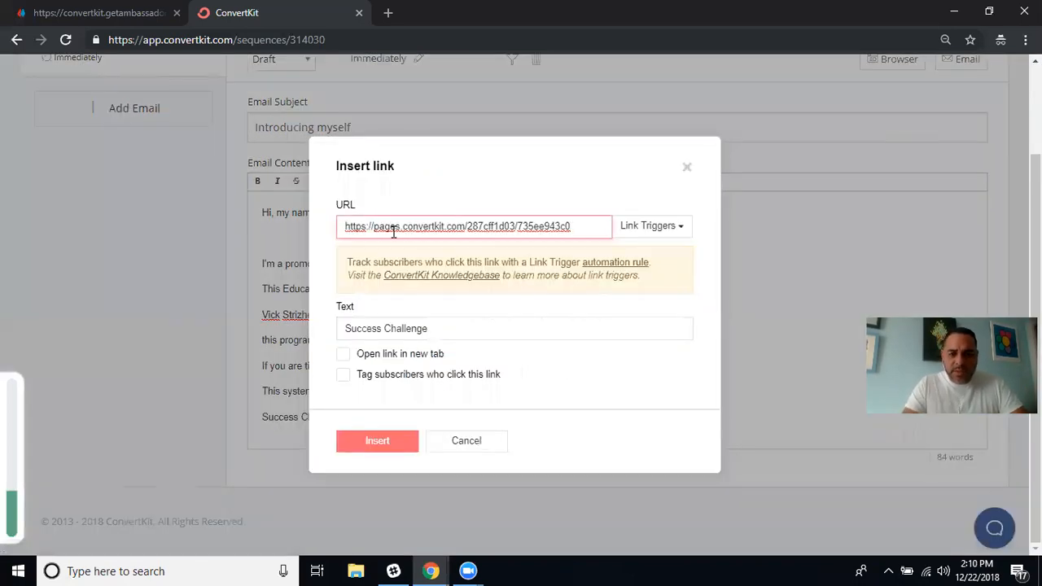
{"action": "key", "text": "BackSpace"}
{"action": "key", "text": "BackSpace"}
{"action": "key", "text": "BackSpace"}
{"action": "key", "text": "BackSpace"}
{"action": "key", "text": "BackSpace"}
{"action": "key", "text": "BackSpace"}
{"action": "key", "text": "BackSpace"}
{"action": "key", "text": "BackSpace"}
{"action": "key", "text": "BackSpace"}
{"action": "key", "text": "BackSpace"}
{"action": "key", "text": "BackSpace"}
{"action": "key", "text": "BackSpace"}
{"action": "key", "text": "BackSpace"}
{"action": "key", "text": "BackSpace"}
{"action": "key", "text": "BackSpace"}
{"action": "key", "text": "BackSpace"}
{"action": "key", "text": "BackSpace"}
{"action": "key", "text": "BackSpace"}
{"action": "key", "text": "BackSpace"}
{"action": "key", "text": "BackSpace"}
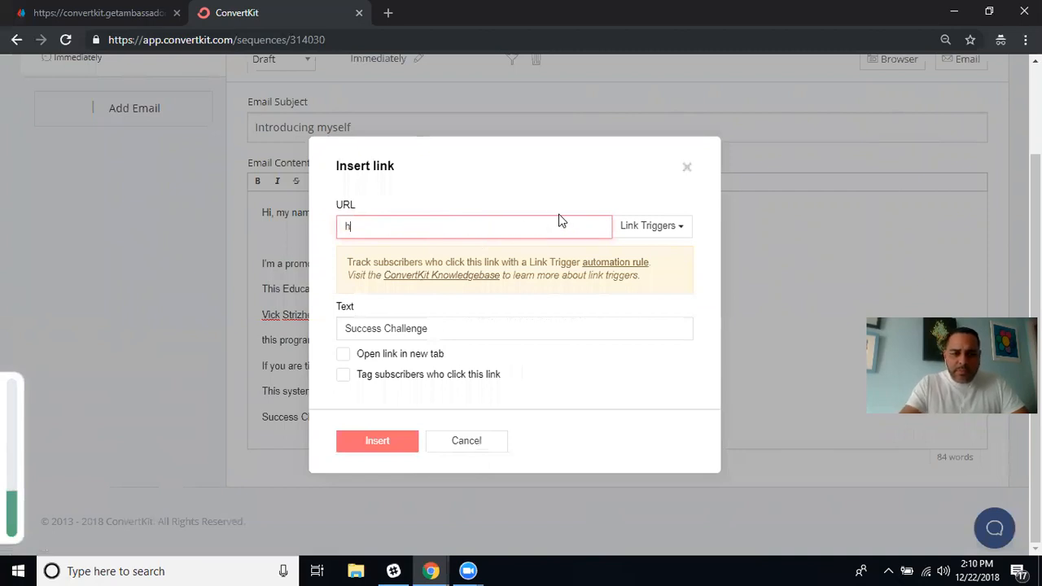
{"action": "key", "text": "BackSpace"}
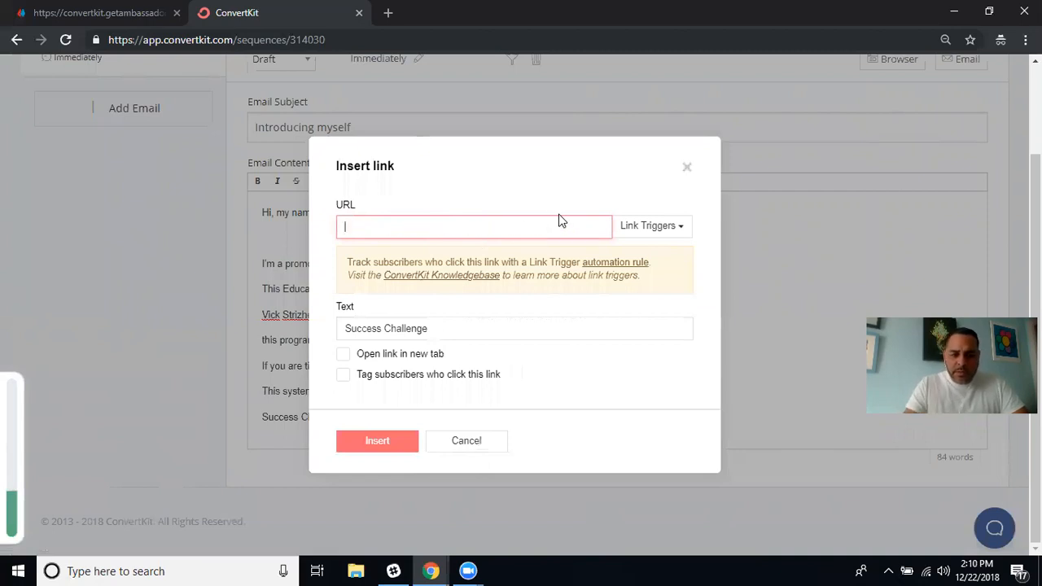
{"action": "left_click", "coordinate": [443, 569]}
Switch to ClickMagick's tracking links list and collapse the Convertkit Affiliate link details.
{"action": "left_click", "coordinate": [364, 503]}
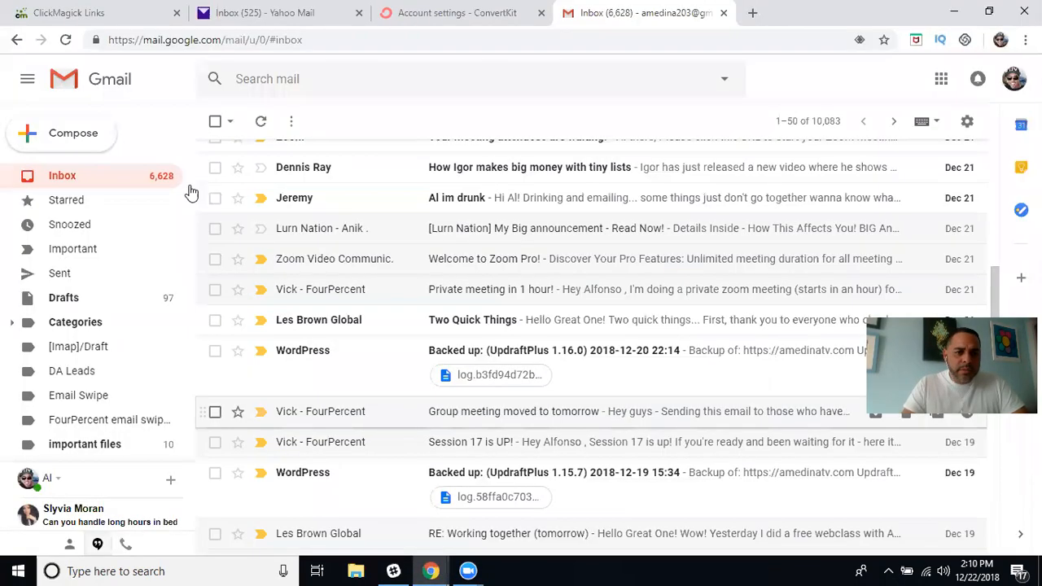
{"action": "left_click", "coordinate": [139, 14]}
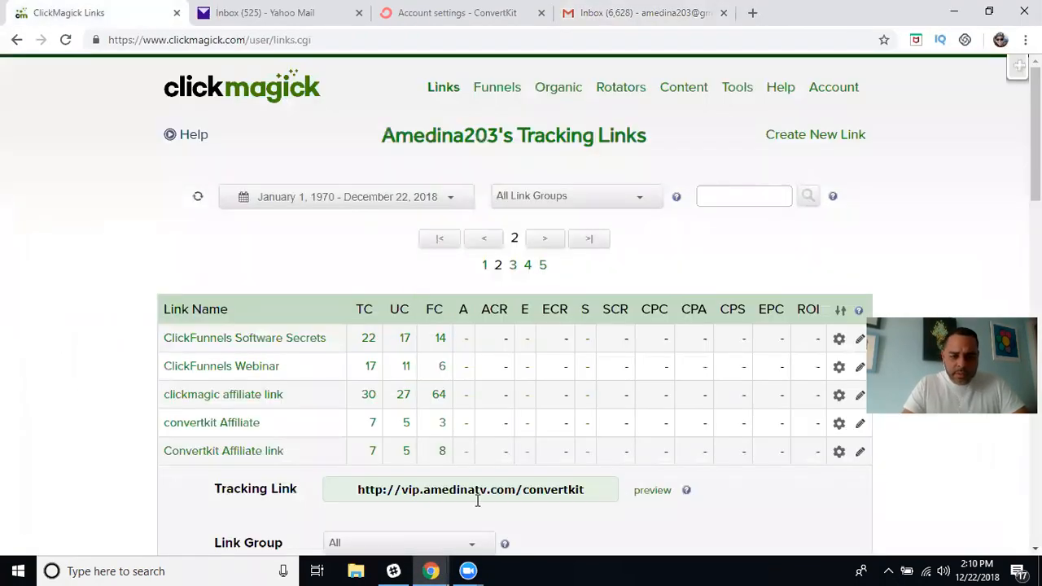
{"action": "scroll", "coordinate": [478, 501], "scroll_direction": "down", "scroll_amount": 4}
{"action": "left_click_drag", "start_coordinate": [476, 501], "coordinate": [250, 140]}
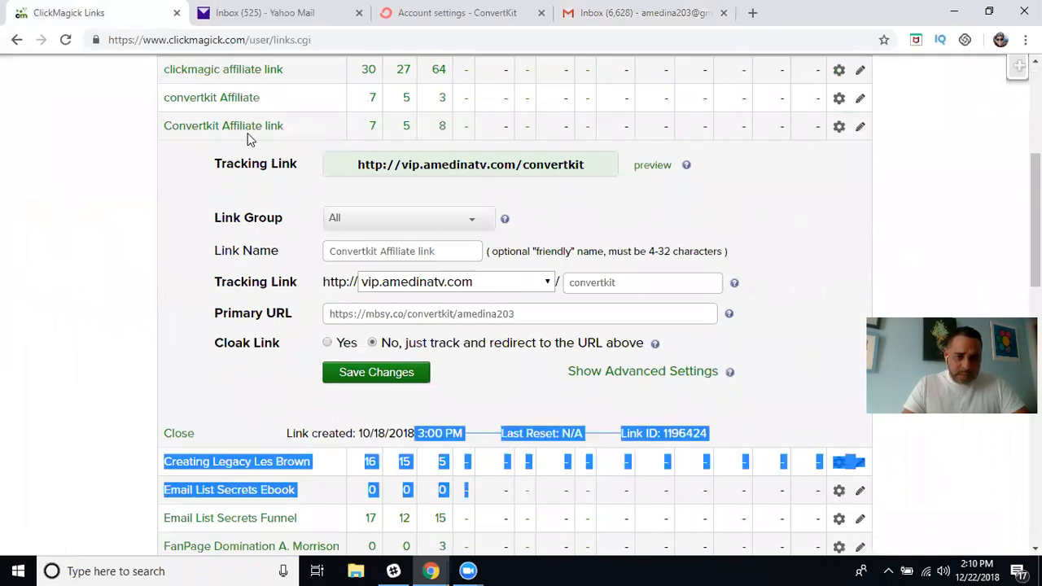
{"action": "left_click", "coordinate": [250, 138]}
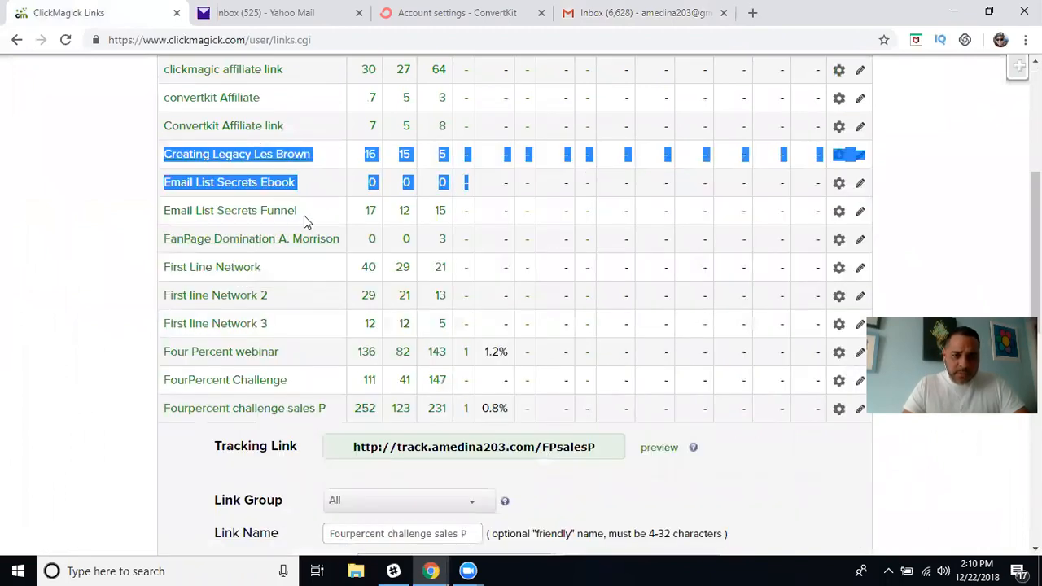
{"action": "left_click", "coordinate": [96, 307]}
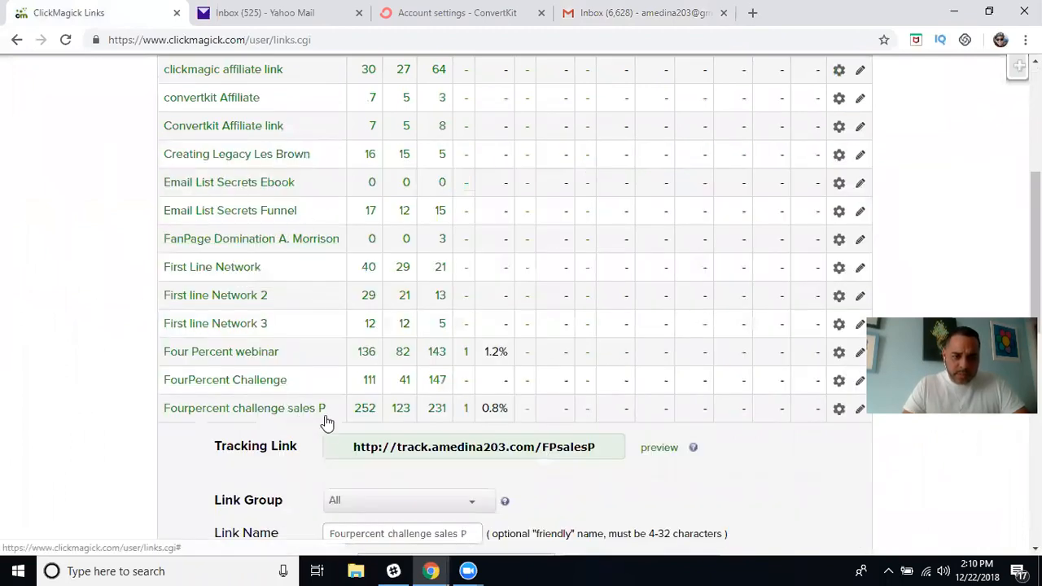
Copy the Fourpercent challenge sales P tracking link and paste it as the ConvertKit link URL.
{"action": "left_click", "coordinate": [478, 446]}
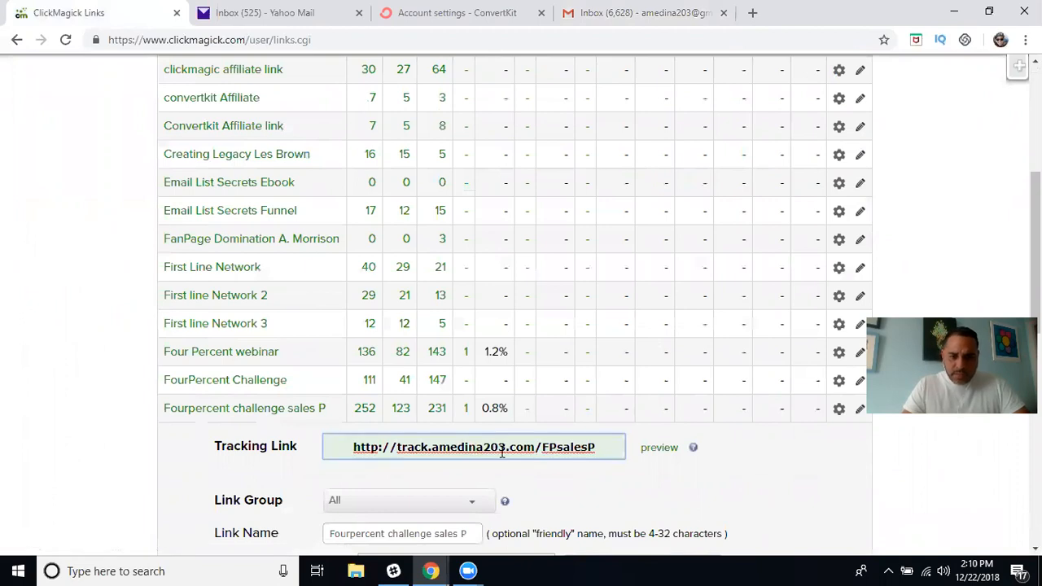
{"action": "triple_click", "coordinate": [502, 449]}
{"action": "right_click", "coordinate": [506, 448]}
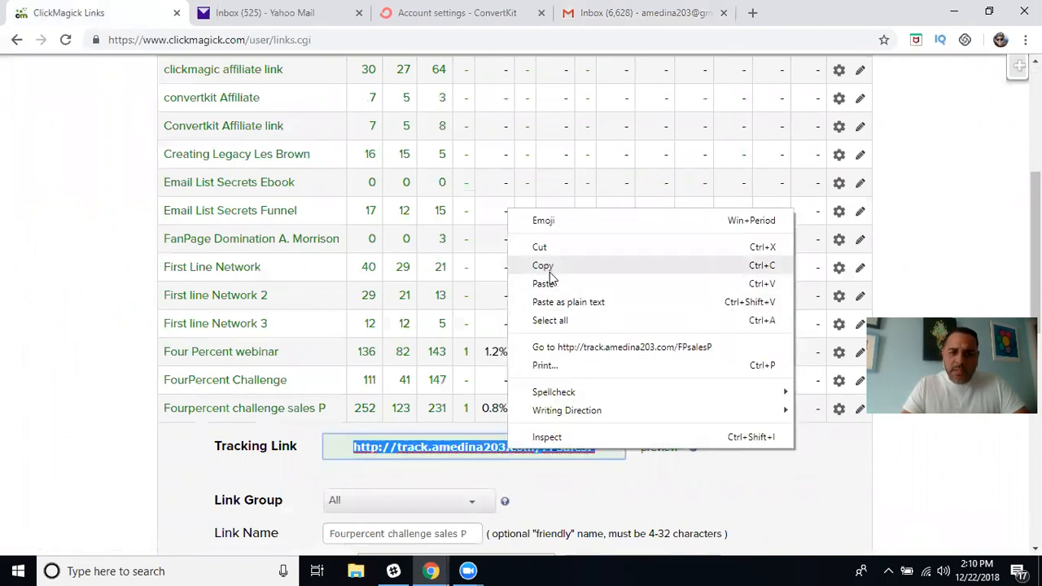
{"action": "left_click", "coordinate": [551, 269]}
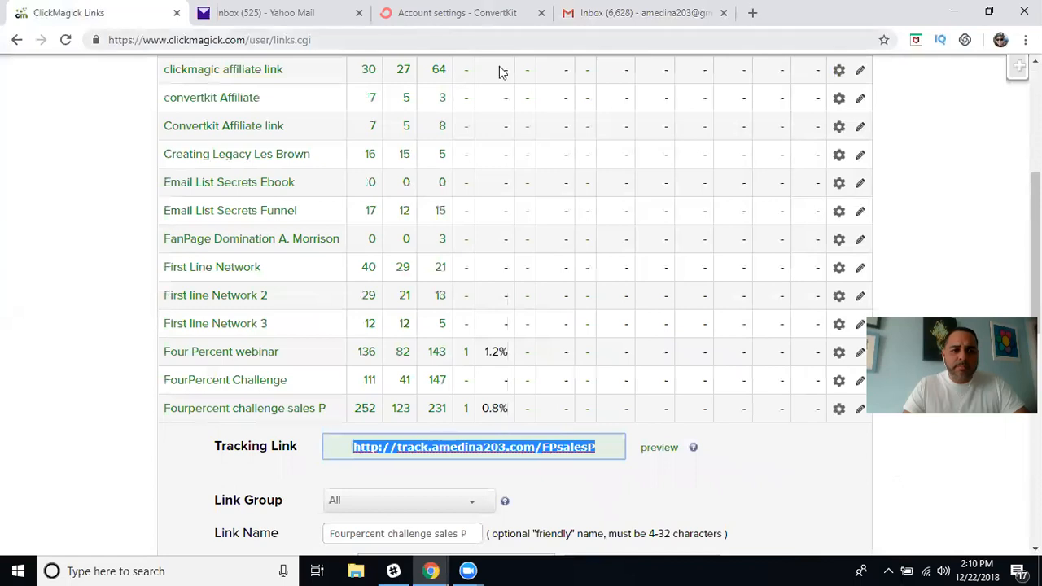
{"action": "mouse_move", "coordinate": [439, 569]}
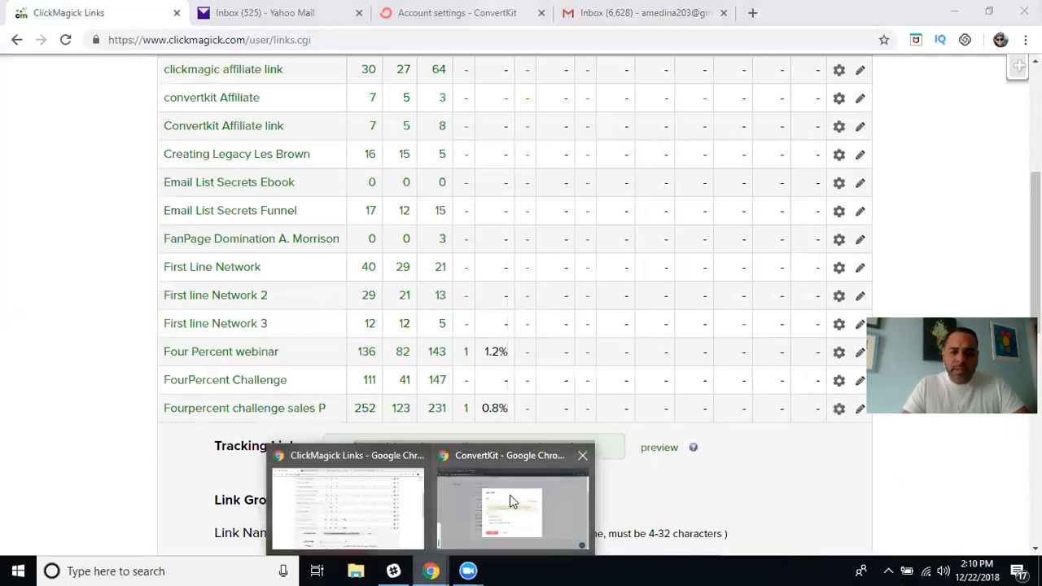
{"action": "left_click", "coordinate": [514, 501]}
{"action": "key", "text": "ctrl+v"}
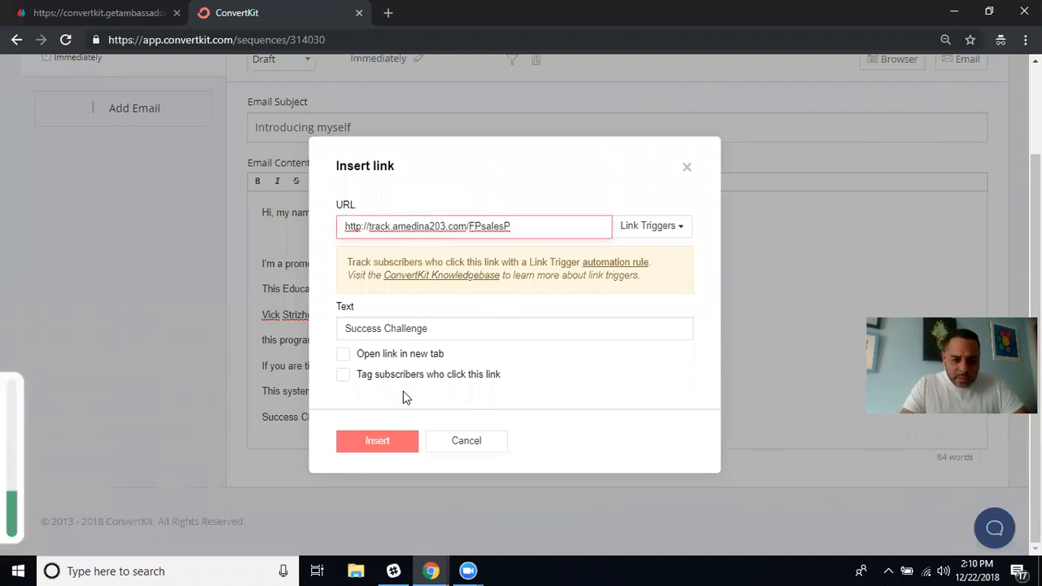
Set the Success Challenge link to open in a new tab and insert it.
{"action": "left_click", "coordinate": [345, 356]}
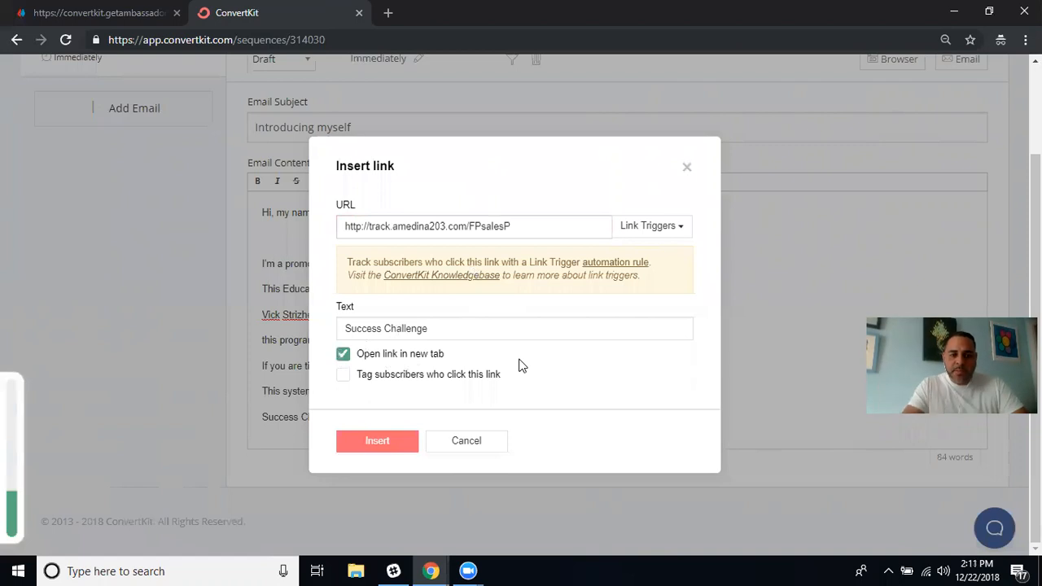
{"action": "left_click", "coordinate": [388, 441]}
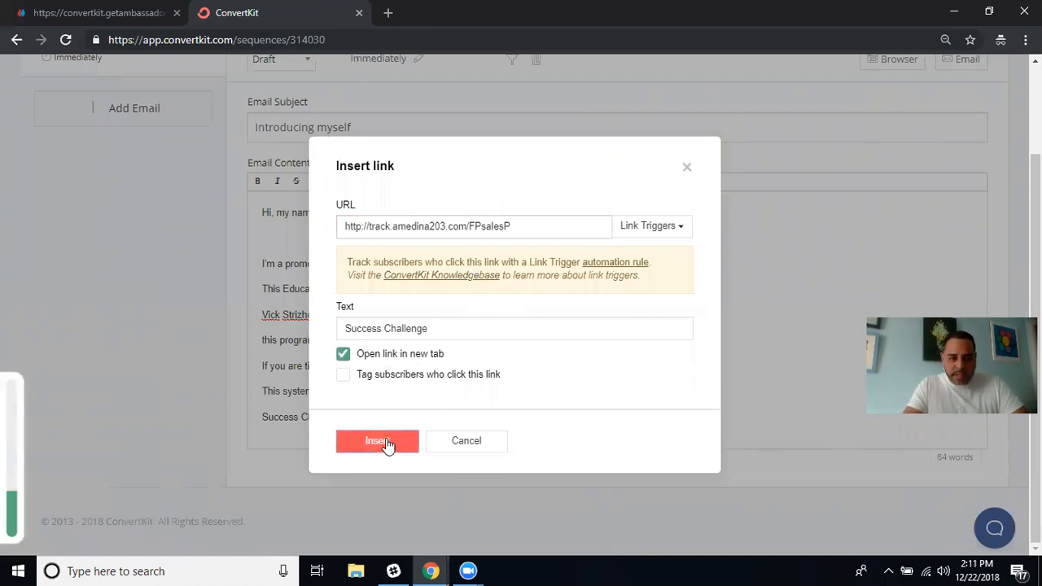
{"action": "left_click", "coordinate": [393, 418]}
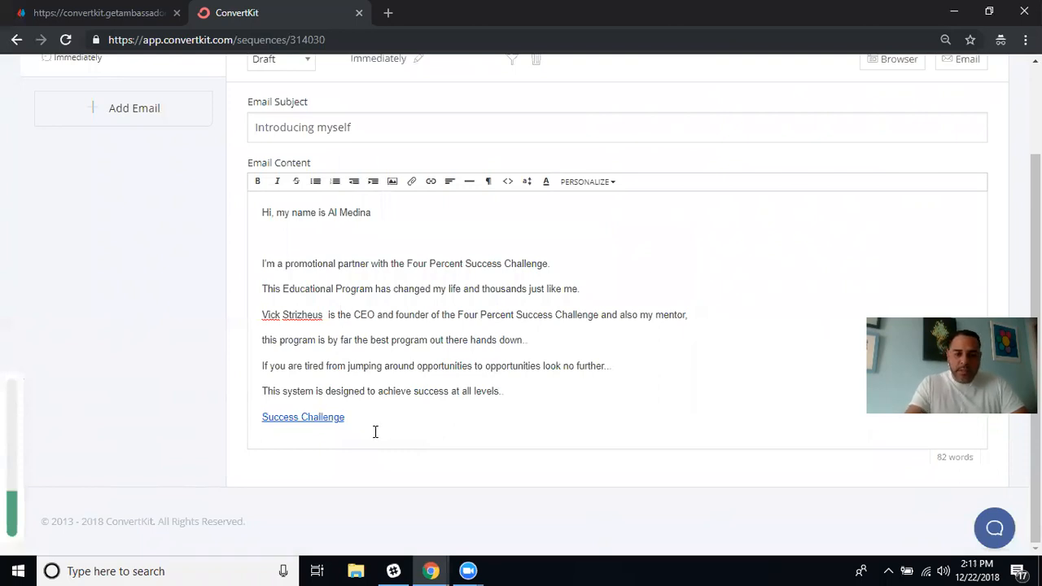
Add the sign-off 'See you at the top.' below the Success Challenge link.
{"action": "key", "text": "Return"}
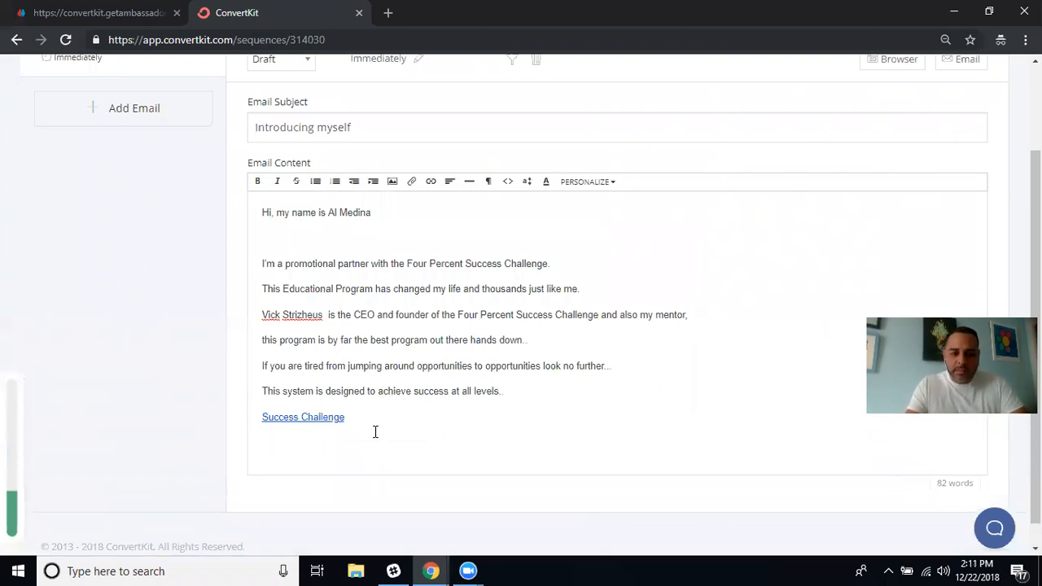
{"action": "key", "text": "Return"}
{"action": "type", "text": "S"}
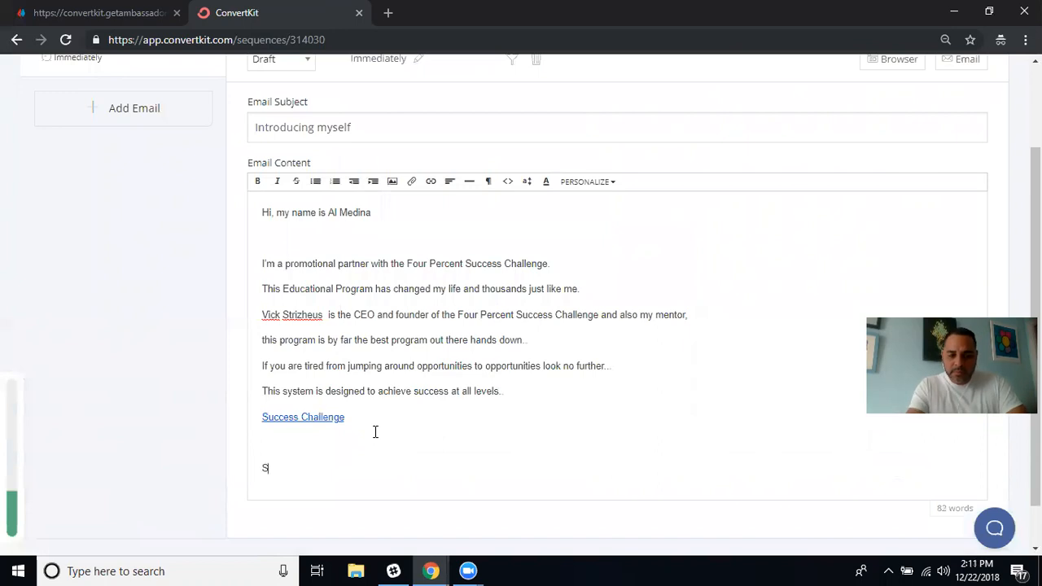
{"action": "type", "text": "ee you a"}
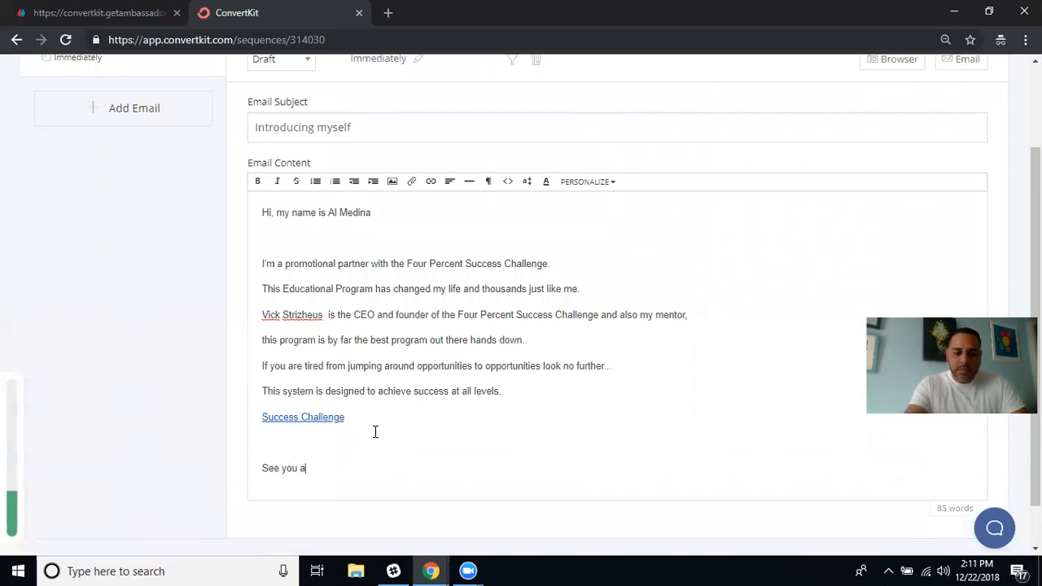
{"action": "type", "text": "t the top"}
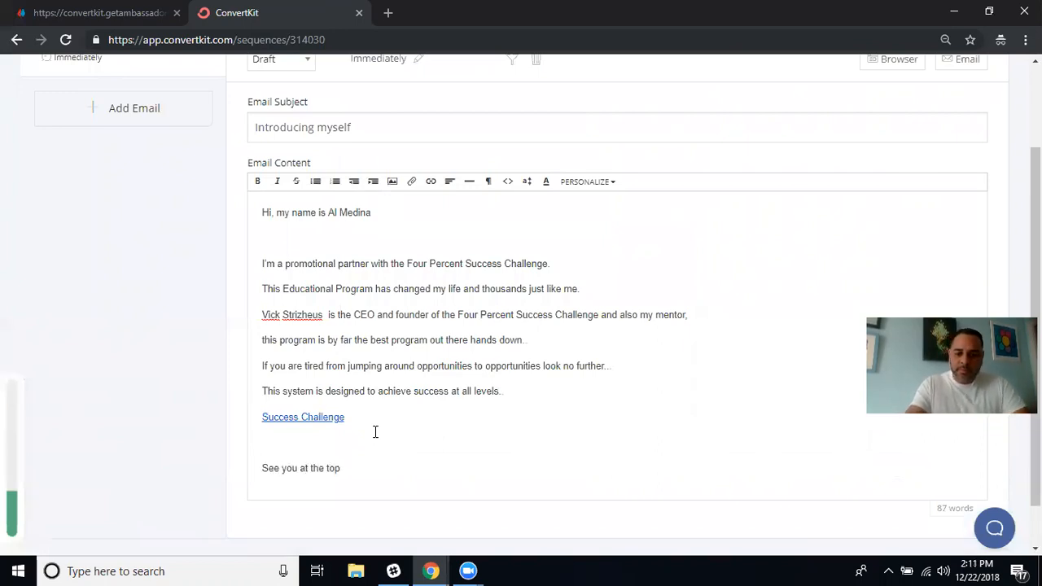
{"action": "type", "text": "."}
{"action": "key", "text": "Return"}
Type the sender's name beneath the sign-off, fixing typos, and review the email.
{"action": "type", "text": "Al Media"}
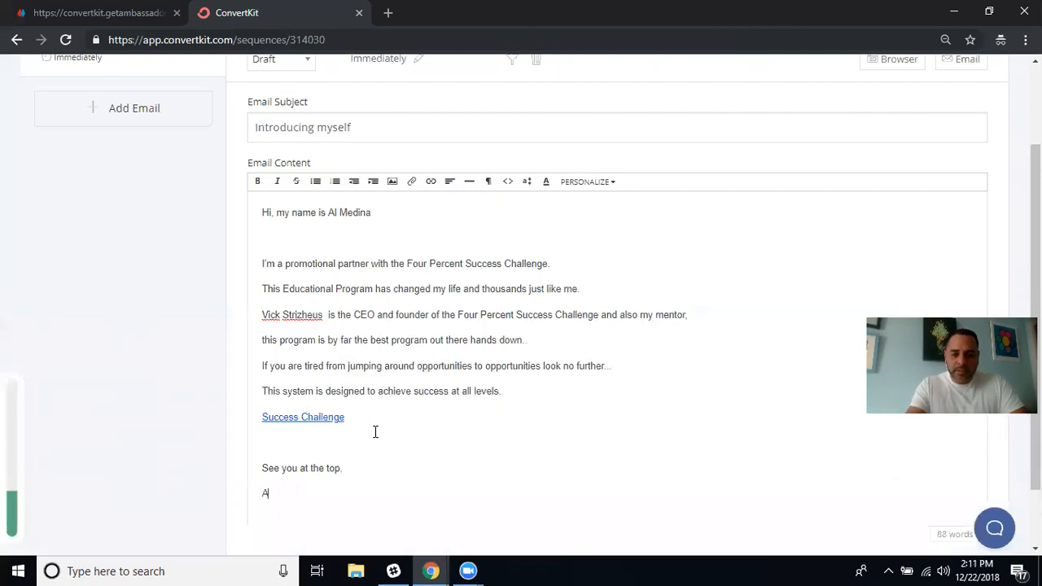
{"action": "key", "text": "BackSpace"}
{"action": "key", "text": "BackSpace"}
{"action": "type", "text": "oi"}
{"action": "key", "text": "BackSpace"}
{"action": "key", "text": "BackSpace"}
{"action": "type", "text": "ina"}
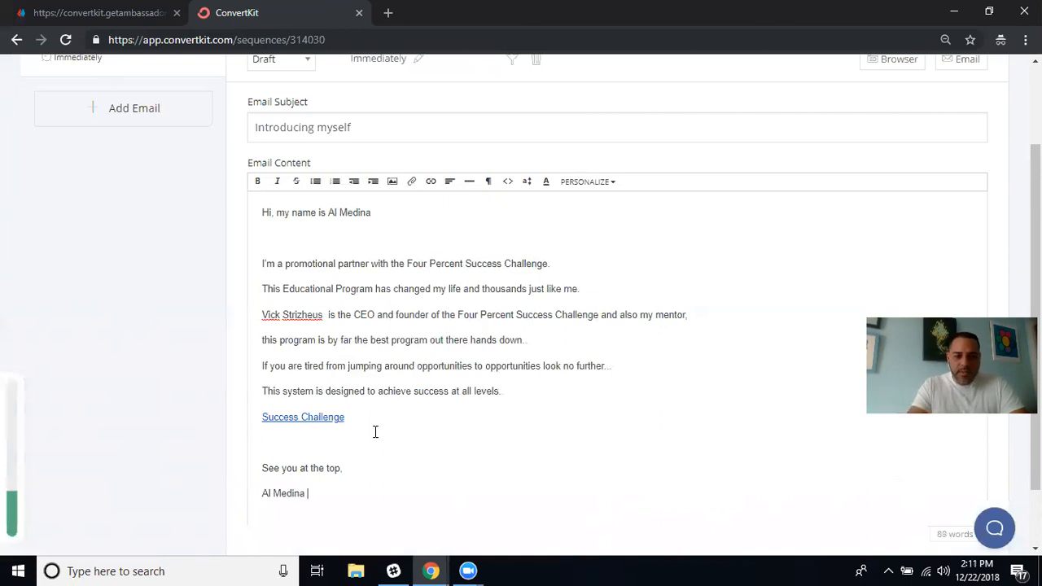
{"action": "key", "text": "Return"}
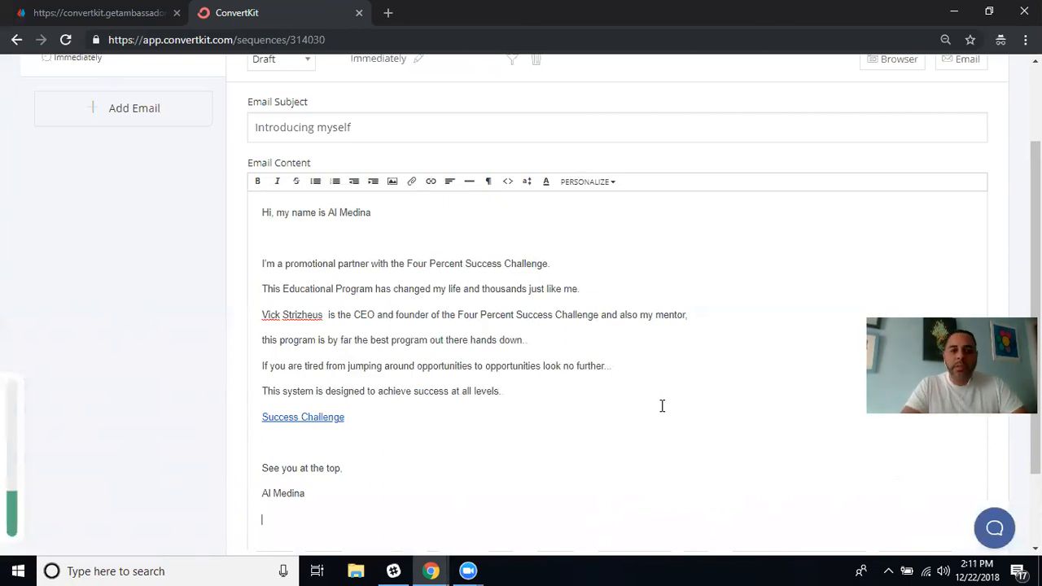
{"action": "scroll", "coordinate": [662, 405], "scroll_direction": "down", "scroll_amount": 2}
{"action": "scroll", "coordinate": [662, 405], "scroll_direction": "up", "scroll_amount": 3}
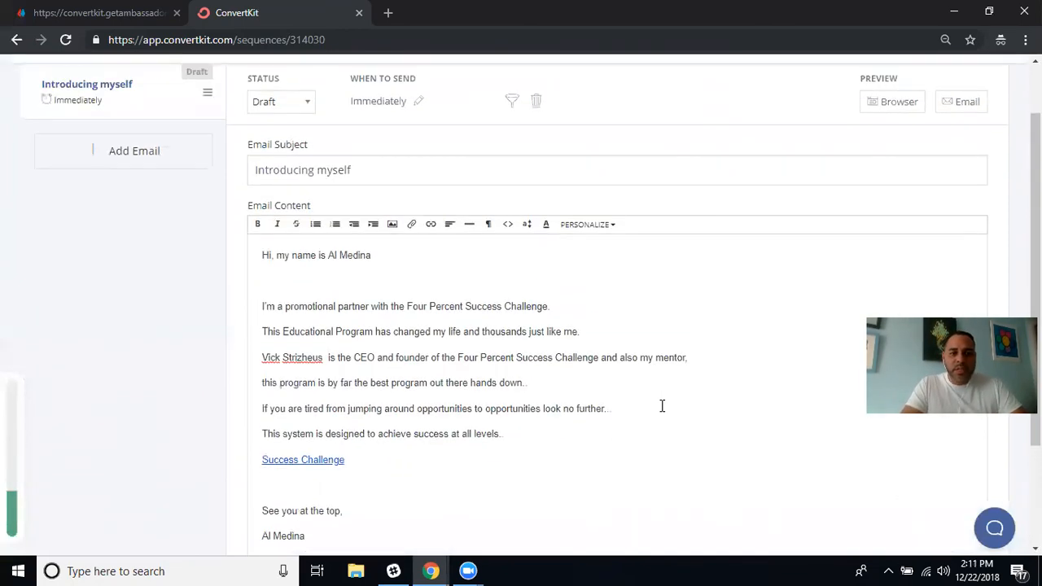
{"action": "scroll", "coordinate": [661, 406], "scroll_direction": "up", "scroll_amount": 1}
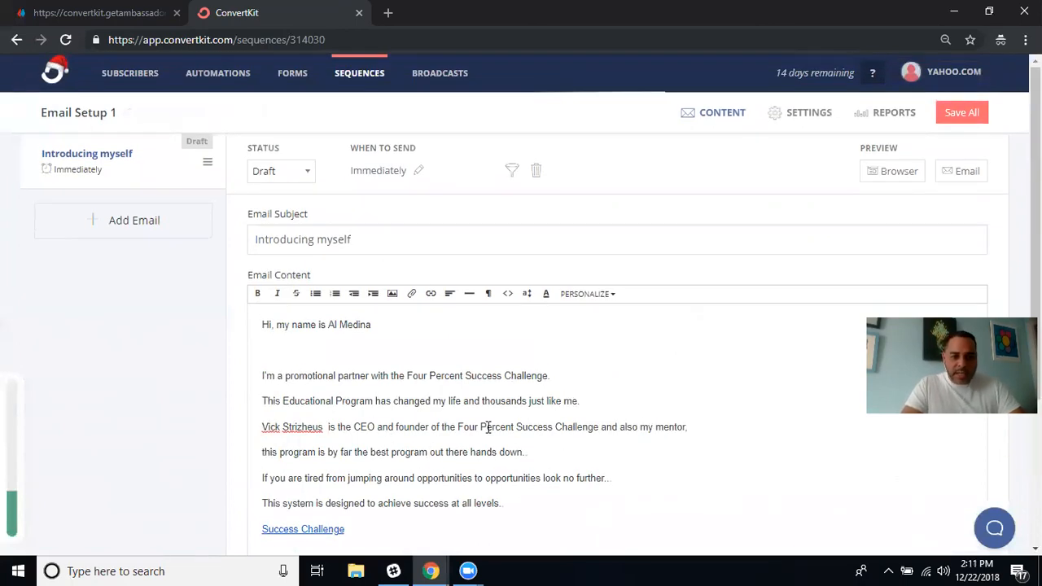
{"action": "scroll", "coordinate": [518, 408], "scroll_direction": "down", "scroll_amount": 3}
{"action": "scroll", "coordinate": [518, 408], "scroll_direction": "up", "scroll_amount": 3}
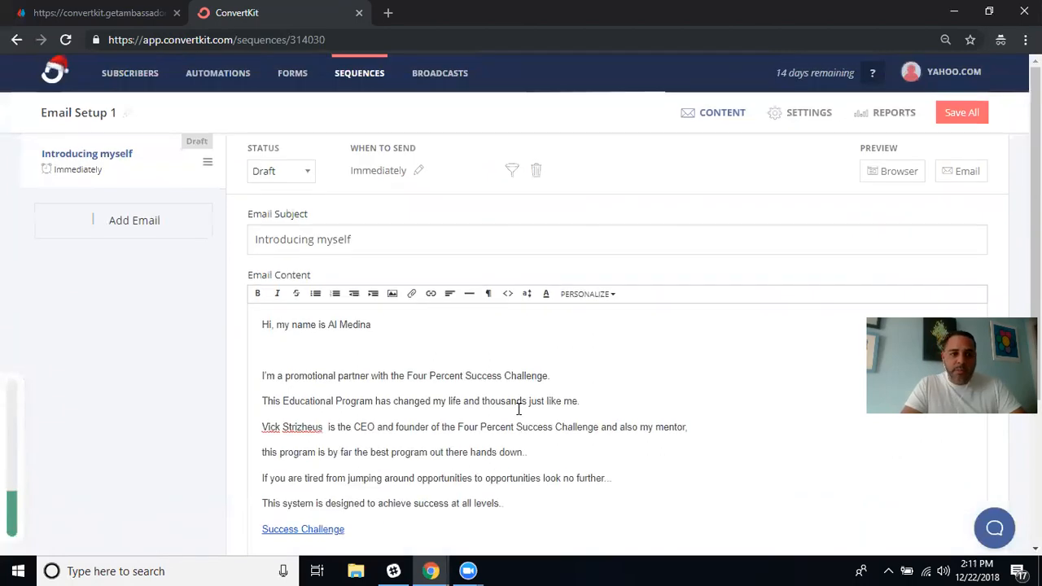
Set the email status to Published and enter company Four Percent and the sender's name.
{"action": "left_click", "coordinate": [309, 179]}
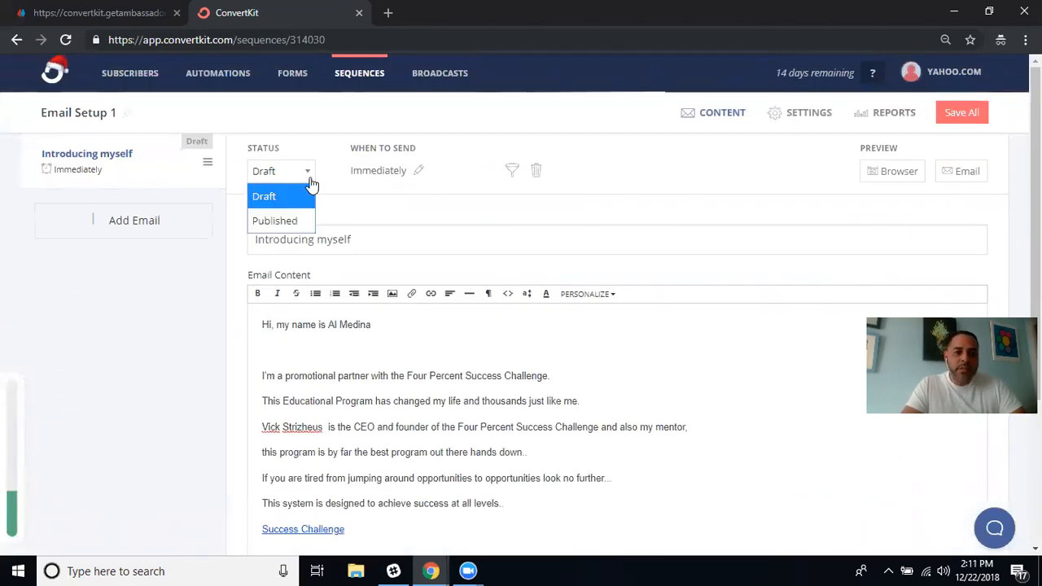
{"action": "left_click", "coordinate": [273, 221]}
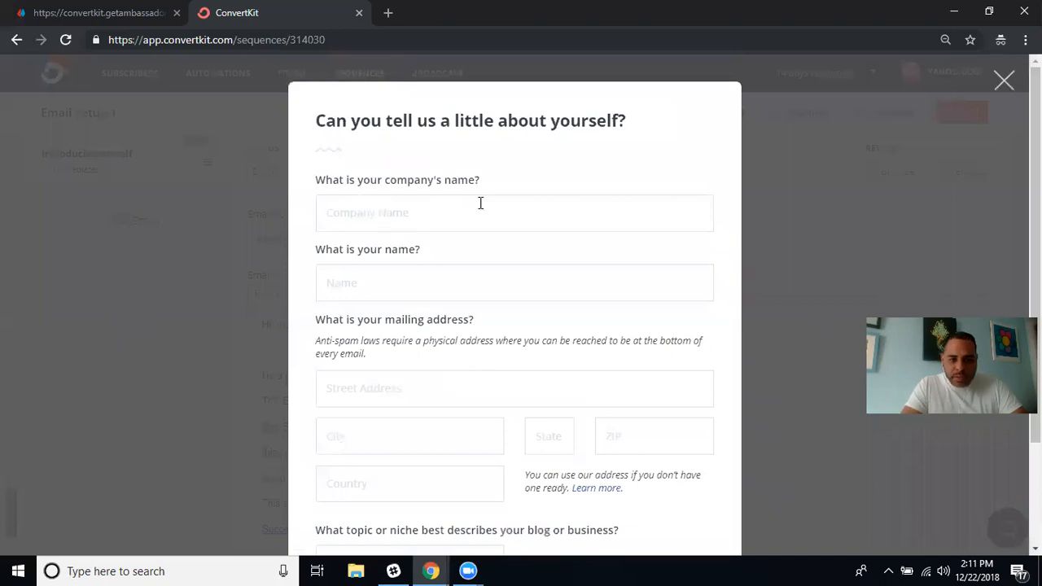
{"action": "type", "text": "Four Per"}
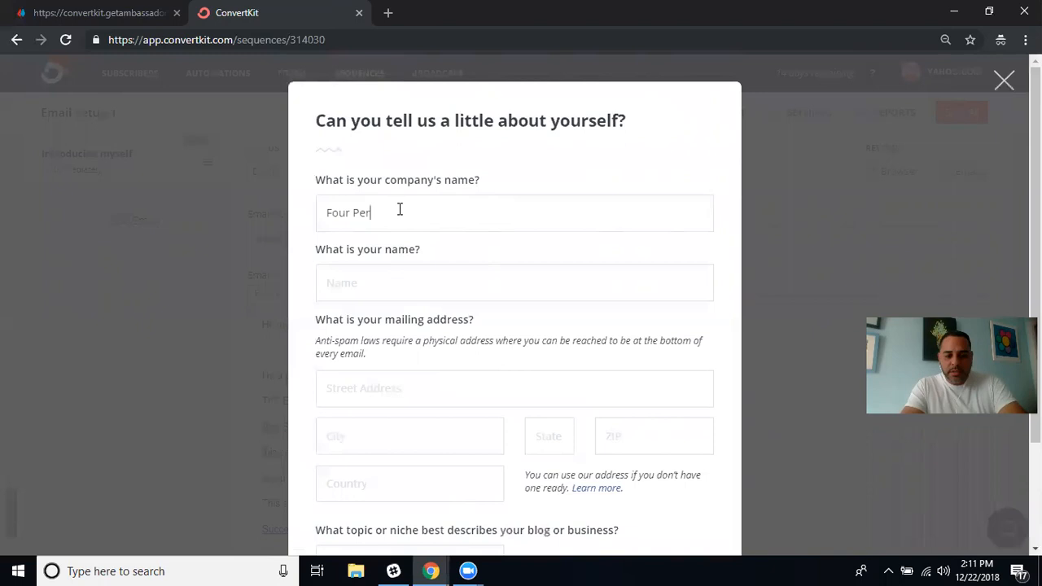
{"action": "type", "text": "cent"}
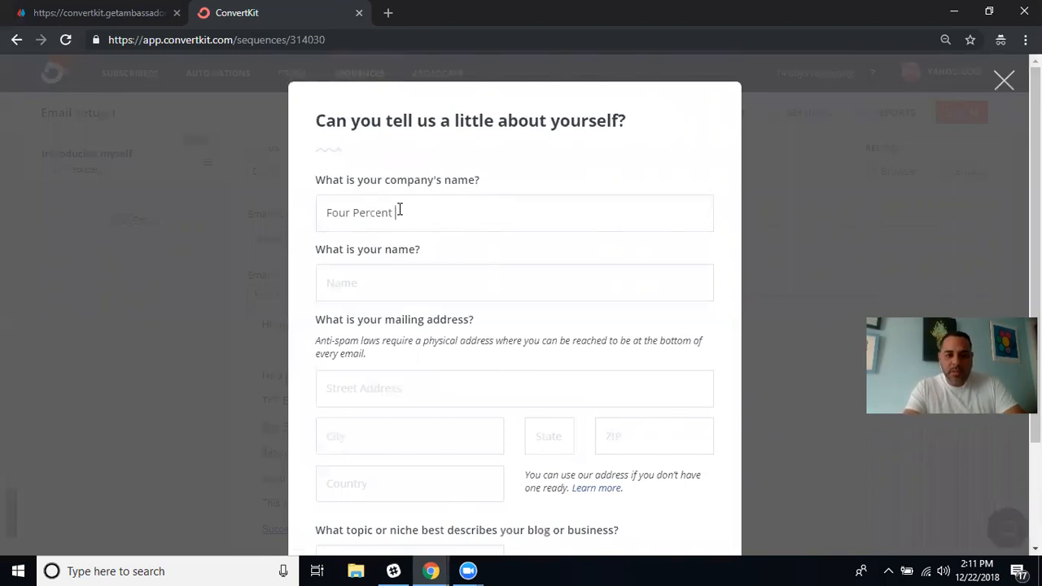
{"action": "left_click", "coordinate": [389, 275]}
{"action": "type", "text": "Al"}
Fill in the street, city and state fields of the mailing address.
{"action": "scroll", "coordinate": [450, 366], "scroll_direction": "down", "scroll_amount": 2}
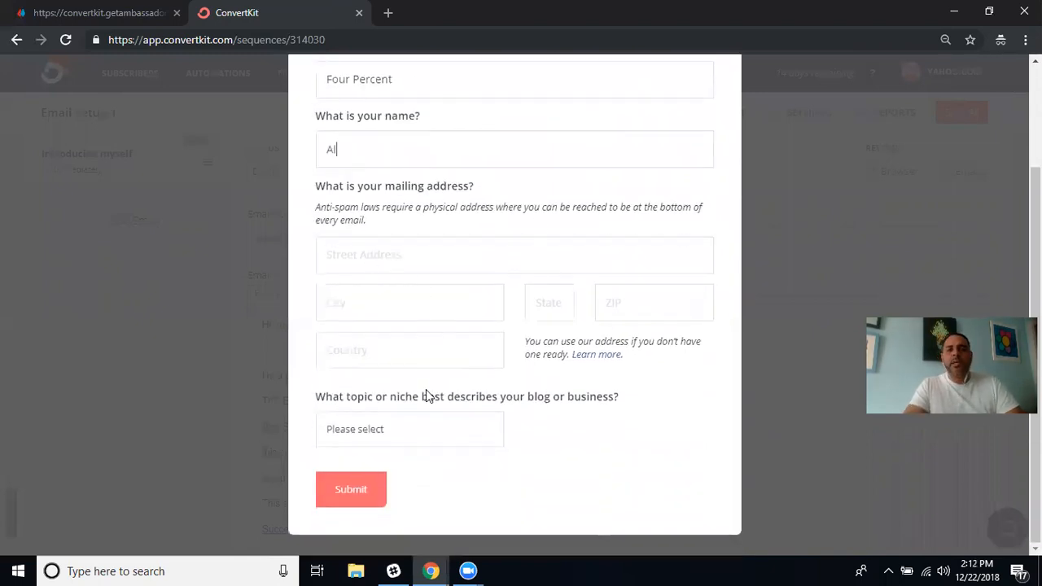
{"action": "left_click", "coordinate": [365, 256]}
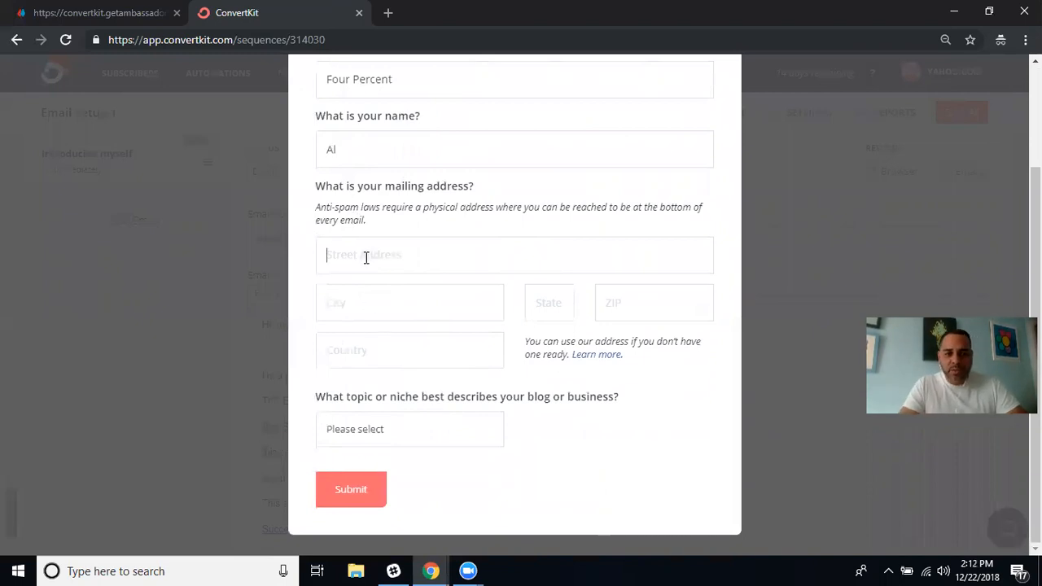
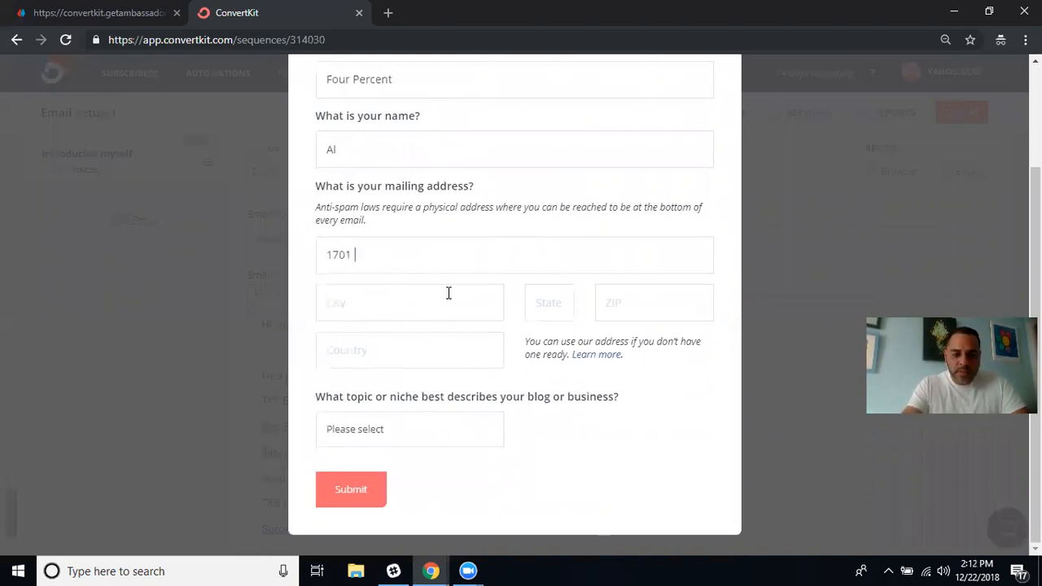
{"action": "left_click", "coordinate": [386, 300]}
{"action": "type", "text": "Hollywood"}
{"action": "left_click", "coordinate": [555, 303]}
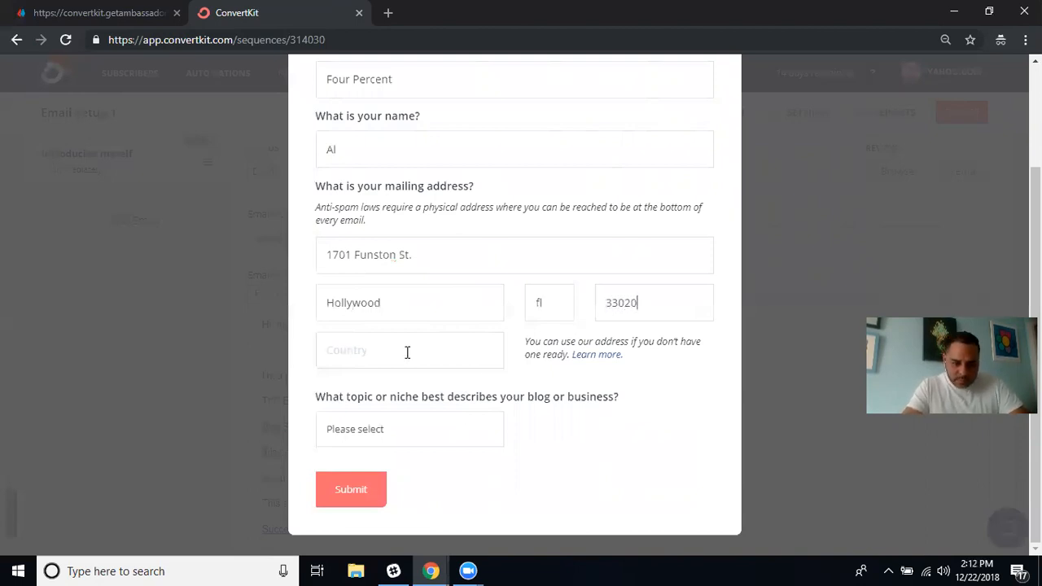
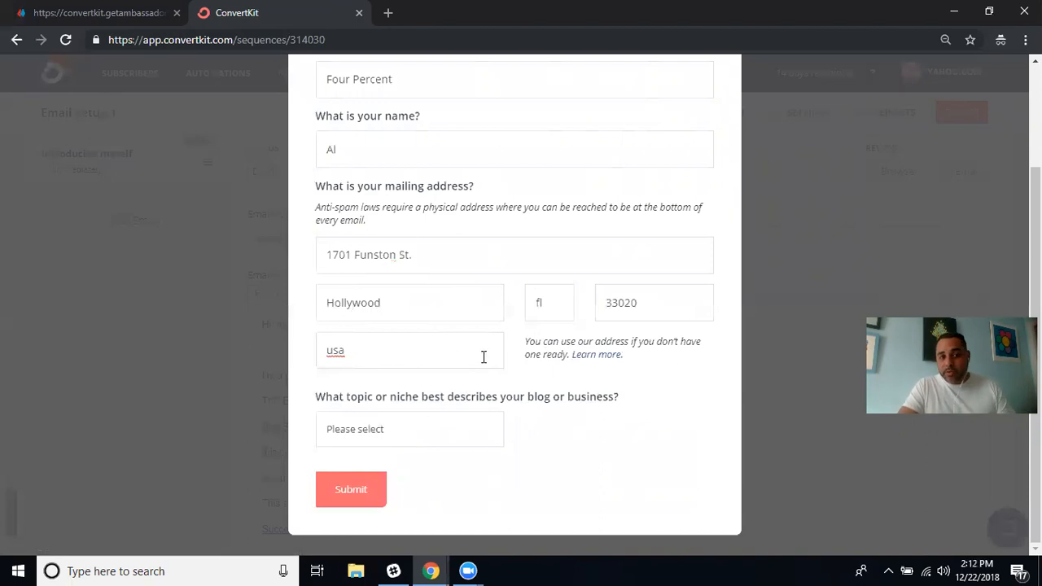
{"action": "left_click", "coordinate": [550, 303]}
{"action": "type", "text": "FL"}
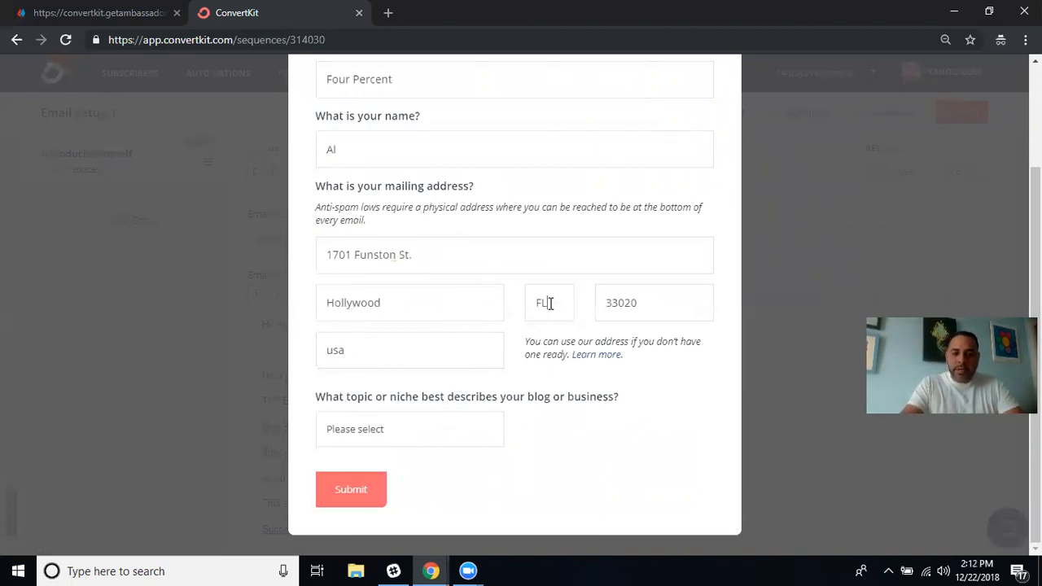
Choose Affiliate marketing as the business topic and submit the profile.
{"action": "left_click", "coordinate": [386, 417]}
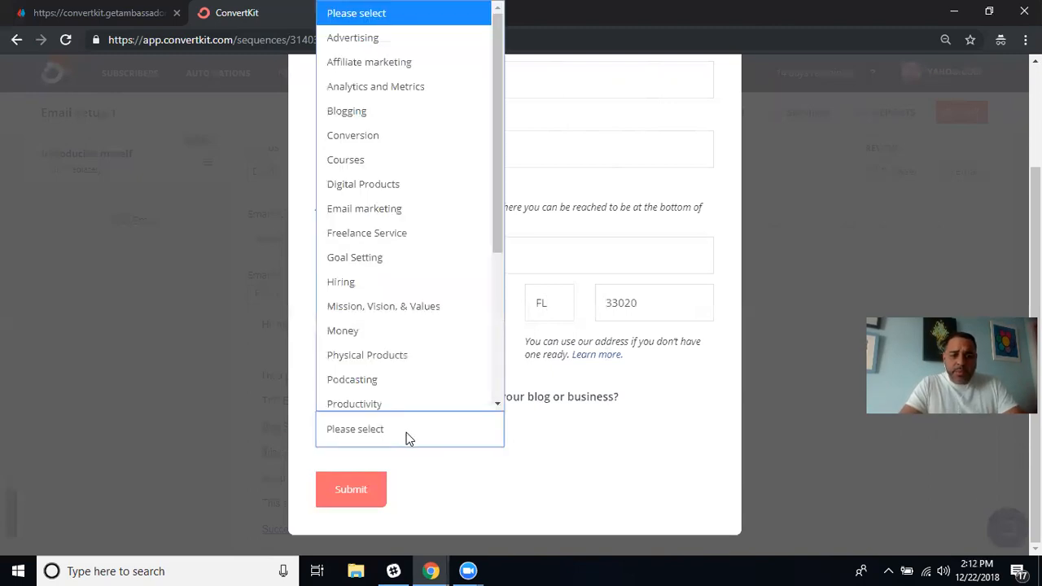
{"action": "left_click", "coordinate": [413, 52]}
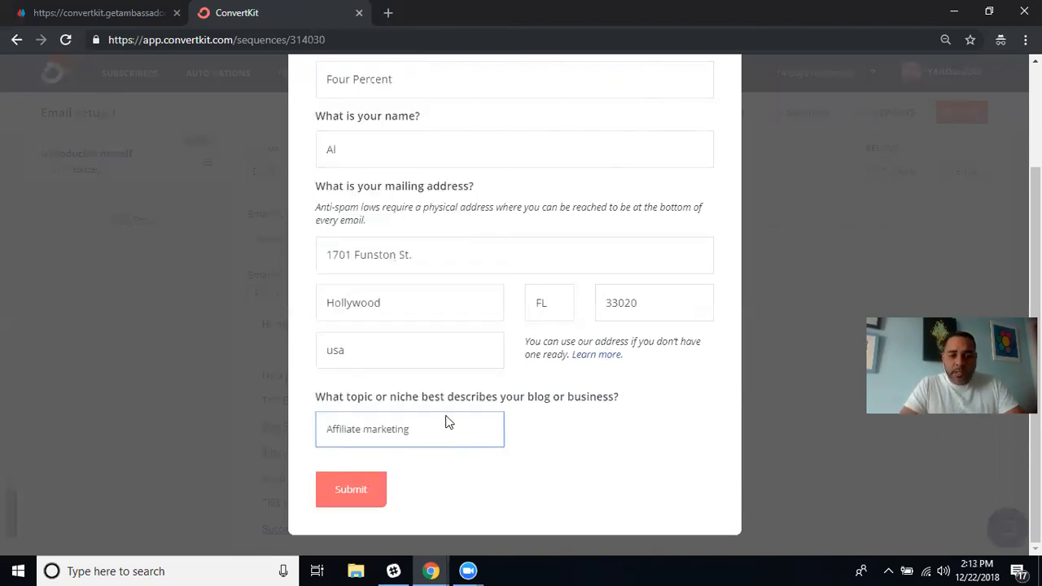
{"action": "left_click", "coordinate": [446, 422]}
{"action": "left_click_drag", "start_coordinate": [500, 125], "coordinate": [480, 86]}
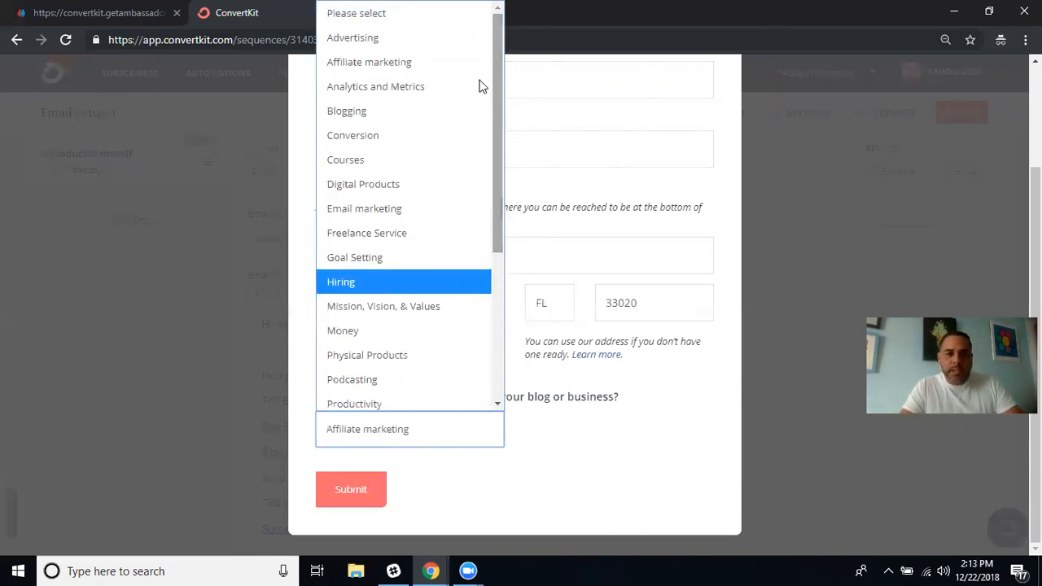
{"action": "left_click", "coordinate": [398, 62]}
{"action": "left_click", "coordinate": [348, 489]}
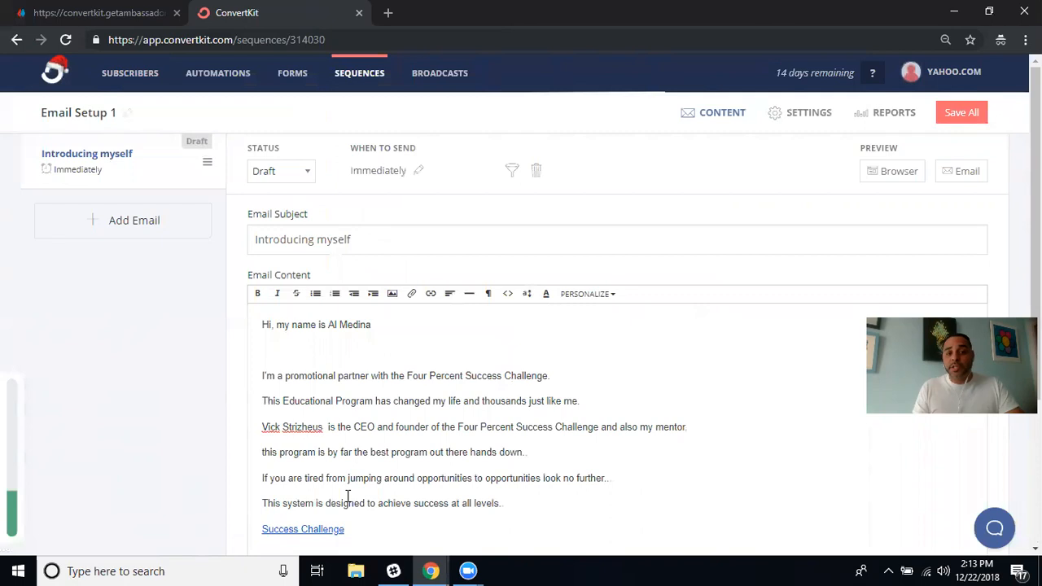
Review the Introducing myself email in a browser preview window, then return to the editor.
{"action": "scroll", "coordinate": [594, 500], "scroll_direction": "down", "scroll_amount": 3}
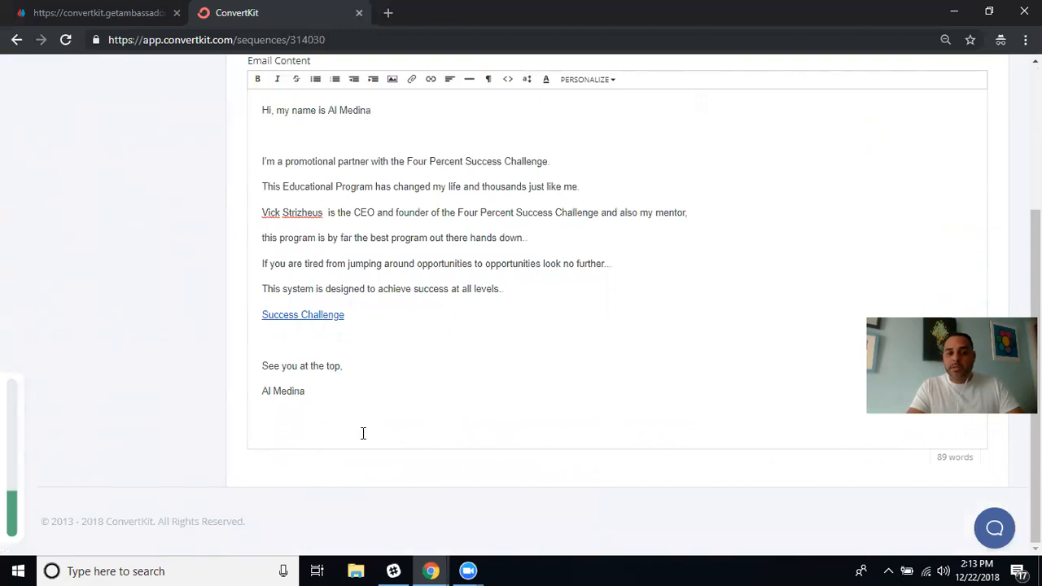
{"action": "scroll", "coordinate": [689, 353], "scroll_direction": "up", "scroll_amount": 3}
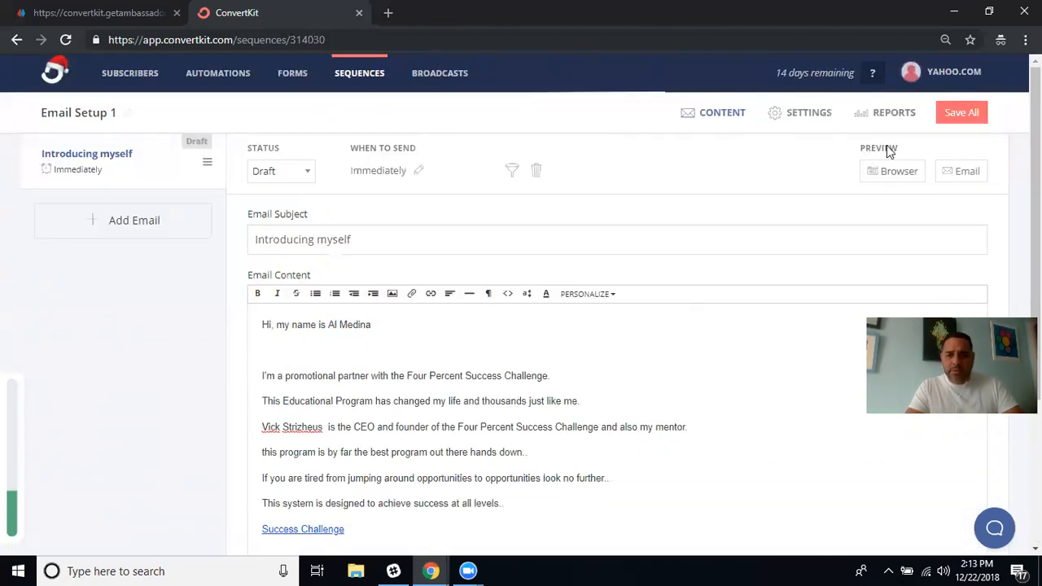
{"action": "left_click", "coordinate": [893, 174]}
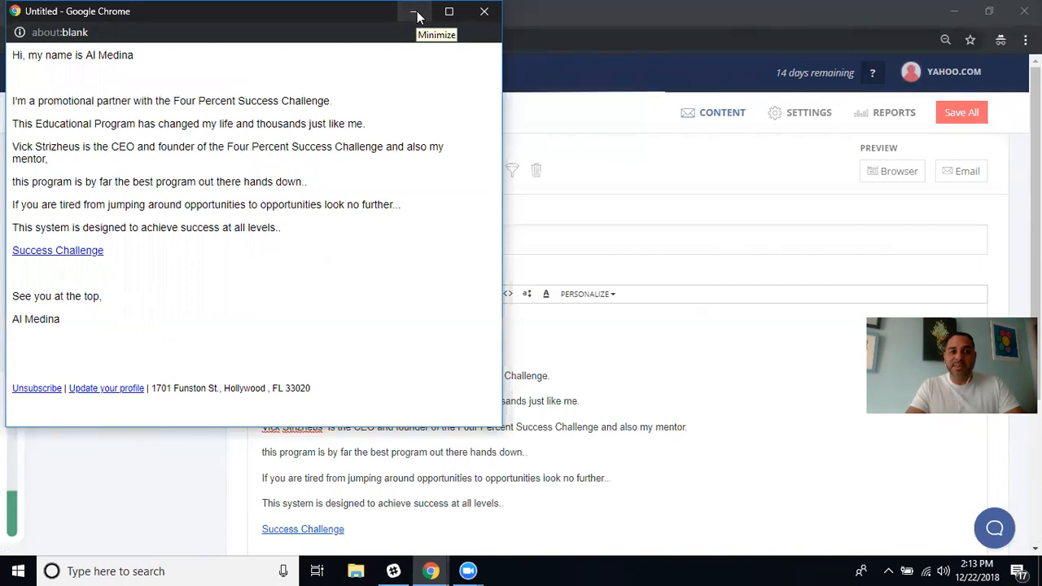
{"action": "left_click", "coordinate": [483, 13]}
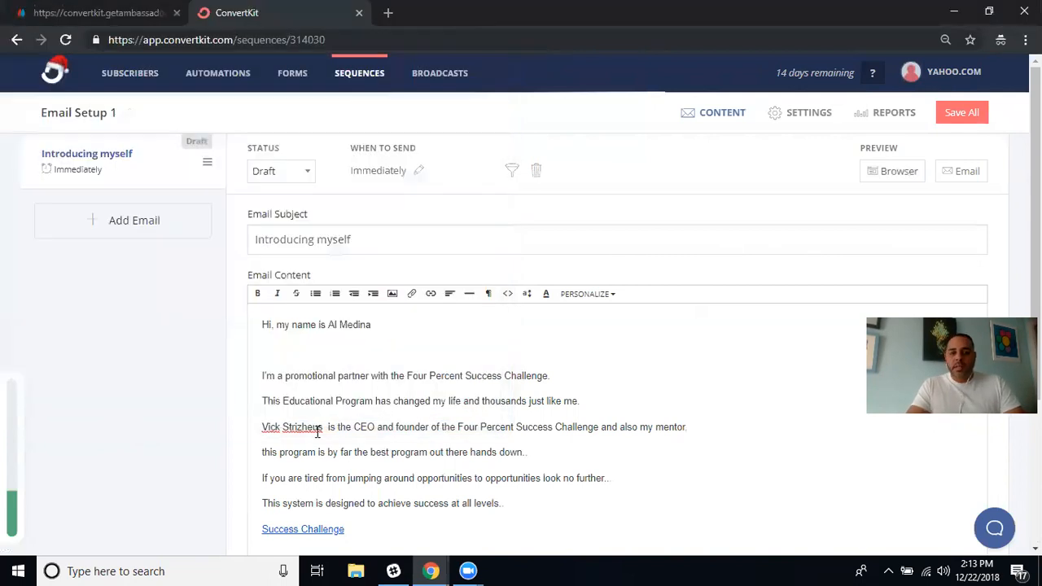
Add three new draft emails to the sequence.
{"action": "scroll", "coordinate": [597, 365], "scroll_direction": "down", "scroll_amount": 3}
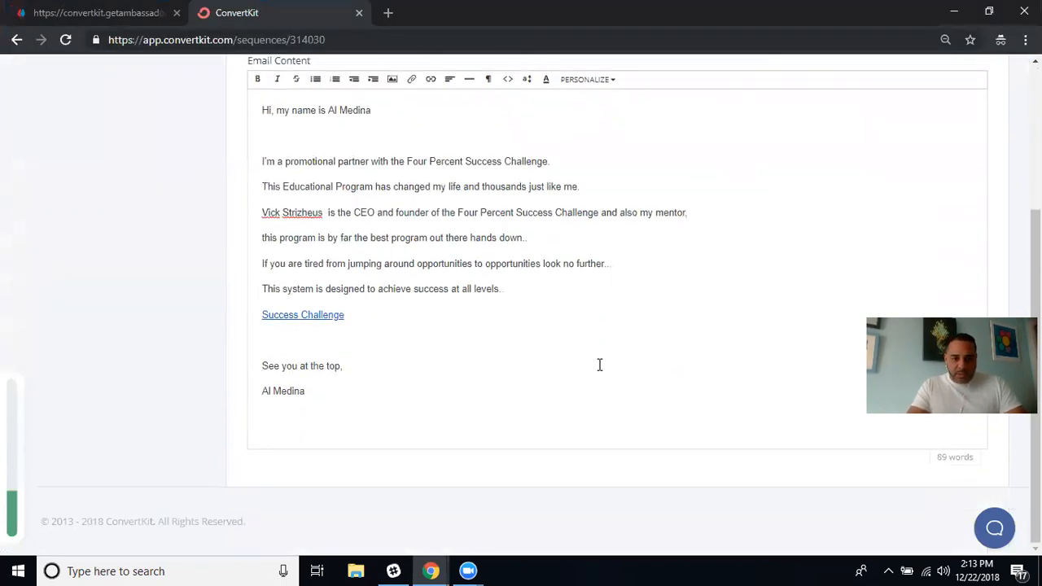
{"action": "scroll", "coordinate": [599, 365], "scroll_direction": "up", "scroll_amount": 3}
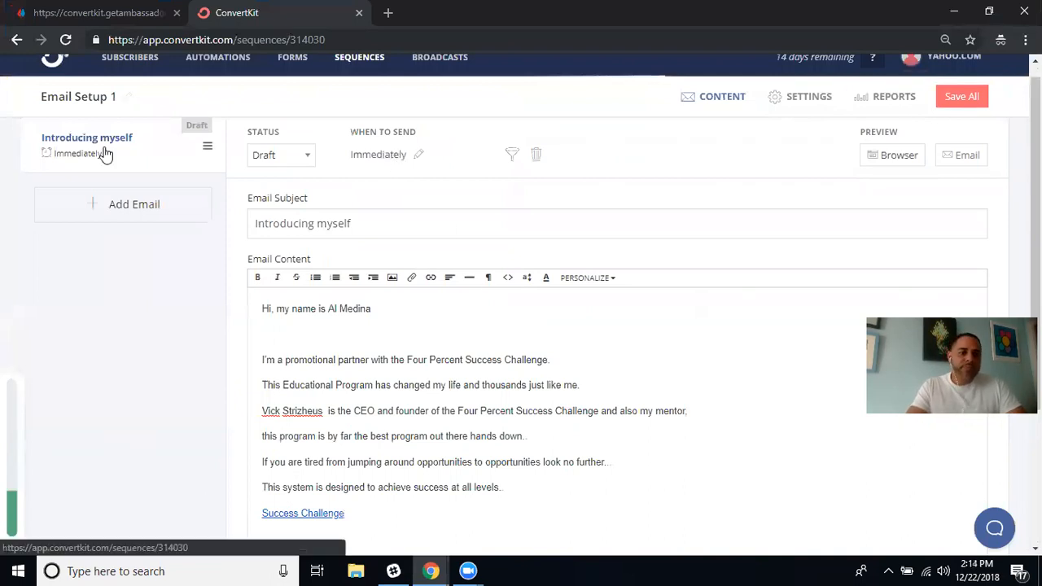
{"action": "left_click", "coordinate": [137, 206]}
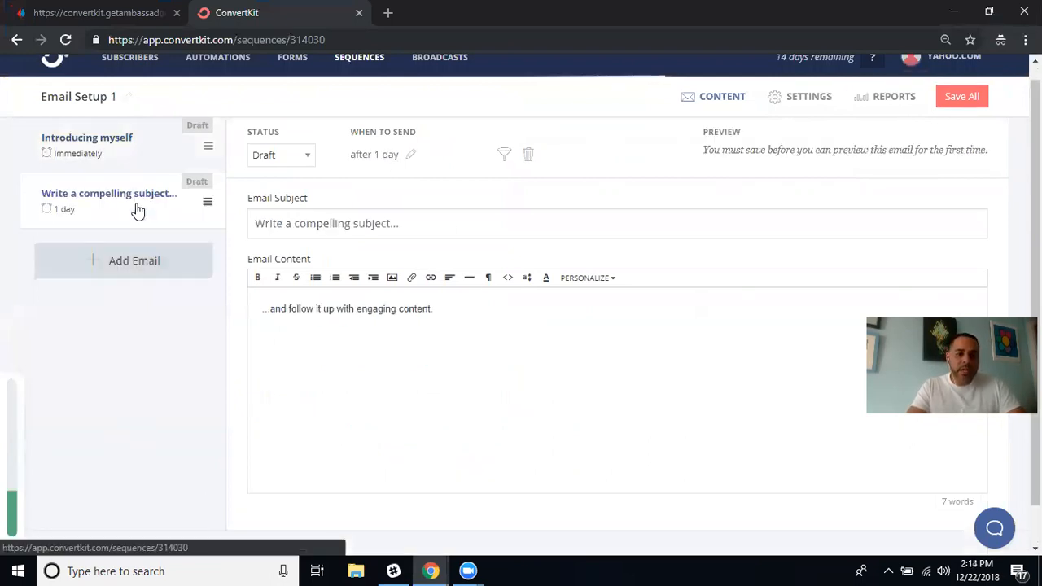
{"action": "left_click", "coordinate": [129, 262]}
{"action": "left_click", "coordinate": [125, 322]}
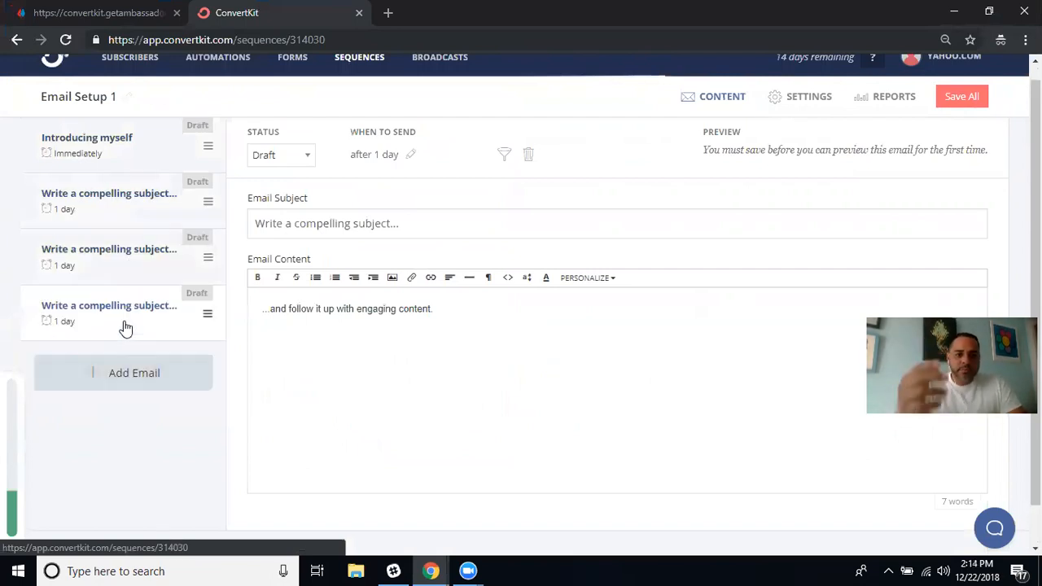
Mark the Introducing myself email Published and save all sequence changes.
{"action": "left_click", "coordinate": [137, 160]}
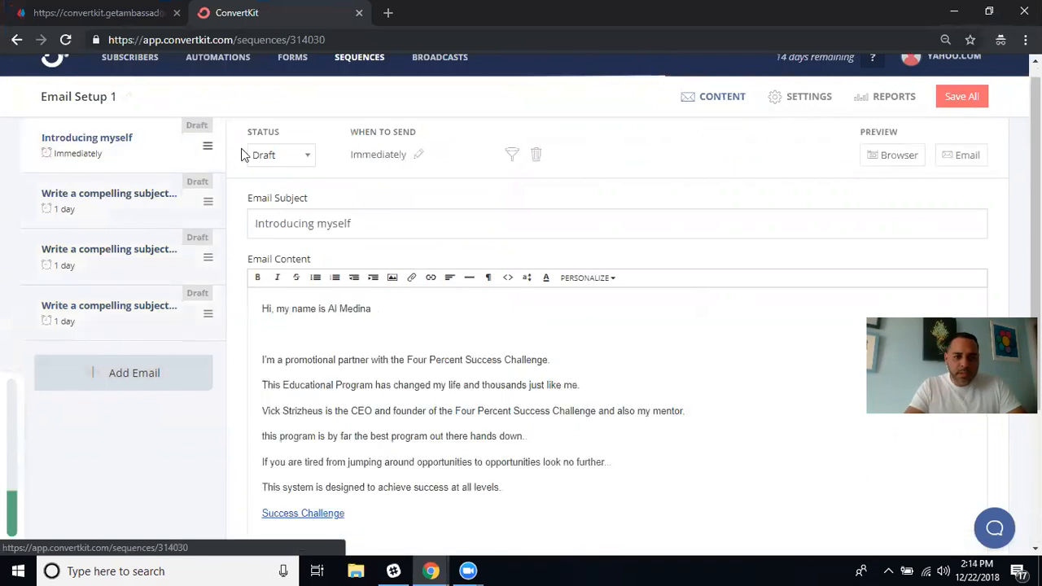
{"action": "left_click", "coordinate": [294, 156]}
{"action": "left_click", "coordinate": [286, 203]}
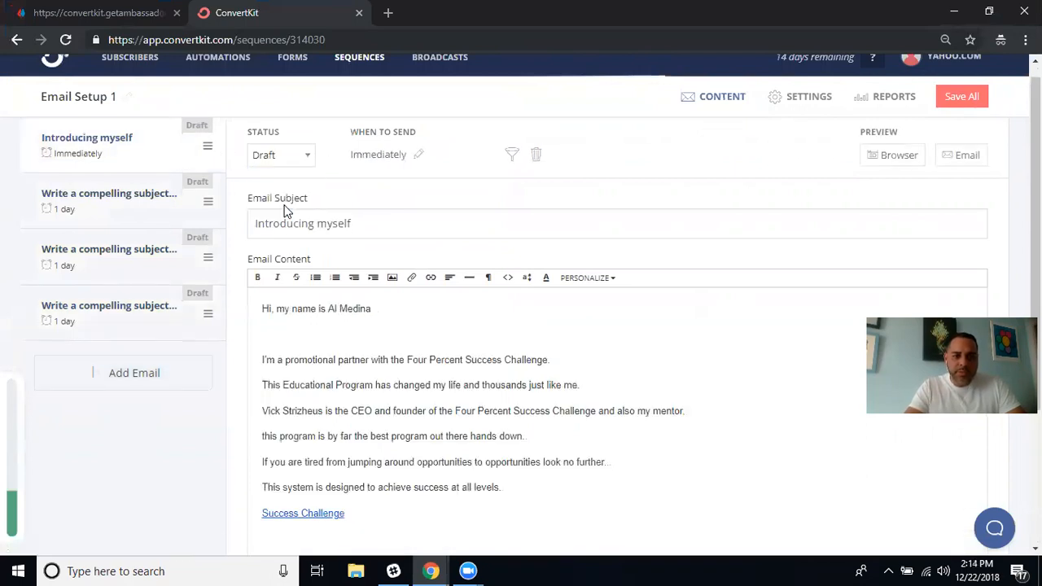
{"action": "left_click", "coordinate": [964, 97]}
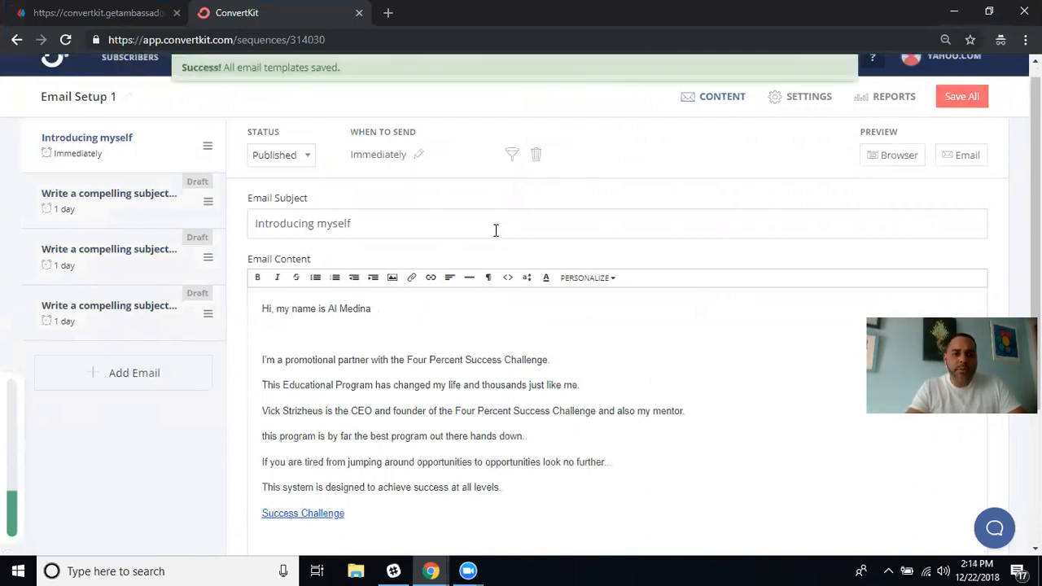
{"action": "left_click", "coordinate": [208, 205]}
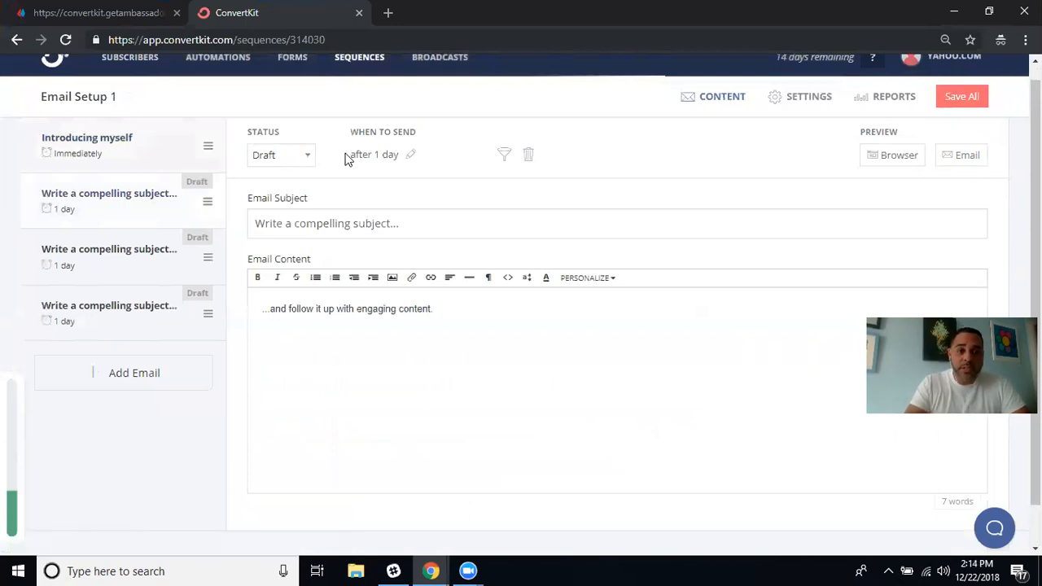
Change the second email's subject to 'Next move will shock you'.
{"action": "left_click", "coordinate": [414, 227]}
{"action": "key", "text": "BackSpace"}
{"action": "key", "text": "BackSpace"}
{"action": "key", "text": "BackSpace"}
{"action": "key", "text": "BackSpace"}
{"action": "key", "text": "BackSpace"}
{"action": "key", "text": "BackSpace"}
{"action": "key", "text": "BackSpace"}
{"action": "key", "text": "BackSpace"}
{"action": "key", "text": "BackSpace"}
{"action": "key", "text": "BackSpace"}
{"action": "key", "text": "BackSpace"}
{"action": "key", "text": "BackSpace"}
{"action": "key", "text": "BackSpace"}
{"action": "key", "text": "BackSpace"}
{"action": "key", "text": "BackSpace"}
{"action": "key", "text": "BackSpace"}
{"action": "key", "text": "BackSpace"}
{"action": "key", "text": "BackSpace"}
{"action": "key", "text": "BackSpace"}
{"action": "key", "text": "BackSpace"}
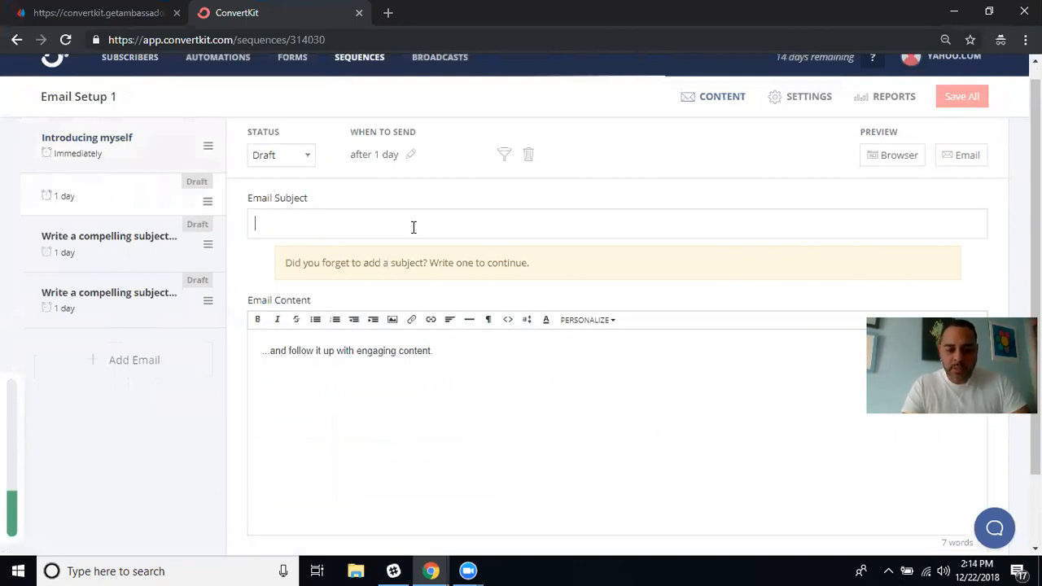
{"action": "type", "text": "Next MOve"}
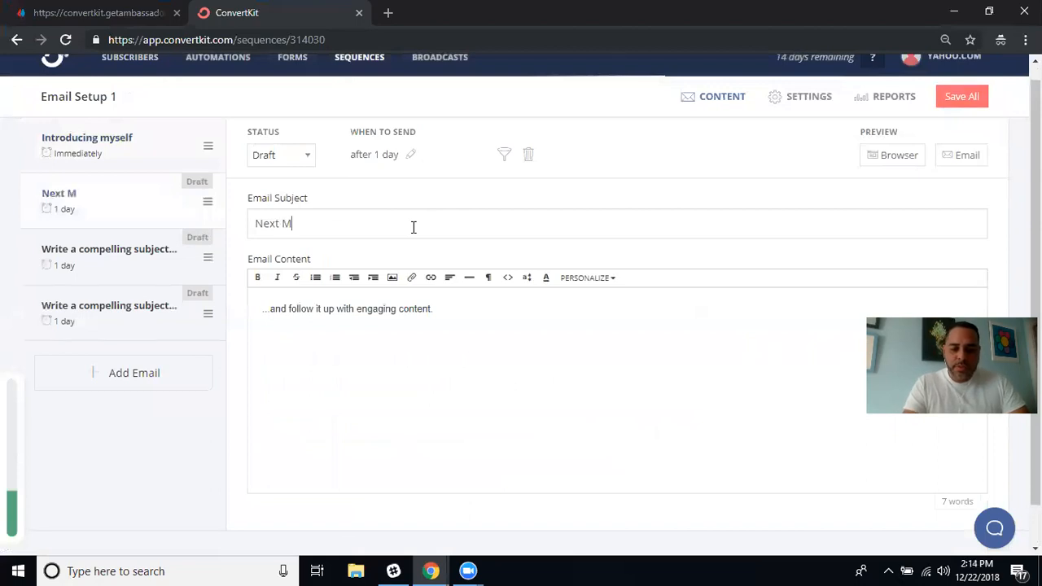
{"action": "key", "text": "BackSpace"}
{"action": "key", "text": "BackSpace"}
{"action": "key", "text": "BackSpace"}
{"action": "key", "text": "BackSpace"}
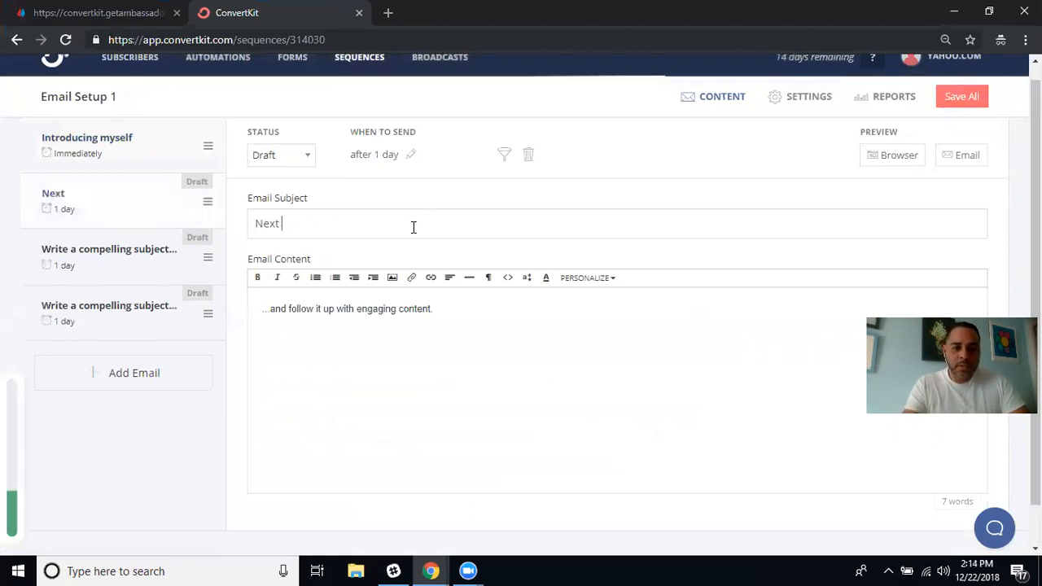
{"action": "type", "text": "move will shock you"}
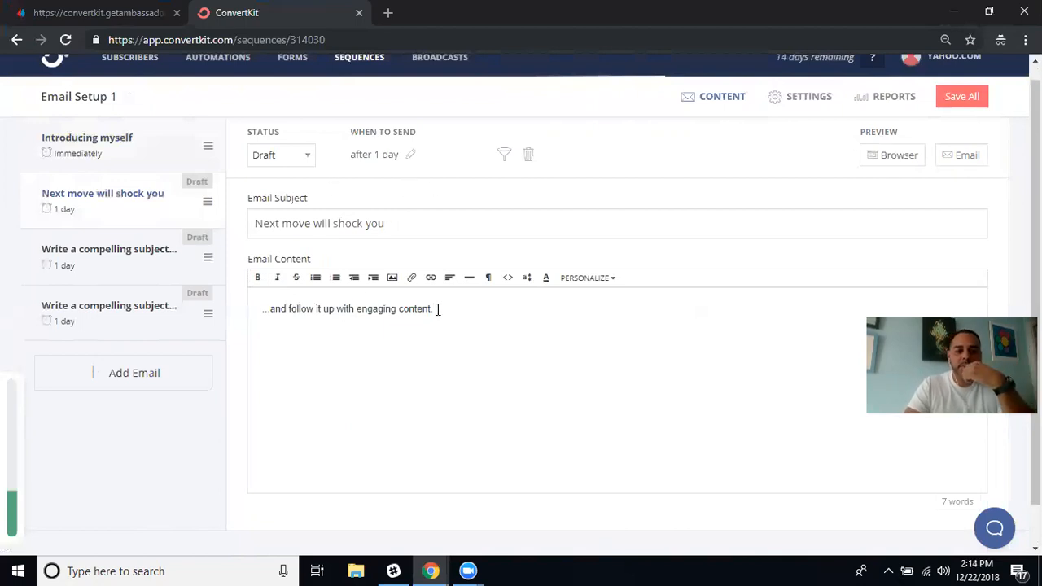
Replace the placeholder body with 'HI there, This story will shock you...'.
{"action": "key", "text": "BackSpace"}
{"action": "key", "text": "BackSpace"}
{"action": "key", "text": "BackSpace"}
{"action": "key", "text": "BackSpace"}
{"action": "key", "text": "BackSpace"}
{"action": "key", "text": "BackSpace"}
{"action": "key", "text": "BackSpace"}
{"action": "key", "text": "BackSpace"}
{"action": "key", "text": "BackSpace"}
{"action": "key", "text": "BackSpace"}
{"action": "key", "text": "BackSpace"}
{"action": "key", "text": "BackSpace"}
{"action": "key", "text": "BackSpace"}
{"action": "key", "text": "BackSpace"}
{"action": "key", "text": "BackSpace"}
{"action": "key", "text": "BackSpace"}
{"action": "key", "text": "BackSpace"}
{"action": "key", "text": "BackSpace"}
{"action": "key", "text": "BackSpace"}
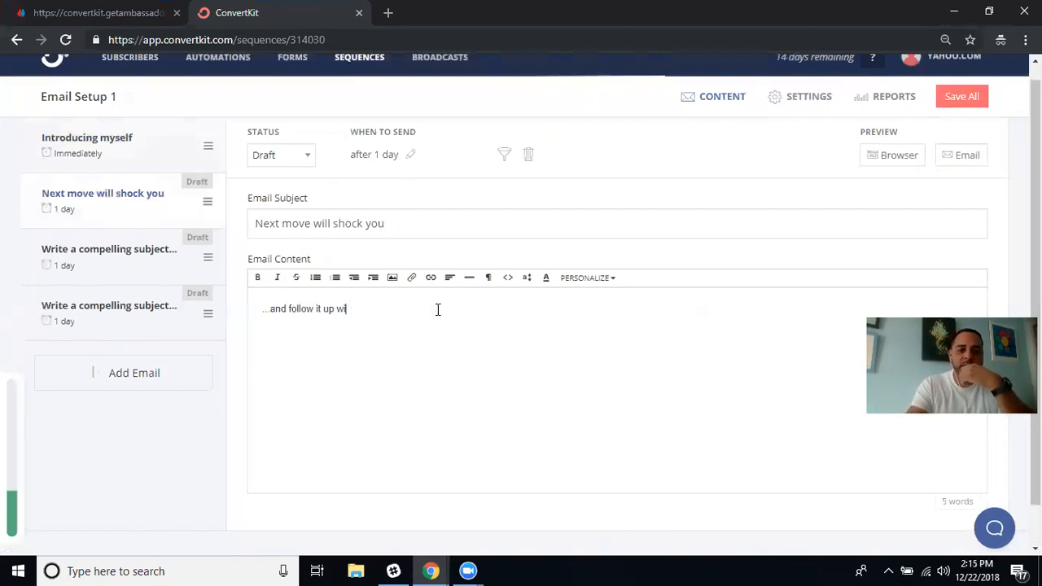
{"action": "key", "text": "BackSpace"}
{"action": "key", "text": "BackSpace"}
{"action": "key", "text": "BackSpace"}
{"action": "key", "text": "BackSpace"}
{"action": "key", "text": "BackSpace"}
{"action": "key", "text": "BackSpace"}
{"action": "key", "text": "BackSpace"}
{"action": "key", "text": "BackSpace"}
{"action": "key", "text": "BackSpace"}
{"action": "key", "text": "BackSpace"}
{"action": "key", "text": "BackSpace"}
{"action": "key", "text": "BackSpace"}
{"action": "key", "text": "BackSpace"}
{"action": "key", "text": "BackSpace"}
{"action": "key", "text": "BackSpace"}
{"action": "key", "text": "BackSpace"}
{"action": "key", "text": "BackSpace"}
{"action": "key", "text": "BackSpace"}
{"action": "key", "text": "BackSpace"}
{"action": "key", "text": "BackSpace"}
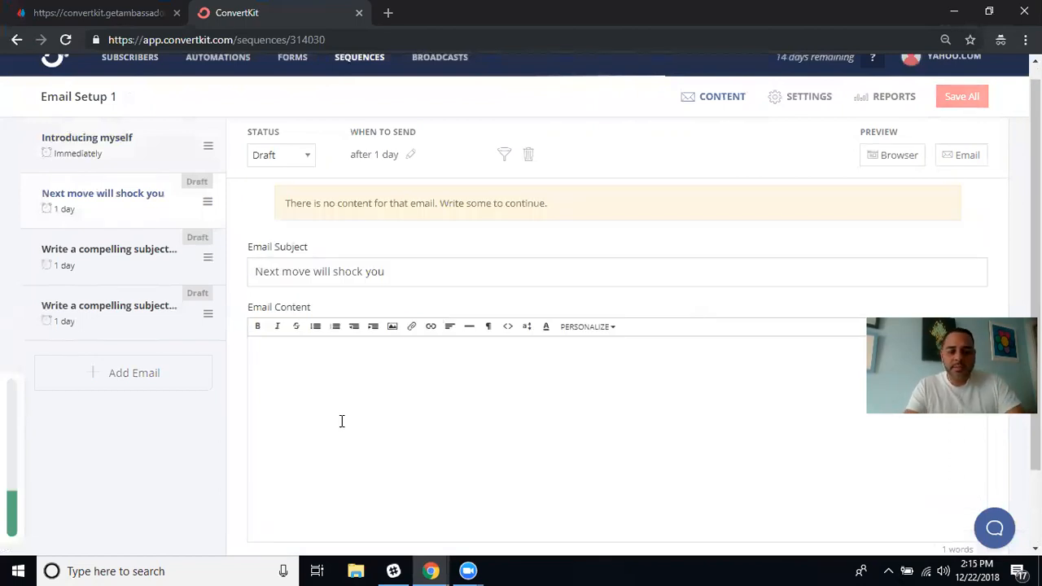
{"action": "type", "text": "Hoi the"}
{"action": "key", "text": "BackSpace"}
{"action": "key", "text": "BackSpace"}
{"action": "key", "text": "BackSpace"}
{"action": "key", "text": "BackSpace"}
{"action": "key", "text": "BackSpace"}
{"action": "key", "text": "BackSpace"}
{"action": "key", "text": "BackSpace"}
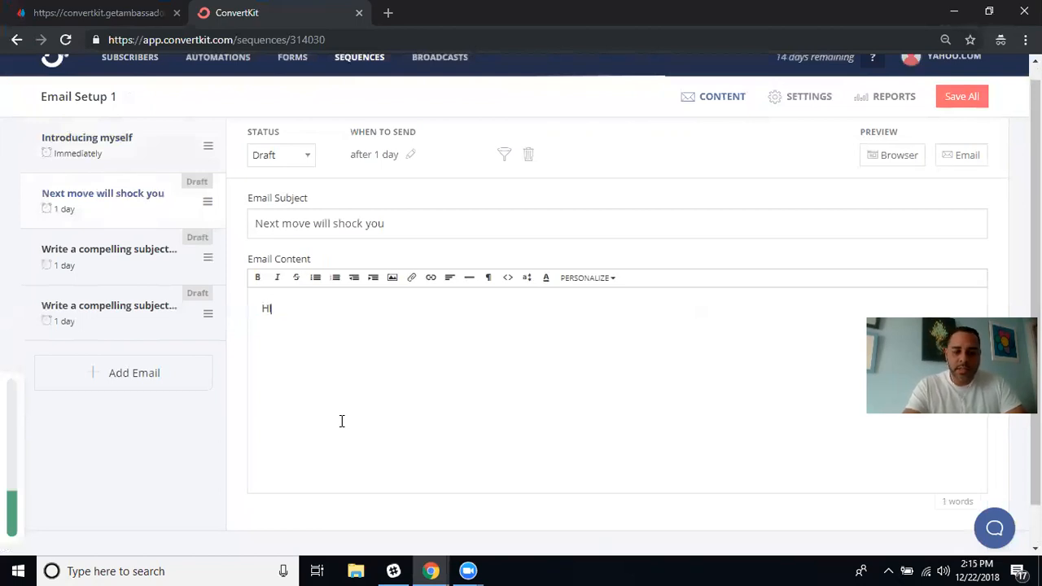
{"action": "type", "text": "the"}
{"action": "type", "text": "his stor"}
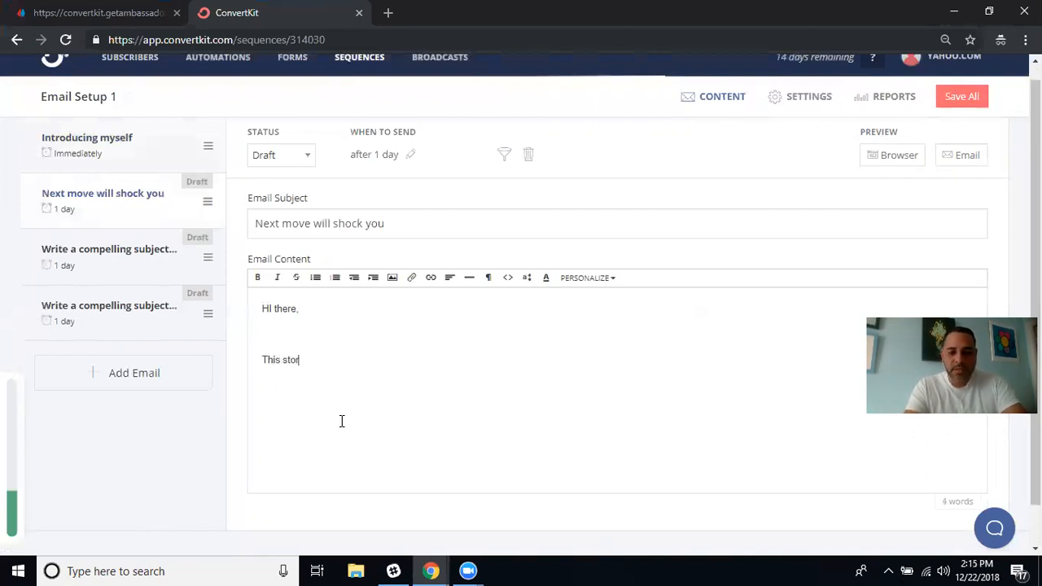
{"action": "type", "text": "y will sho"}
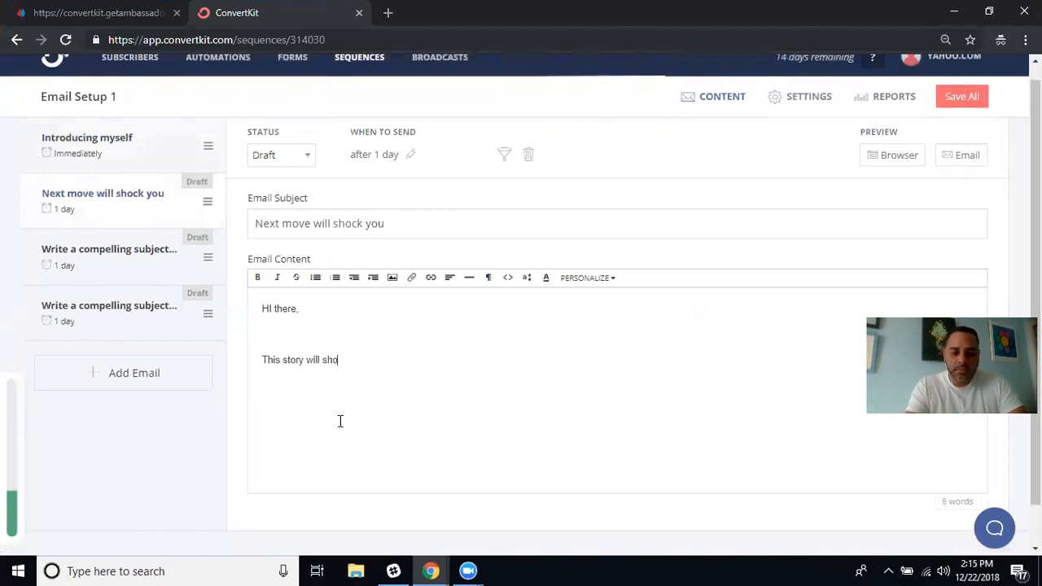
{"action": "type", "text": "ck you..."}
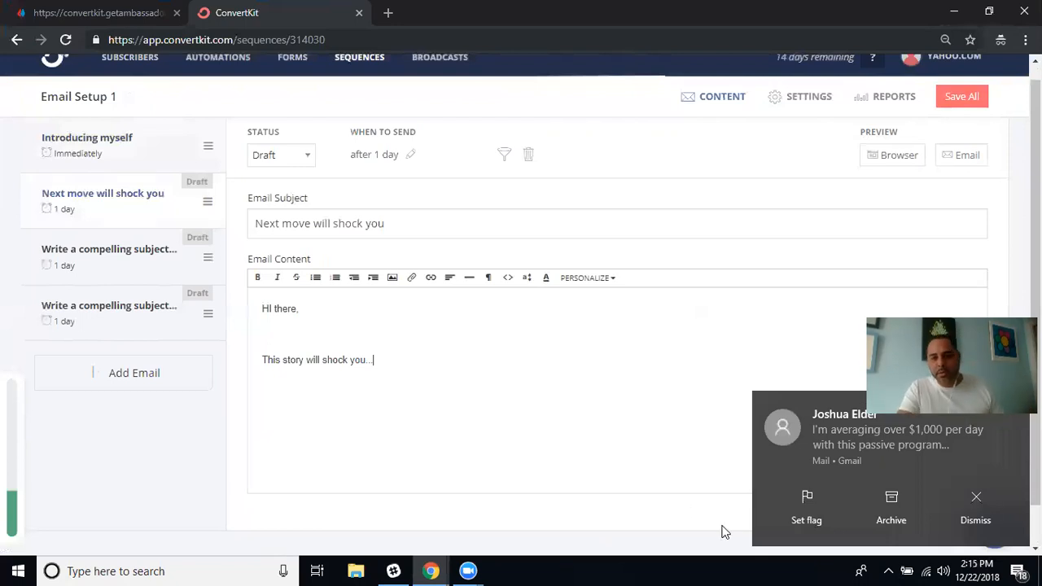
{"action": "left_click", "coordinate": [976, 501]}
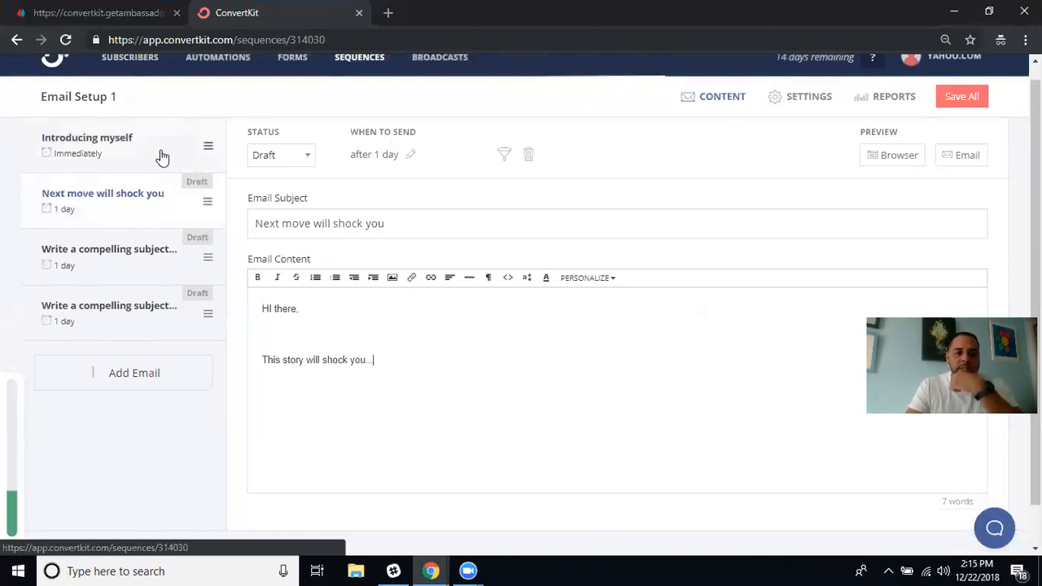
Try a 2-day send delay in the timing settings, then clear it.
{"action": "left_click", "coordinate": [412, 156]}
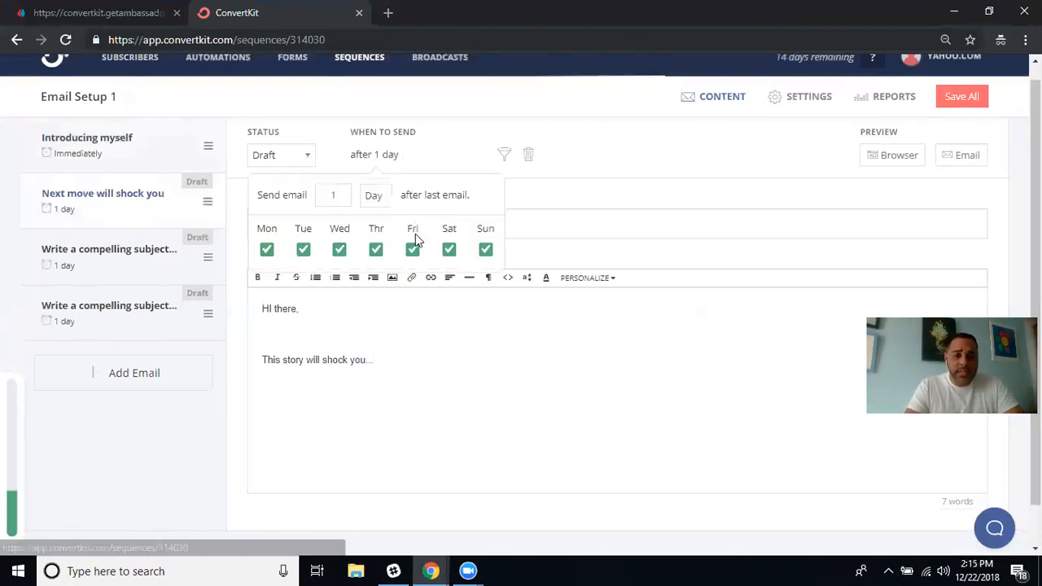
{"action": "left_click", "coordinate": [342, 196]}
{"action": "key", "text": "BackSpace"}
{"action": "type", "text": "2"}
{"action": "key", "text": "BackSpace"}
{"action": "type", "text": "2"}
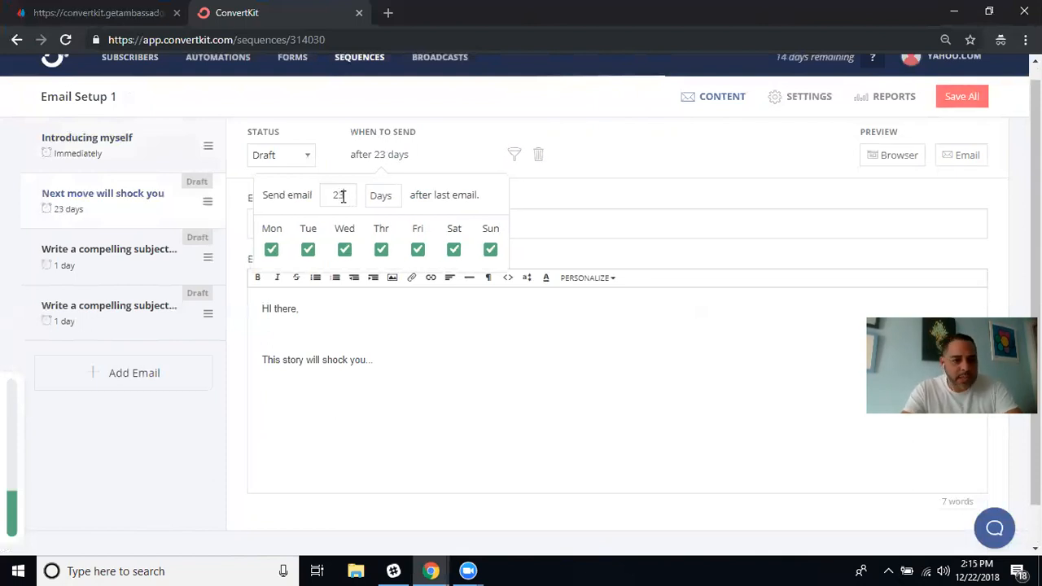
{"action": "key", "text": "BackSpace"}
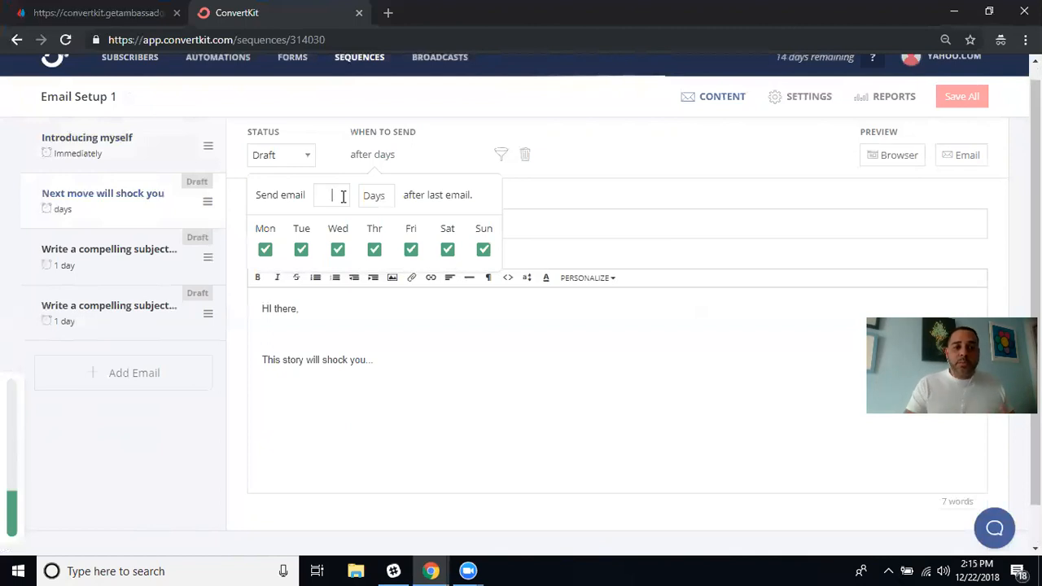
{"action": "left_click", "coordinate": [134, 143]}
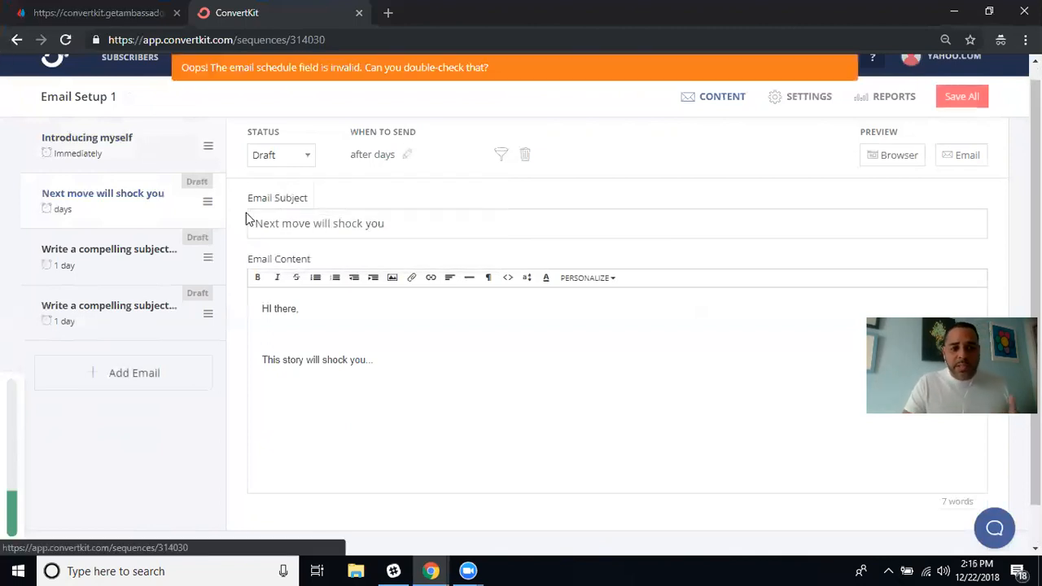
Set the send delay back to 1 day and mark the email Published.
{"action": "left_click", "coordinate": [406, 156]}
{"action": "left_click", "coordinate": [331, 196]}
{"action": "type", "text": "1"}
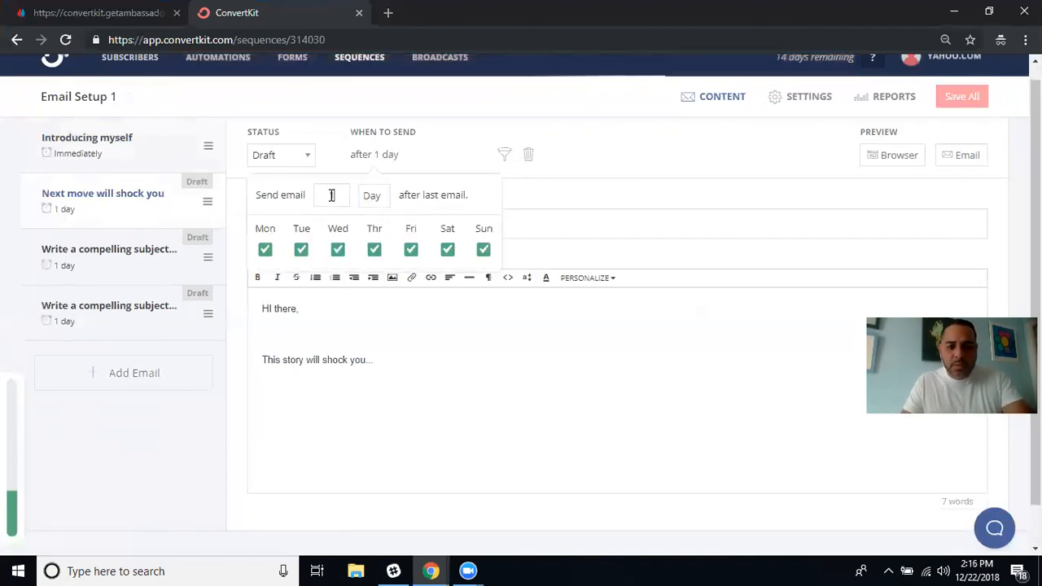
{"action": "left_click", "coordinate": [456, 133]}
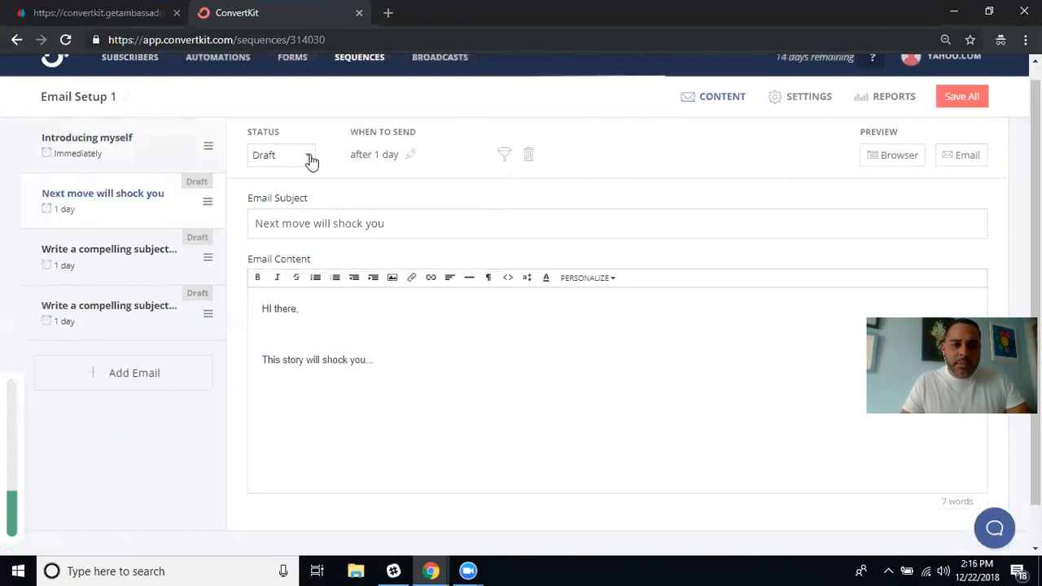
{"action": "left_click", "coordinate": [310, 160]}
{"action": "left_click", "coordinate": [294, 206]}
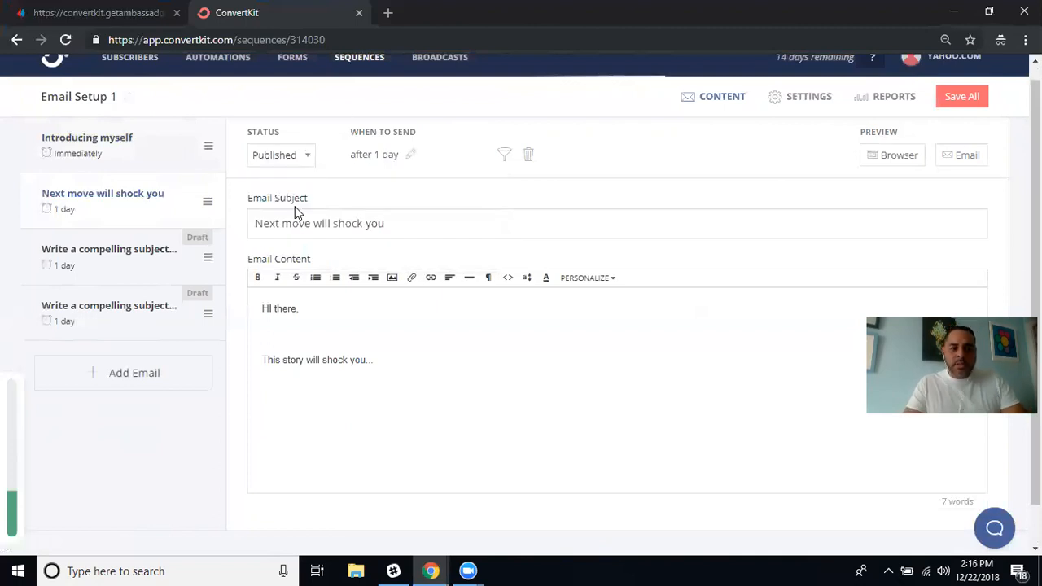
Open the 'Introducing myself' email and scroll through its content.
{"action": "left_click", "coordinate": [166, 154]}
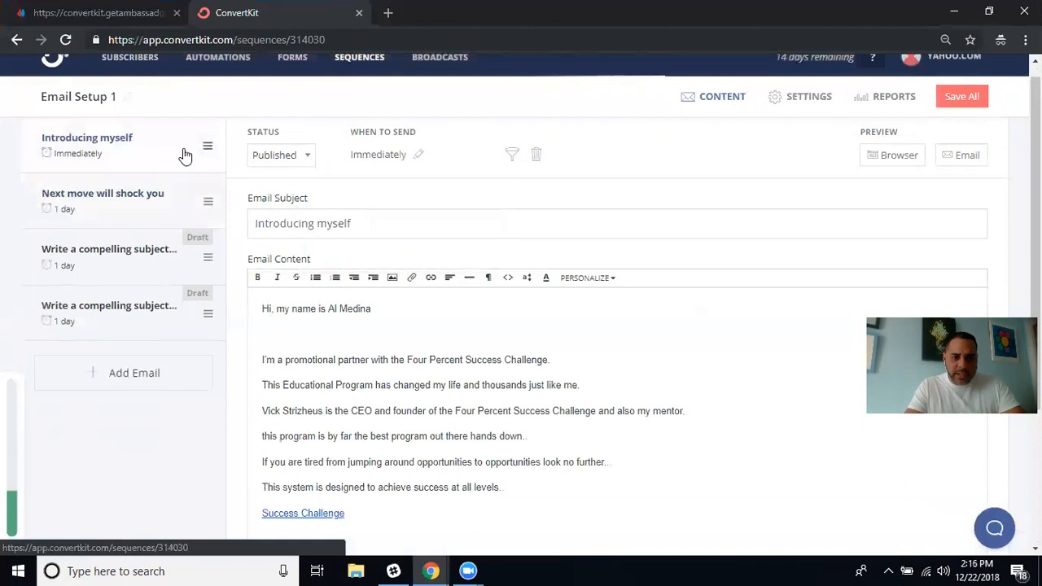
{"action": "scroll", "coordinate": [458, 431], "scroll_direction": "down", "scroll_amount": 2}
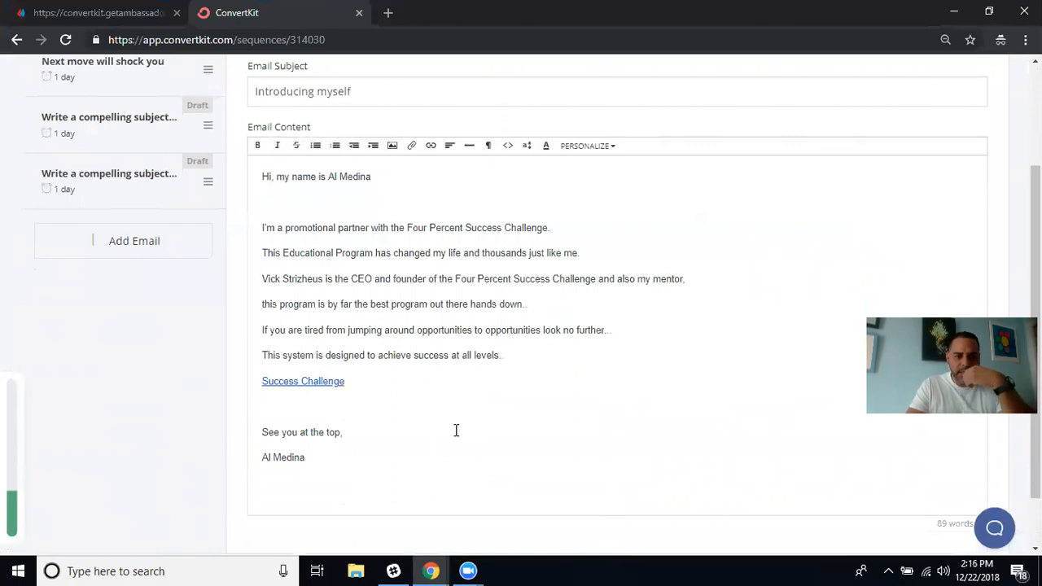
{"action": "scroll", "coordinate": [456, 431], "scroll_direction": "up", "scroll_amount": 2}
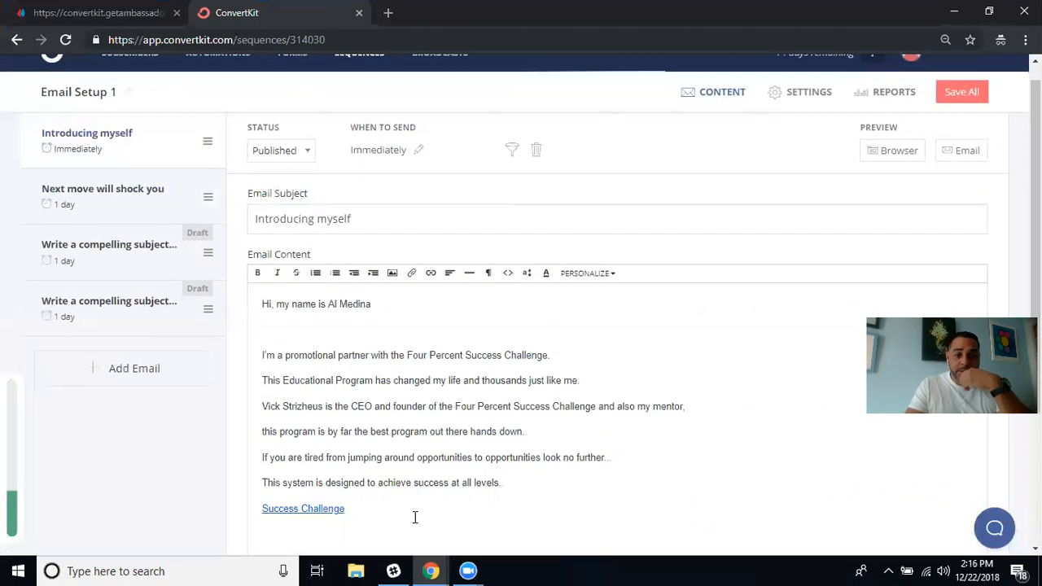
In the other browser window's ConvertKit tab, browse all sequence cards with their subscriber and open-rate stats.
{"action": "mouse_move", "coordinate": [430, 570]}
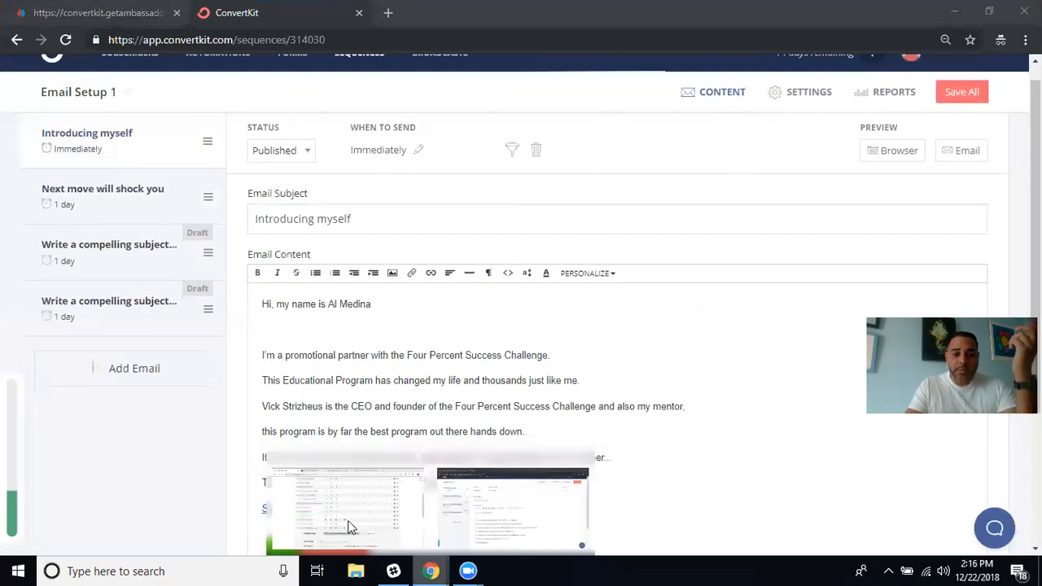
{"action": "left_click", "coordinate": [348, 527]}
{"action": "left_click", "coordinate": [444, 13]}
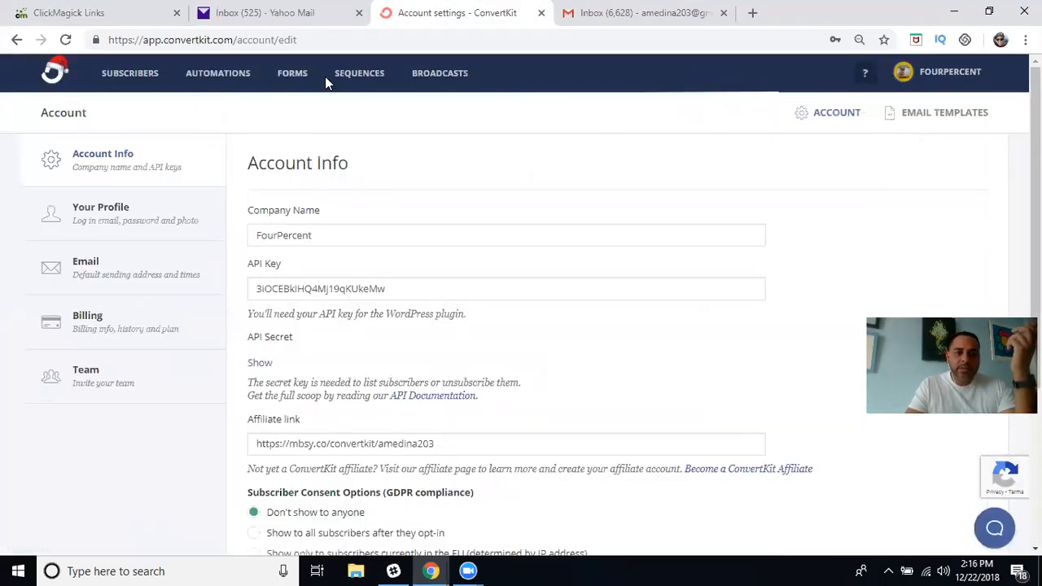
{"action": "left_click", "coordinate": [349, 72]}
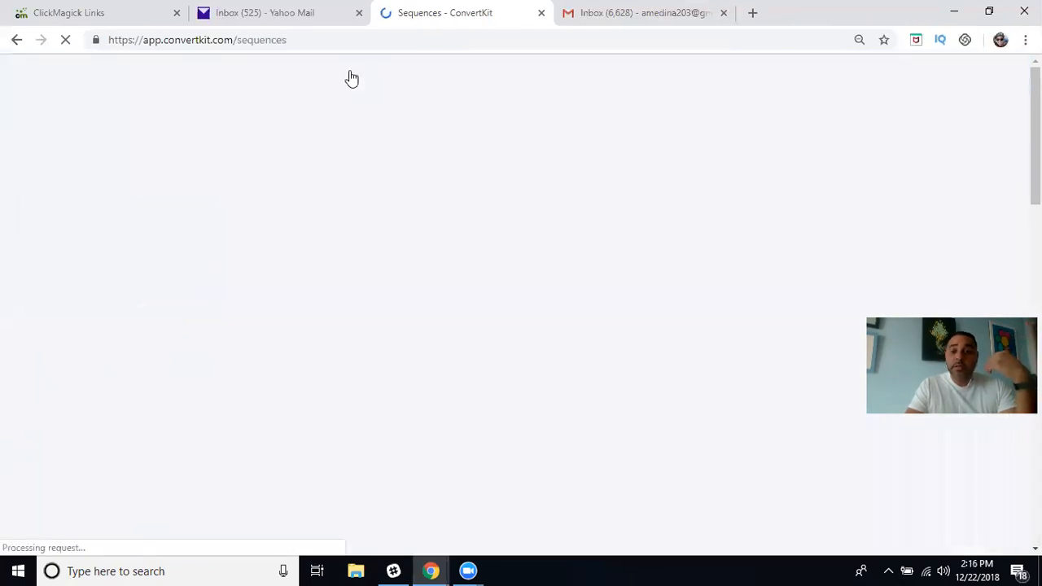
{"action": "scroll", "coordinate": [363, 276], "scroll_direction": "down", "scroll_amount": 1}
{"action": "scroll", "coordinate": [362, 276], "scroll_direction": "down", "scroll_amount": 4}
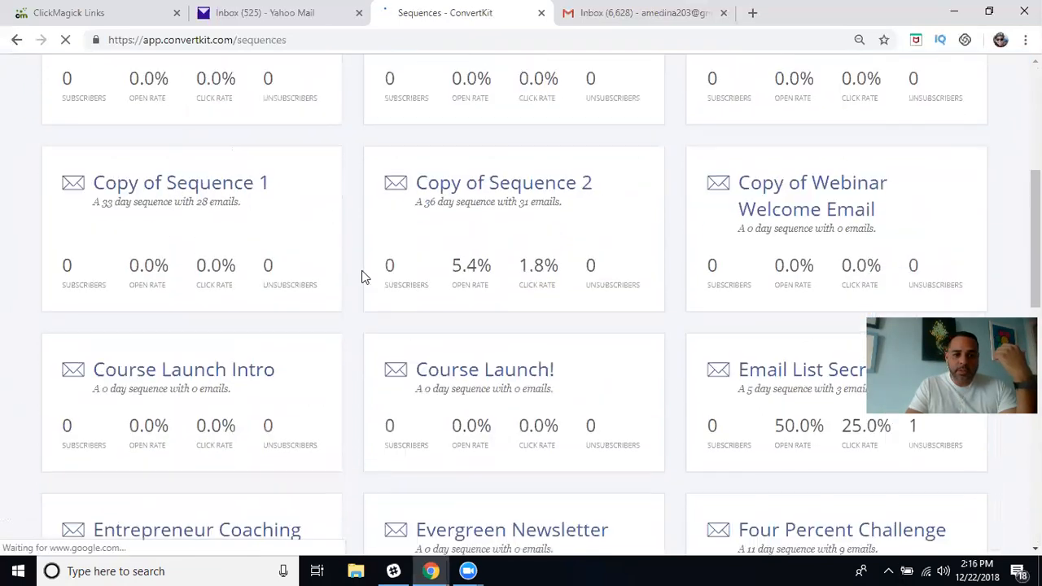
{"action": "scroll", "coordinate": [362, 277], "scroll_direction": "down", "scroll_amount": 4}
{"action": "scroll", "coordinate": [362, 277], "scroll_direction": "down", "scroll_amount": 3}
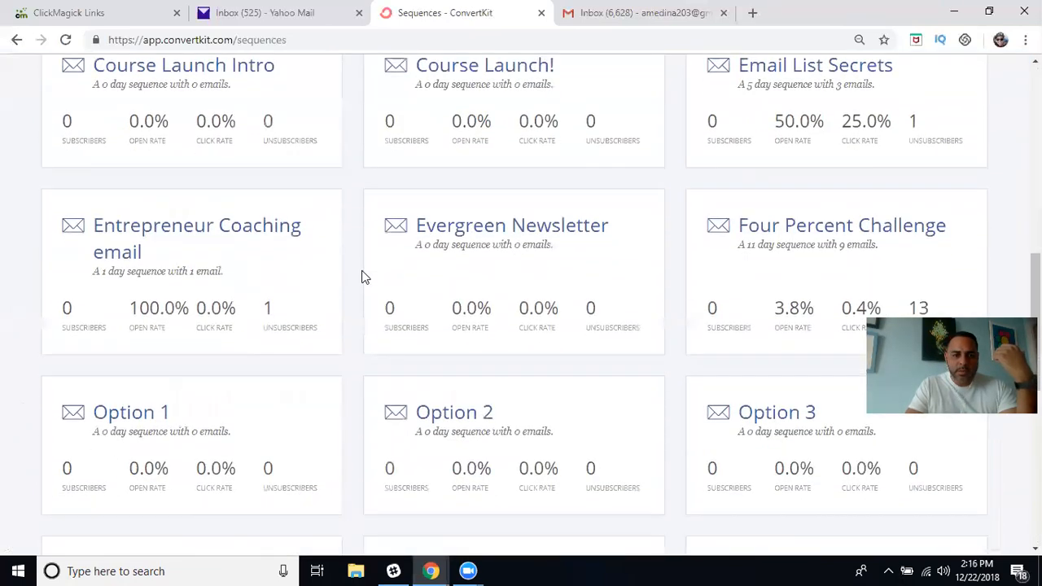
{"action": "scroll", "coordinate": [363, 277], "scroll_direction": "down", "scroll_amount": 3}
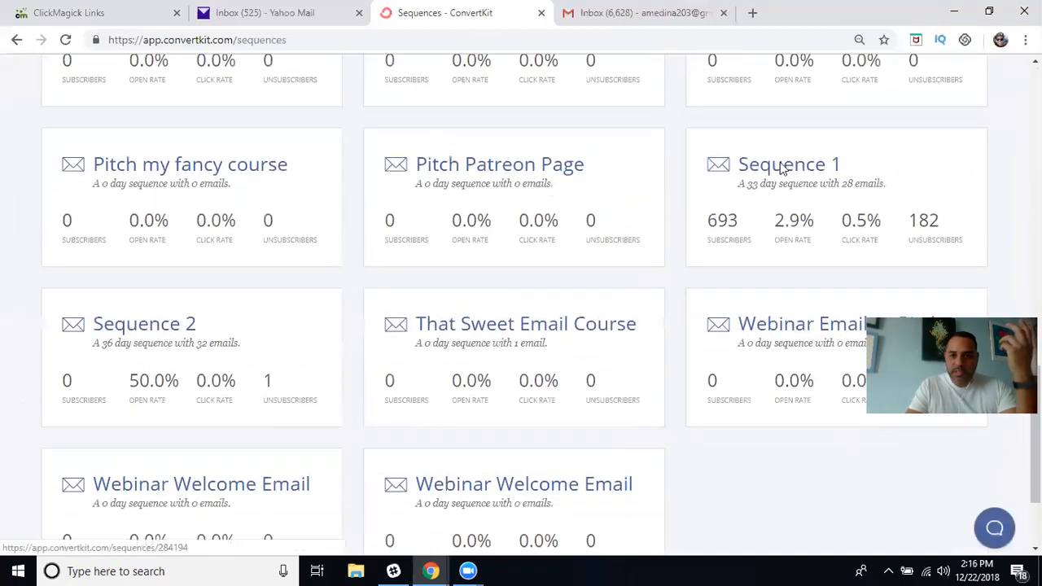
Open Sequence 1 and read through its 'IMPORTANT: Info you just requested.' email, returning to the top.
{"action": "left_click", "coordinate": [781, 168]}
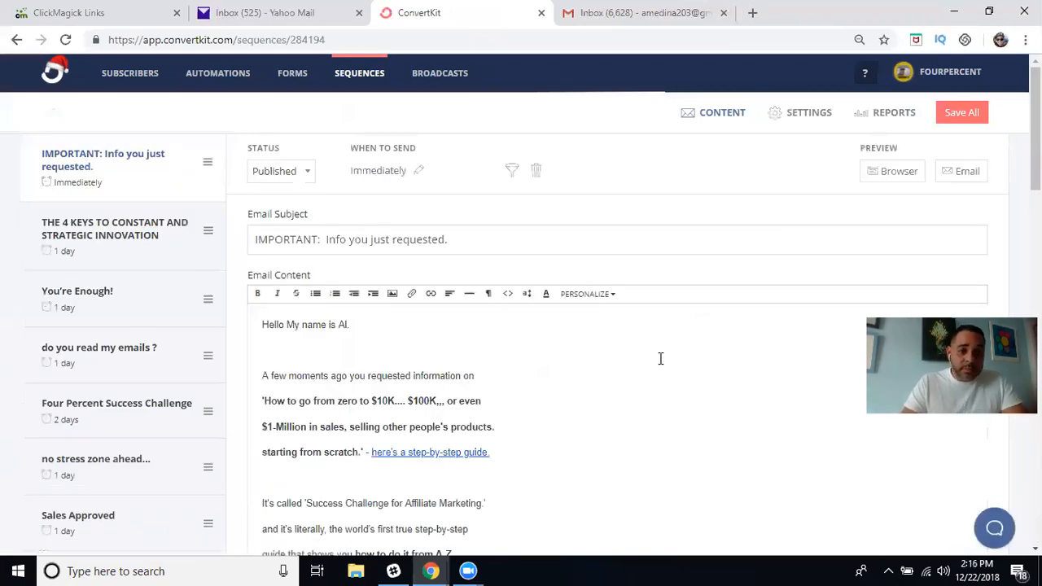
{"action": "scroll", "coordinate": [653, 383], "scroll_direction": "down", "scroll_amount": 2}
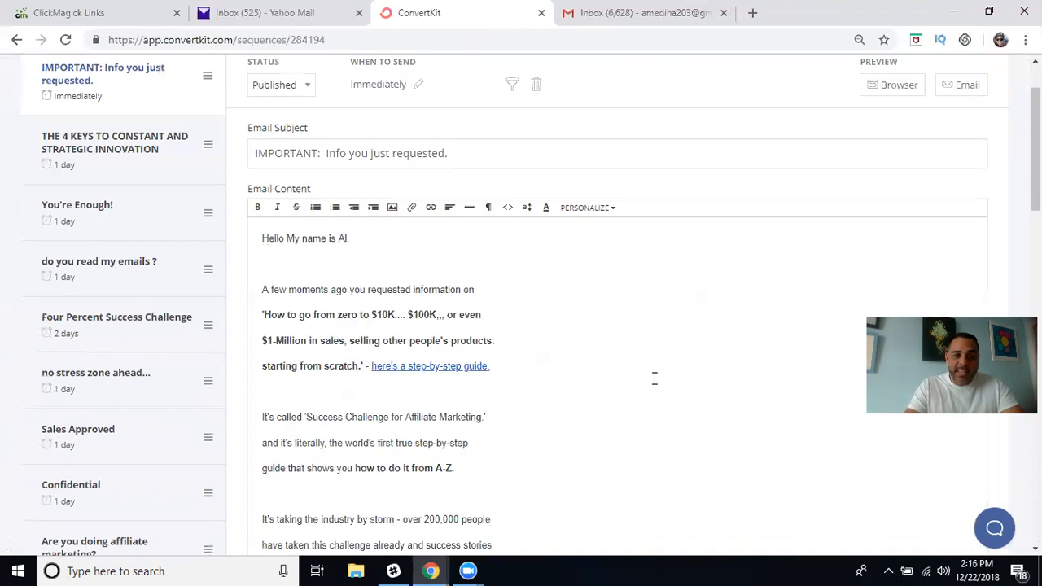
{"action": "scroll", "coordinate": [653, 378], "scroll_direction": "down", "scroll_amount": 1}
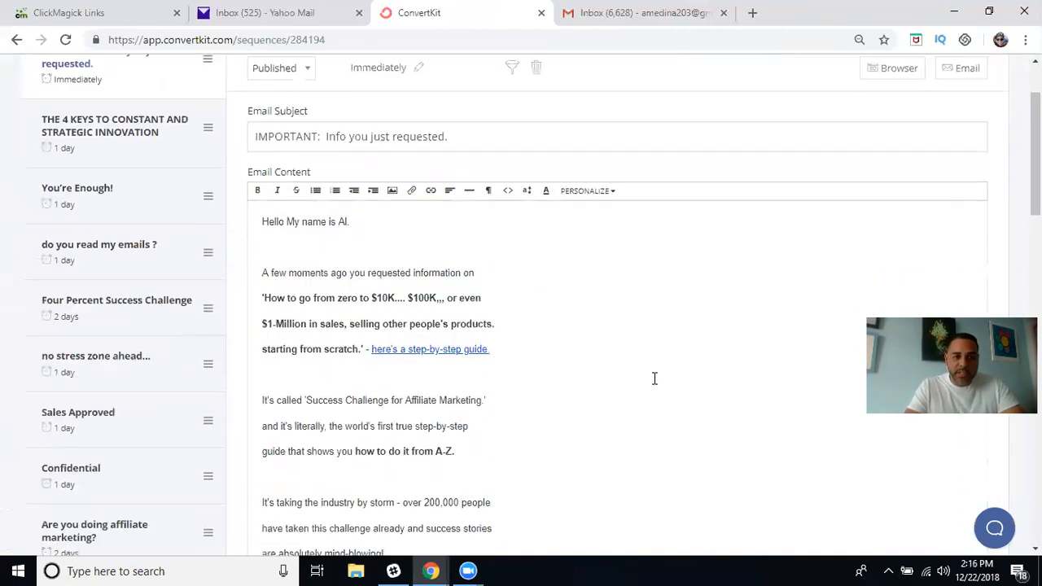
{"action": "scroll", "coordinate": [653, 378], "scroll_direction": "down", "scroll_amount": 1}
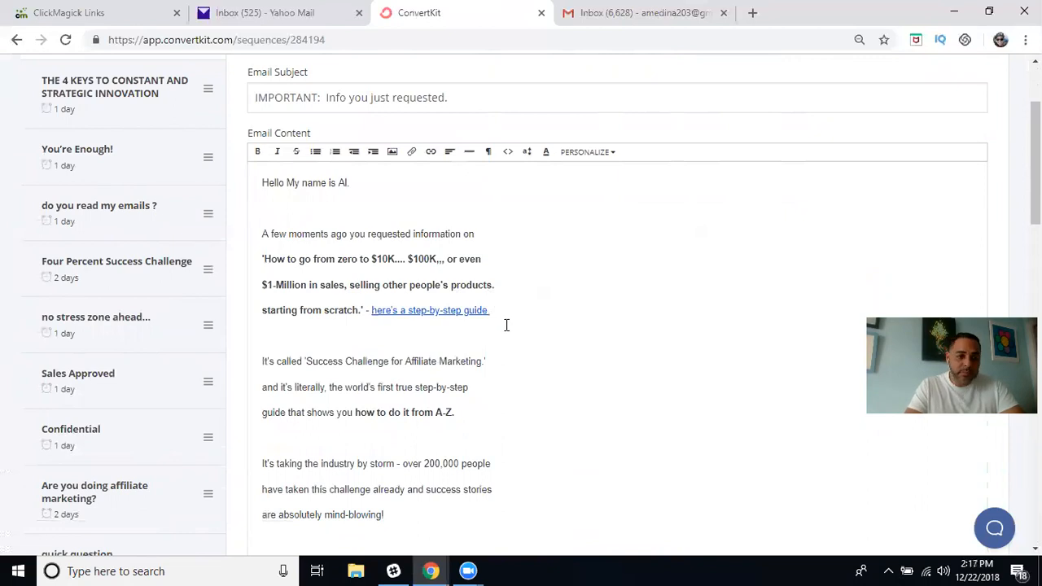
{"action": "scroll", "coordinate": [506, 325], "scroll_direction": "down", "scroll_amount": 2}
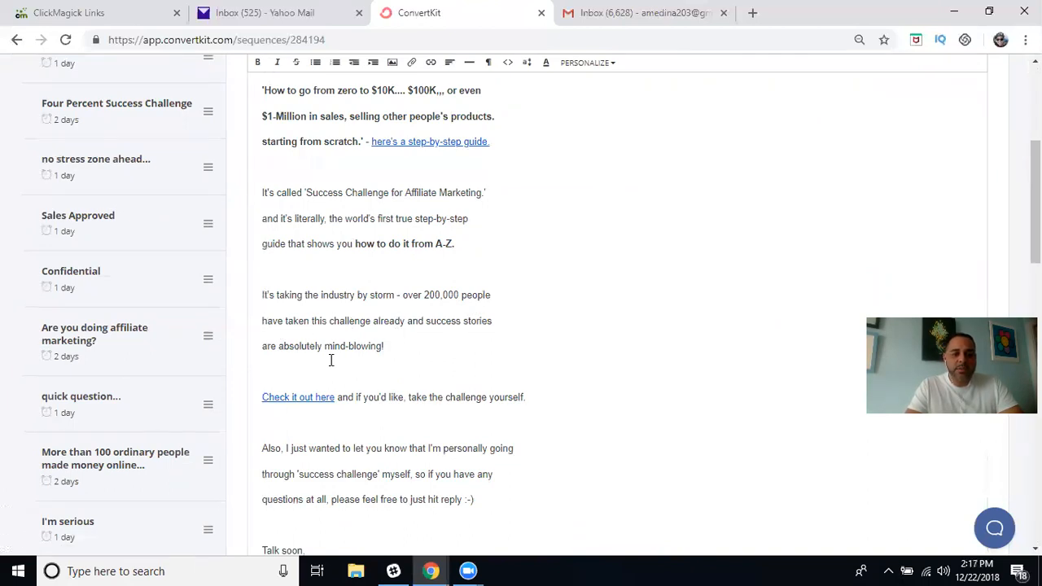
{"action": "scroll", "coordinate": [484, 362], "scroll_direction": "down", "scroll_amount": 2}
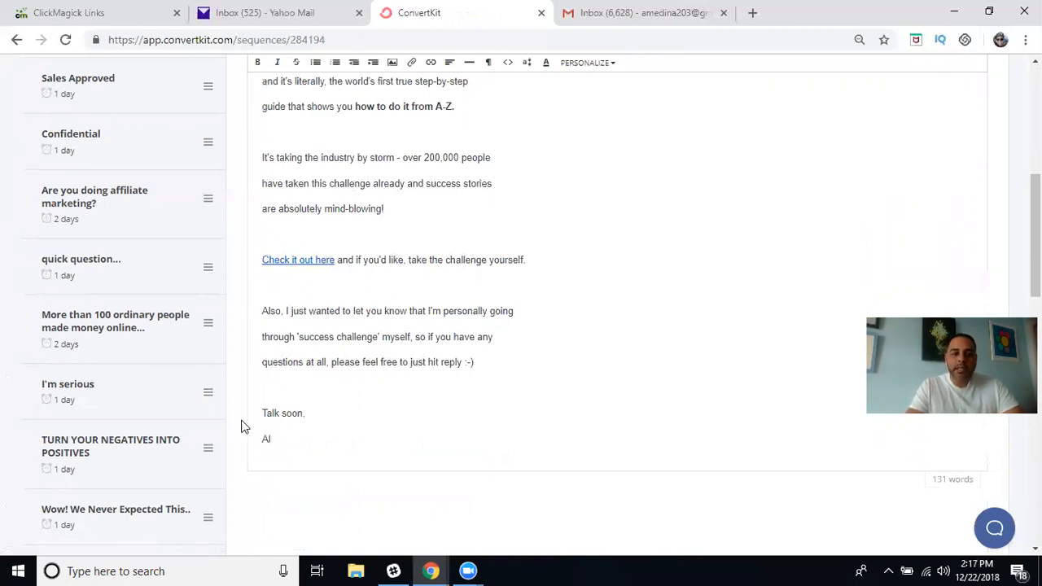
{"action": "scroll", "coordinate": [561, 281], "scroll_direction": "up", "scroll_amount": 4}
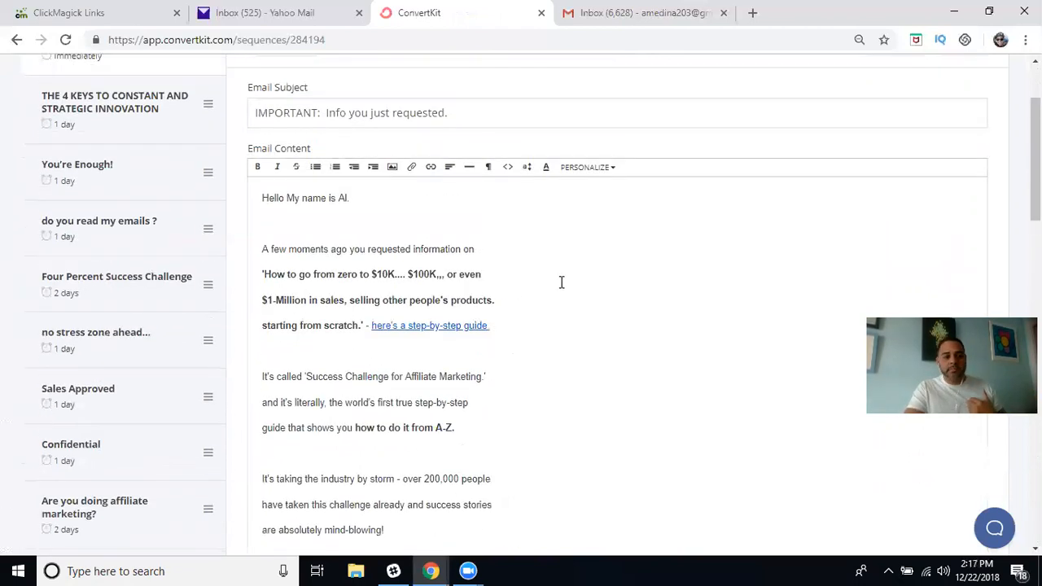
{"action": "scroll", "coordinate": [561, 282], "scroll_direction": "down", "scroll_amount": 1}
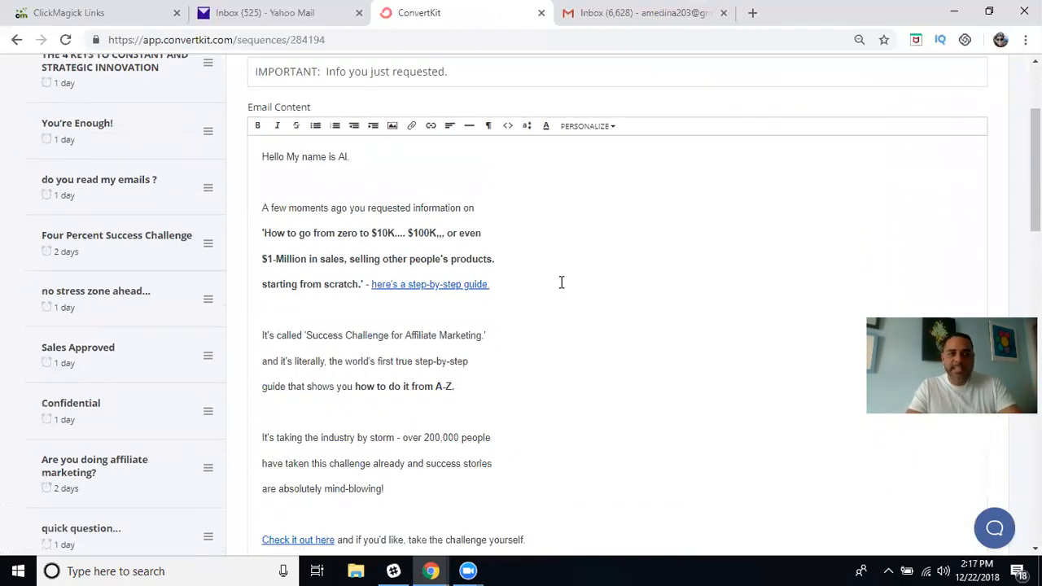
{"action": "scroll", "coordinate": [561, 282], "scroll_direction": "up", "scroll_amount": 1}
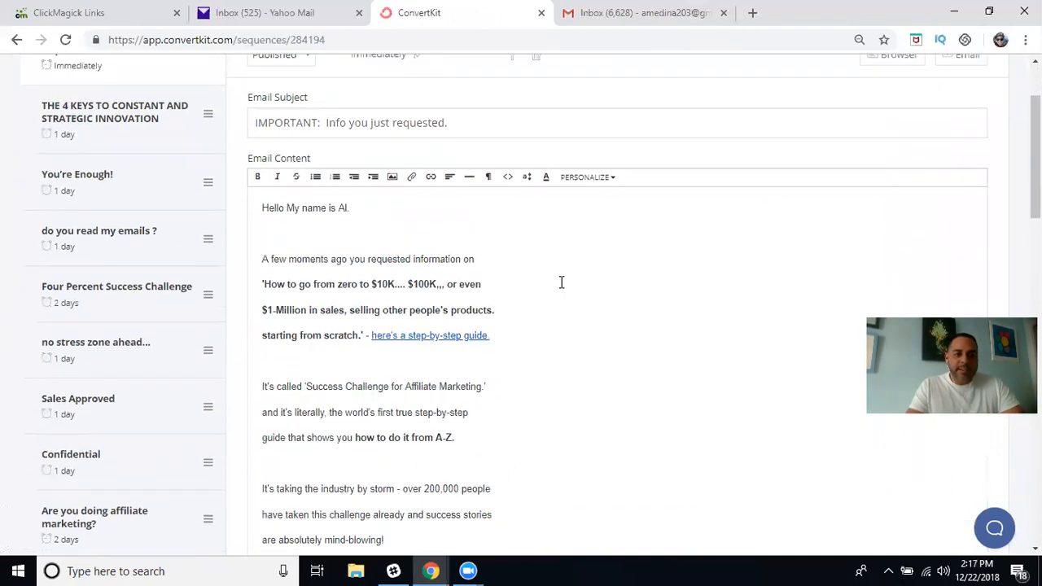
{"action": "scroll", "coordinate": [561, 282], "scroll_direction": "up", "scroll_amount": 2}
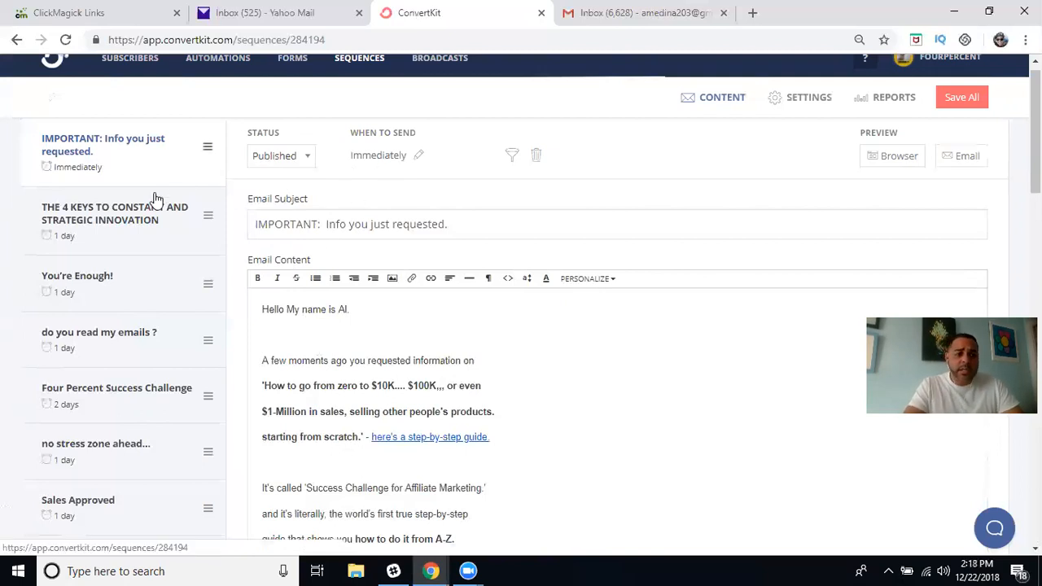
Review the strategic innovation, 'You're Enough!' and 'do you read my emails ?' emails.
{"action": "left_click", "coordinate": [165, 237]}
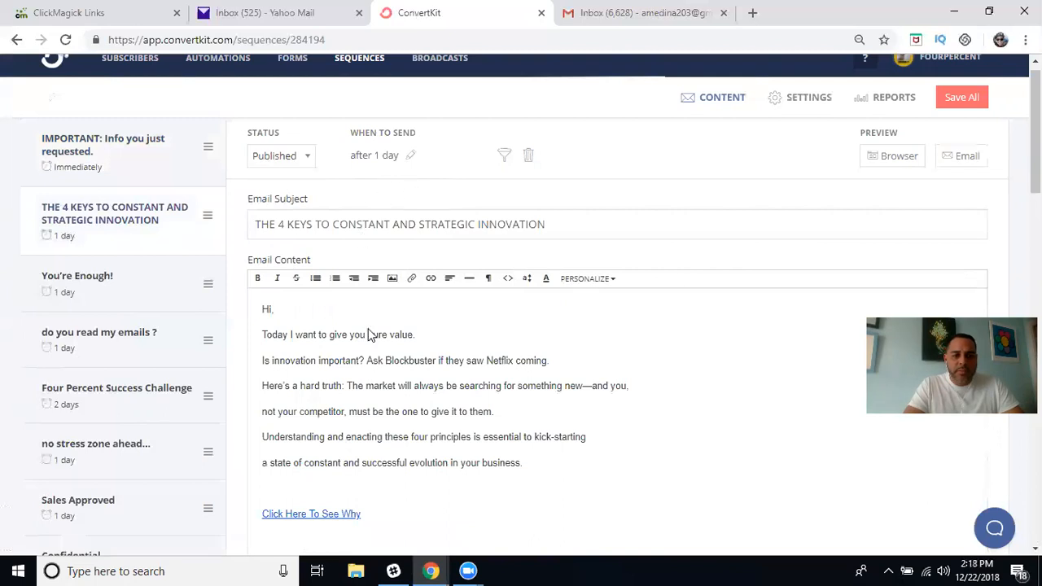
{"action": "scroll", "coordinate": [373, 359], "scroll_direction": "down", "scroll_amount": 1}
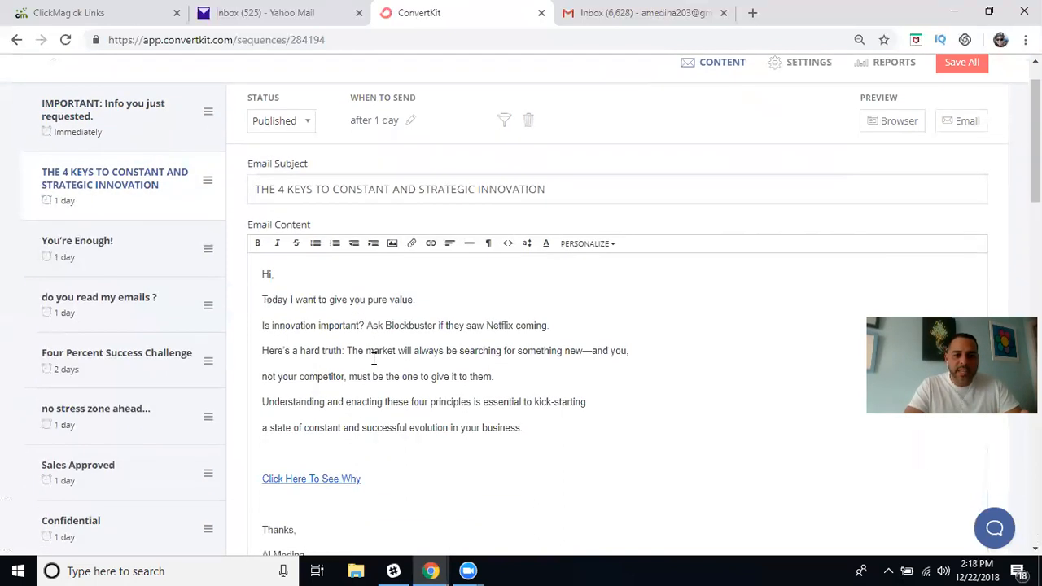
{"action": "scroll", "coordinate": [374, 358], "scroll_direction": "down", "scroll_amount": 1}
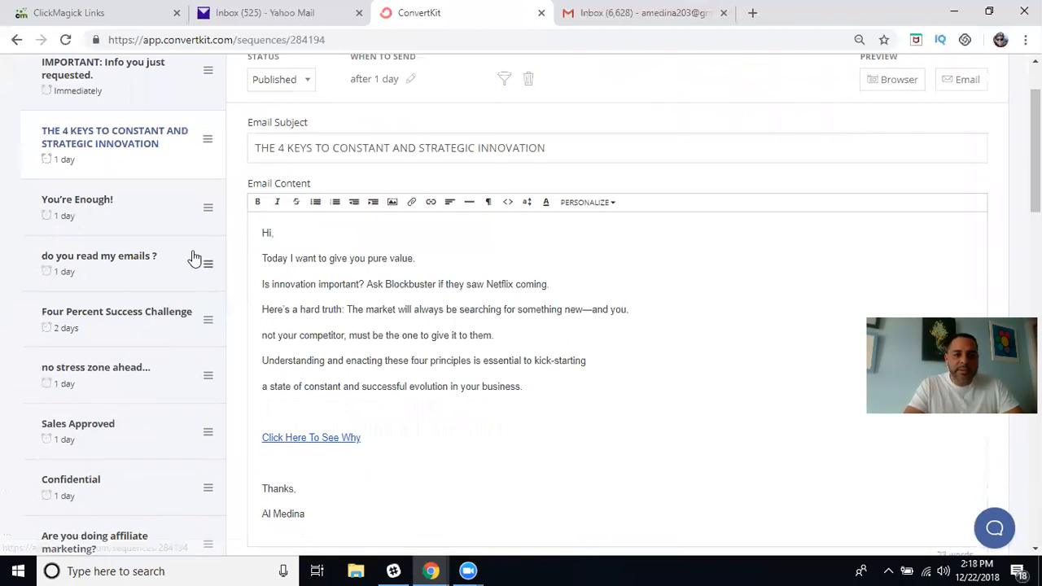
{"action": "left_click", "coordinate": [151, 218]}
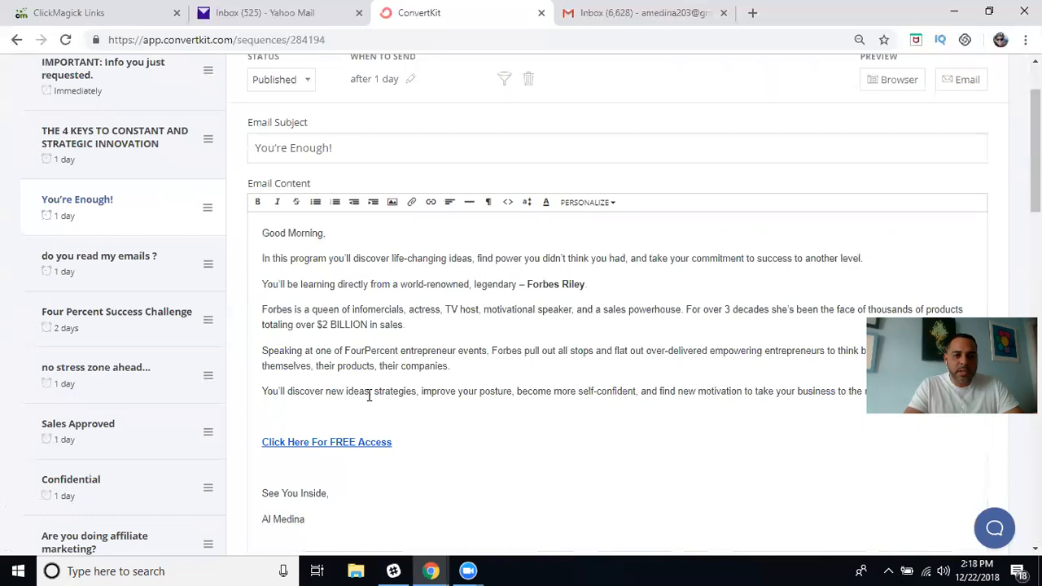
{"action": "left_click", "coordinate": [156, 271]}
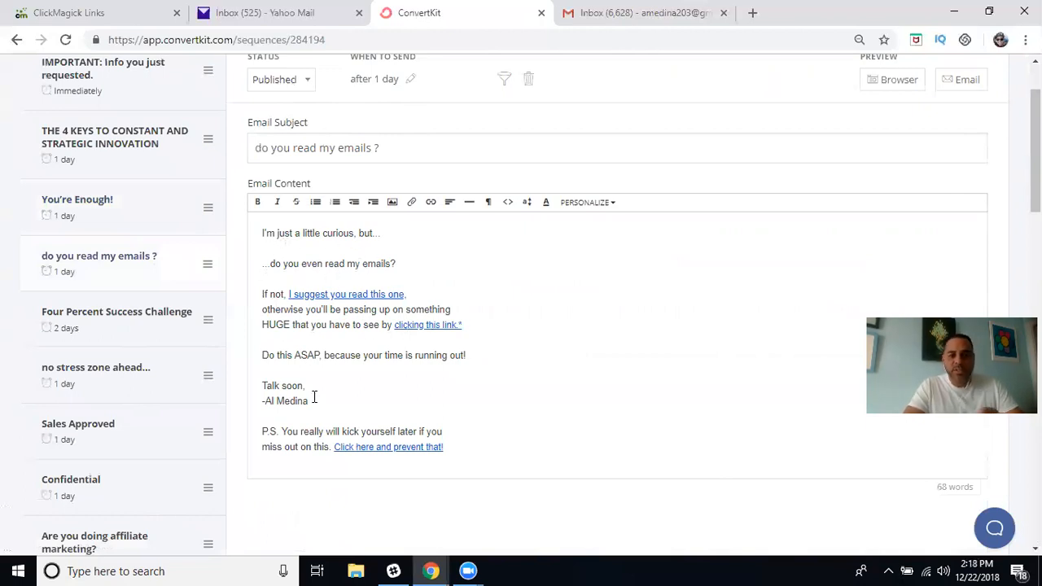
{"action": "scroll", "coordinate": [314, 396], "scroll_direction": "down", "scroll_amount": 1}
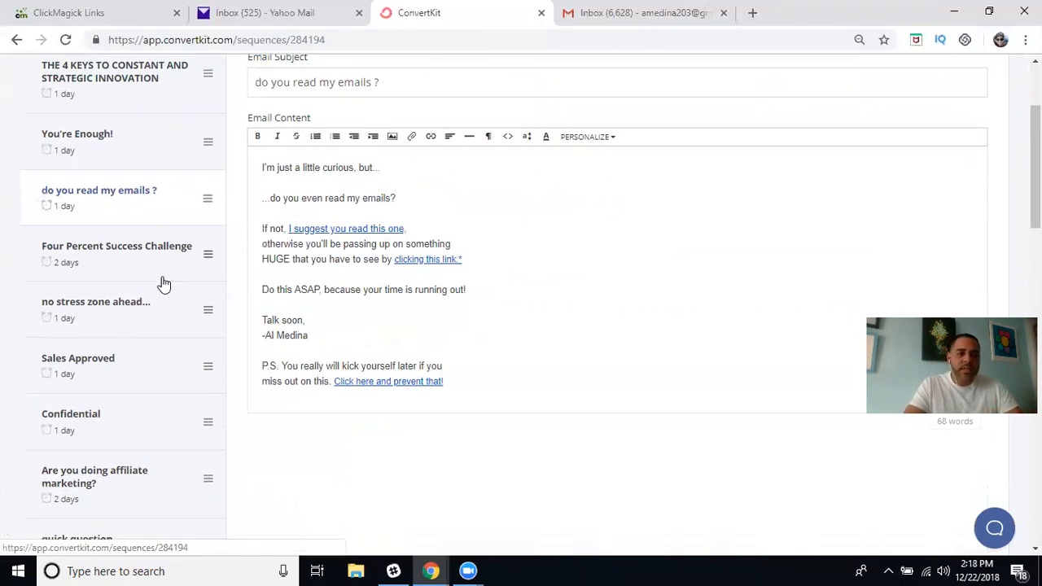
Review the 'Four Percent Success Challenge' email, then the 'no stress zone ahead...' email.
{"action": "left_click", "coordinate": [174, 263]}
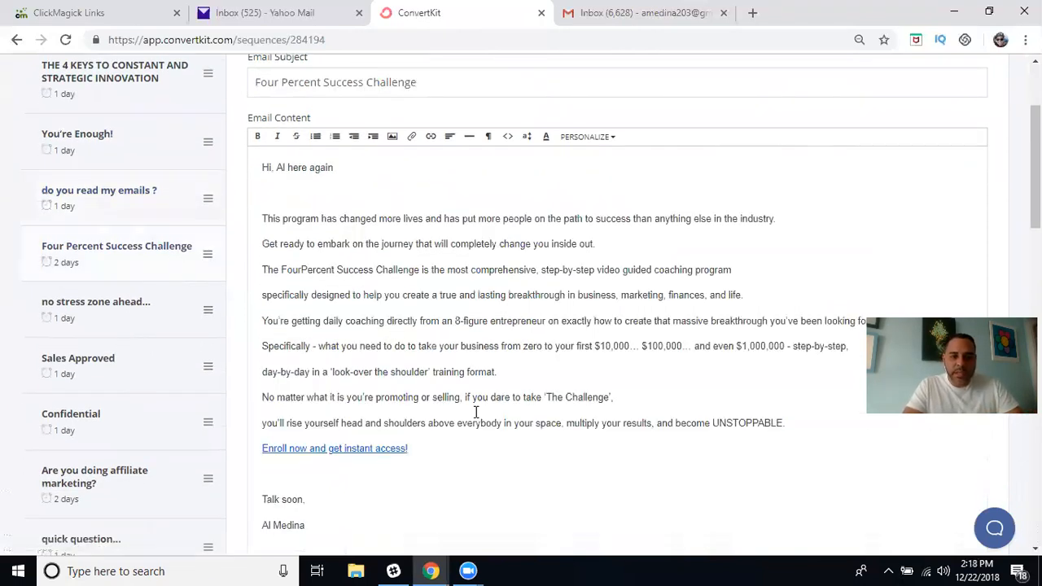
{"action": "scroll", "coordinate": [476, 412], "scroll_direction": "down", "scroll_amount": 2}
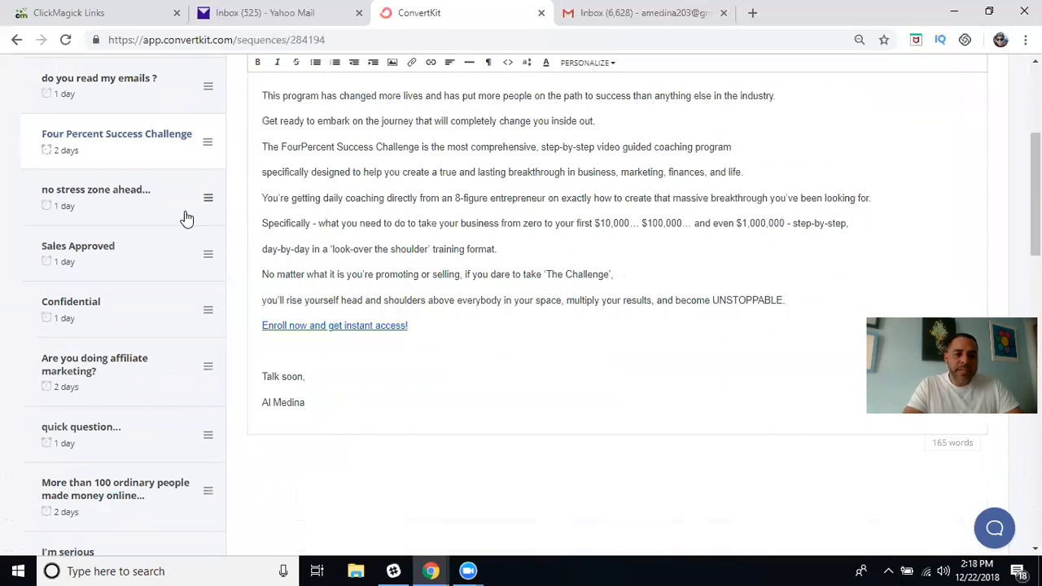
{"action": "left_click", "coordinate": [169, 213]}
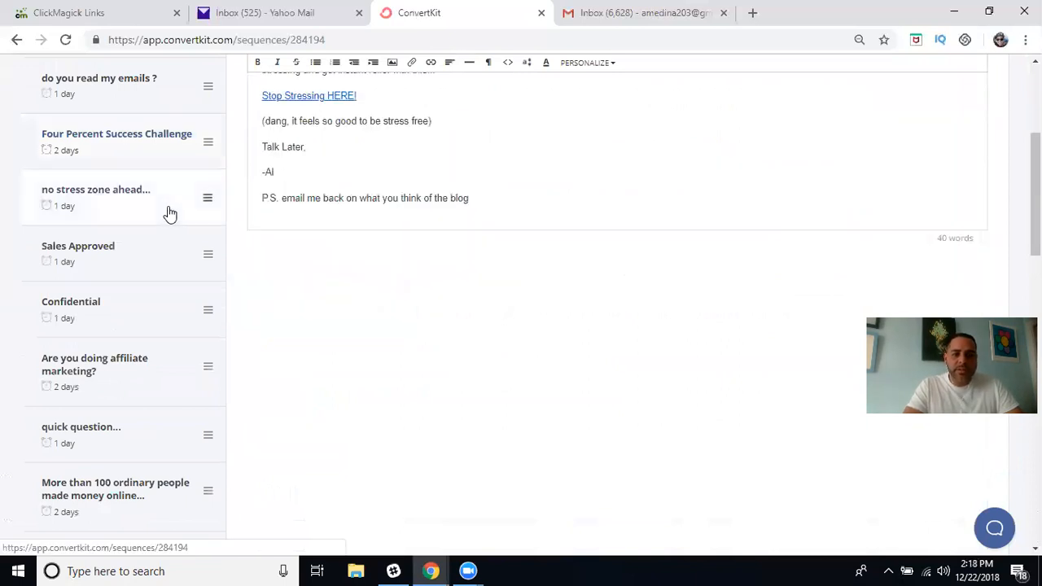
{"action": "scroll", "coordinate": [395, 208], "scroll_direction": "up", "scroll_amount": 4}
{"action": "scroll", "coordinate": [396, 209], "scroll_direction": "down", "scroll_amount": 3}
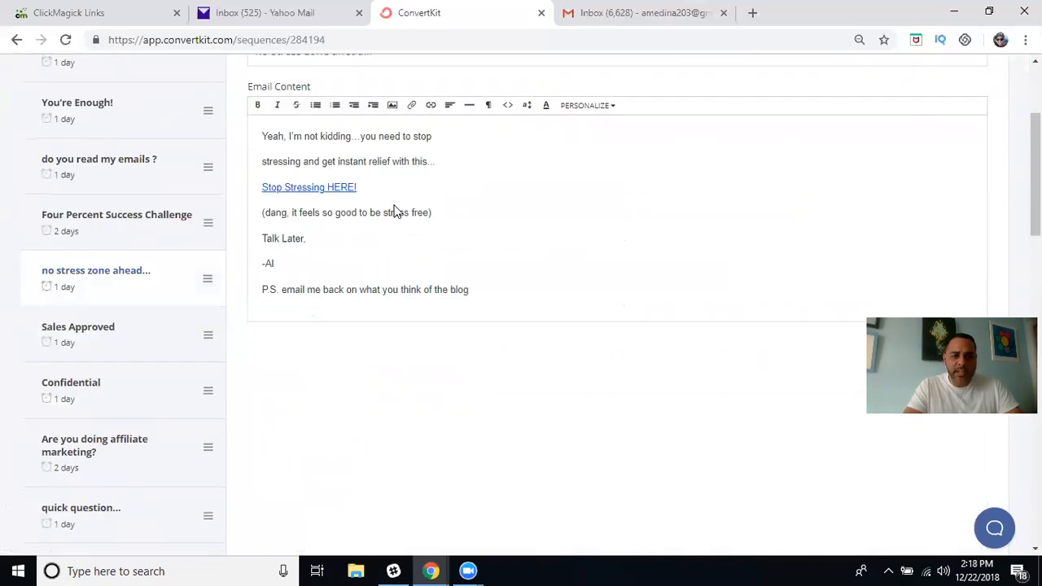
{"action": "scroll", "coordinate": [381, 184], "scroll_direction": "up", "scroll_amount": 1}
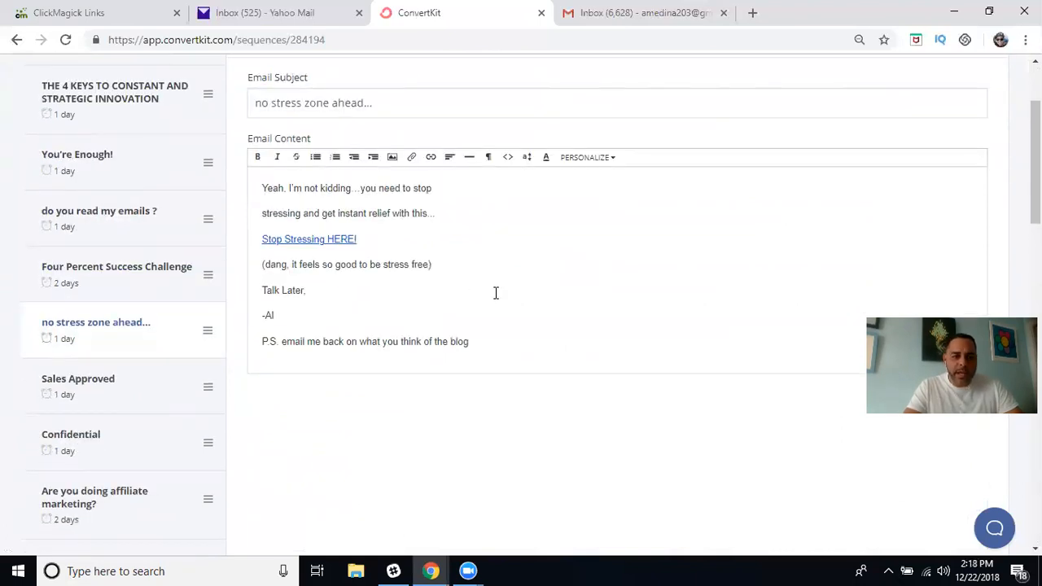
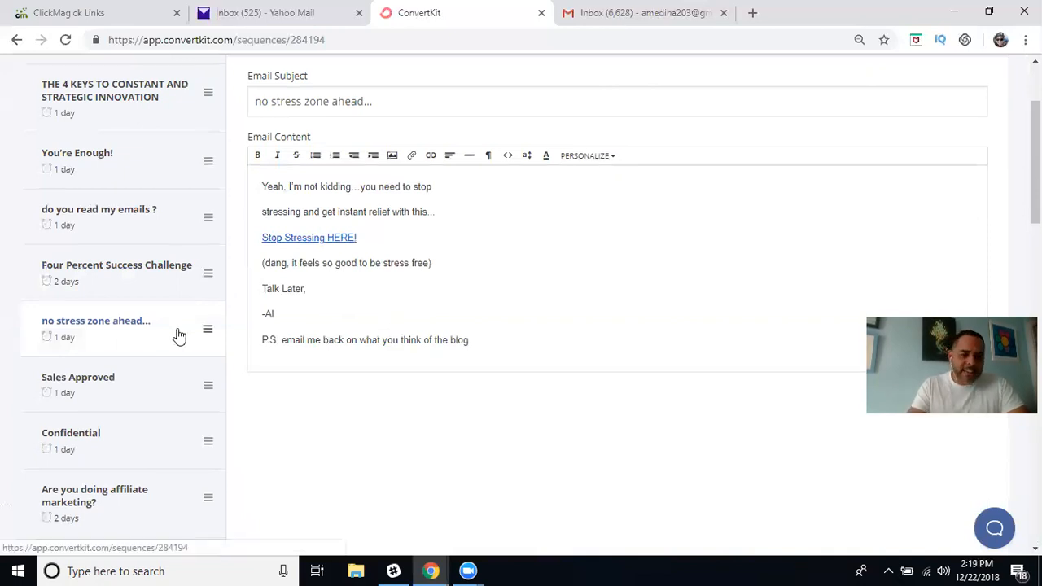
Finish scrolling through the current email, then switch to the other ConvertKit window.
{"action": "scroll", "coordinate": [174, 336], "scroll_direction": "down", "scroll_amount": 4}
{"action": "scroll", "coordinate": [179, 336], "scroll_direction": "down", "scroll_amount": 1}
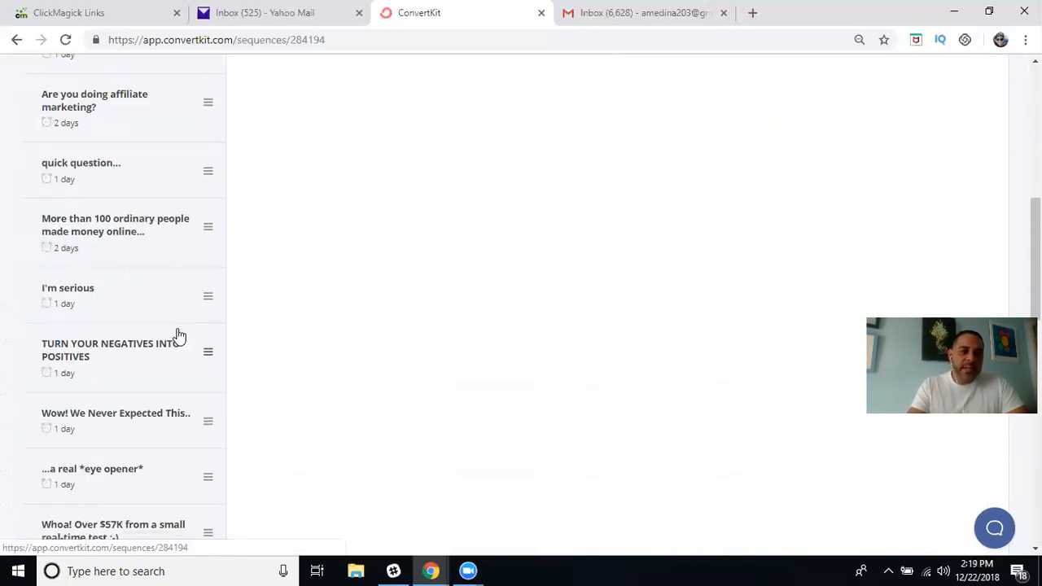
{"action": "scroll", "coordinate": [123, 116], "scroll_direction": "up", "scroll_amount": 4}
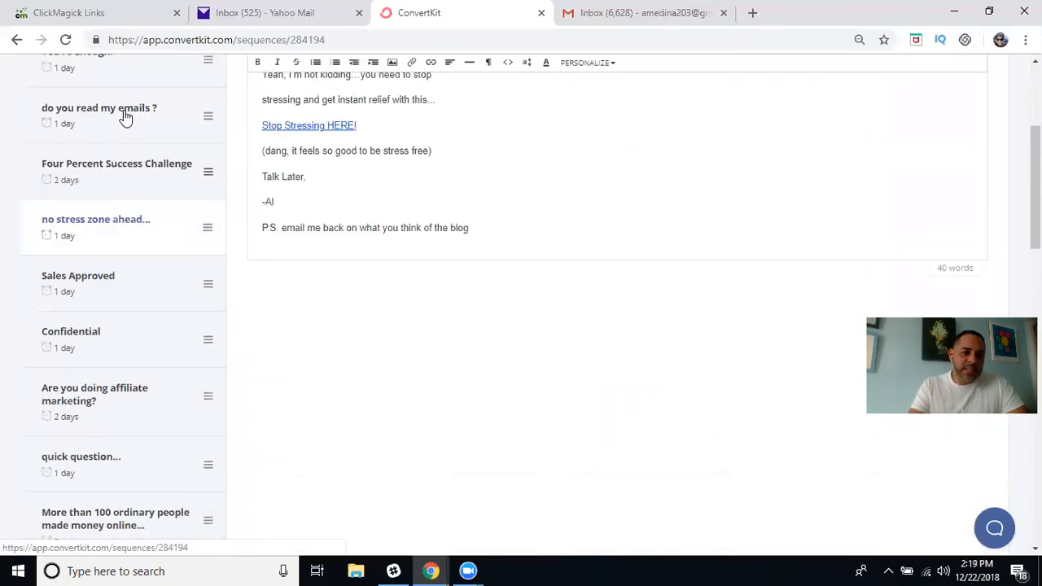
{"action": "scroll", "coordinate": [125, 118], "scroll_direction": "up", "scroll_amount": 2}
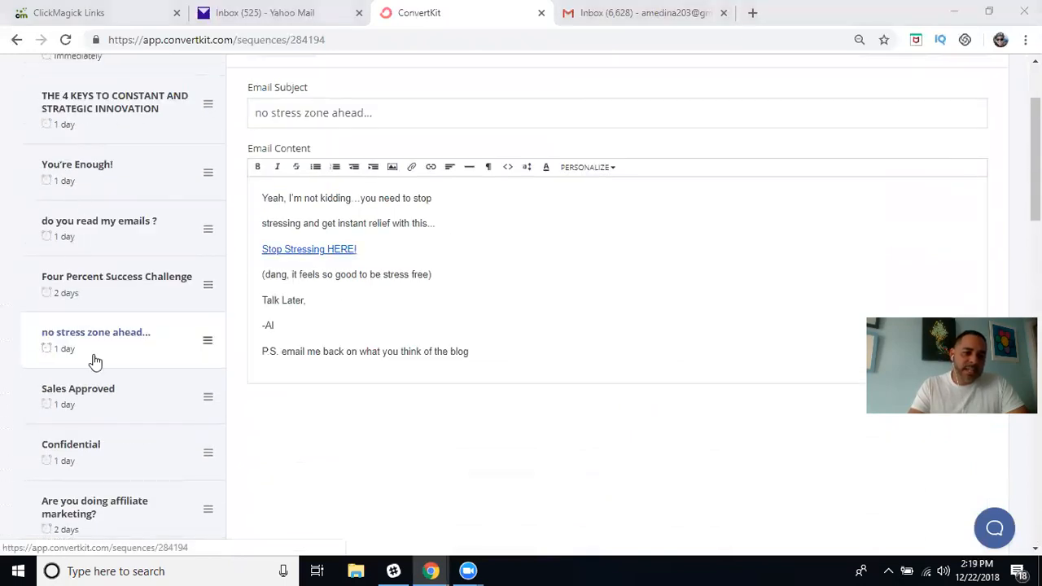
{"action": "scroll", "coordinate": [94, 361], "scroll_direction": "down", "scroll_amount": 3}
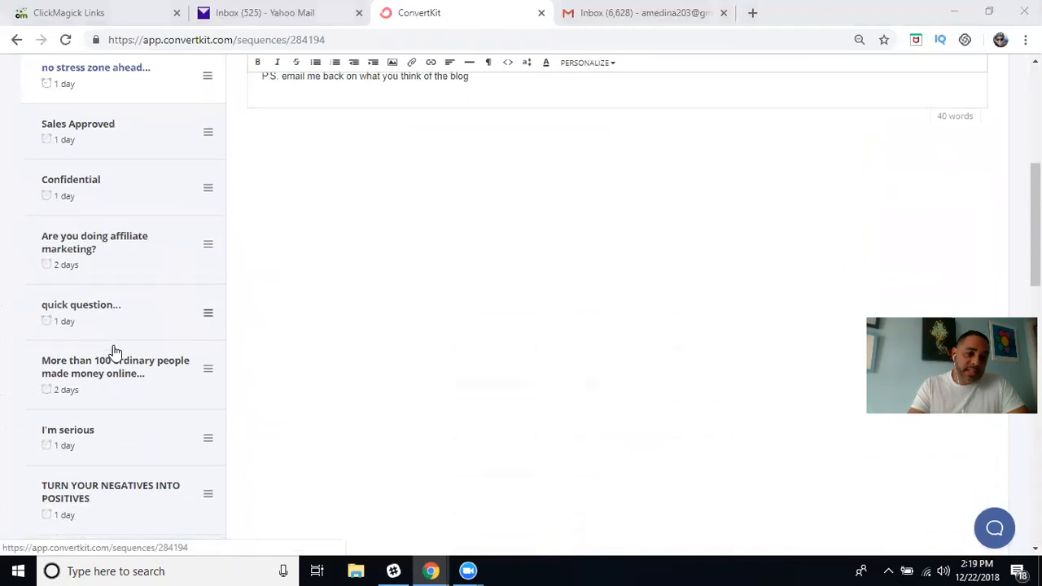
{"action": "scroll", "coordinate": [109, 413], "scroll_direction": "down", "scroll_amount": 2}
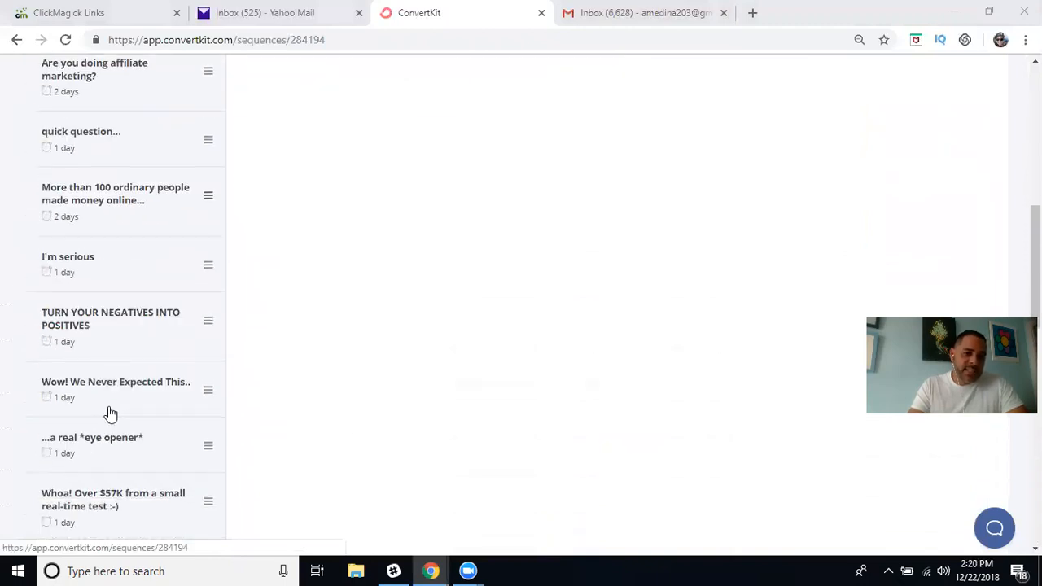
{"action": "scroll", "coordinate": [147, 387], "scroll_direction": "down", "scroll_amount": 2}
{"action": "scroll", "coordinate": [147, 386], "scroll_direction": "down", "scroll_amount": 3}
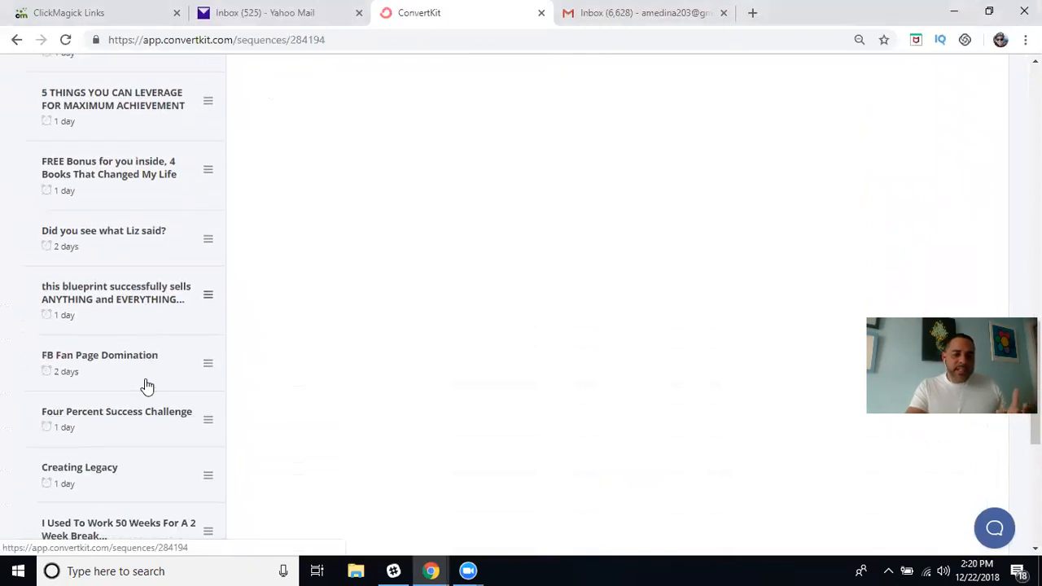
{"action": "scroll", "coordinate": [147, 387], "scroll_direction": "down", "scroll_amount": 5}
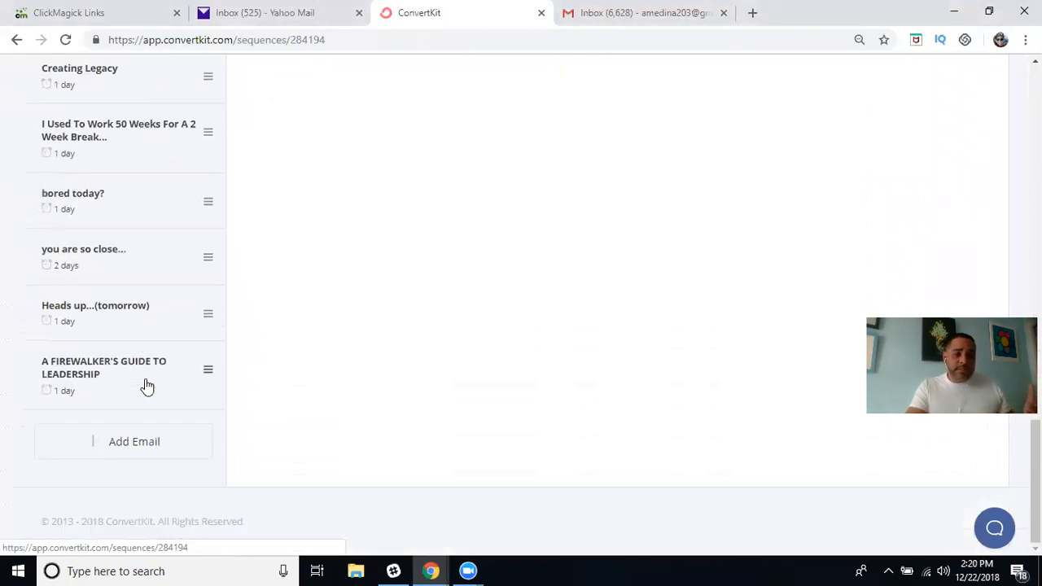
{"action": "scroll", "coordinate": [146, 387], "scroll_direction": "up", "scroll_amount": 10}
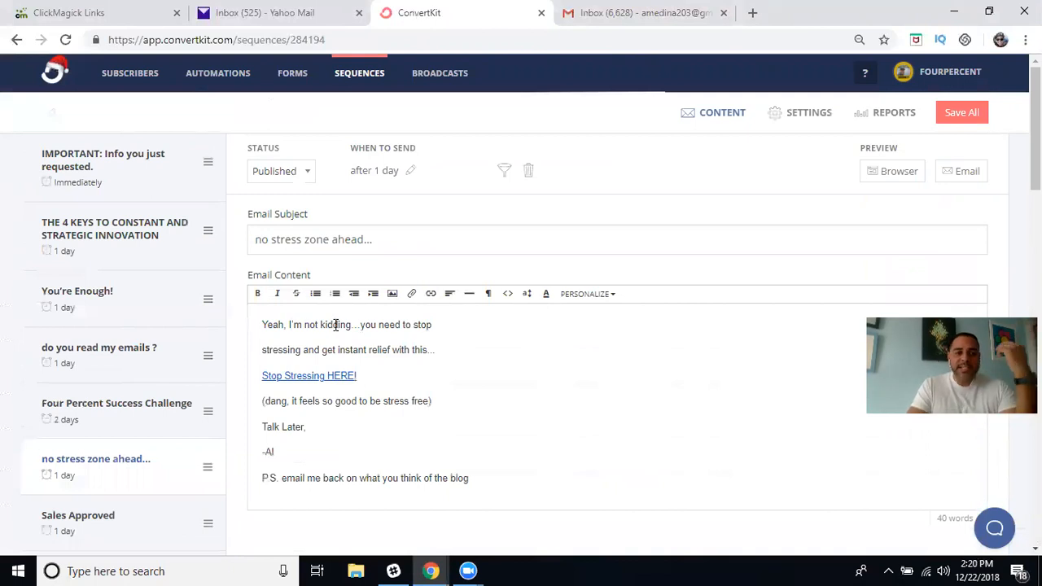
{"action": "scroll", "coordinate": [185, 332], "scroll_direction": "down", "scroll_amount": 5}
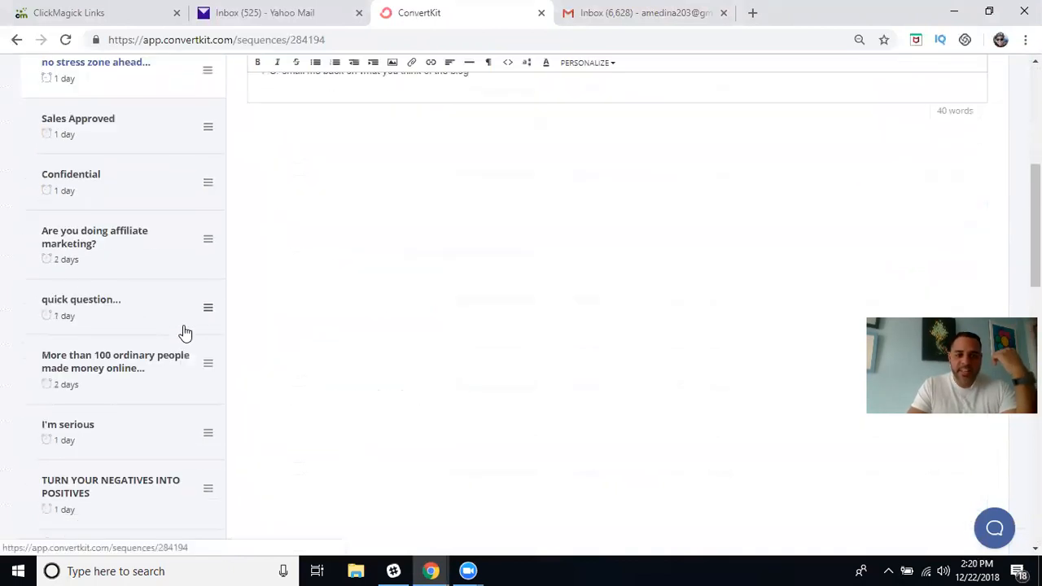
{"action": "scroll", "coordinate": [185, 332], "scroll_direction": "up", "scroll_amount": 5}
{"action": "mouse_move", "coordinate": [431, 571]}
{"action": "left_click", "coordinate": [511, 499]}
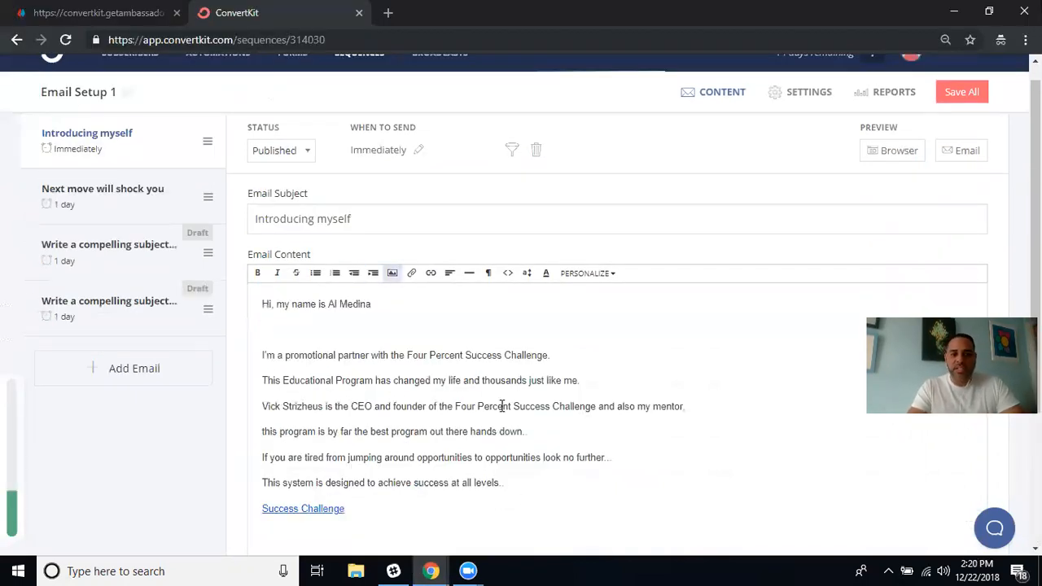
Set the third and fourth emails of Email Setup 1 to Published.
{"action": "left_click", "coordinate": [172, 258]}
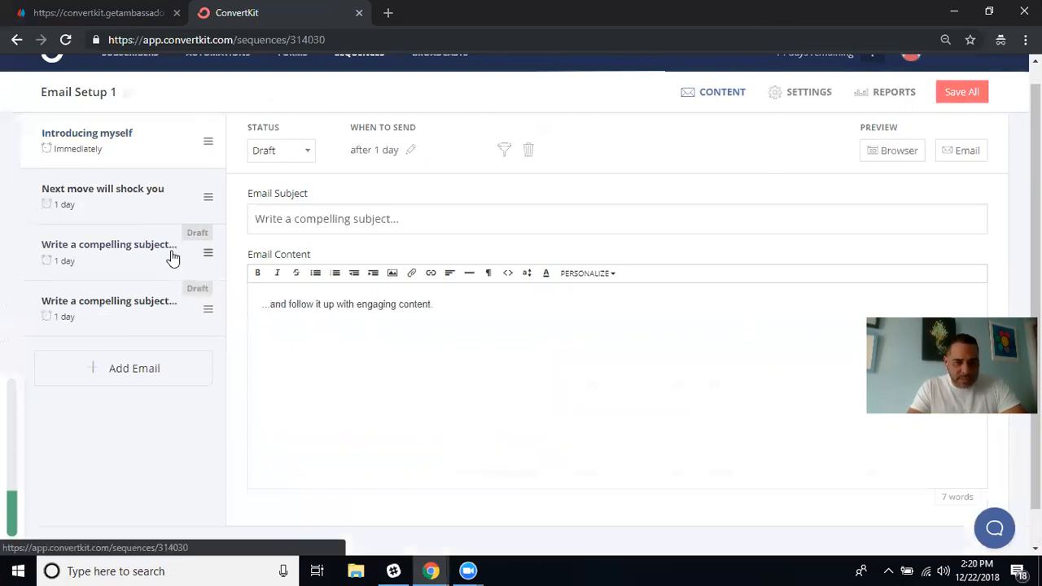
{"action": "left_click", "coordinate": [307, 155]}
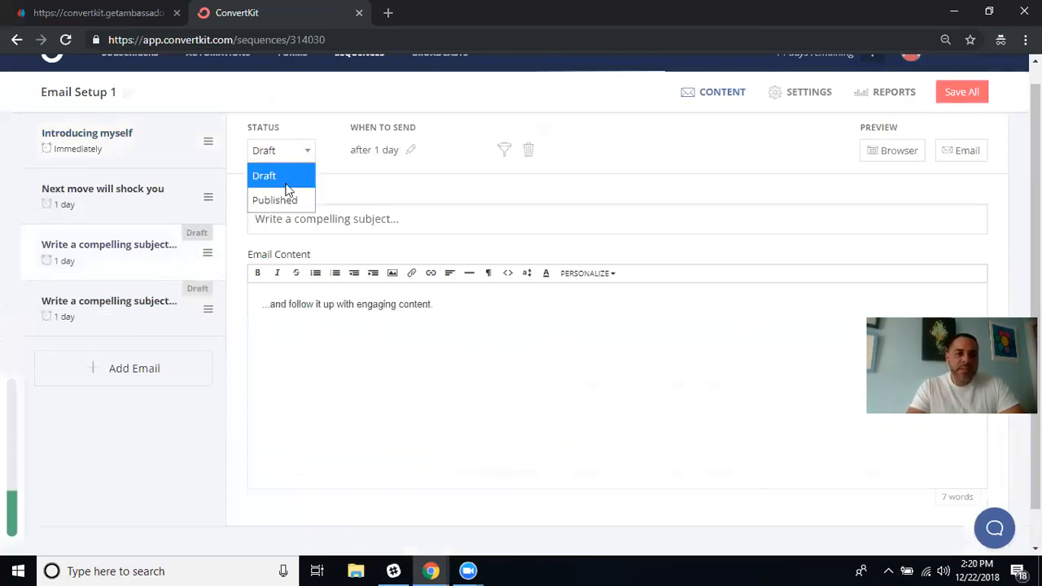
{"action": "left_click", "coordinate": [281, 204]}
{"action": "left_click", "coordinate": [180, 310]}
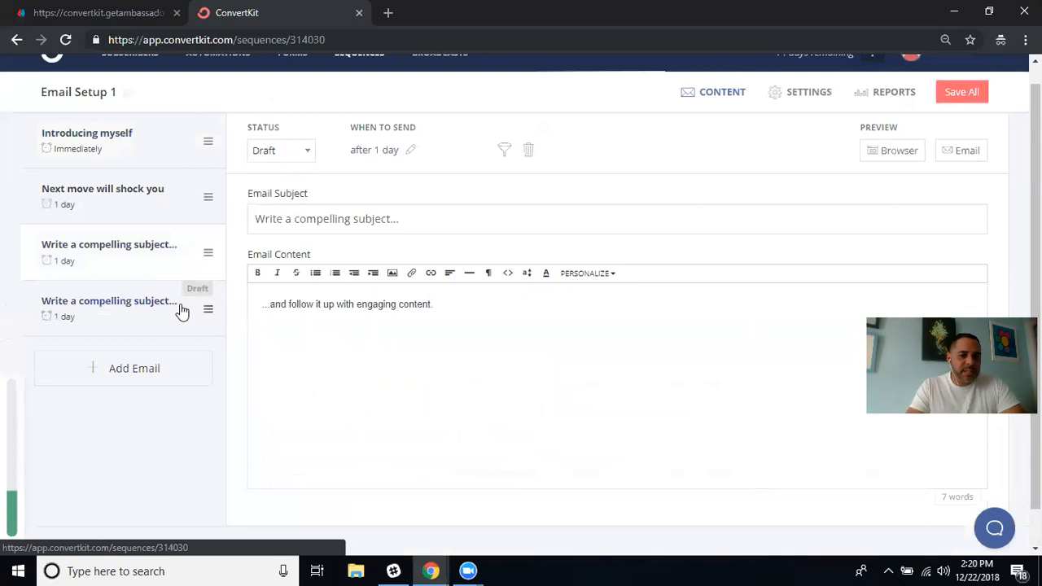
{"action": "left_click", "coordinate": [298, 158]}
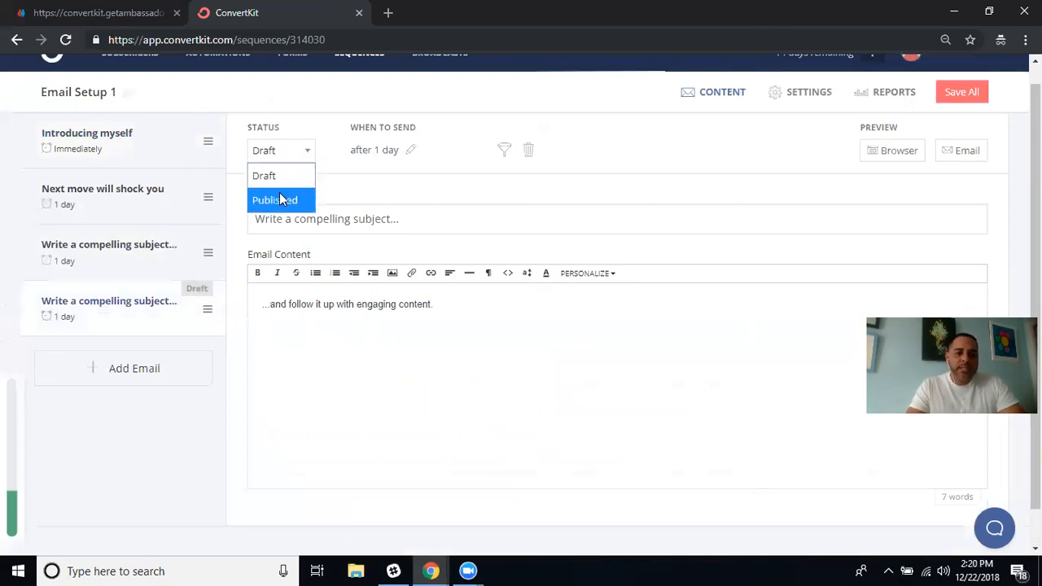
{"action": "left_click", "coordinate": [275, 202]}
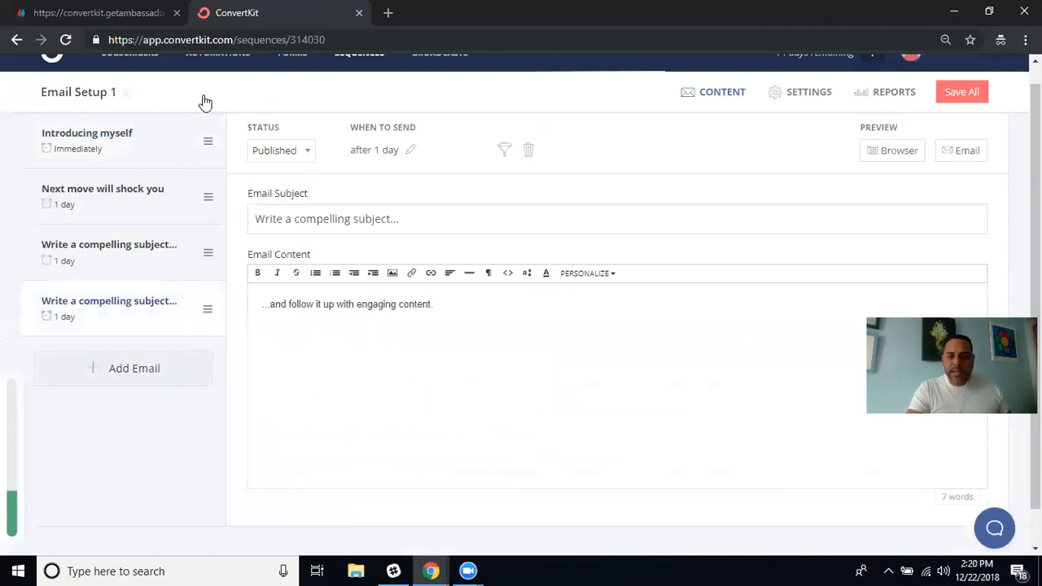
Save all email changes and return to the Sequences overview.
{"action": "scroll", "coordinate": [186, 441], "scroll_direction": "down", "scroll_amount": 1}
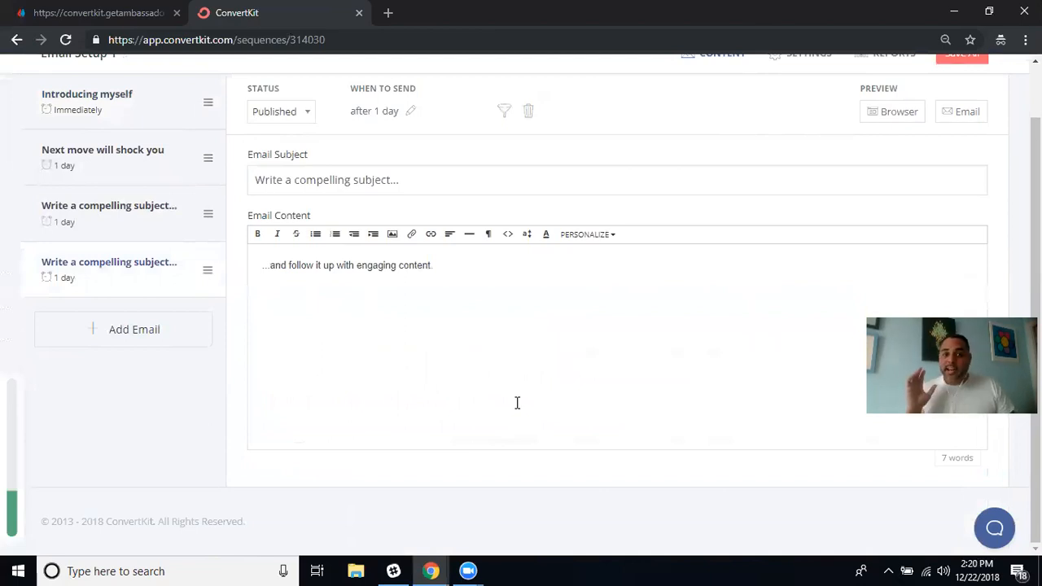
{"action": "scroll", "coordinate": [517, 402], "scroll_direction": "up", "scroll_amount": 1}
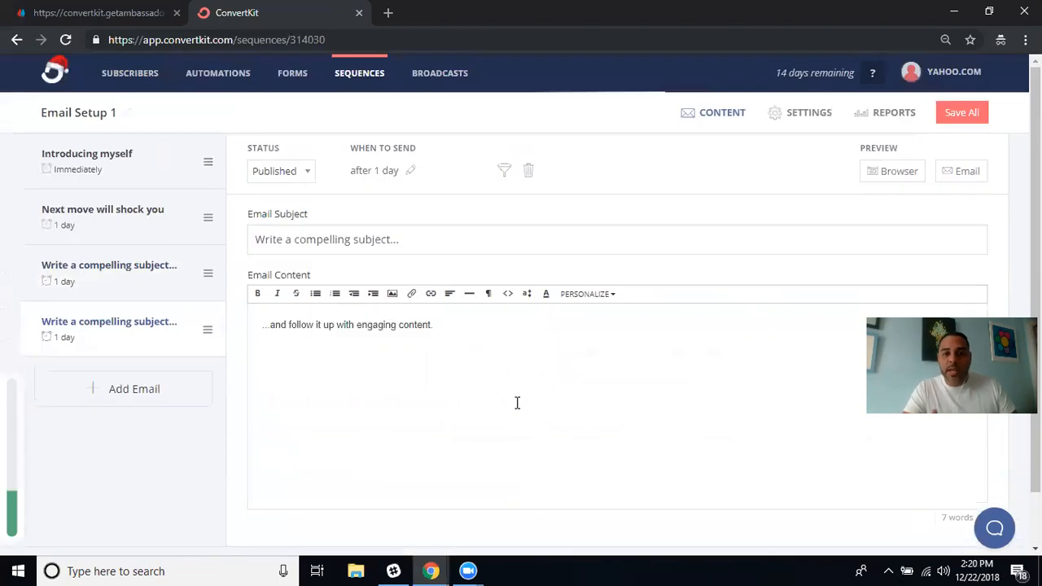
{"action": "left_click", "coordinate": [969, 114]}
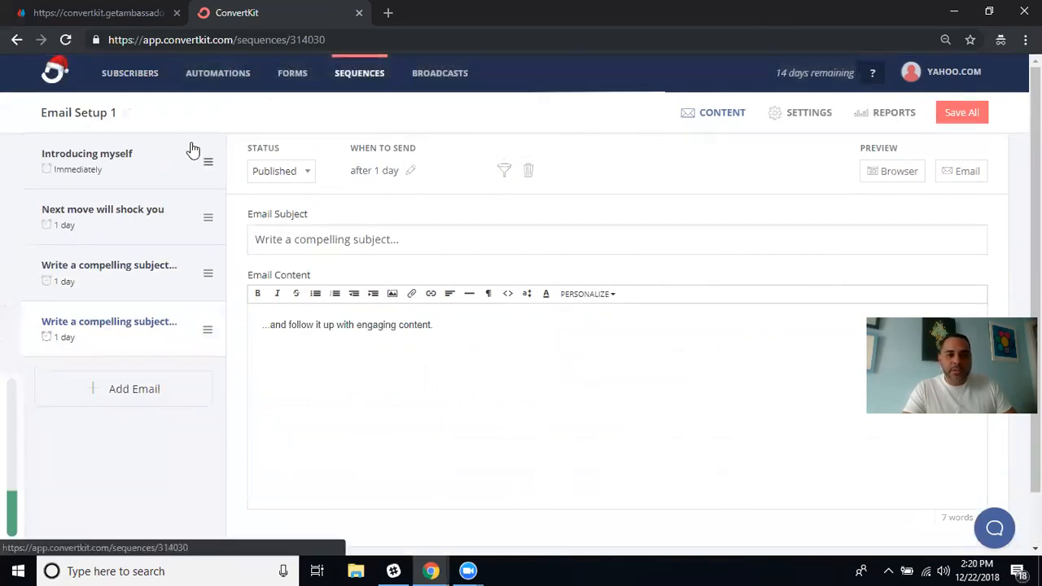
{"action": "left_click", "coordinate": [361, 81]}
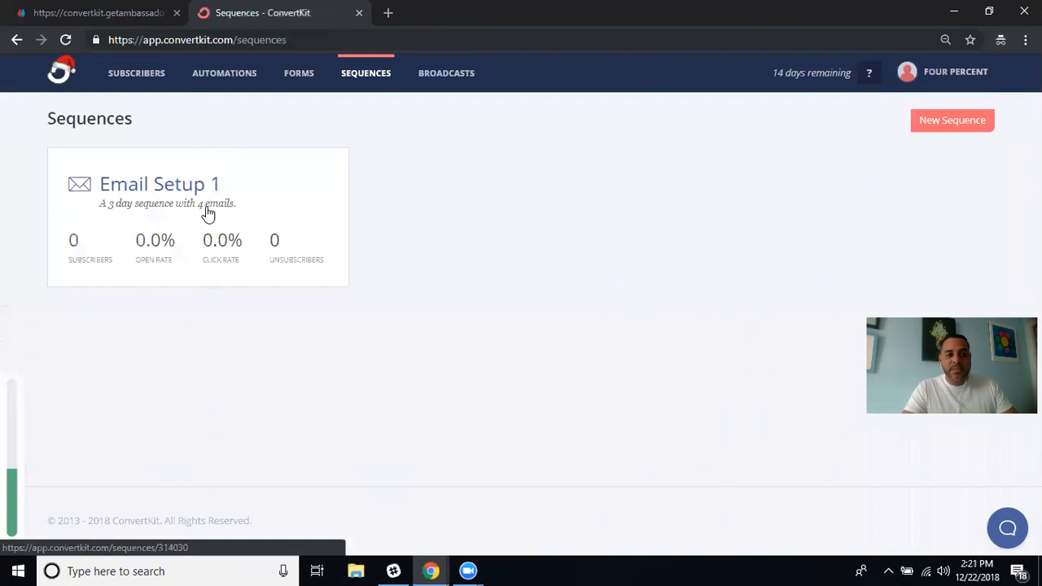
{"action": "left_click", "coordinate": [186, 195]}
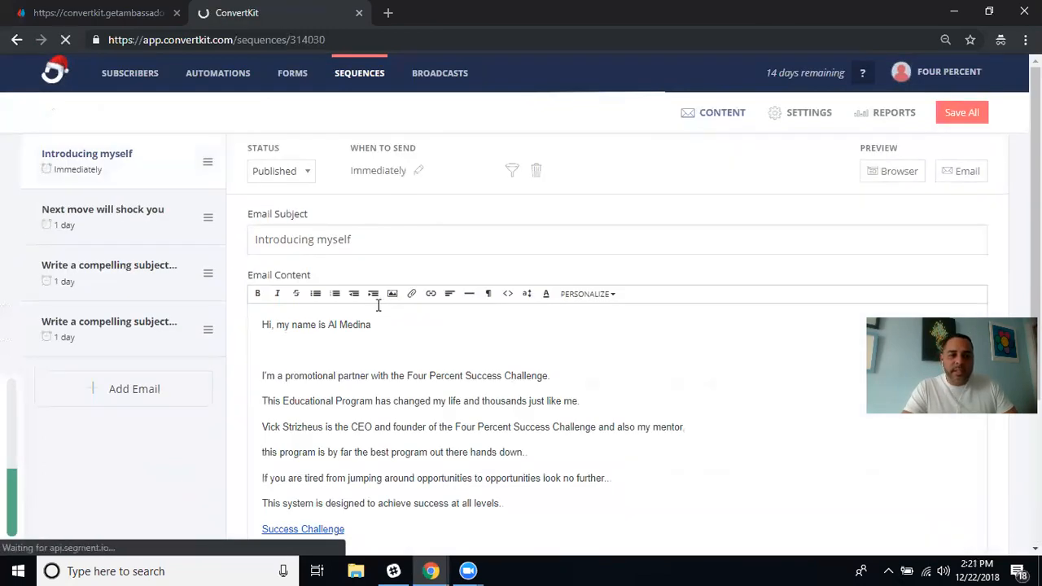
{"action": "left_click", "coordinate": [175, 273]}
{"action": "left_click", "coordinate": [176, 331]}
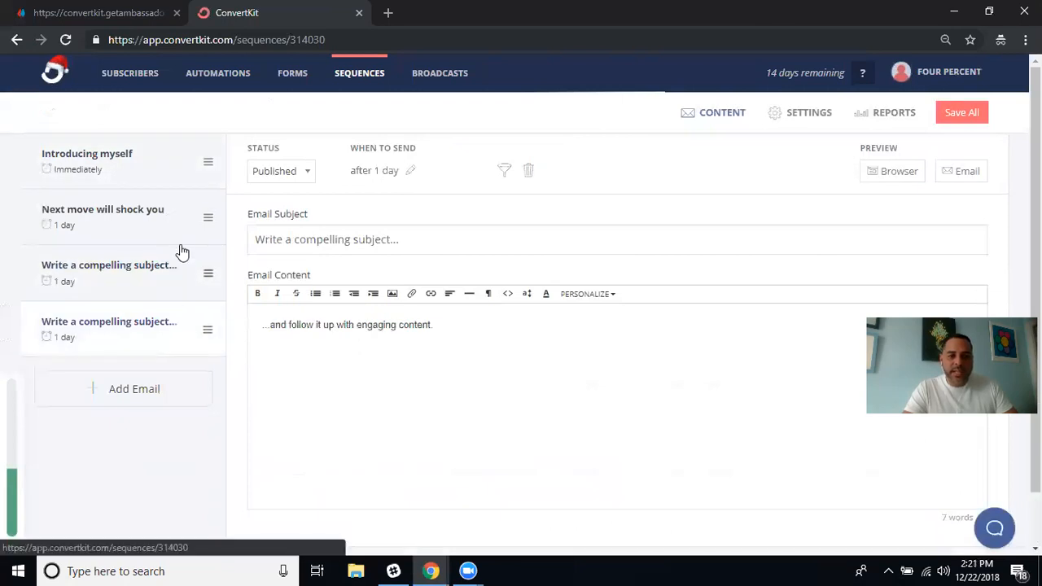
{"action": "left_click", "coordinate": [175, 165]}
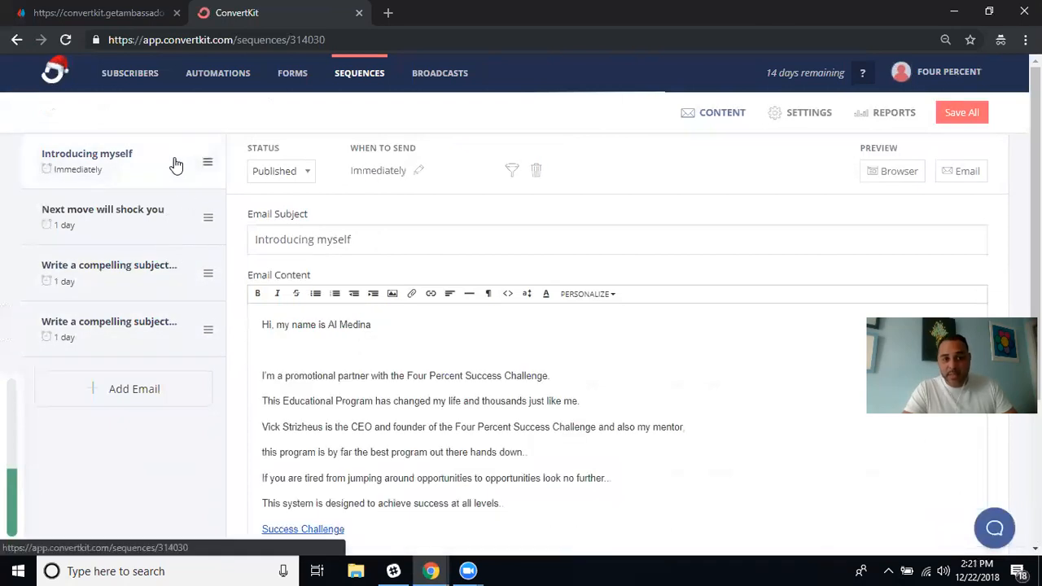
{"action": "left_click", "coordinate": [361, 78]}
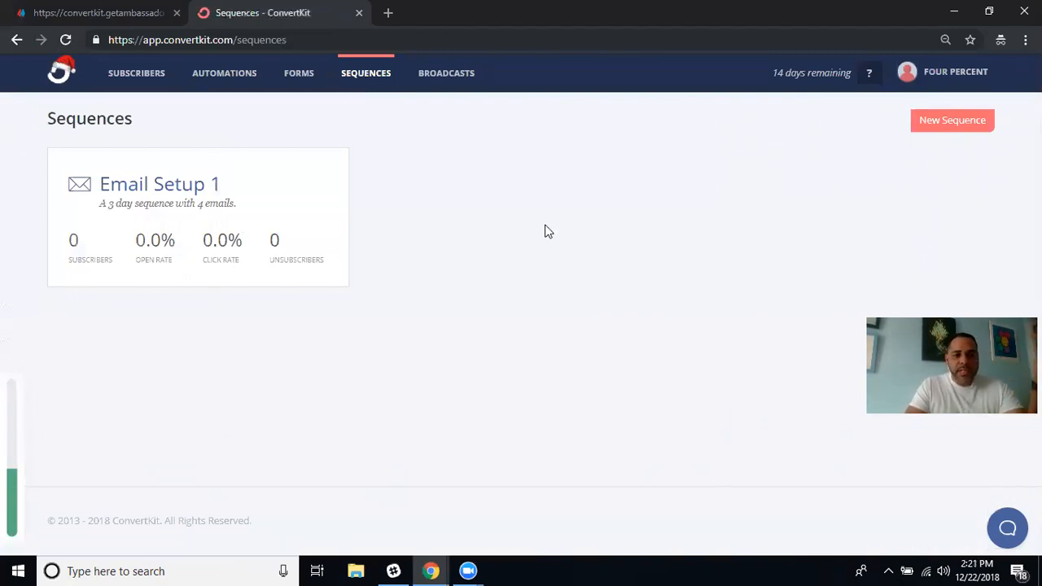
{"action": "left_click", "coordinate": [956, 123]}
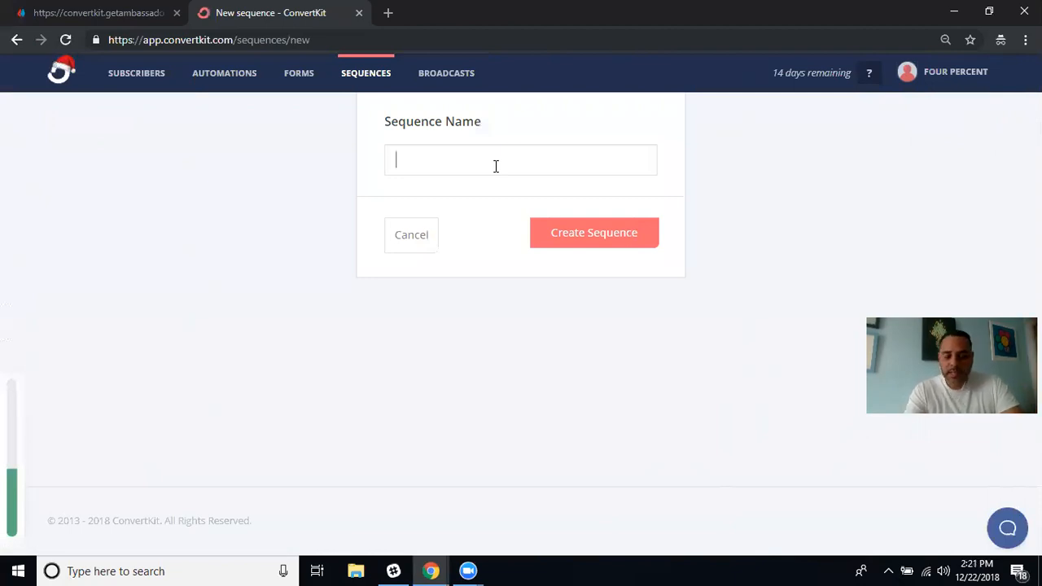
Create the sequence 'email sequence 2' and publish its first email.
{"action": "type", "text": "email sequence"}
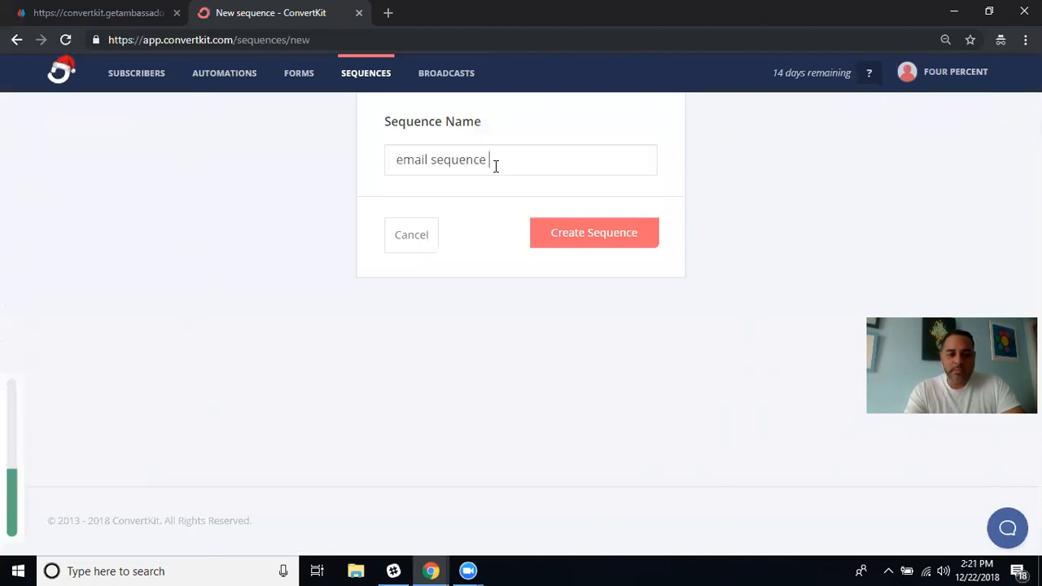
{"action": "type", "text": " 2"}
{"action": "left_click", "coordinate": [591, 235]}
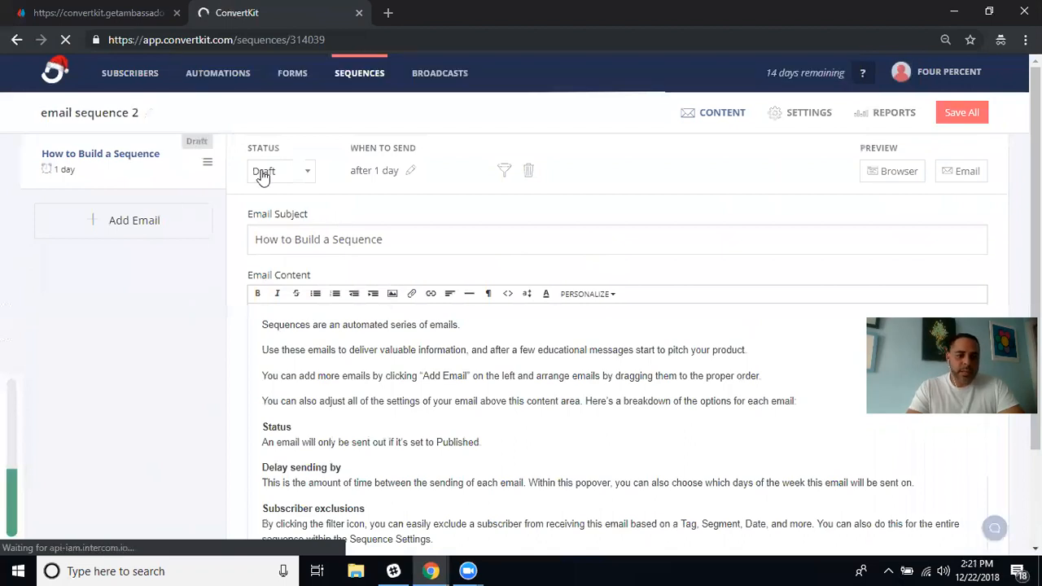
{"action": "left_click", "coordinate": [305, 173]}
{"action": "left_click", "coordinate": [277, 221]}
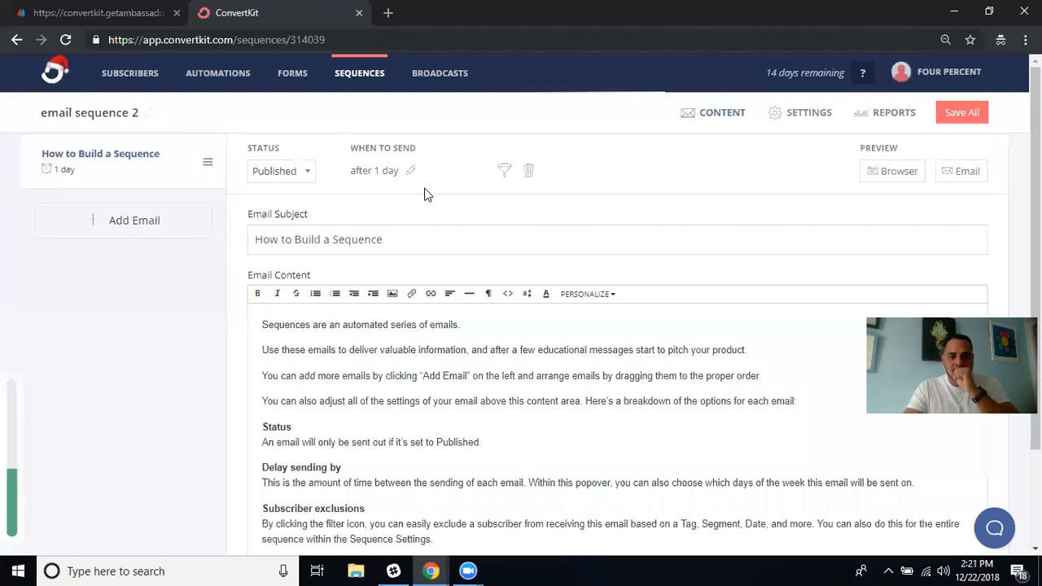
Change the first email's send delay from 1 day to 0 days and save.
{"action": "left_click", "coordinate": [410, 173]}
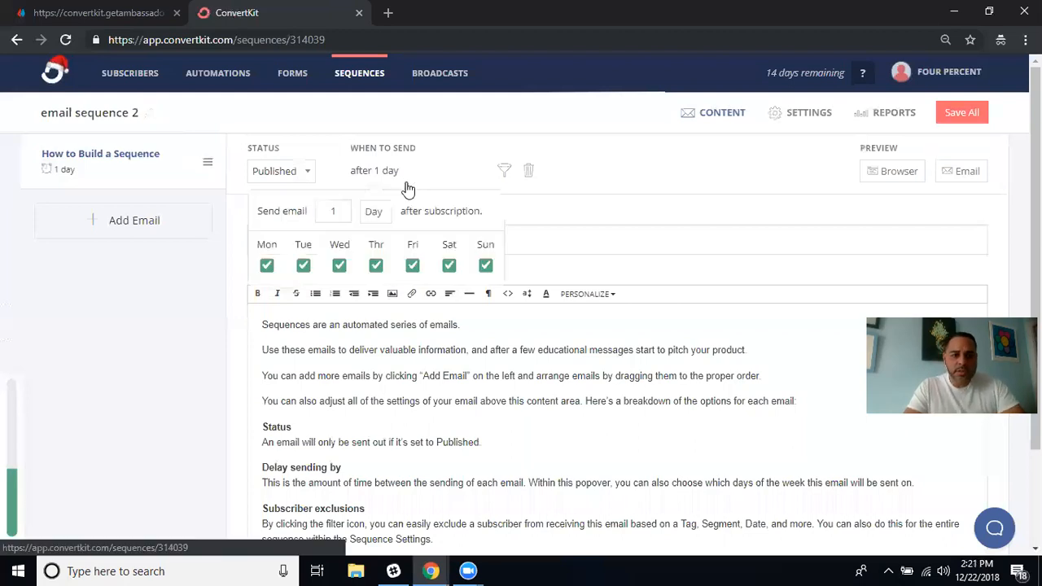
{"action": "left_click", "coordinate": [347, 209]}
{"action": "key", "text": "BackSpace"}
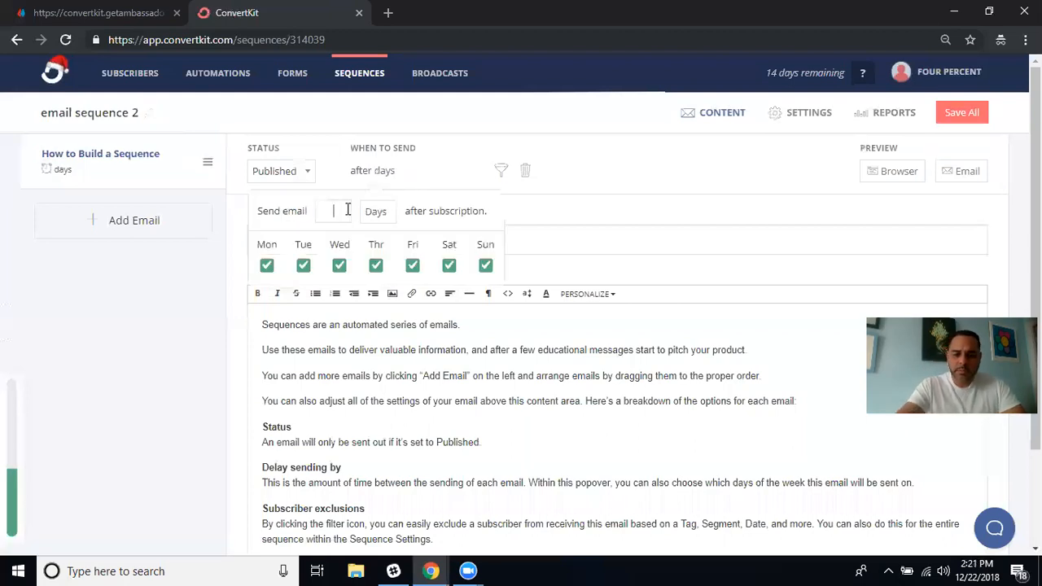
{"action": "type", "text": "0"}
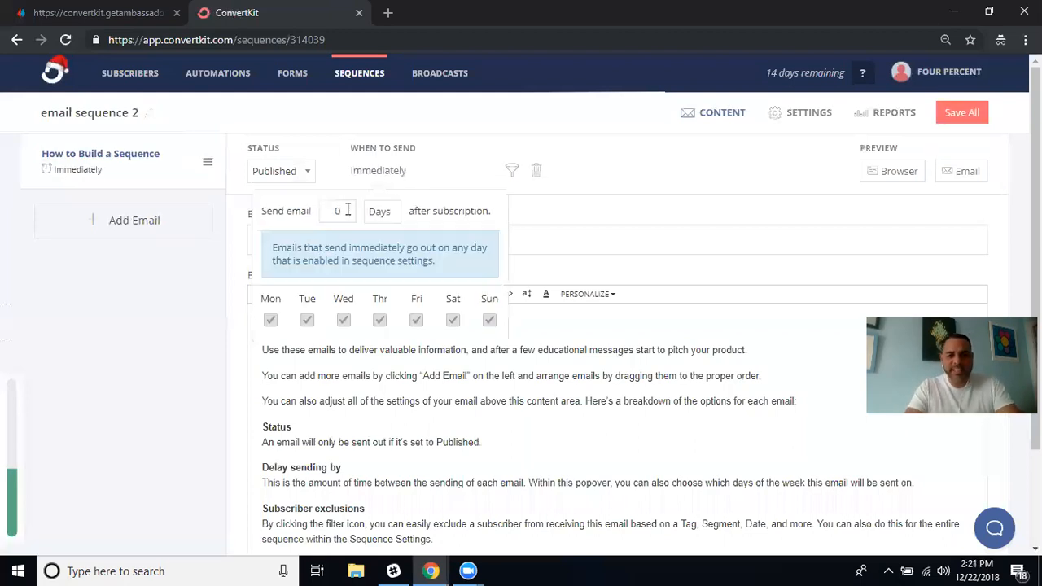
{"action": "left_click", "coordinate": [472, 171]}
{"action": "left_click", "coordinate": [957, 116]}
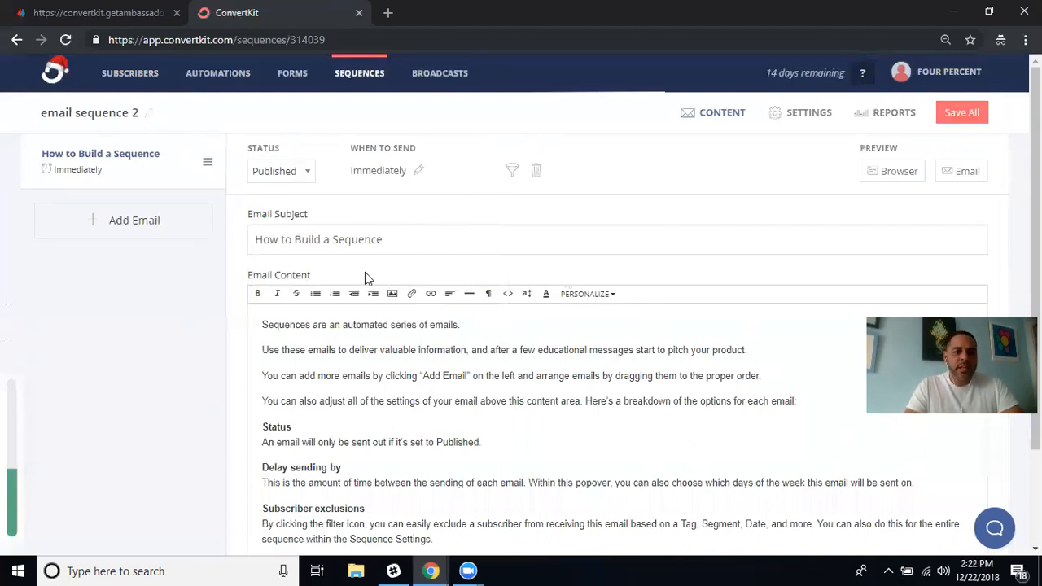
Add a second email, set it to Published, and save all emails.
{"action": "left_click", "coordinate": [149, 231]}
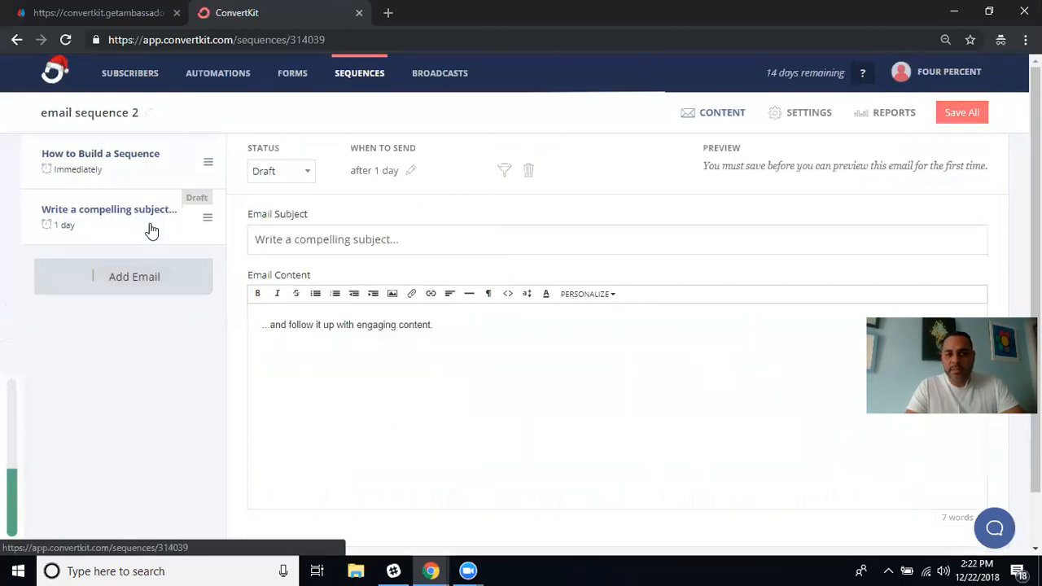
{"action": "left_click", "coordinate": [297, 179]}
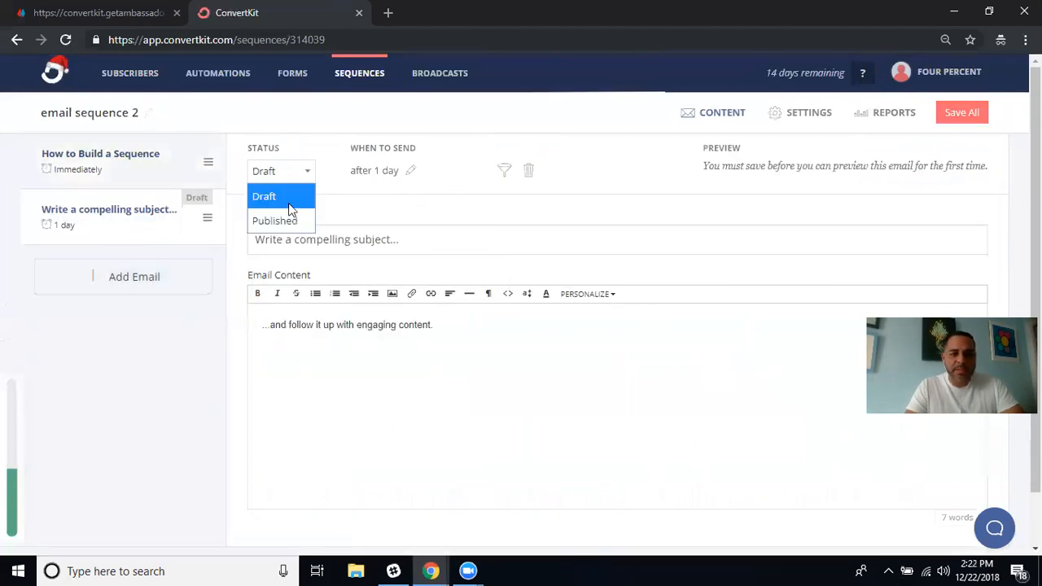
{"action": "left_click", "coordinate": [274, 218]}
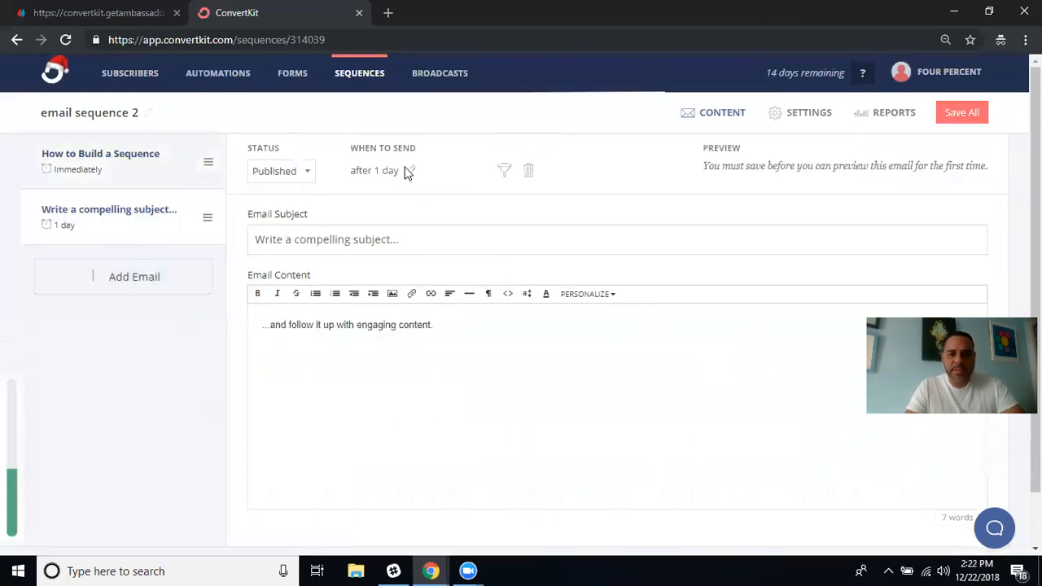
{"action": "left_click", "coordinate": [951, 121]}
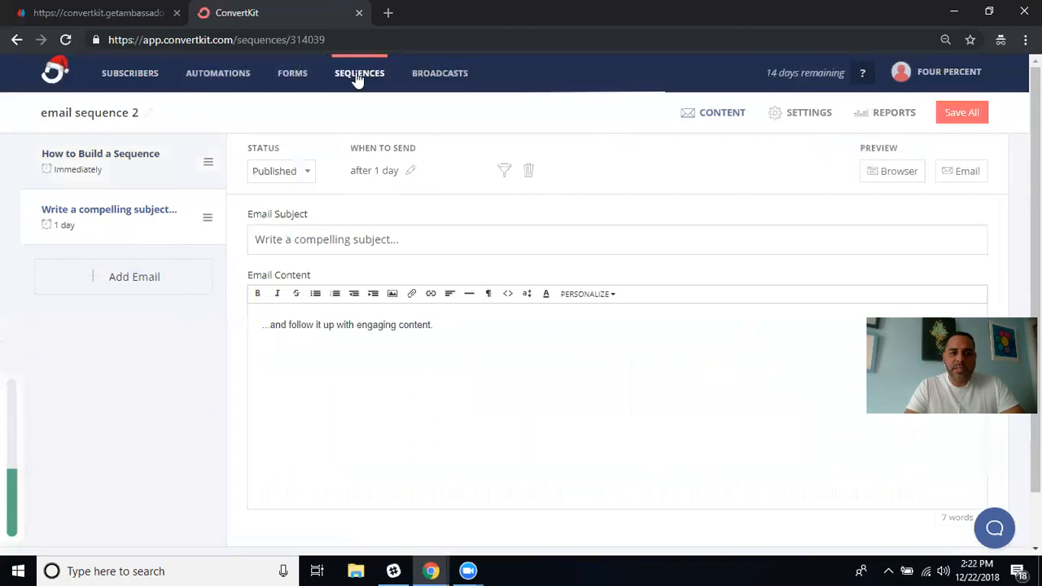
Go through the sequence list to the Visual Automations page.
{"action": "left_click", "coordinate": [362, 79]}
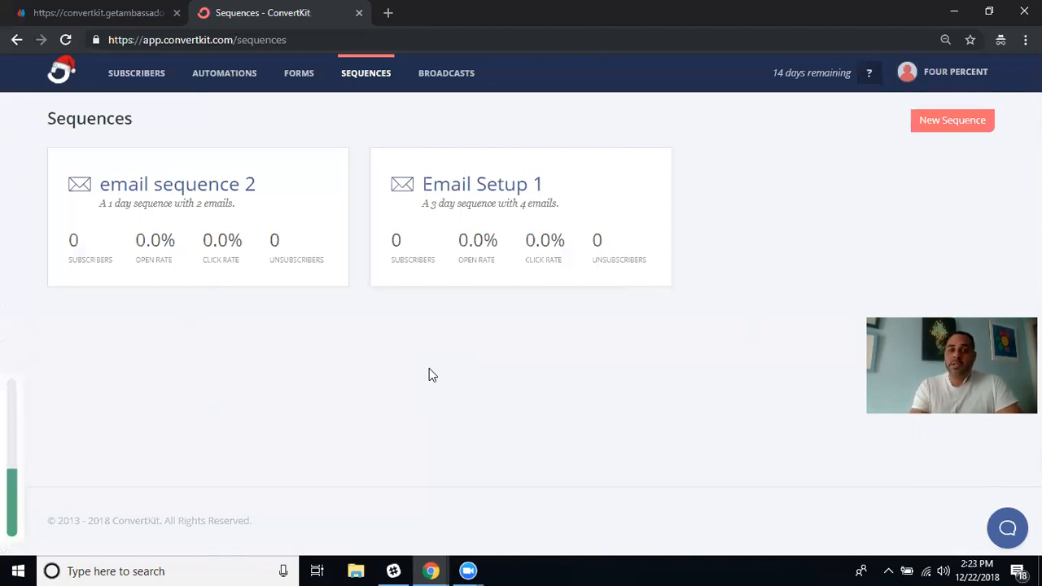
{"action": "left_click", "coordinate": [228, 75]}
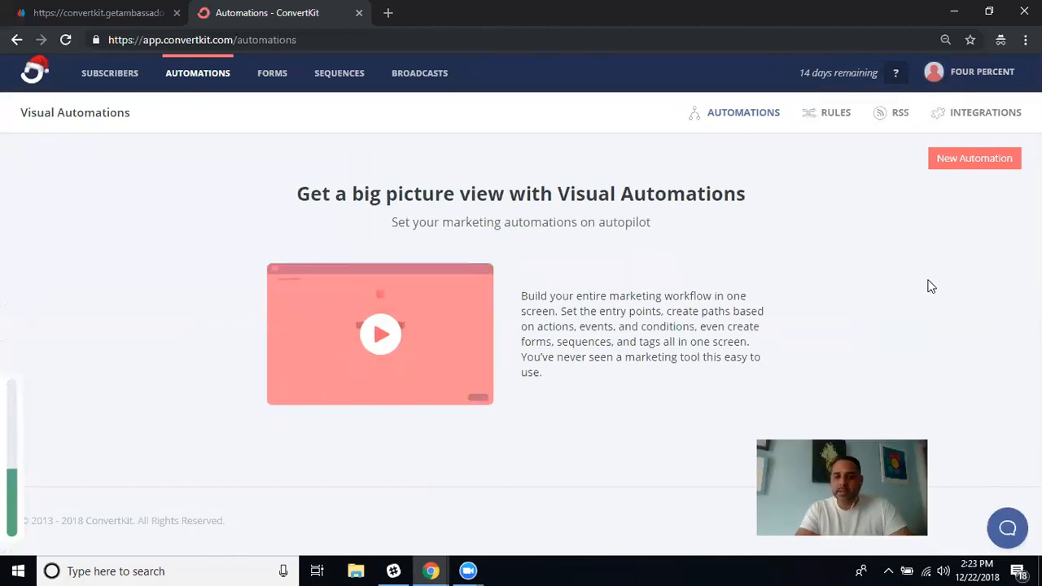
Start a new automation, dismiss the tip, and title it 'Visual Automation 1'.
{"action": "left_click", "coordinate": [978, 159]}
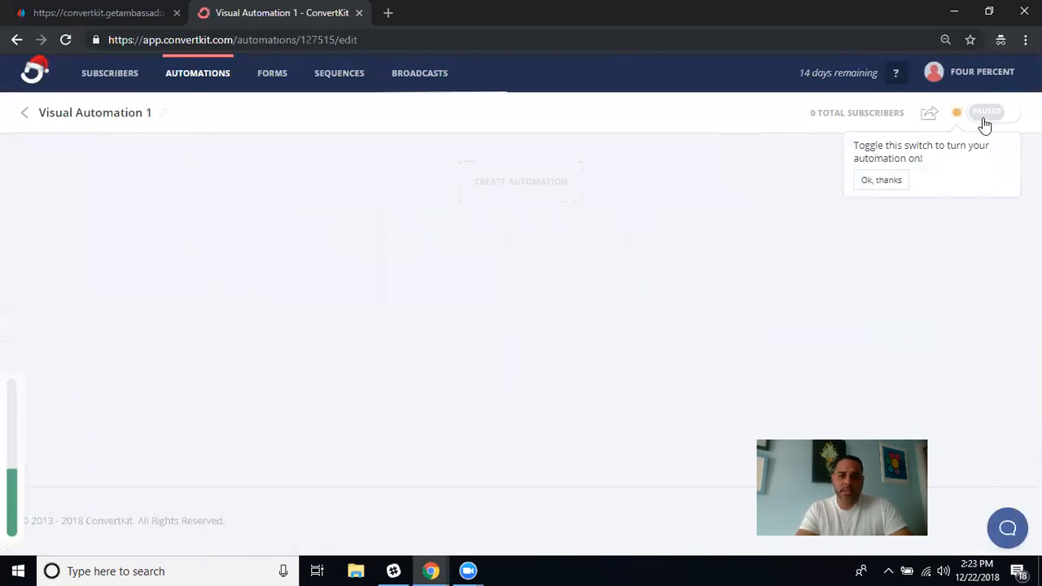
{"action": "left_click", "coordinate": [879, 180]}
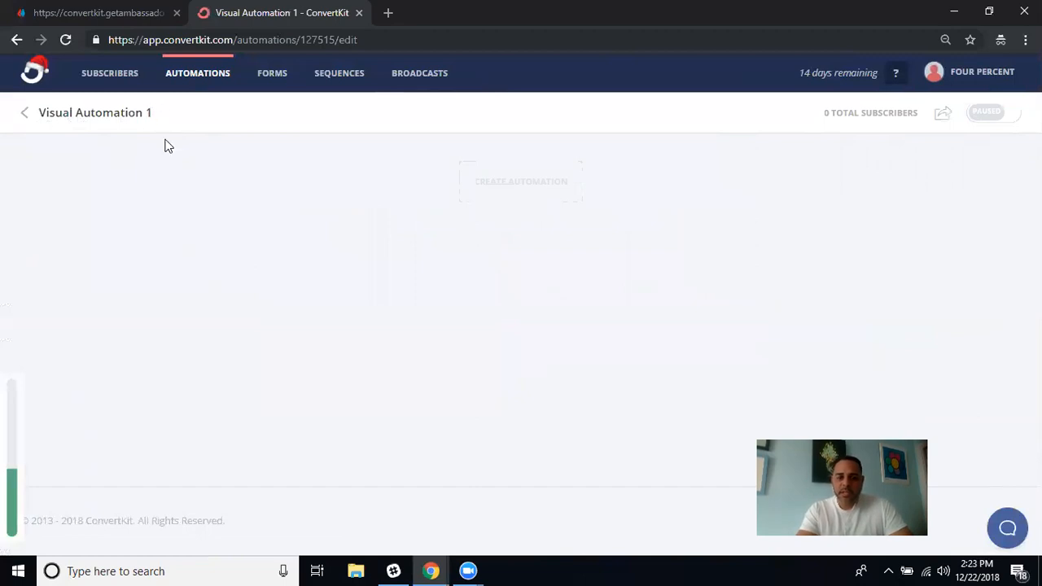
{"action": "key", "text": "BackSpace"}
{"action": "key", "text": "BackSpace"}
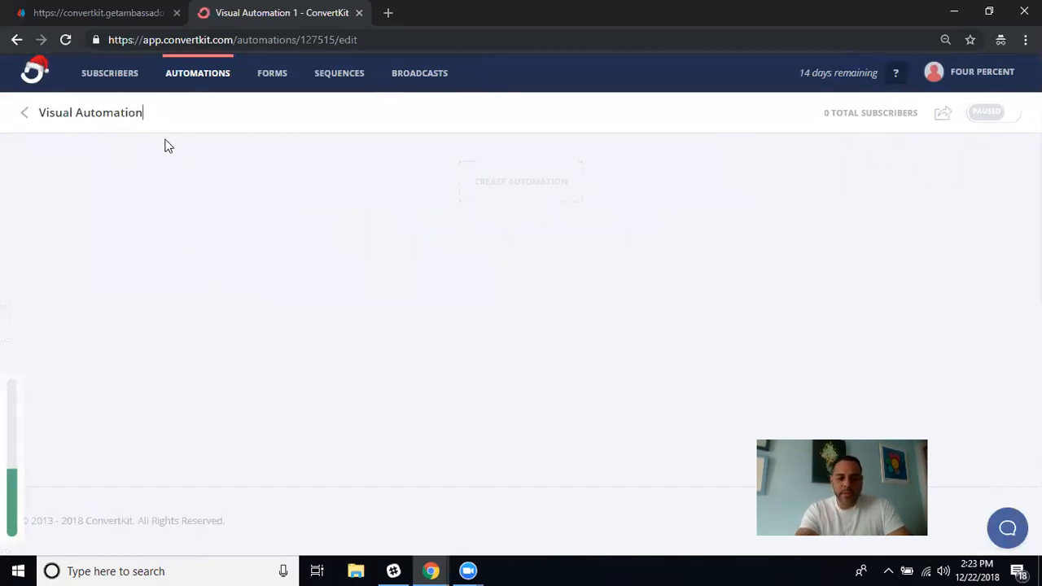
{"action": "type", "text": "1"}
{"action": "key", "text": "Return"}
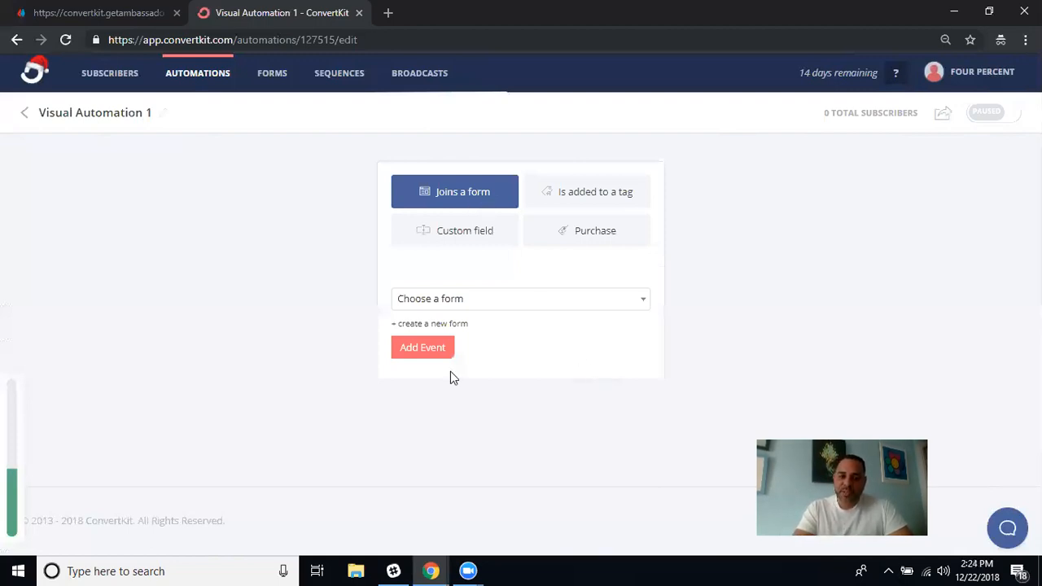
Add a 'Joins a form' trigger for My New Four Percent Form.
{"action": "left_click", "coordinate": [642, 305]}
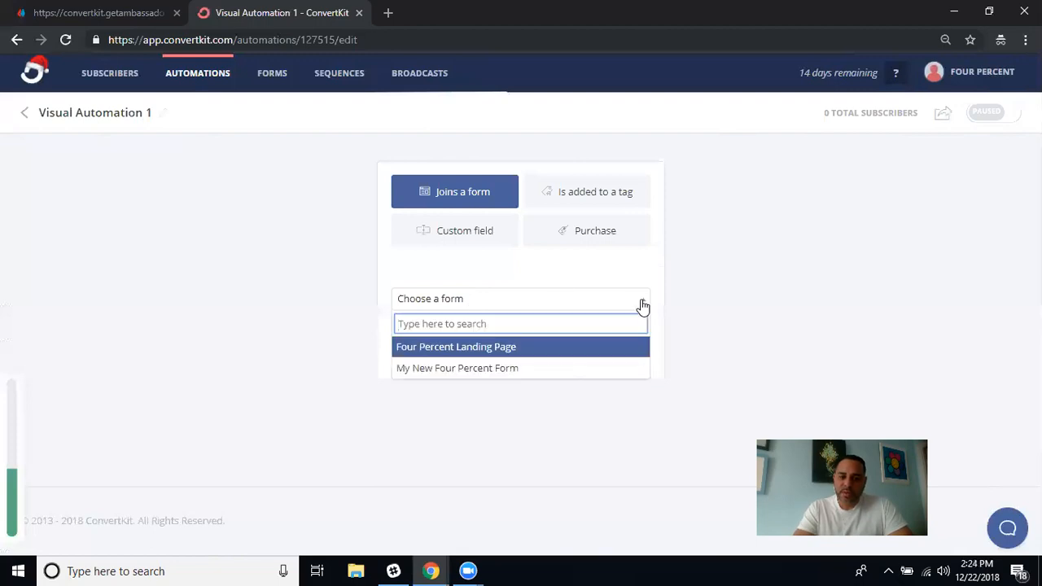
{"action": "left_click", "coordinate": [521, 375]}
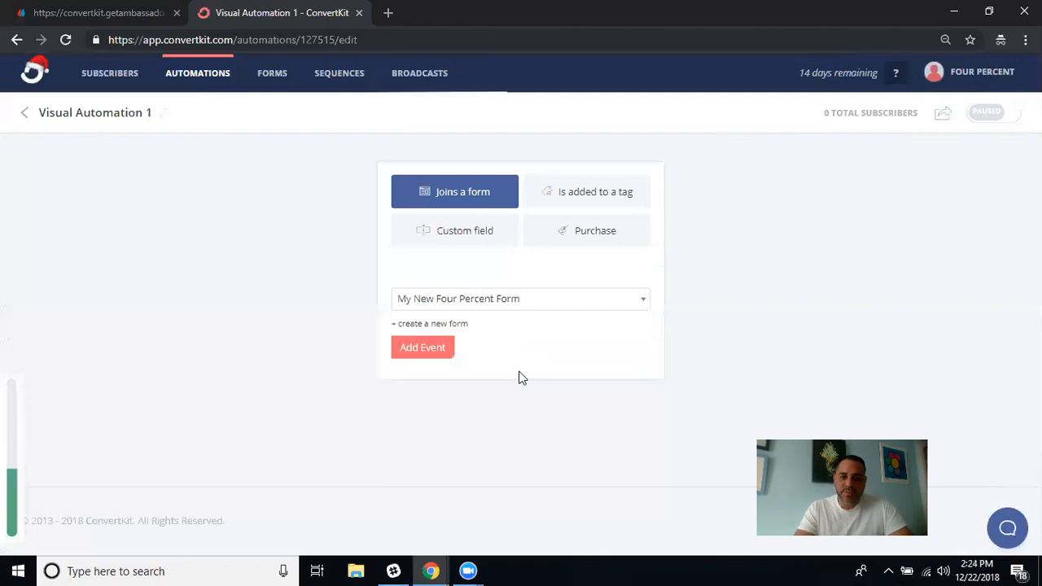
{"action": "left_click", "coordinate": [428, 350]}
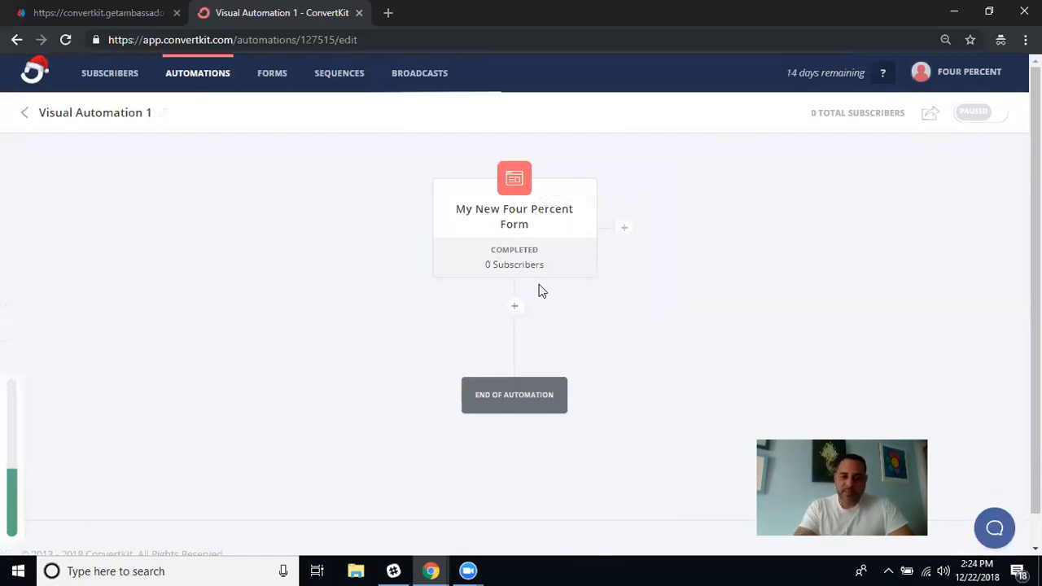
{"action": "mouse_move", "coordinate": [537, 220]}
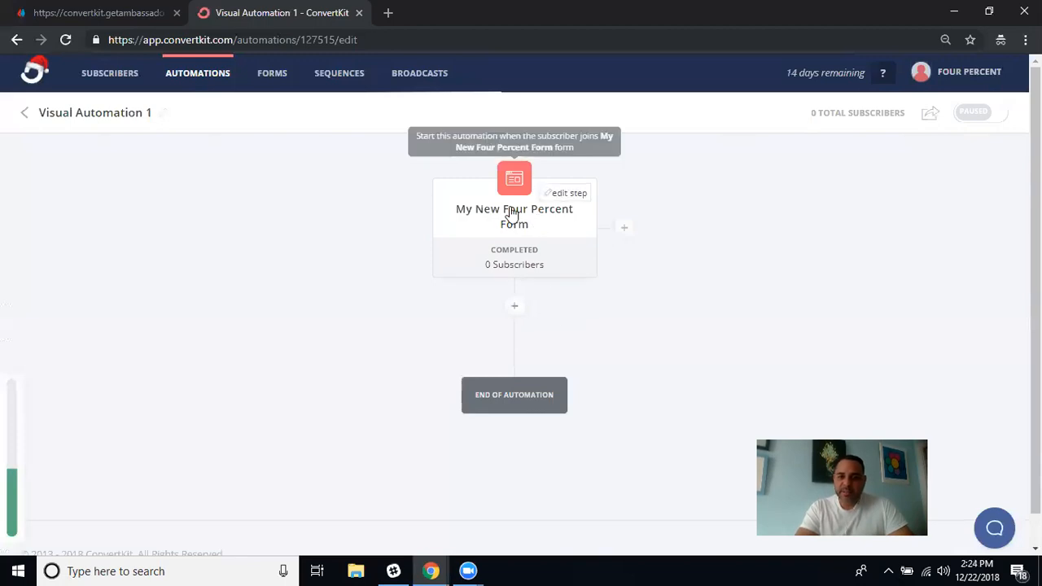
Open the new-step choices below the form trigger card.
{"action": "left_click", "coordinate": [514, 309]}
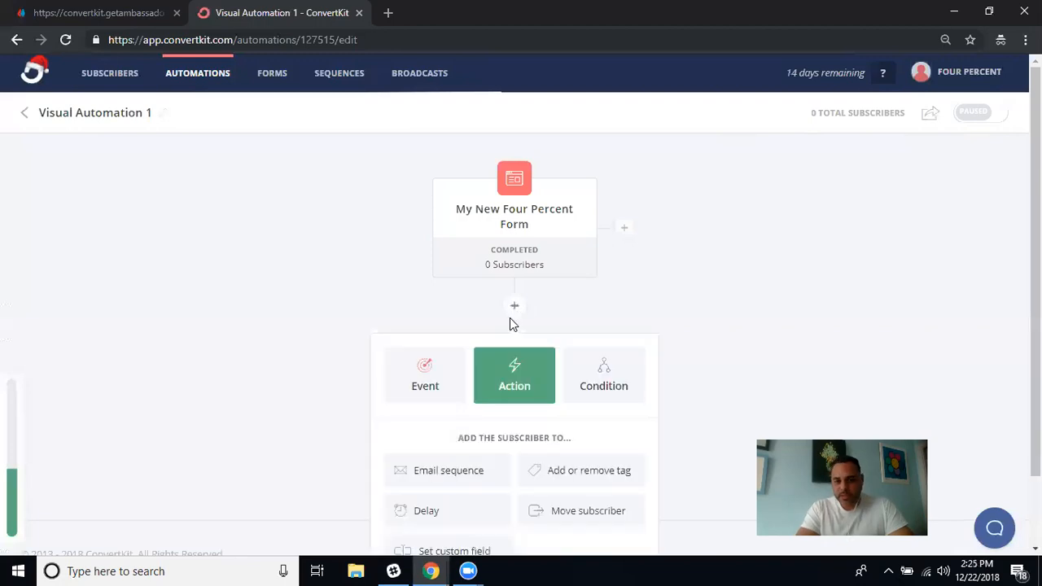
{"action": "scroll", "coordinate": [741, 317], "scroll_direction": "down", "scroll_amount": 1}
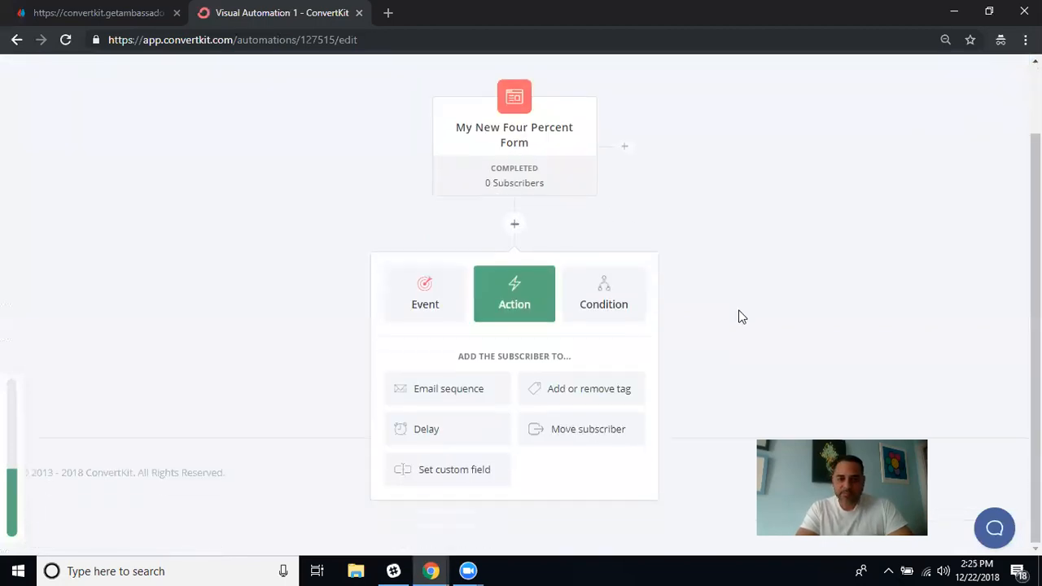
{"action": "mouse_move", "coordinate": [542, 151]}
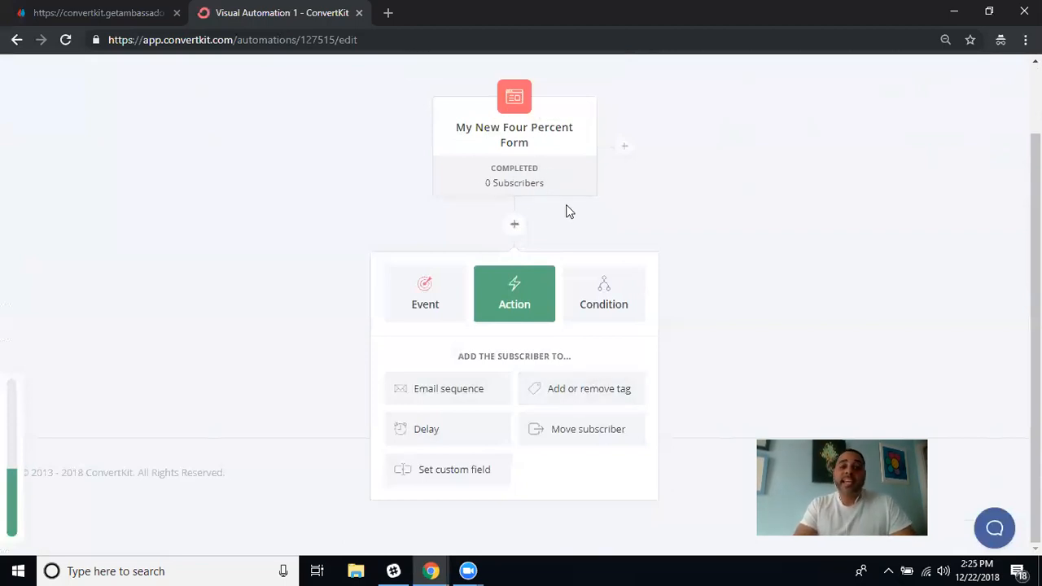
Add a tag action that applies the Four Percent Prospect tag.
{"action": "left_click", "coordinate": [577, 402]}
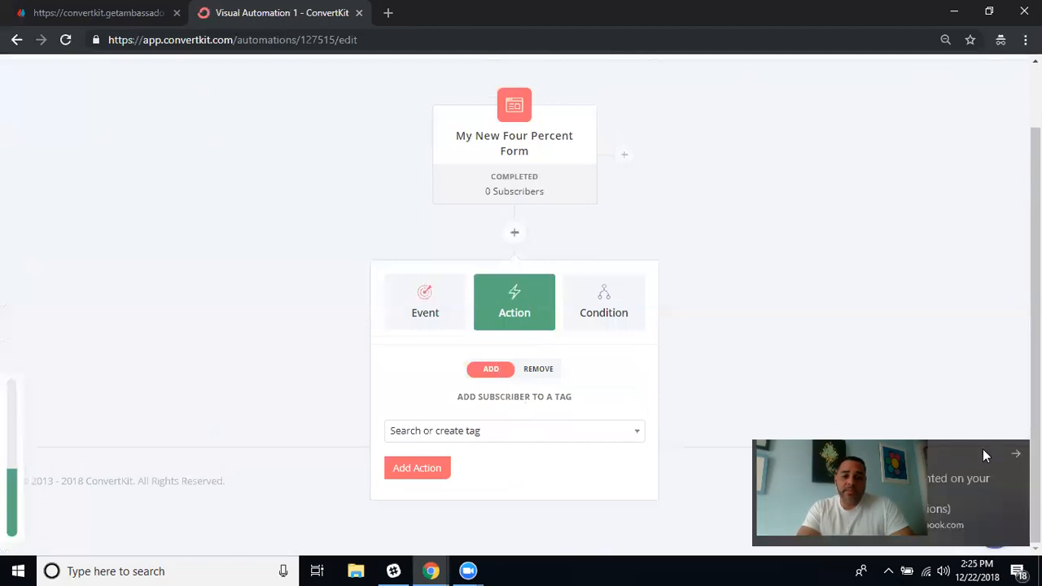
{"action": "left_click", "coordinate": [1016, 457]}
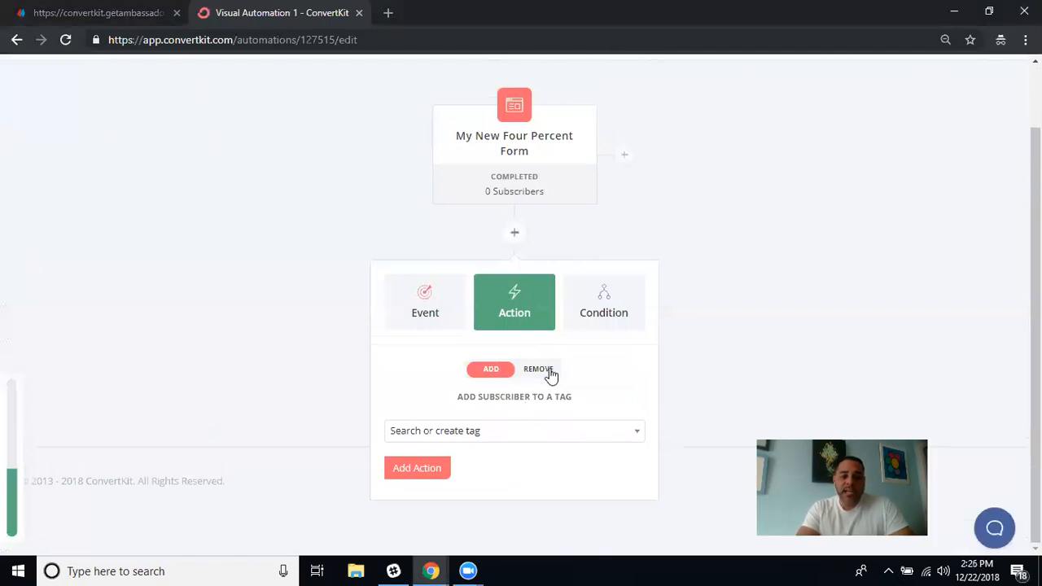
{"action": "left_click", "coordinate": [636, 435]}
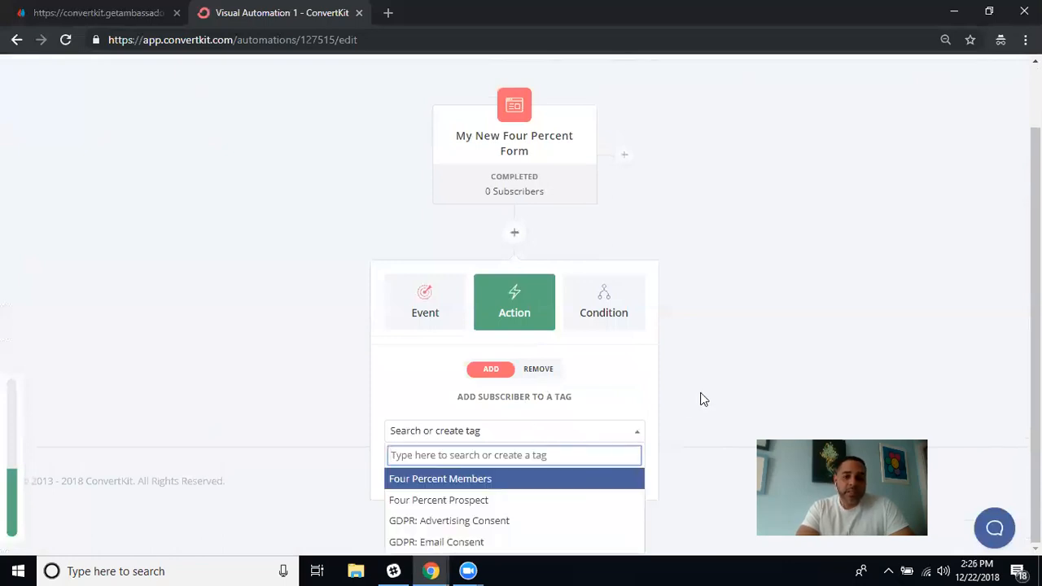
{"action": "left_click", "coordinate": [494, 501]}
{"action": "left_click", "coordinate": [418, 467]}
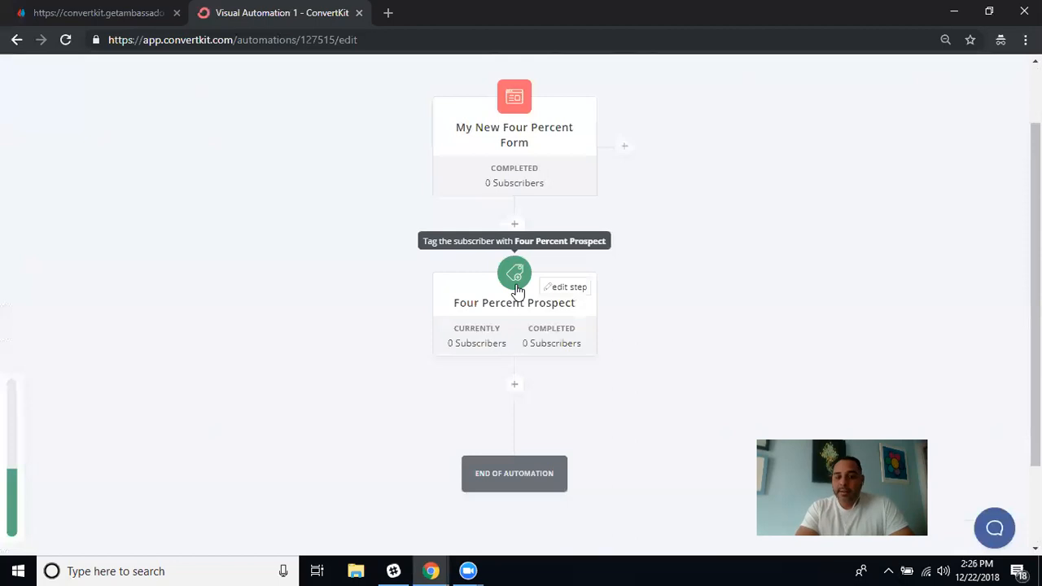
Add an Email sequence action subscribing people to Email Setup 1.
{"action": "left_click", "coordinate": [514, 386]}
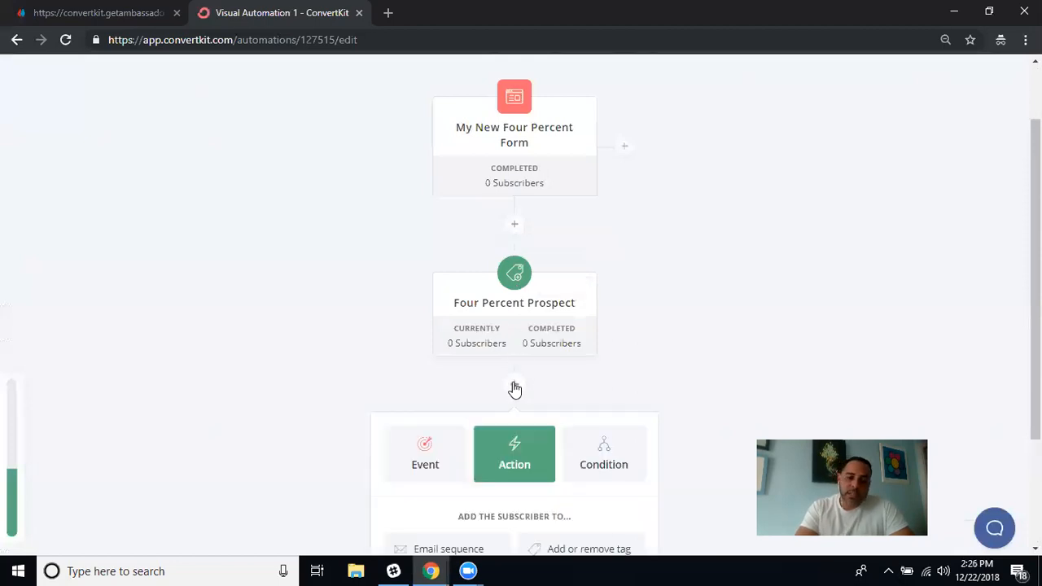
{"action": "scroll", "coordinate": [708, 312], "scroll_direction": "down", "scroll_amount": 2}
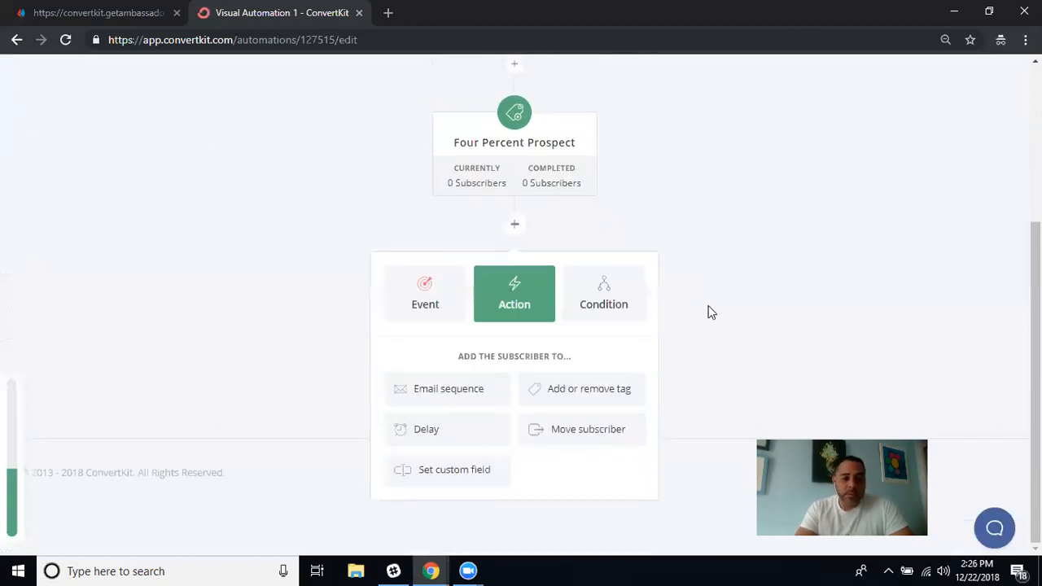
{"action": "left_click", "coordinate": [456, 392]}
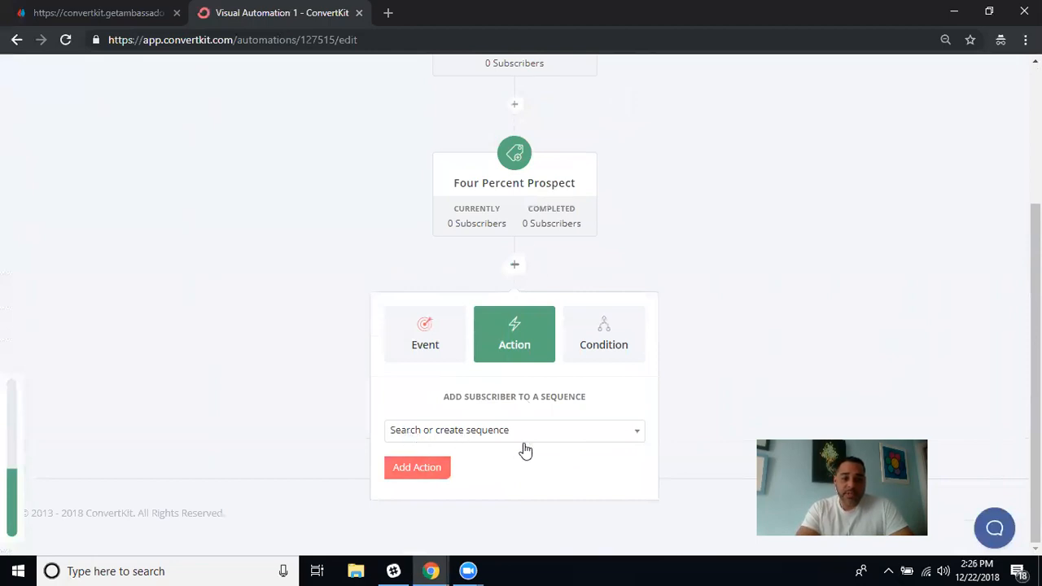
{"action": "left_click", "coordinate": [638, 436]}
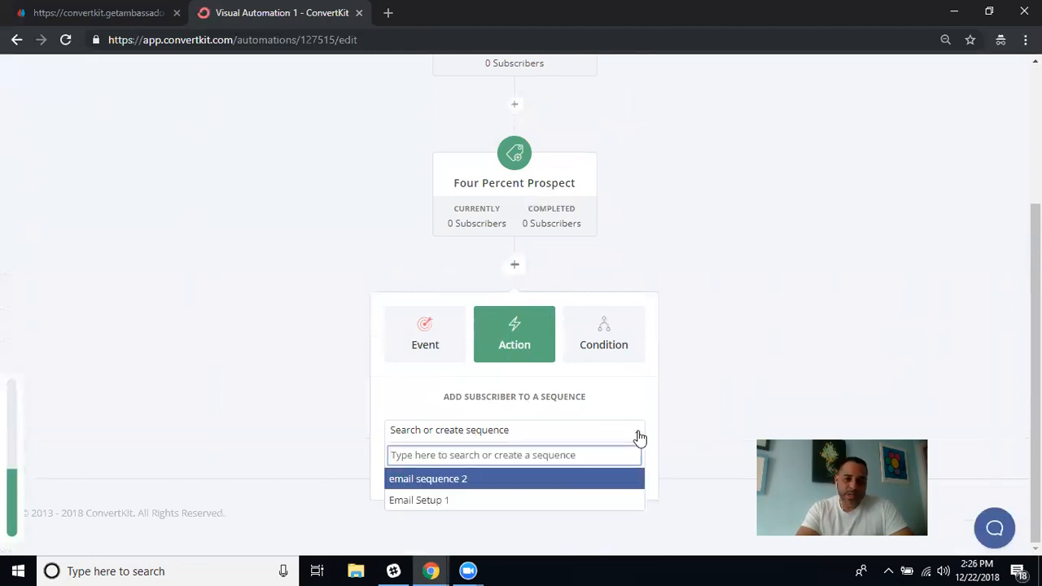
{"action": "left_click", "coordinate": [437, 501]}
{"action": "left_click", "coordinate": [420, 469]}
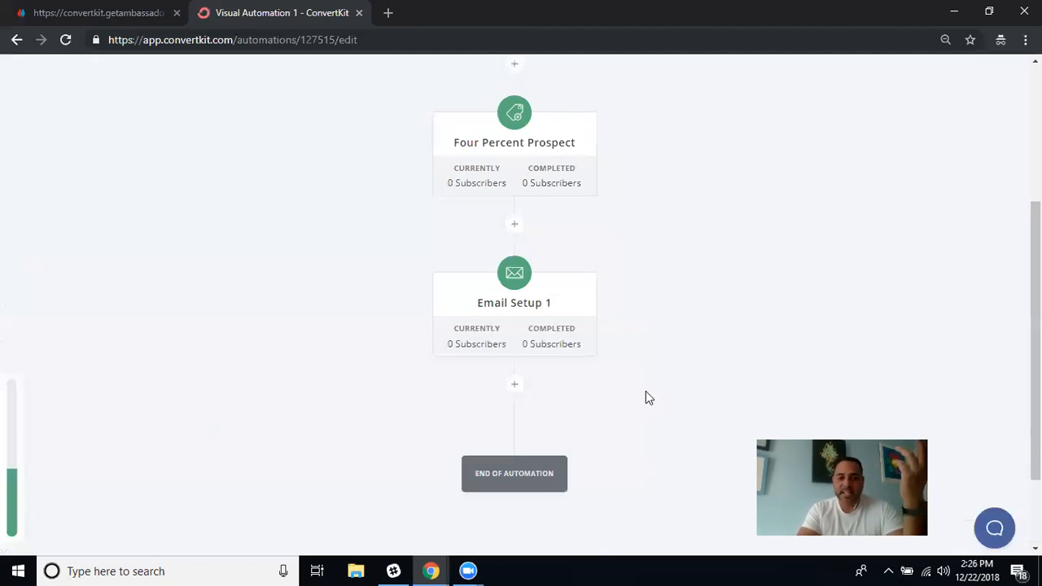
Open the Event/Action/Condition panel below the Email Setup 1 step.
{"action": "scroll", "coordinate": [646, 397], "scroll_direction": "up", "scroll_amount": 3}
{"action": "scroll", "coordinate": [645, 397], "scroll_direction": "down", "scroll_amount": 3}
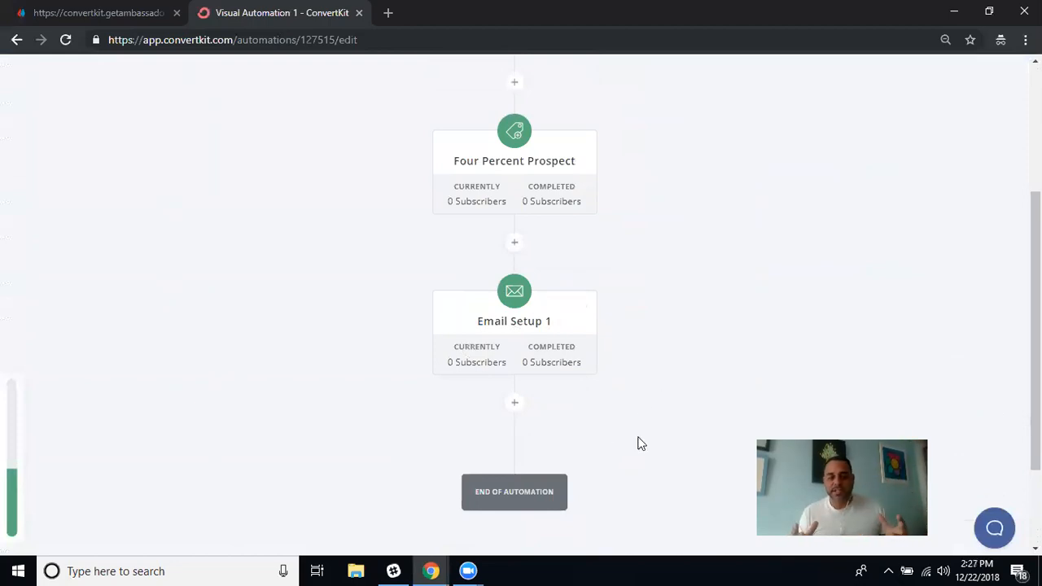
{"action": "scroll", "coordinate": [640, 442], "scroll_direction": "down", "scroll_amount": 2}
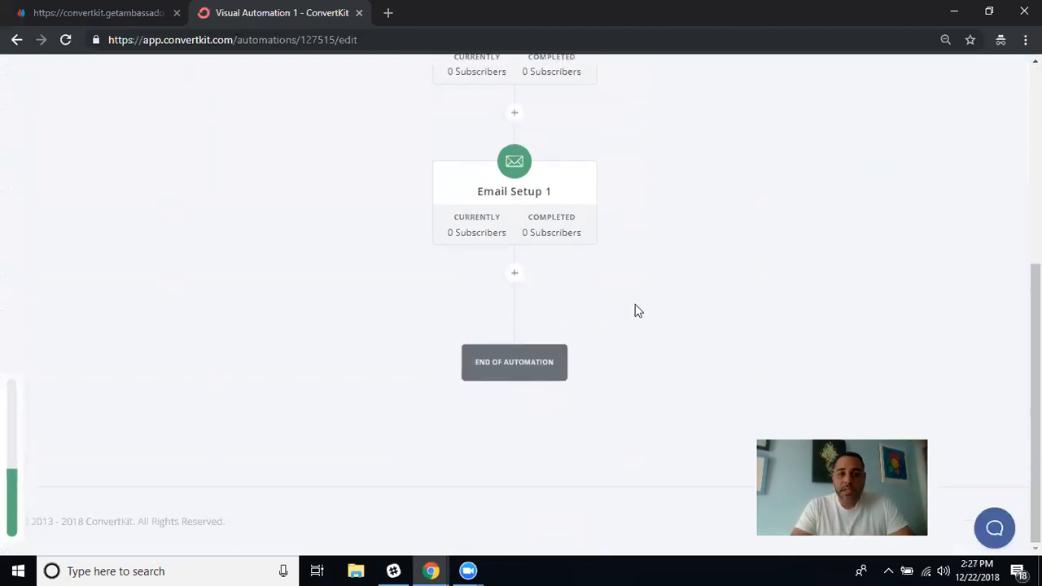
{"action": "scroll", "coordinate": [638, 310], "scroll_direction": "up", "scroll_amount": 2}
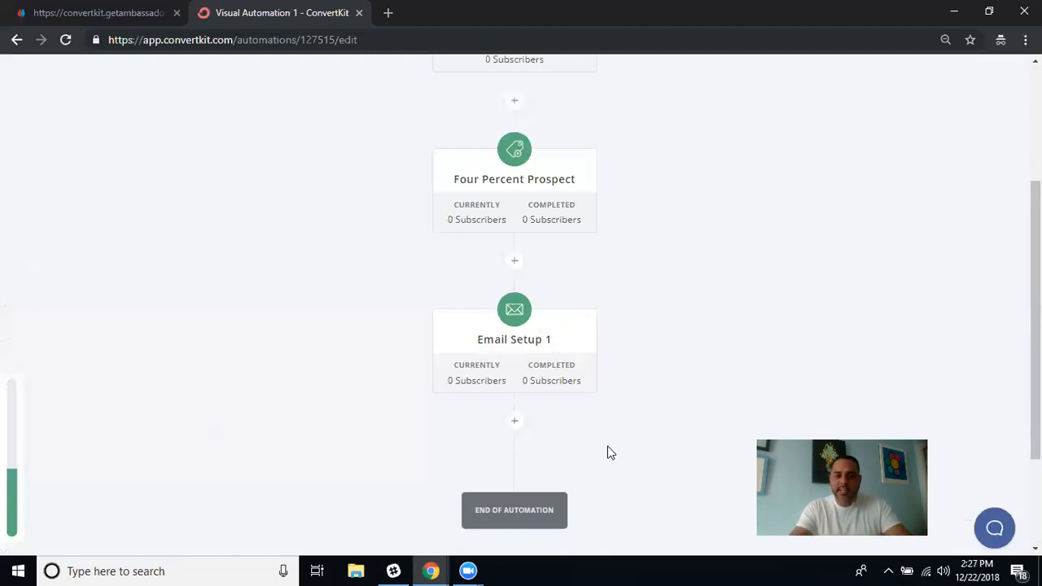
{"action": "left_click", "coordinate": [515, 422]}
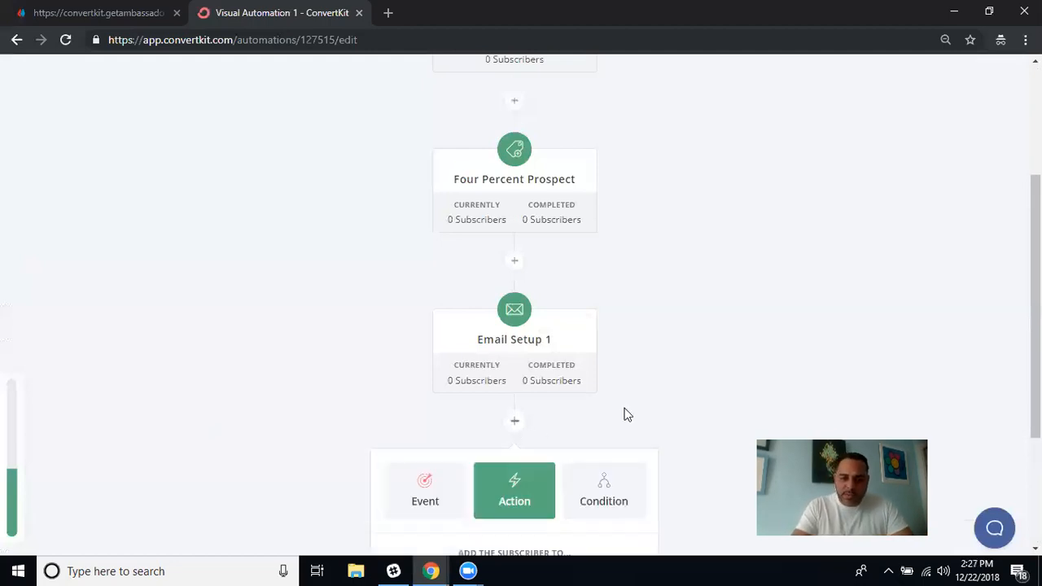
Insert a Delay action of 100 days after Email Setup 1.
{"action": "scroll", "coordinate": [624, 415], "scroll_direction": "down", "scroll_amount": 3}
{"action": "left_click", "coordinate": [421, 430]}
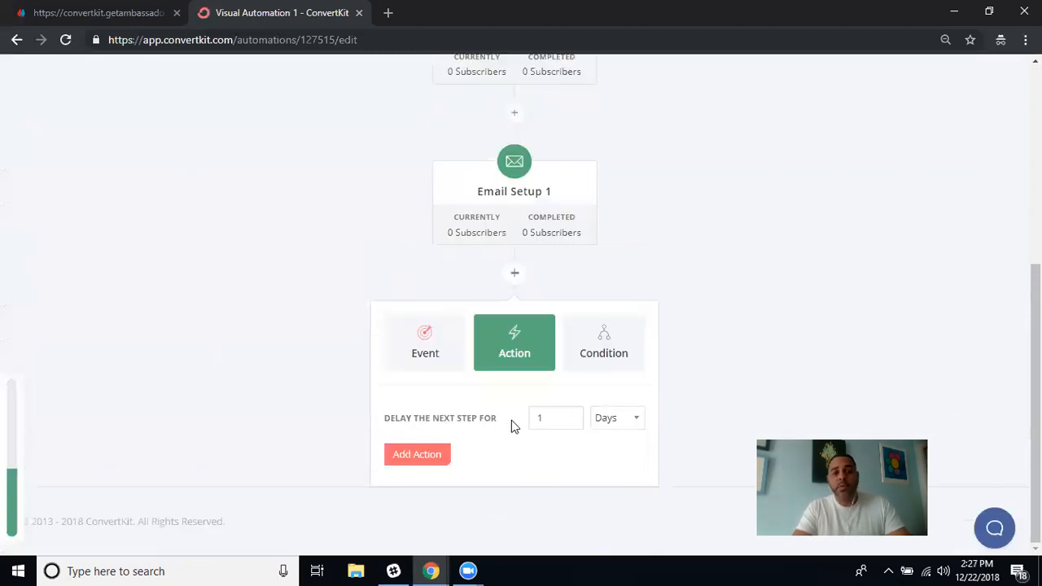
{"action": "left_click", "coordinate": [637, 424]}
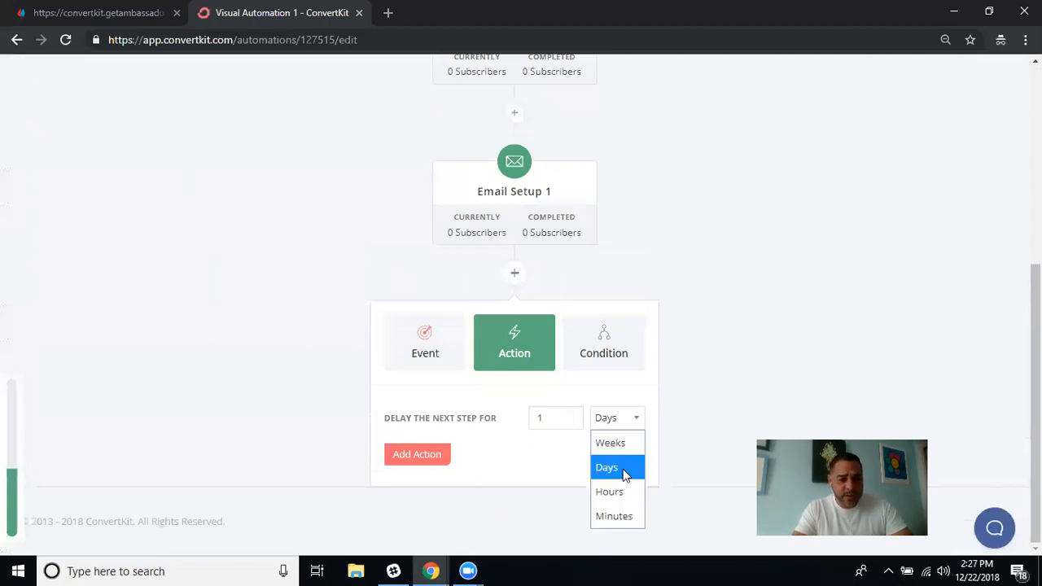
{"action": "left_click", "coordinate": [637, 423]}
{"action": "left_click", "coordinate": [568, 413]}
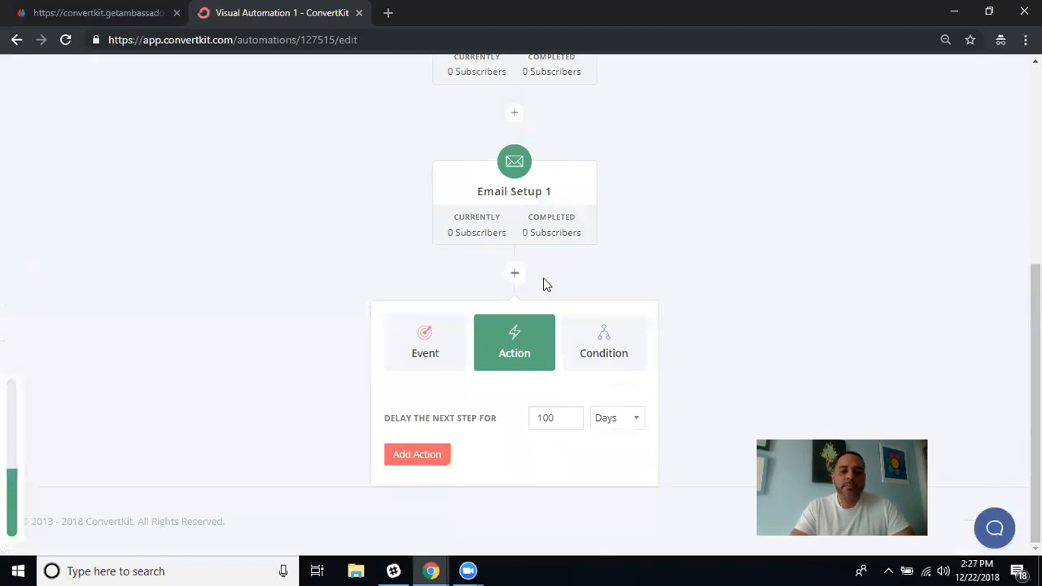
{"action": "mouse_move", "coordinate": [567, 210]}
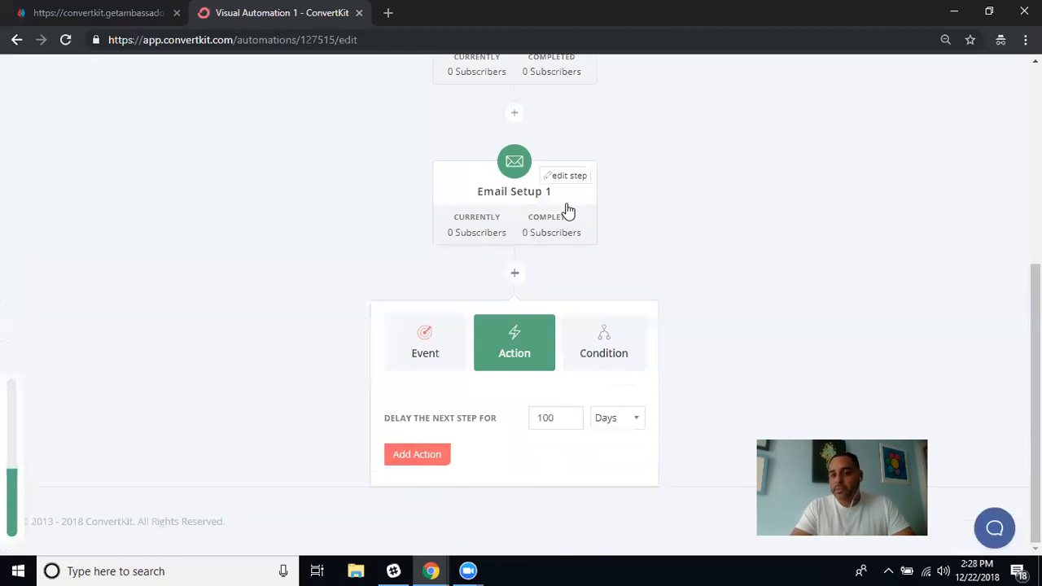
{"action": "left_click", "coordinate": [424, 455]}
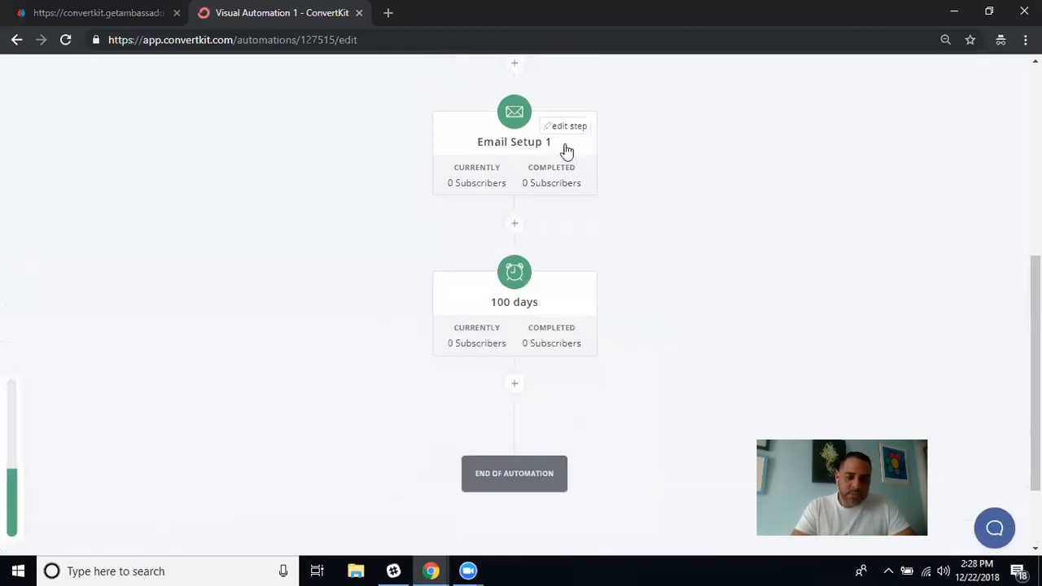
Change the delay node after Email Setup 1 from 100 days to 50 days and update it.
{"action": "scroll", "coordinate": [707, 236], "scroll_direction": "up", "scroll_amount": 3}
{"action": "scroll", "coordinate": [707, 236], "scroll_direction": "down", "scroll_amount": 2}
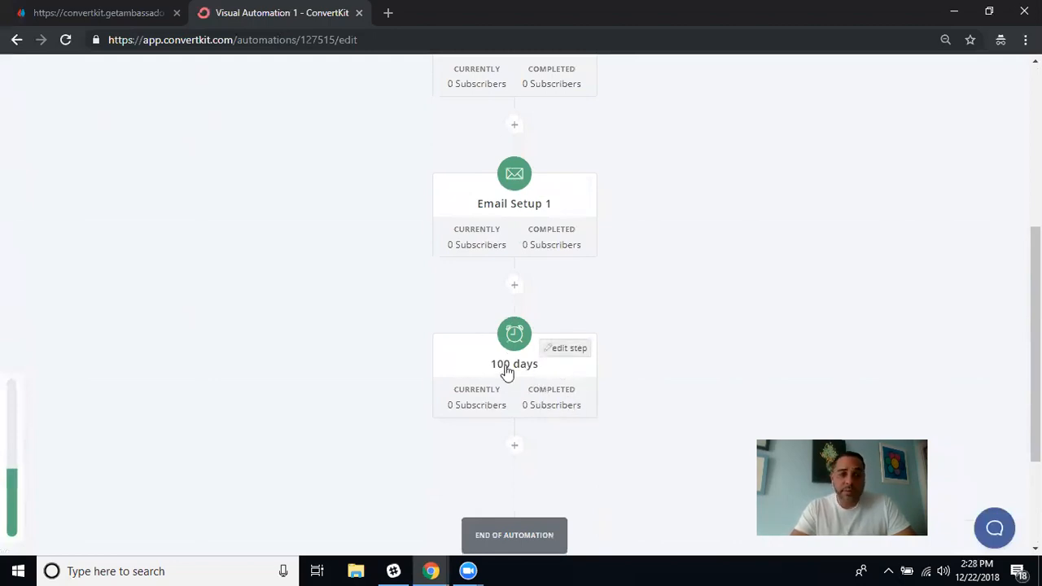
{"action": "left_click", "coordinate": [574, 355]}
{"action": "scroll", "coordinate": [684, 283], "scroll_direction": "down", "scroll_amount": 3}
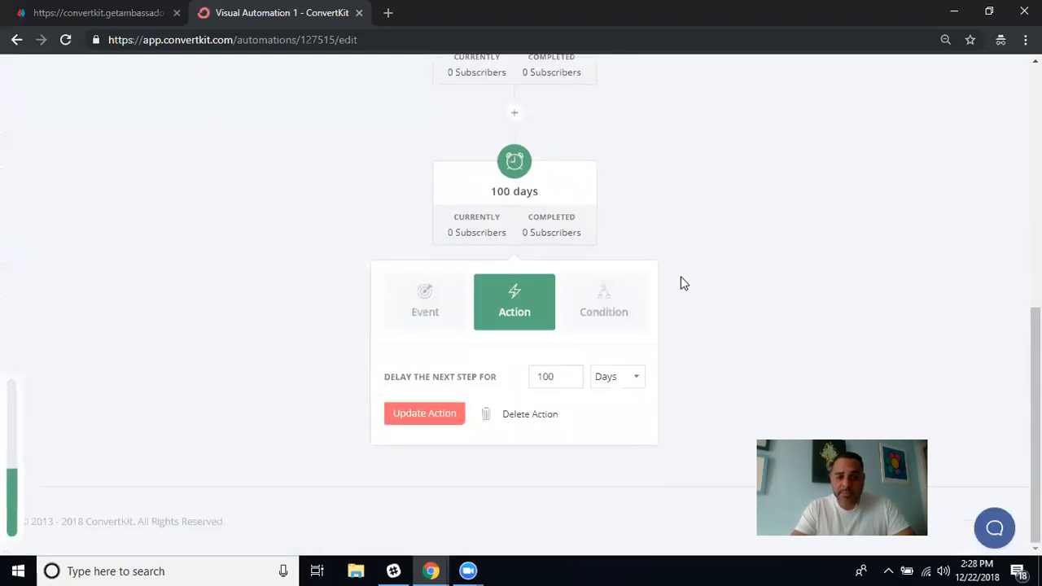
{"action": "left_click", "coordinate": [559, 377]}
{"action": "type", "text": "150"}
{"action": "key", "text": "BackSpace"}
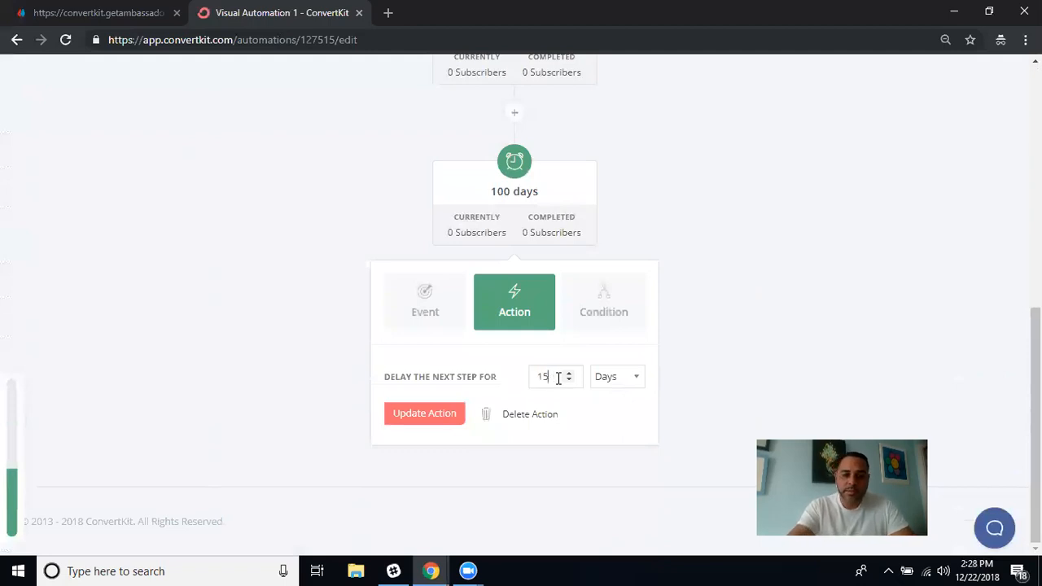
{"action": "type", "text": "50"}
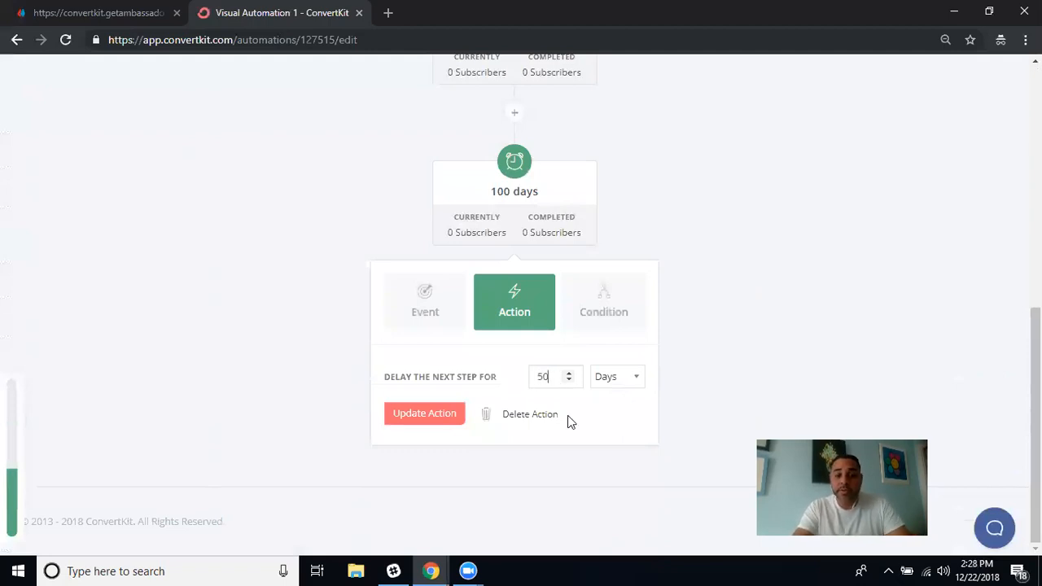
{"action": "left_click", "coordinate": [430, 417]}
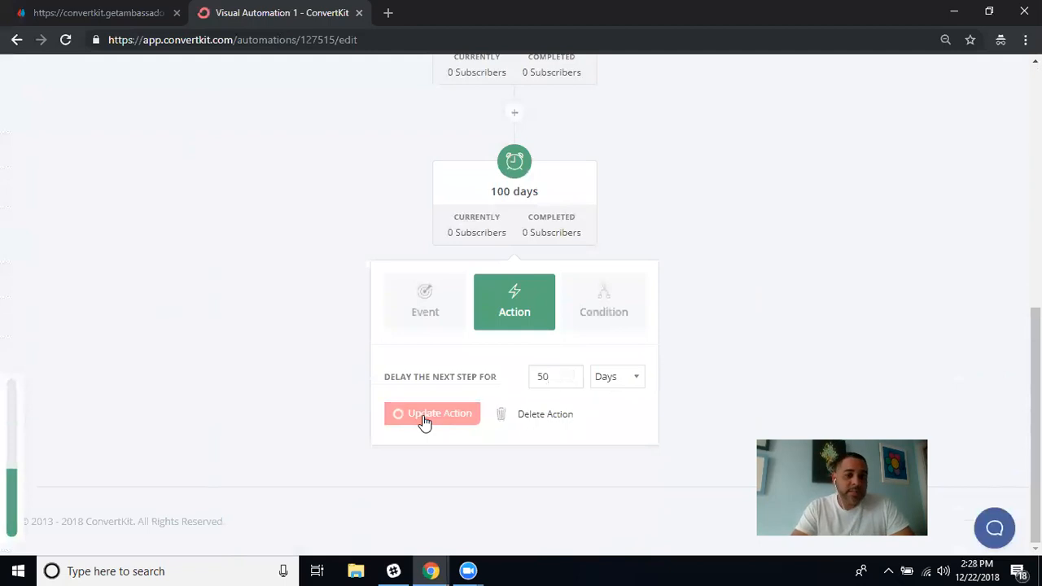
{"action": "mouse_move", "coordinate": [486, 193]}
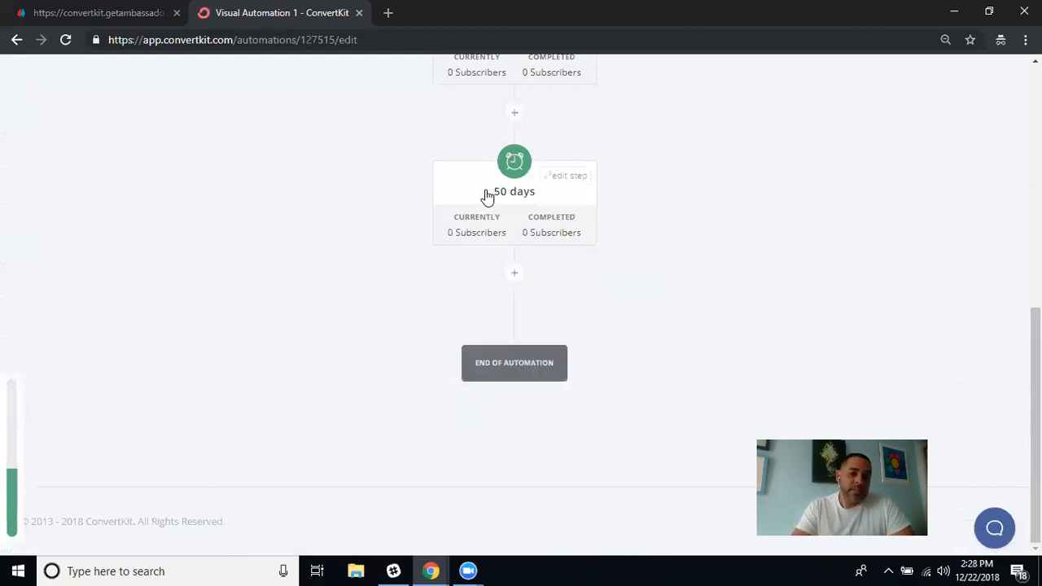
{"action": "scroll", "coordinate": [735, 212], "scroll_direction": "up", "scroll_amount": 2}
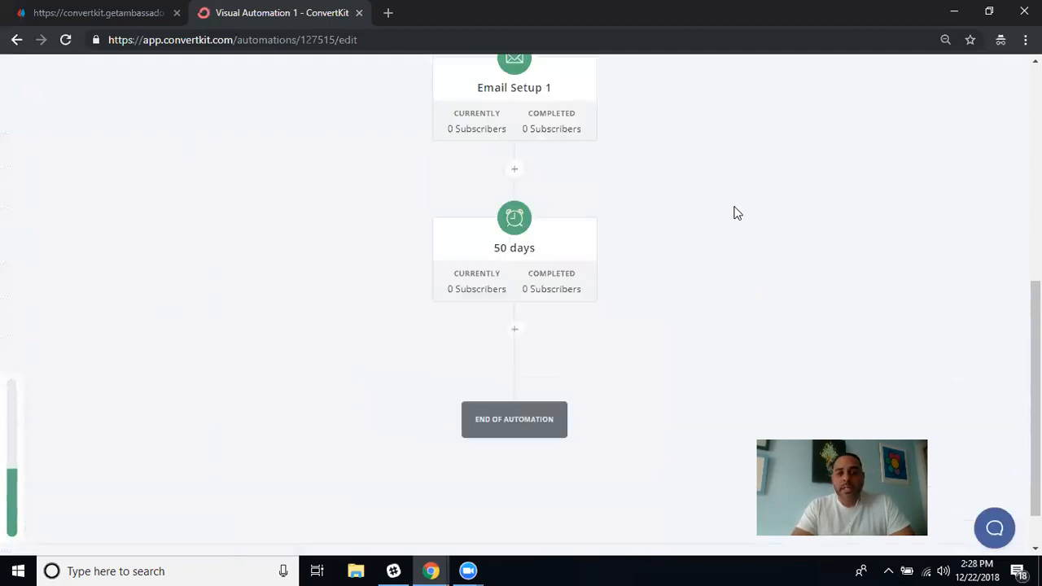
{"action": "scroll", "coordinate": [735, 212], "scroll_direction": "up", "scroll_amount": 1}
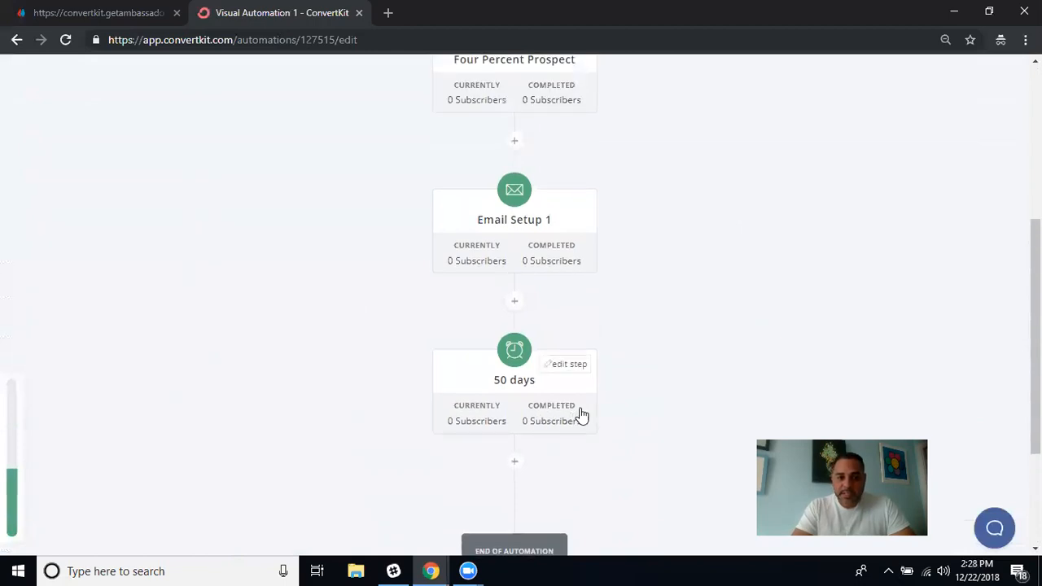
Delete the 50-day delay step from the automation.
{"action": "left_click", "coordinate": [574, 367]}
{"action": "scroll", "coordinate": [660, 363], "scroll_direction": "down", "scroll_amount": 3}
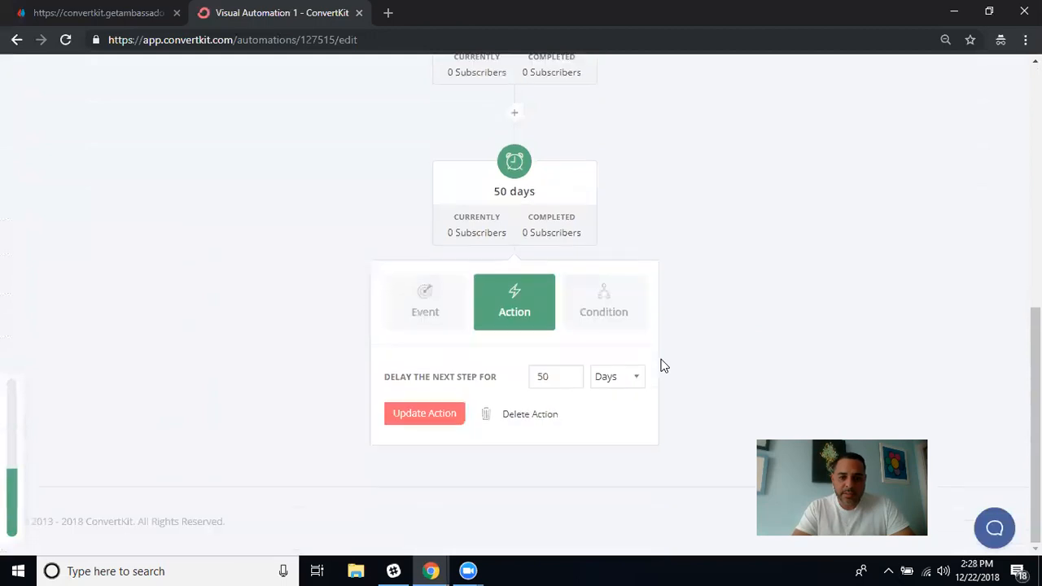
{"action": "left_click", "coordinate": [532, 415]}
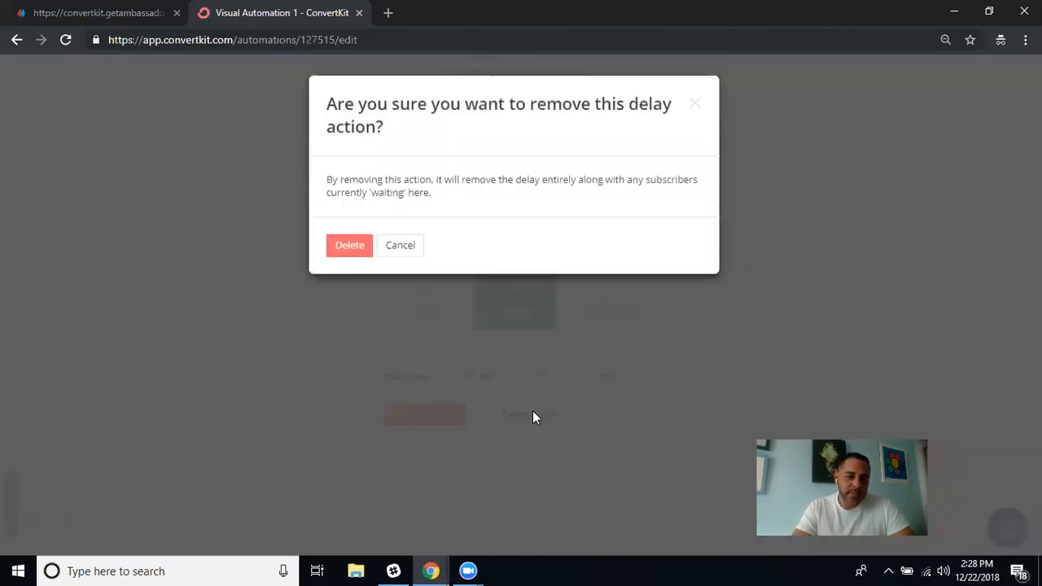
{"action": "left_click", "coordinate": [345, 254]}
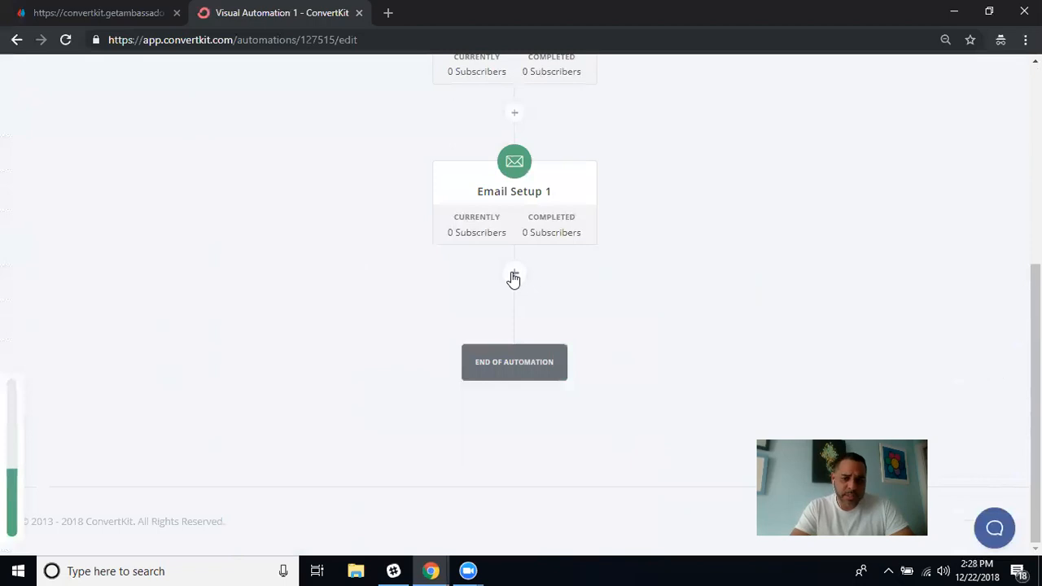
Bring up the Event, Action and Condition choices for a new step below Email Setup 1.
{"action": "scroll", "coordinate": [651, 207], "scroll_direction": "up", "scroll_amount": 2}
{"action": "scroll", "coordinate": [643, 216], "scroll_direction": "up", "scroll_amount": 3}
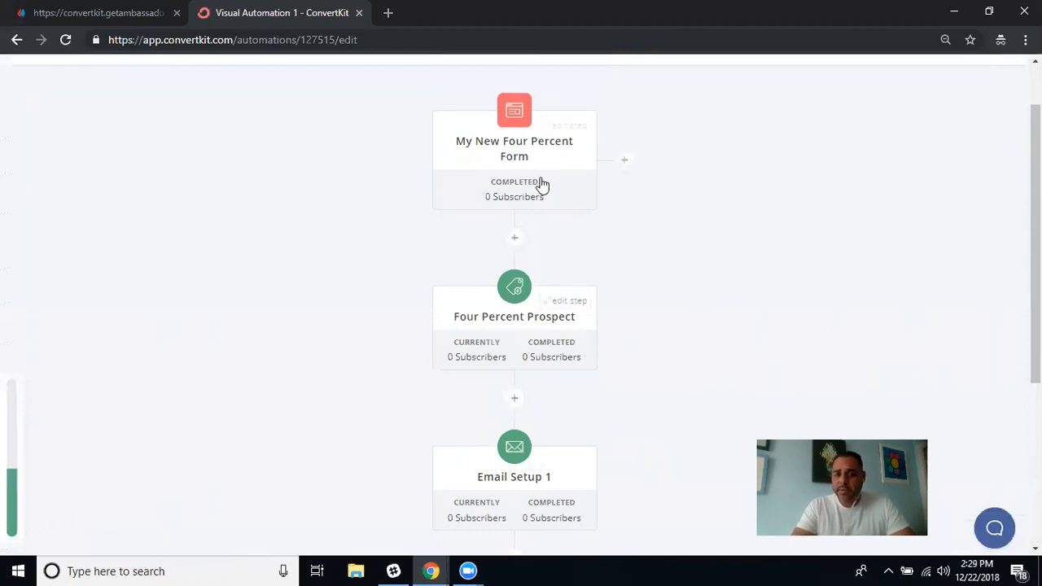
{"action": "scroll", "coordinate": [632, 416], "scroll_direction": "down", "scroll_amount": 4}
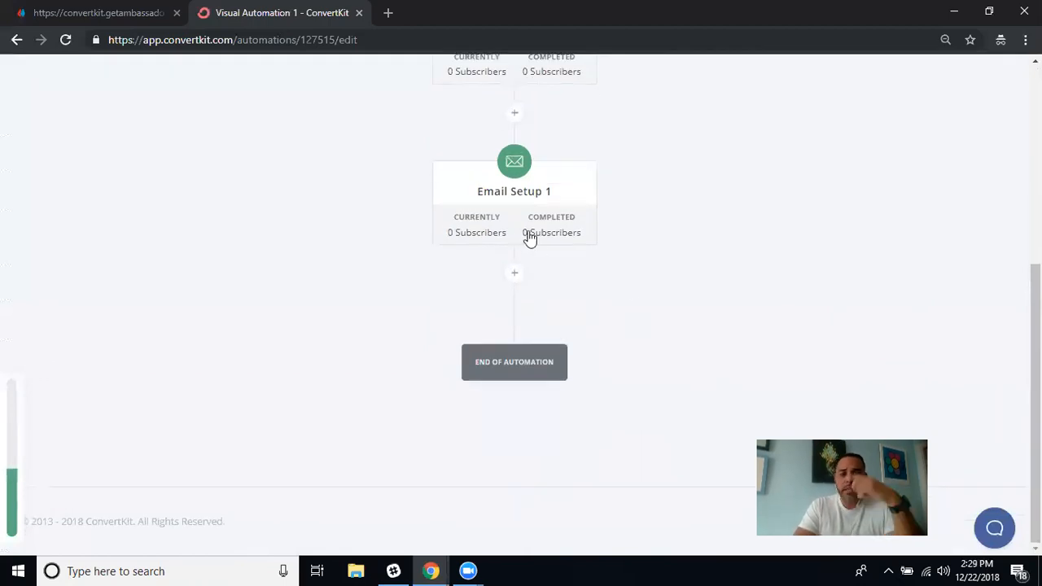
{"action": "left_click", "coordinate": [514, 274]}
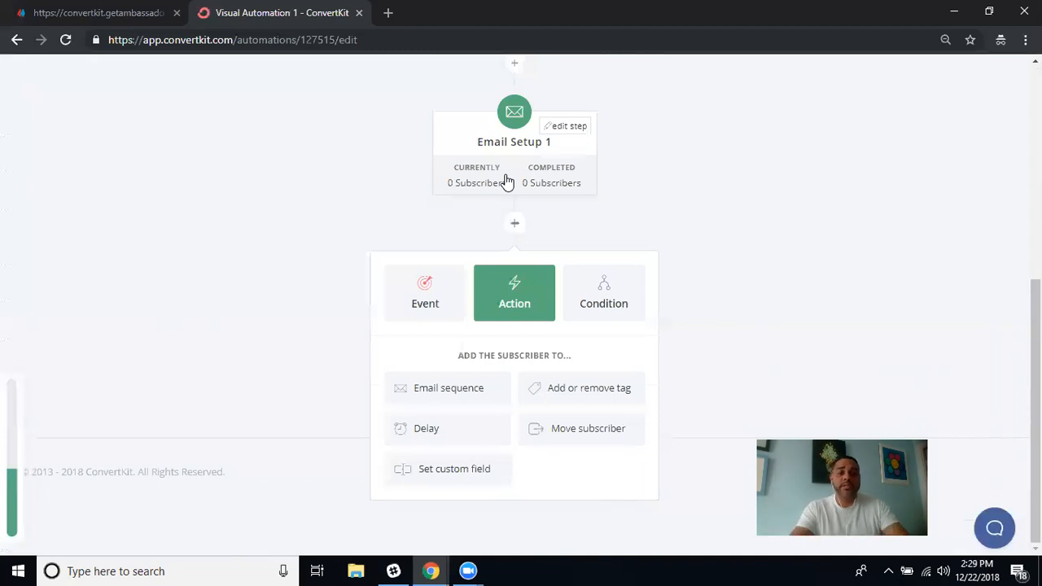
Add a tag Condition step checking for Four Percent Prospect, producing Yes and No branches.
{"action": "left_click", "coordinate": [606, 299]}
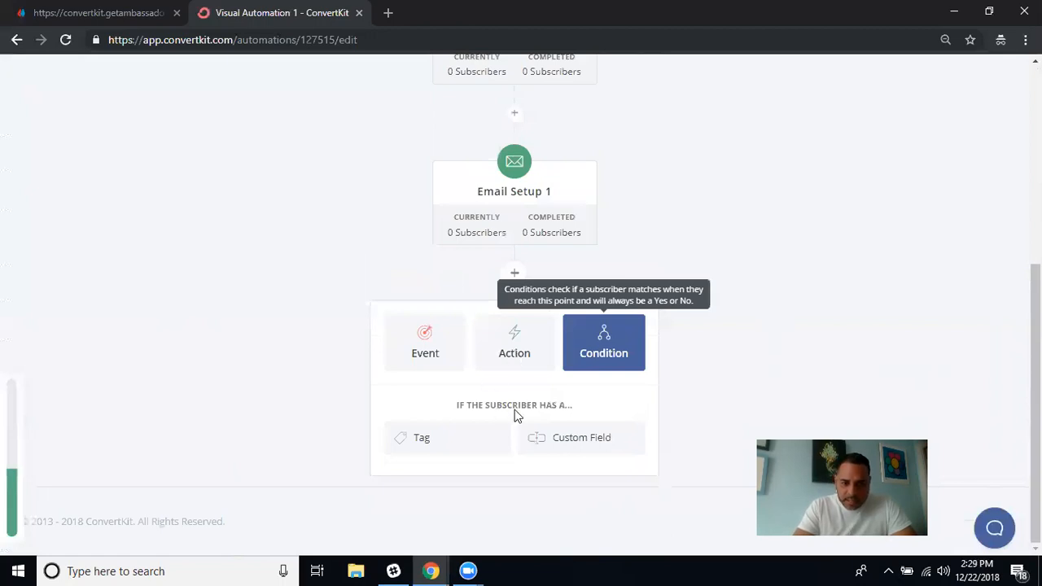
{"action": "left_click", "coordinate": [412, 441]}
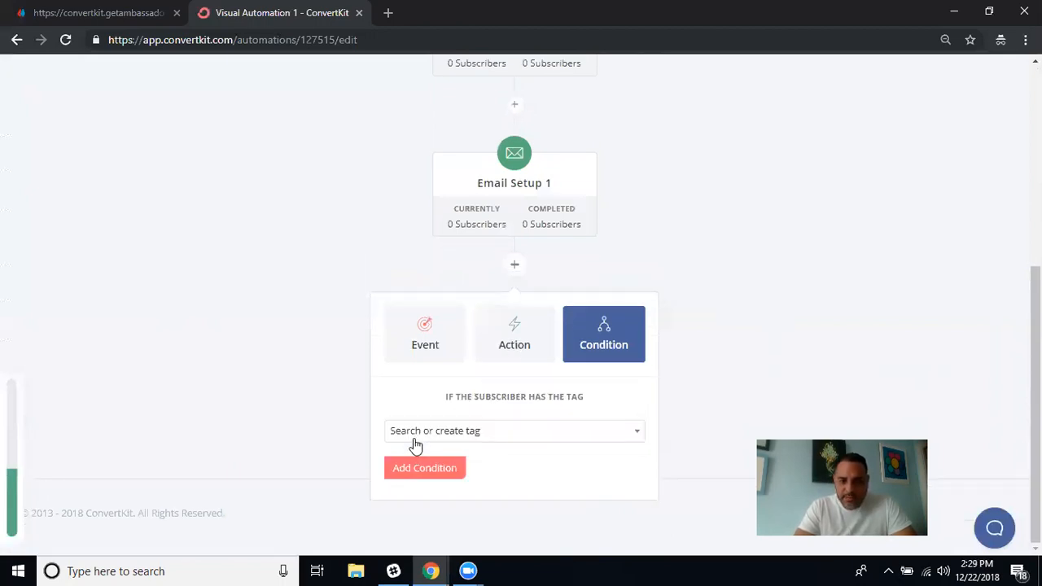
{"action": "left_click", "coordinate": [636, 437]}
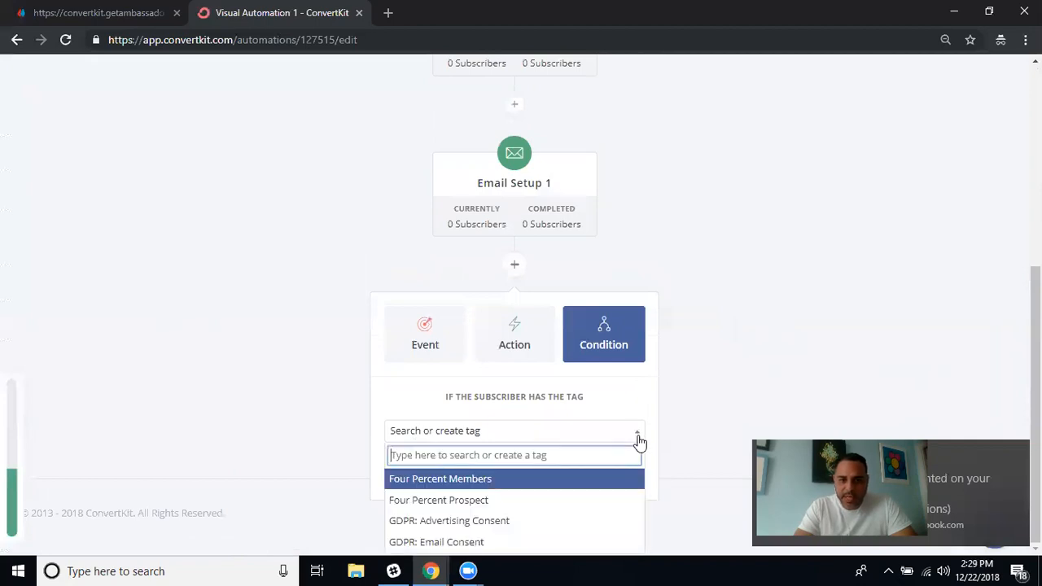
{"action": "left_click", "coordinate": [491, 499]}
{"action": "left_click", "coordinate": [446, 472]}
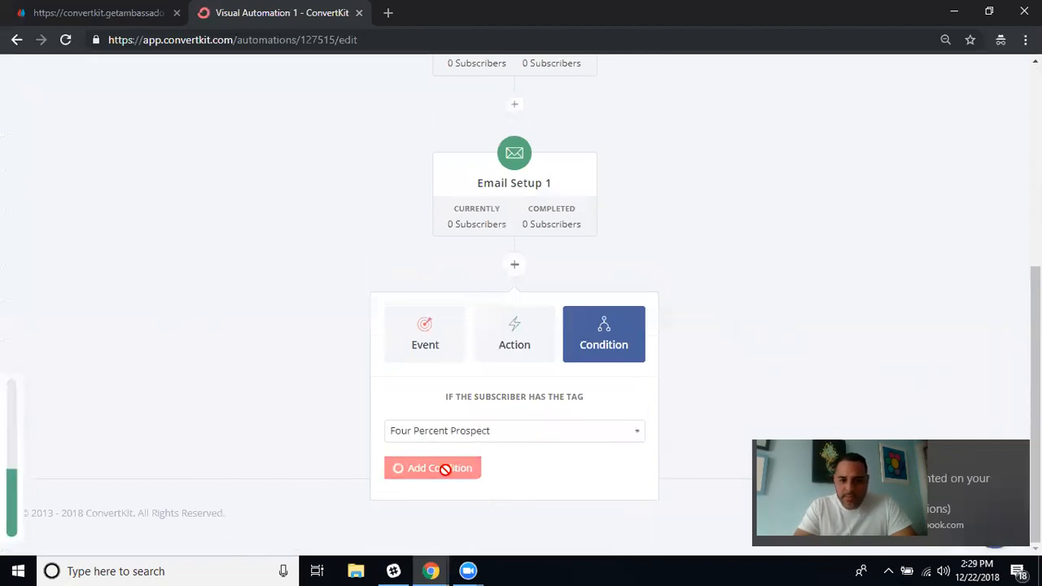
{"action": "scroll", "coordinate": [639, 327], "scroll_direction": "down", "scroll_amount": 1}
{"action": "scroll", "coordinate": [638, 327], "scroll_direction": "down", "scroll_amount": 1}
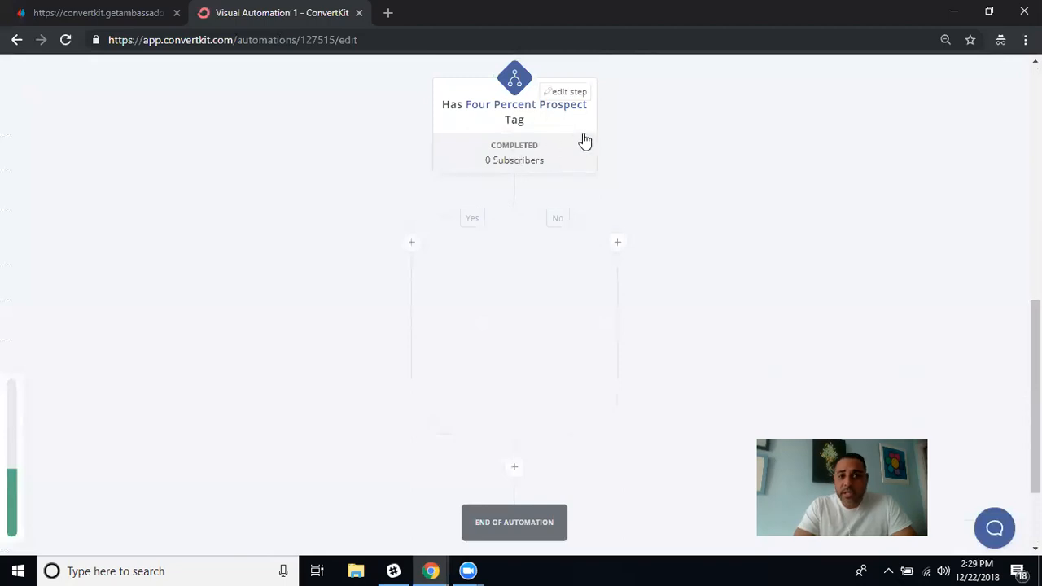
{"action": "left_click", "coordinate": [573, 93]}
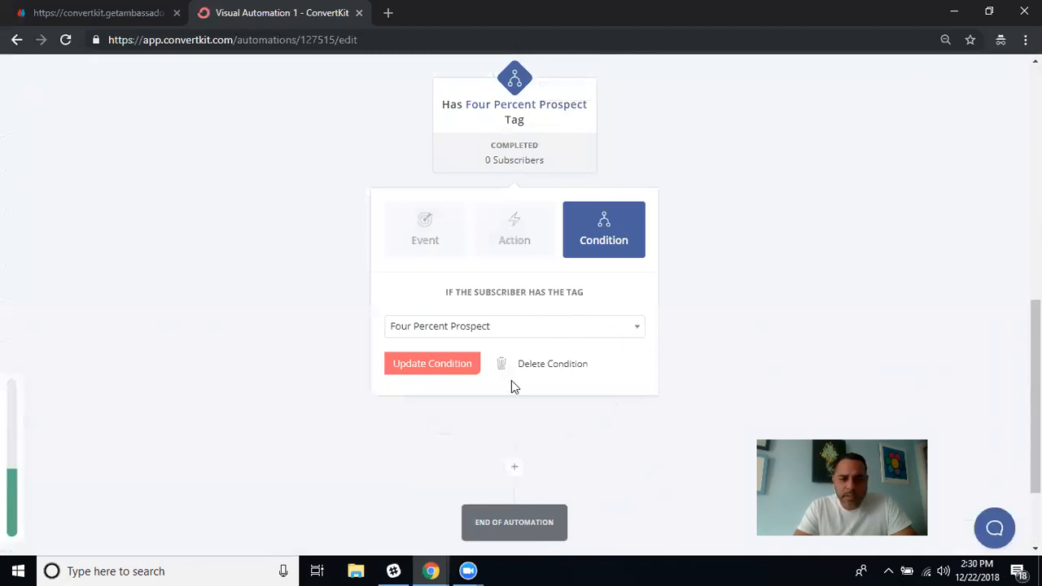
{"action": "left_click", "coordinate": [635, 328]}
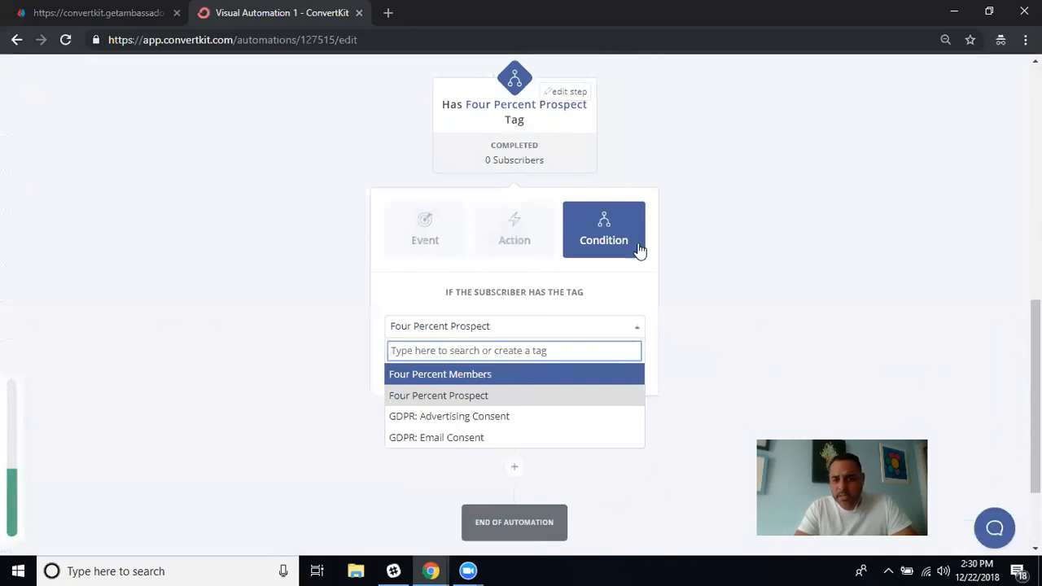
{"action": "left_click", "coordinate": [739, 376]}
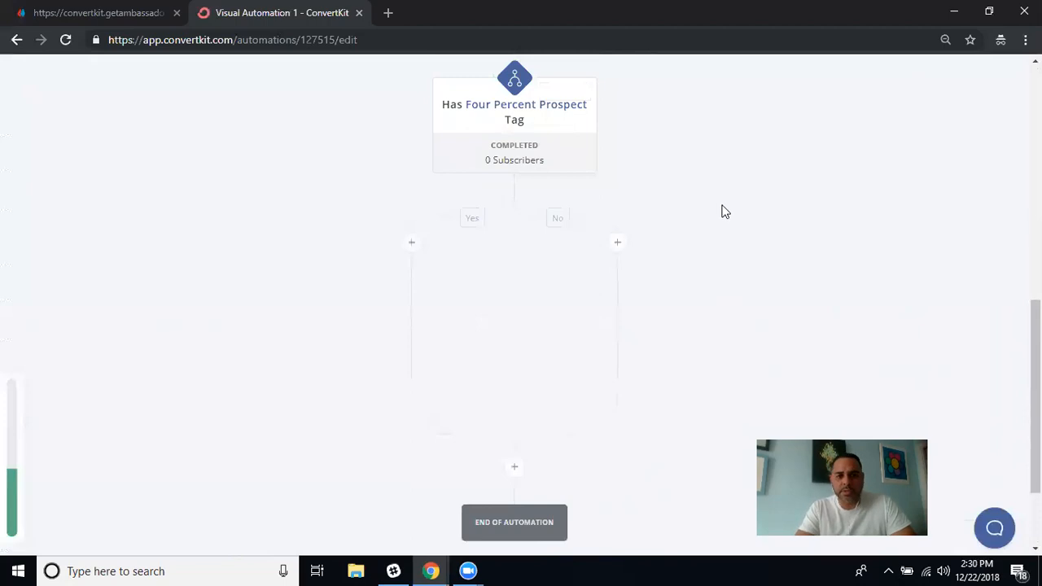
On the Yes branch, add an Add or remove tag action applying Four Percent Members.
{"action": "left_click", "coordinate": [411, 243]}
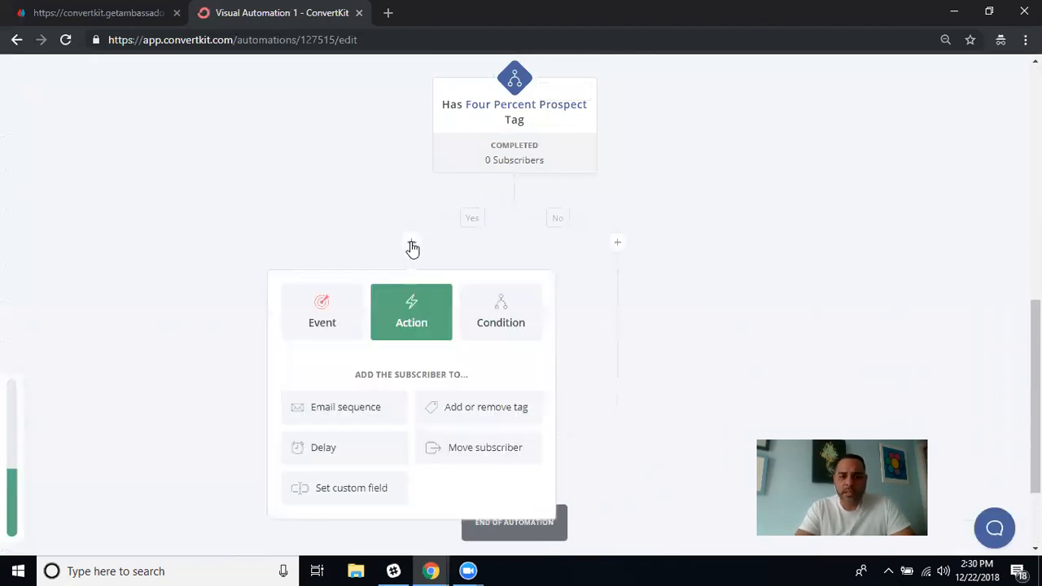
{"action": "scroll", "coordinate": [398, 427], "scroll_direction": "down", "scroll_amount": 2}
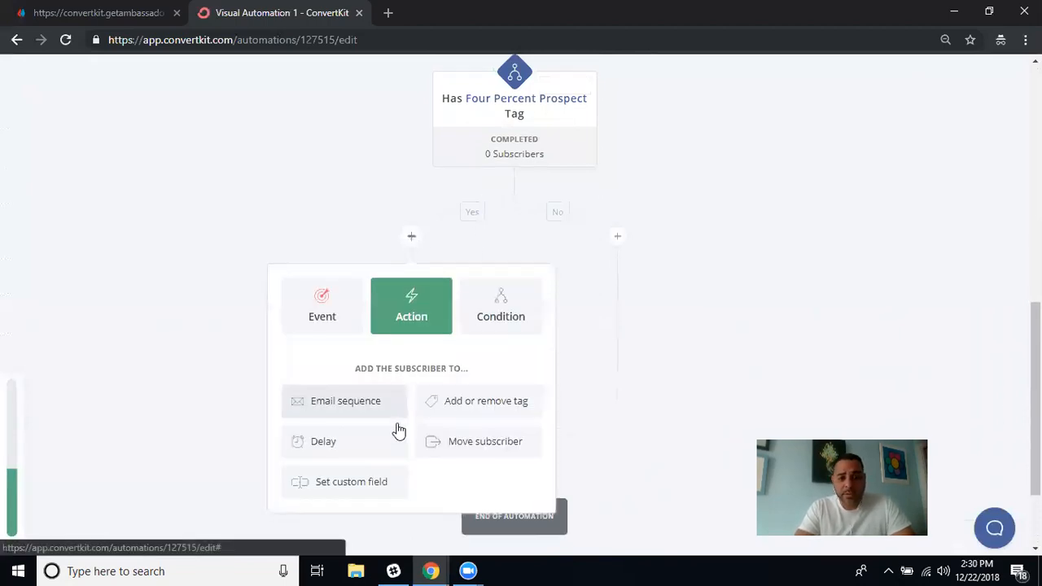
{"action": "left_click", "coordinate": [456, 309]}
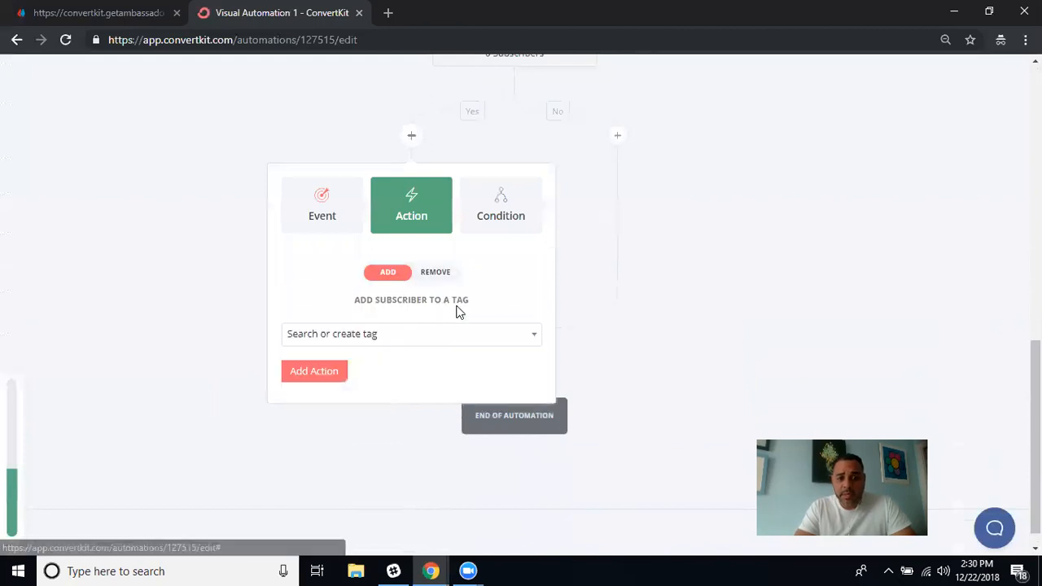
{"action": "left_click", "coordinate": [530, 338]}
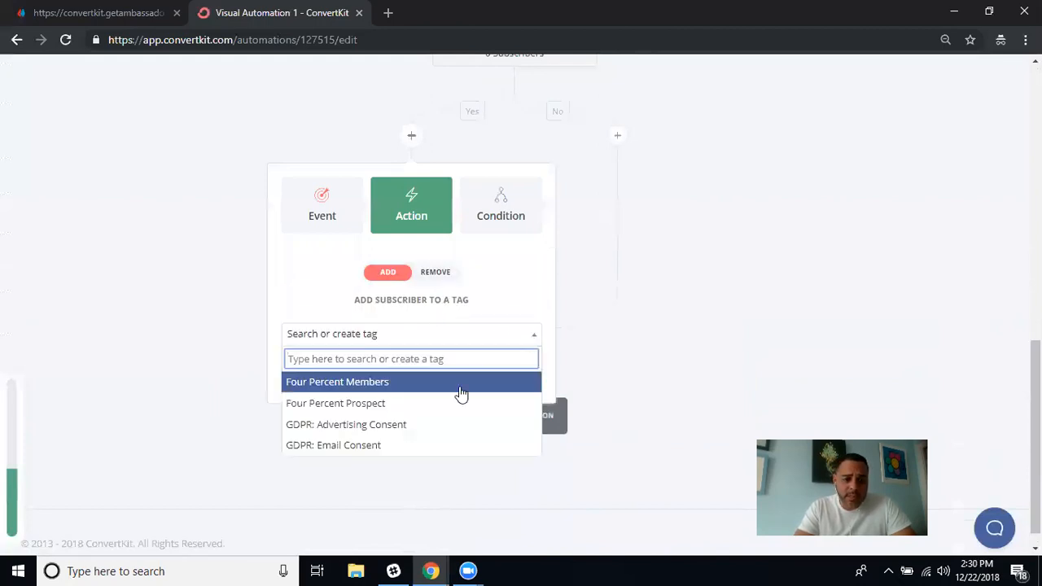
{"action": "left_click", "coordinate": [418, 382]}
{"action": "left_click", "coordinate": [311, 372]}
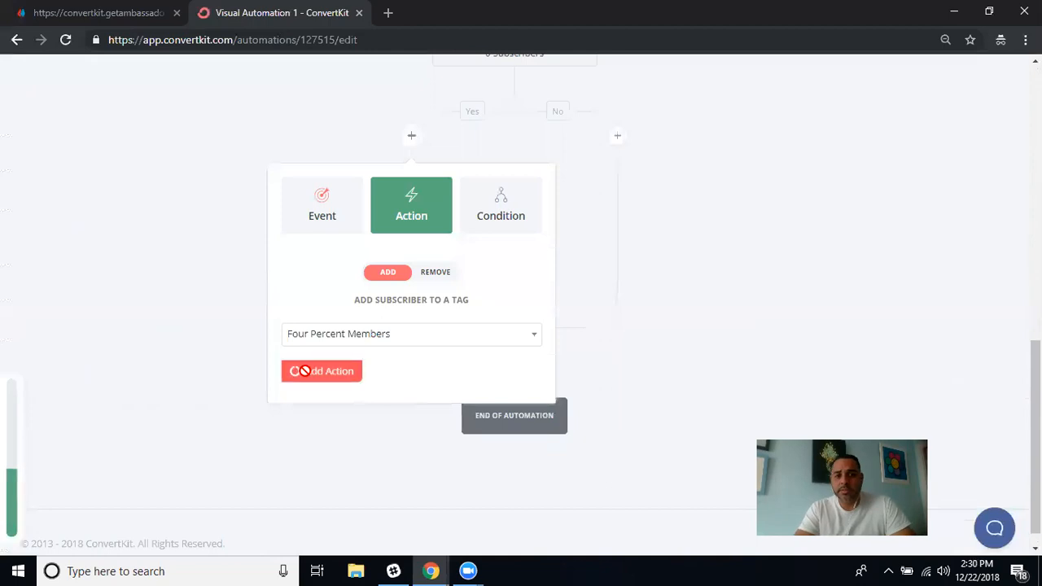
{"action": "scroll", "coordinate": [533, 280], "scroll_direction": "up", "scroll_amount": 2}
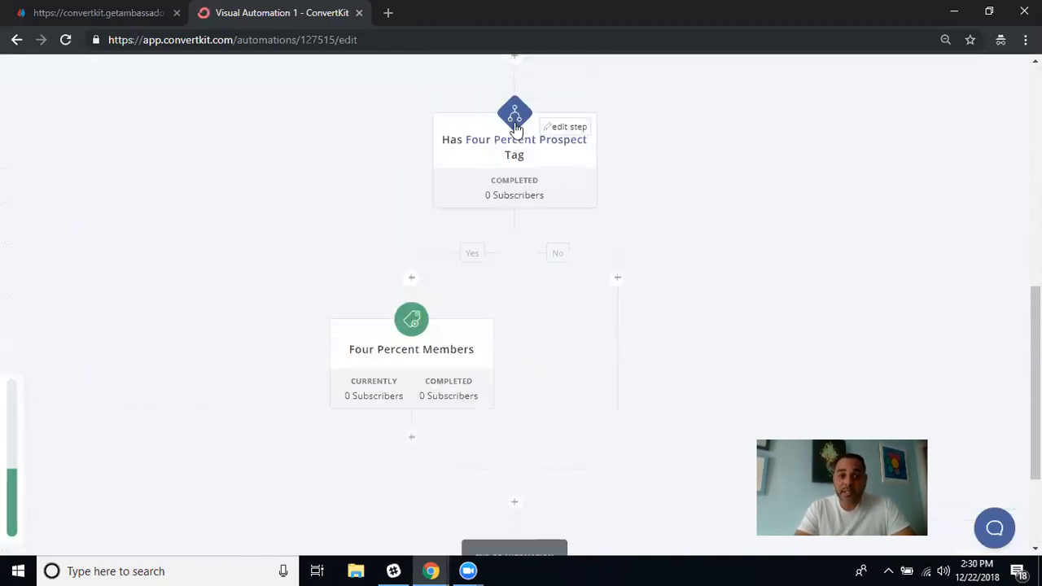
{"action": "scroll", "coordinate": [530, 165], "scroll_direction": "up", "scroll_amount": 2}
{"action": "scroll", "coordinate": [528, 165], "scroll_direction": "down", "scroll_amount": 2}
{"action": "scroll", "coordinate": [514, 105], "scroll_direction": "up", "scroll_amount": 2}
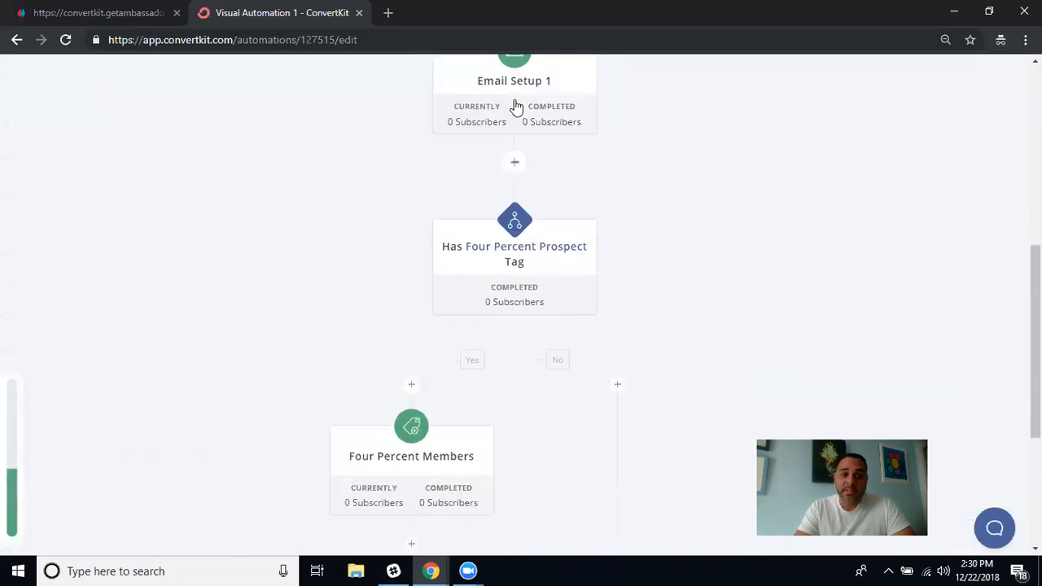
{"action": "scroll", "coordinate": [514, 191], "scroll_direction": "down", "scroll_amount": 2}
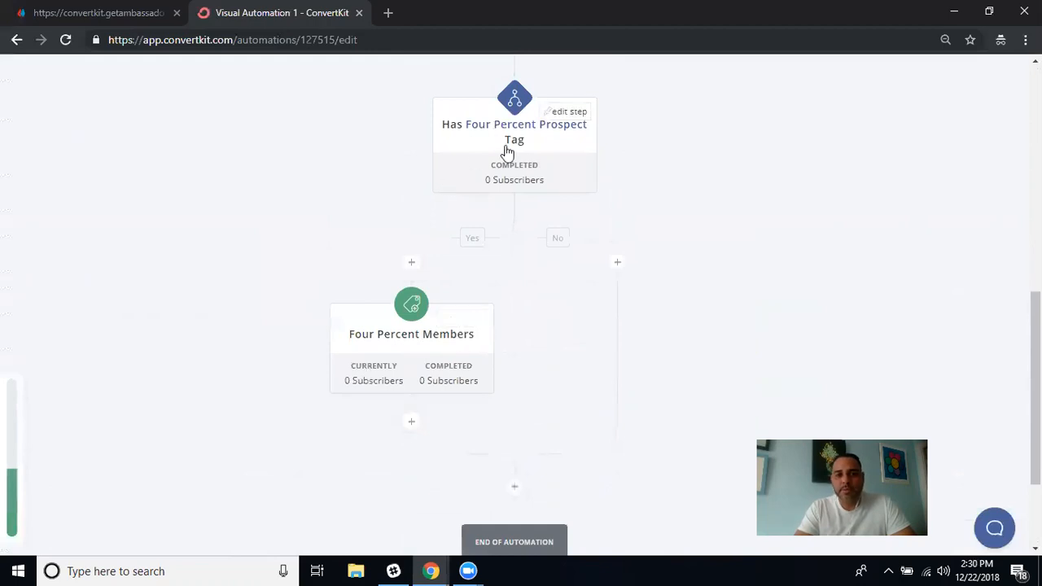
On the No branch, add an Add or remove tag action applying Four Percent Prospect.
{"action": "left_click", "coordinate": [617, 264]}
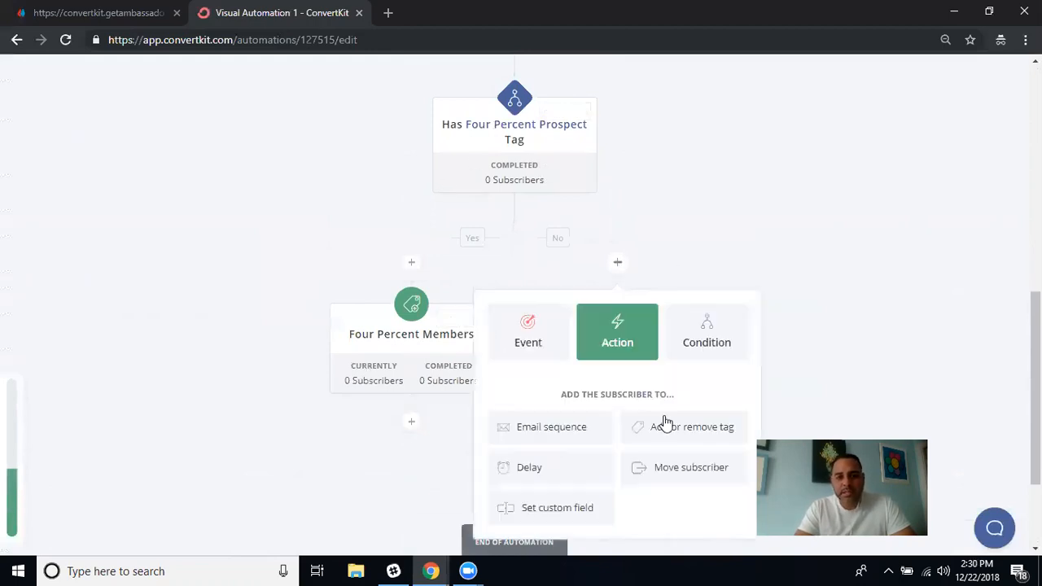
{"action": "left_click", "coordinate": [696, 429]}
{"action": "scroll", "coordinate": [730, 275], "scroll_direction": "down", "scroll_amount": 2}
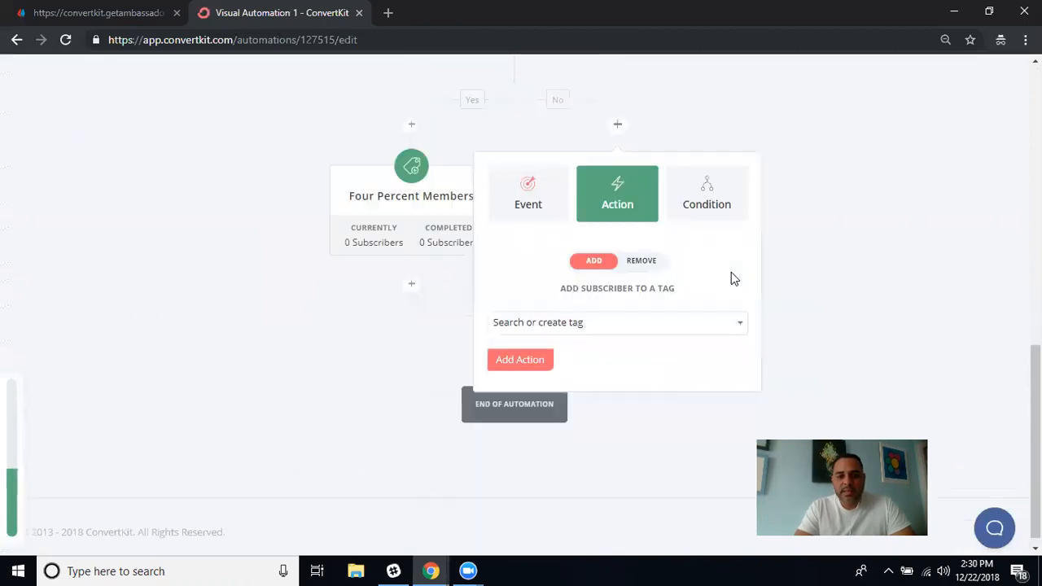
{"action": "left_click", "coordinate": [733, 321]}
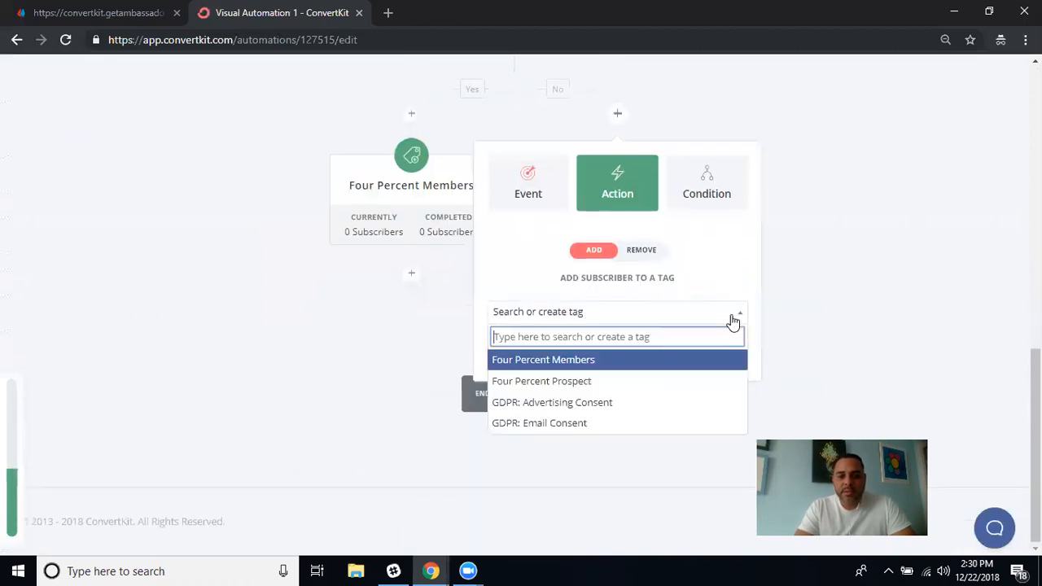
{"action": "left_click", "coordinate": [588, 389]}
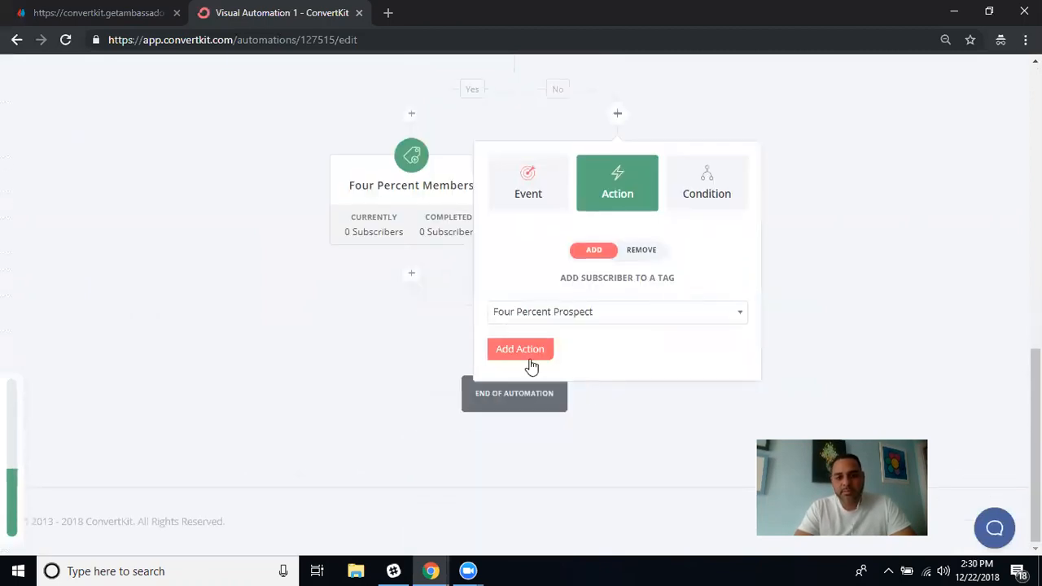
{"action": "left_click", "coordinate": [525, 348]}
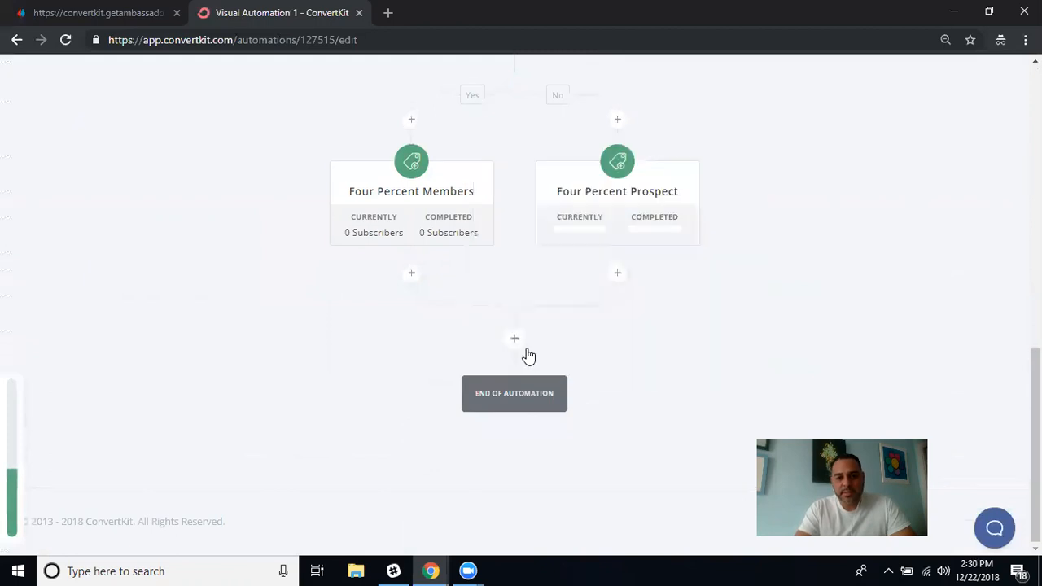
Start adding a new step after the Four Percent Members tag step.
{"action": "scroll", "coordinate": [527, 355], "scroll_direction": "up", "scroll_amount": 2}
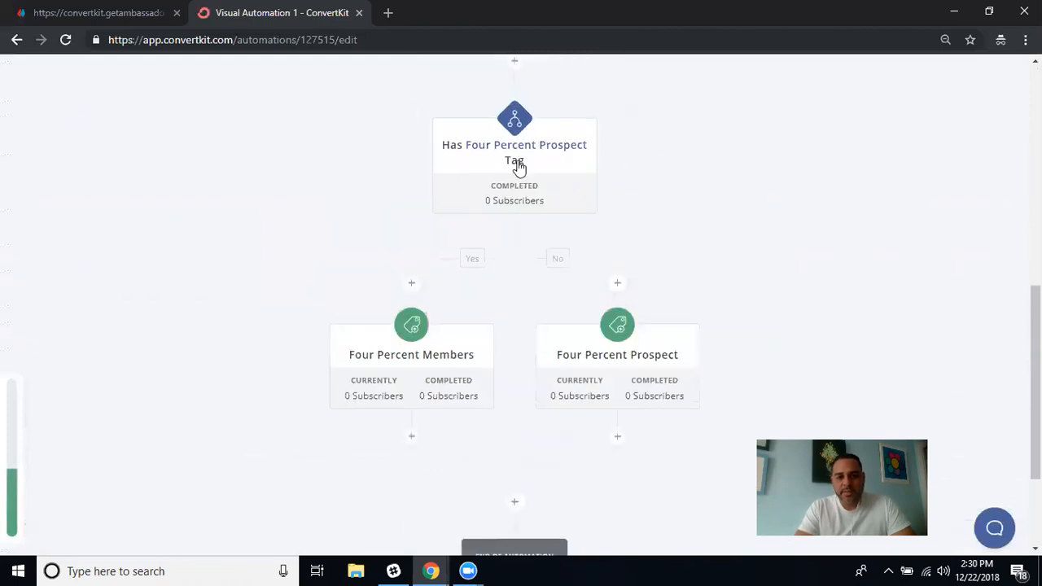
{"action": "scroll", "coordinate": [430, 411], "scroll_direction": "down", "scroll_amount": 2}
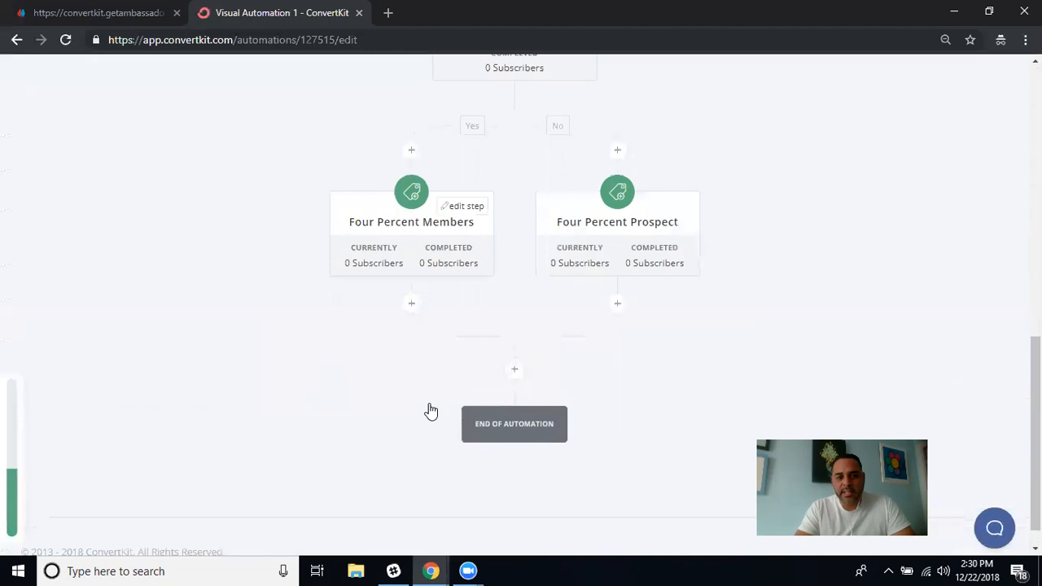
{"action": "left_click", "coordinate": [411, 305]}
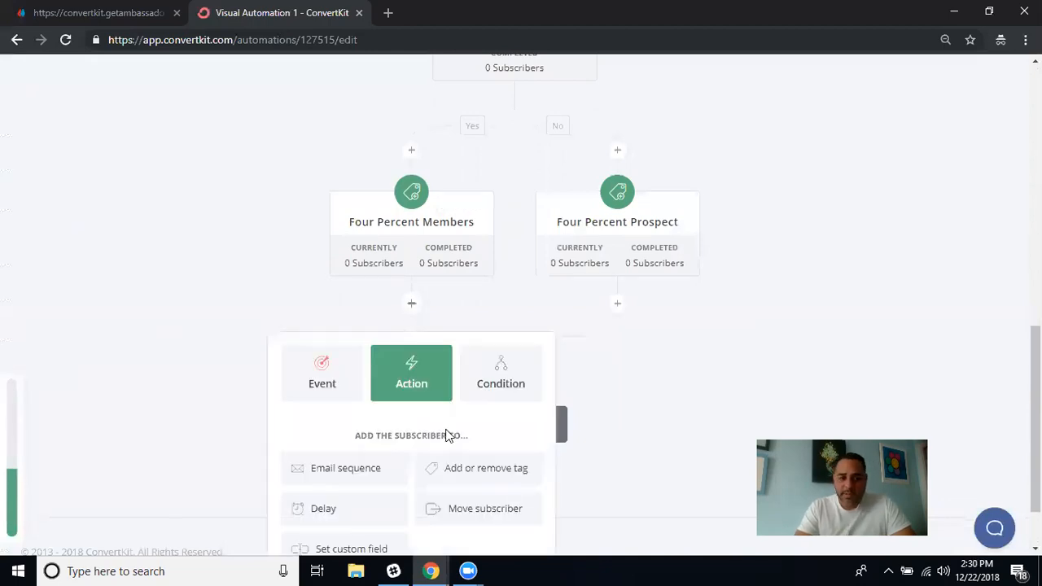
{"action": "scroll", "coordinate": [449, 435], "scroll_direction": "down", "scroll_amount": 1}
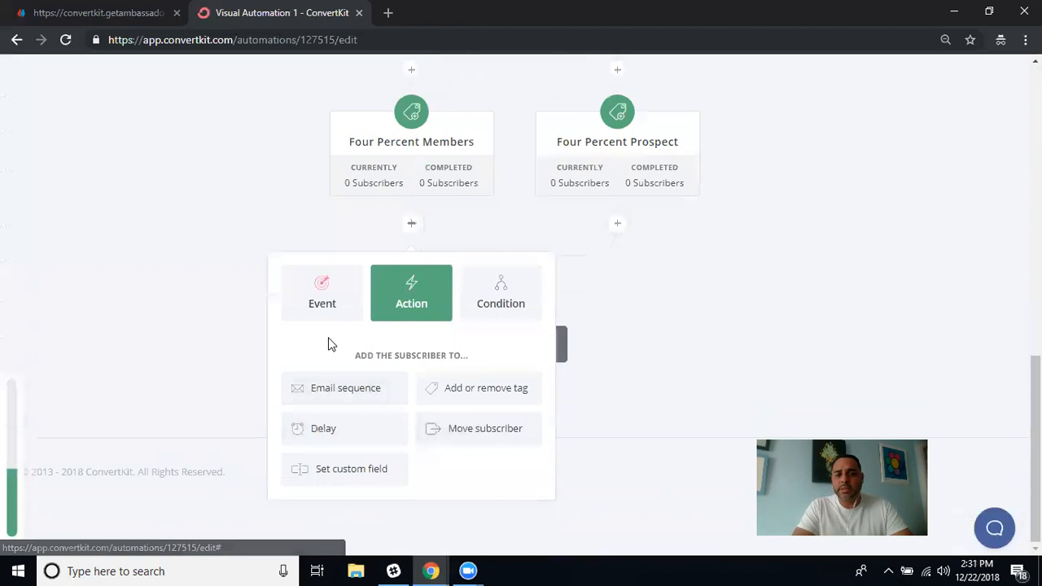
{"action": "left_click", "coordinate": [279, 233]}
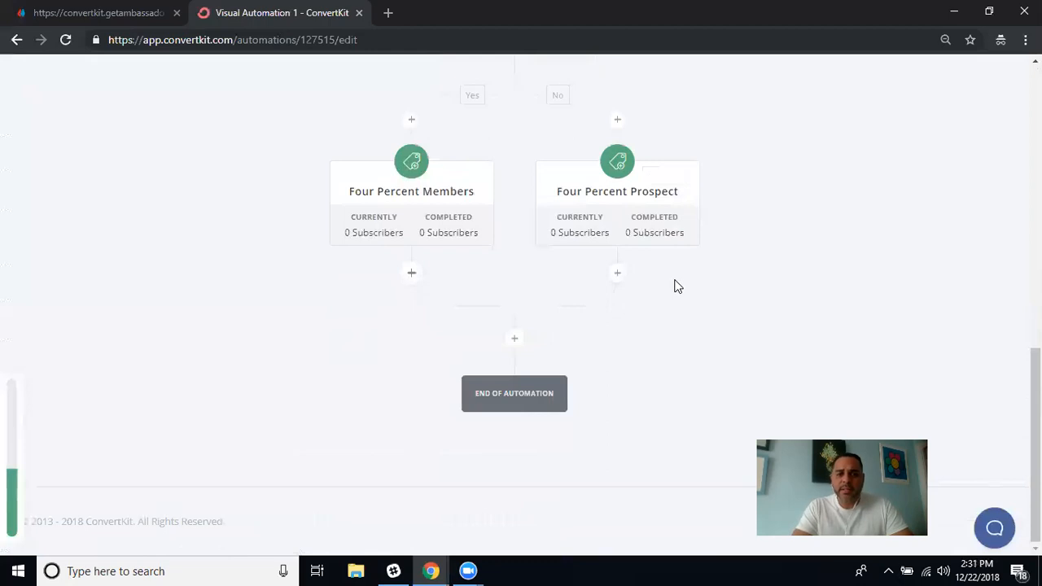
{"action": "left_click", "coordinate": [617, 274]}
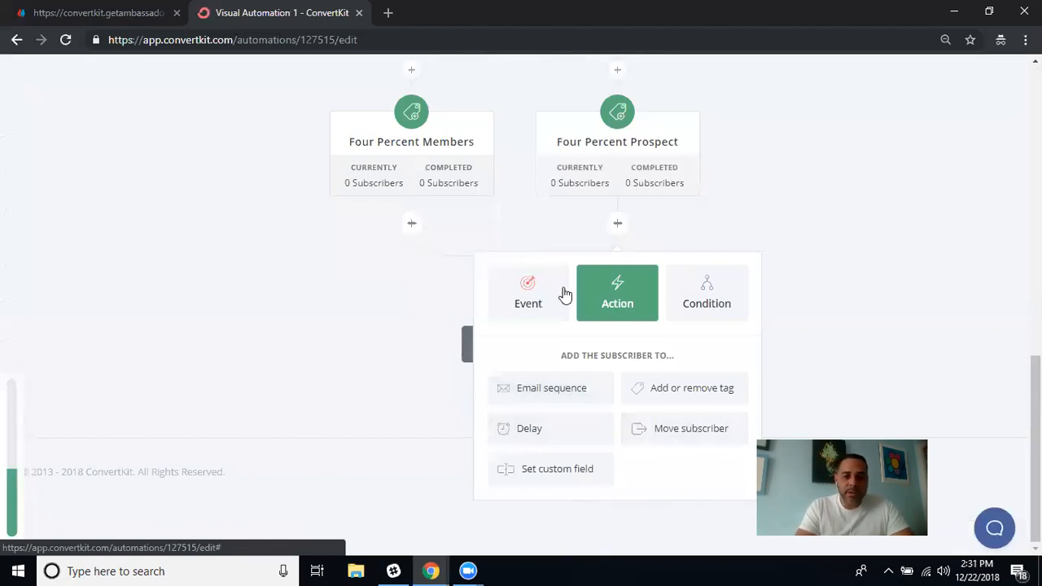
{"action": "left_click", "coordinate": [837, 223]}
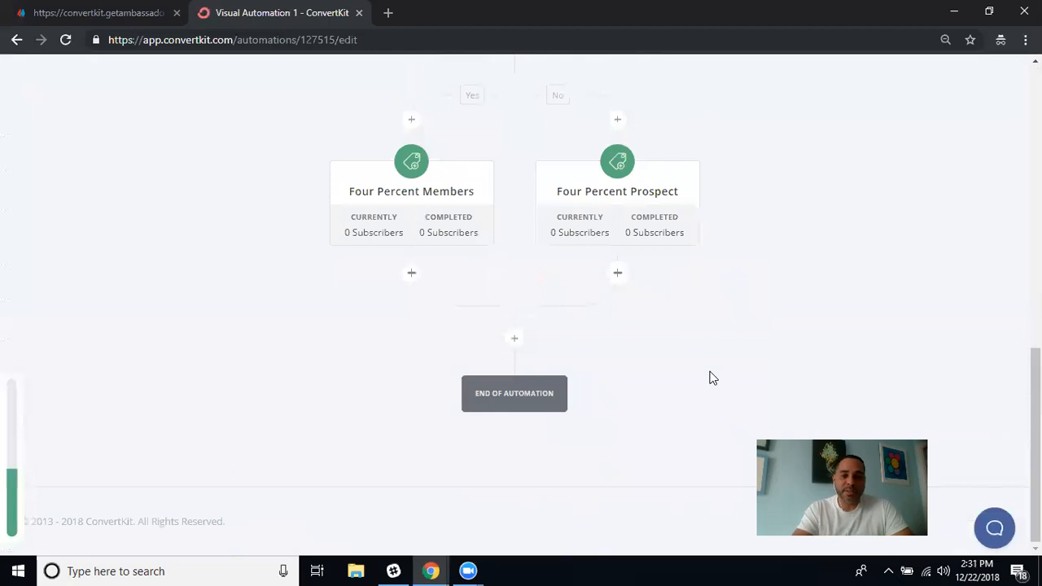
{"action": "scroll", "coordinate": [769, 213], "scroll_direction": "up", "scroll_amount": 3}
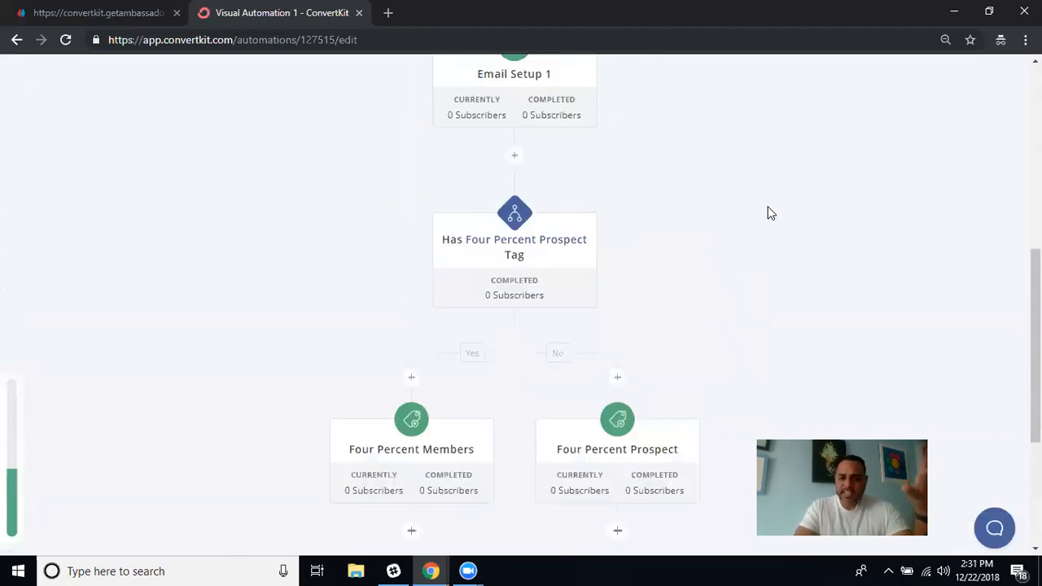
{"action": "scroll", "coordinate": [769, 213], "scroll_direction": "up", "scroll_amount": 2}
{"action": "scroll", "coordinate": [769, 213], "scroll_direction": "up", "scroll_amount": 3}
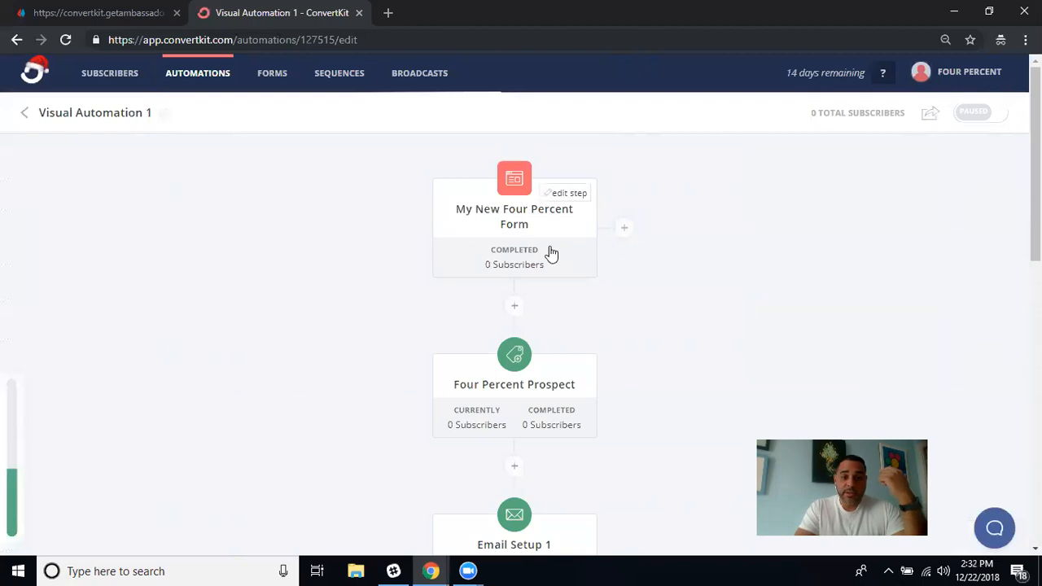
Insert a 1 Hours delay between the Four Percent Prospect tag step and Email Setup 1.
{"action": "scroll", "coordinate": [579, 282], "scroll_direction": "down", "scroll_amount": 2}
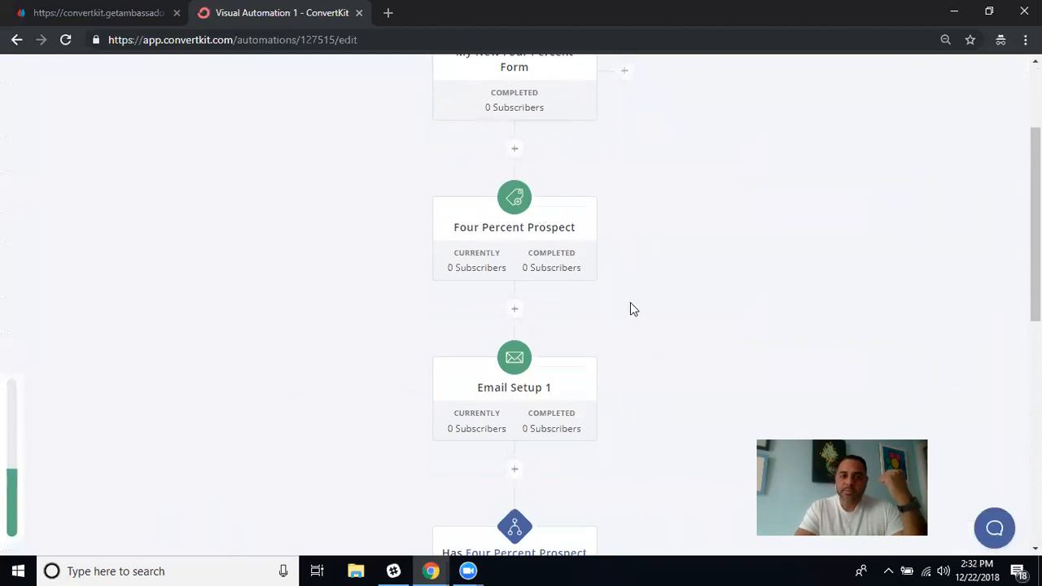
{"action": "scroll", "coordinate": [633, 308], "scroll_direction": "down", "scroll_amount": 2}
{"action": "scroll", "coordinate": [633, 310], "scroll_direction": "down", "scroll_amount": 1}
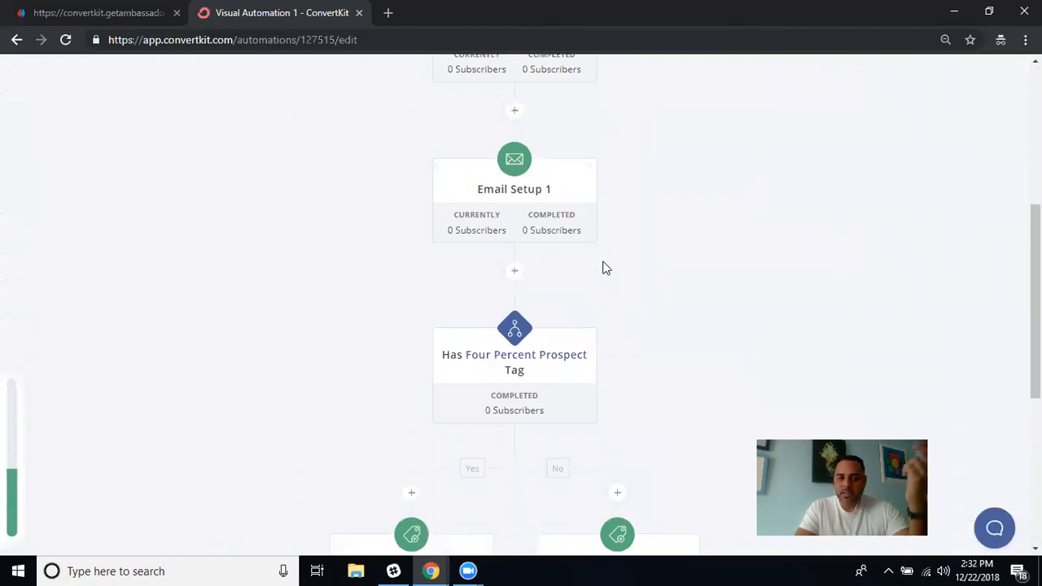
{"action": "scroll", "coordinate": [609, 198], "scroll_direction": "up", "scroll_amount": 1}
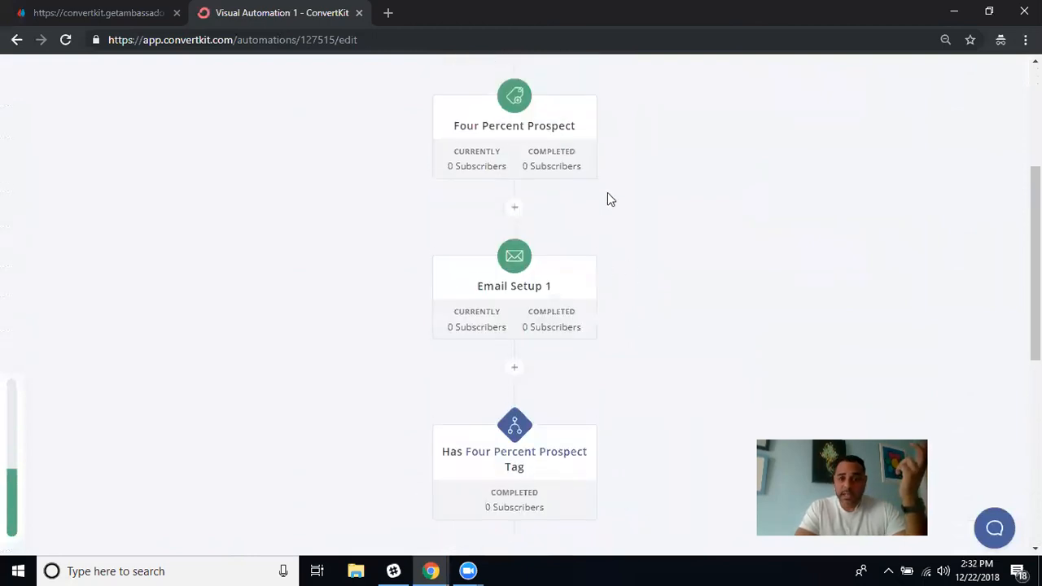
{"action": "left_click", "coordinate": [514, 209]}
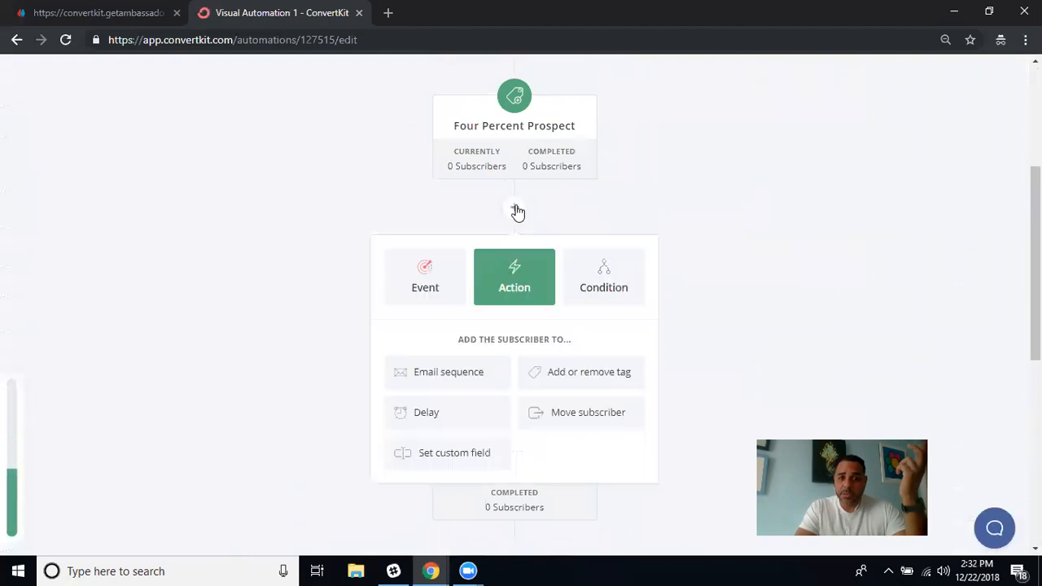
{"action": "left_click", "coordinate": [433, 417]}
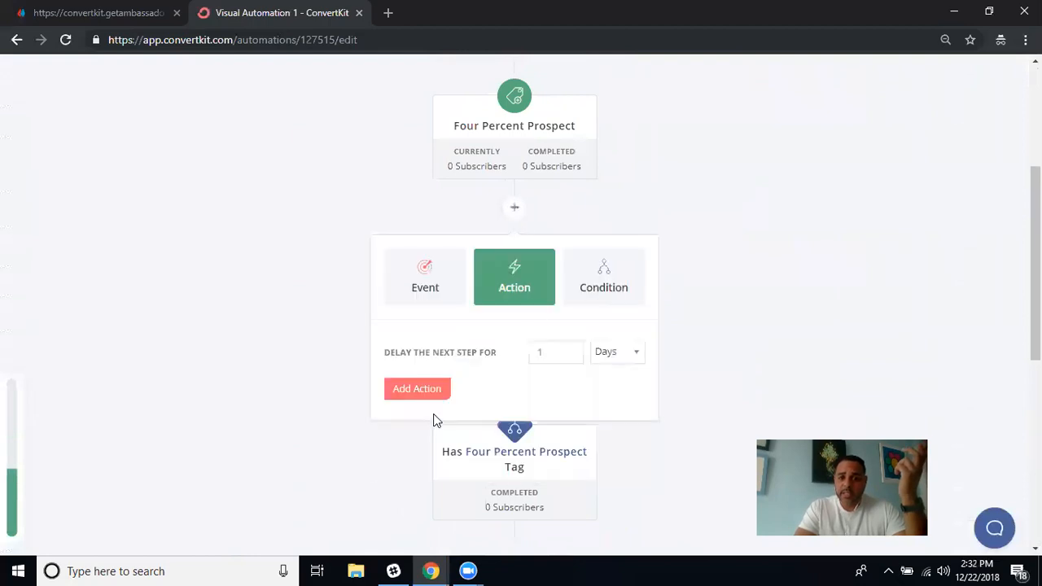
{"action": "left_click", "coordinate": [634, 359]}
{"action": "left_click", "coordinate": [618, 427]}
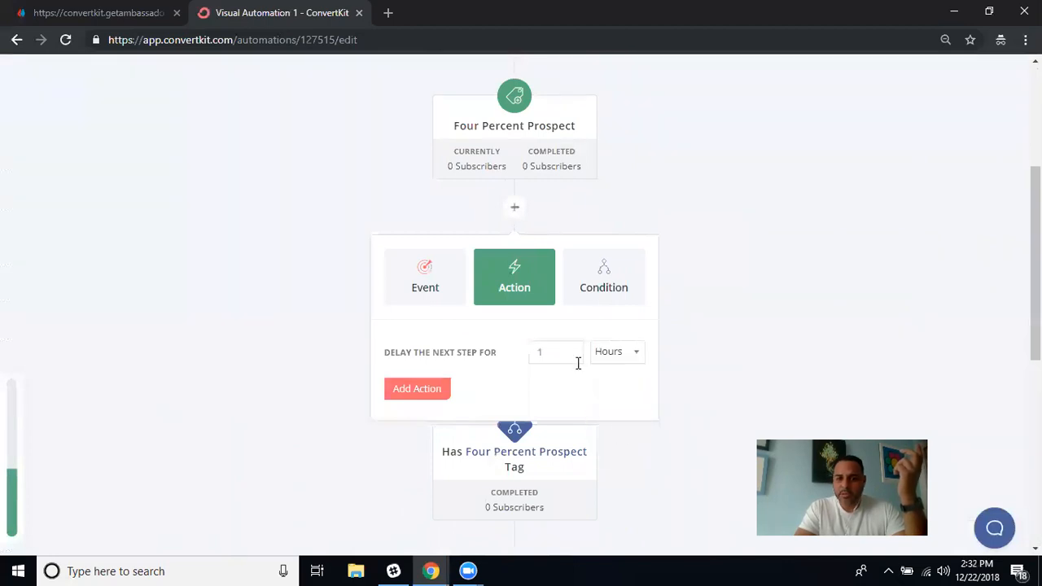
{"action": "left_click", "coordinate": [417, 388]}
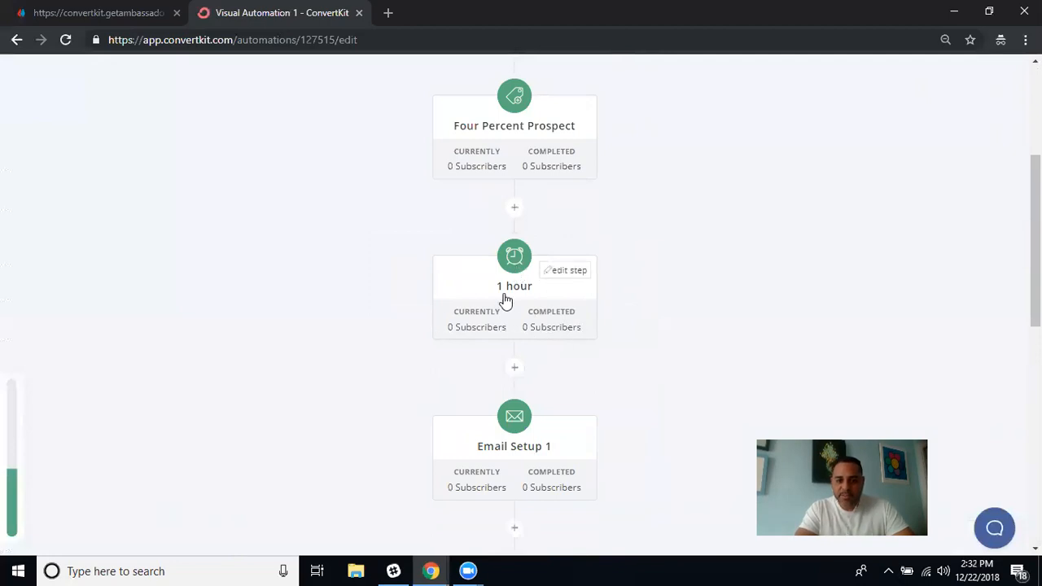
{"action": "scroll", "coordinate": [530, 326], "scroll_direction": "down", "scroll_amount": 2}
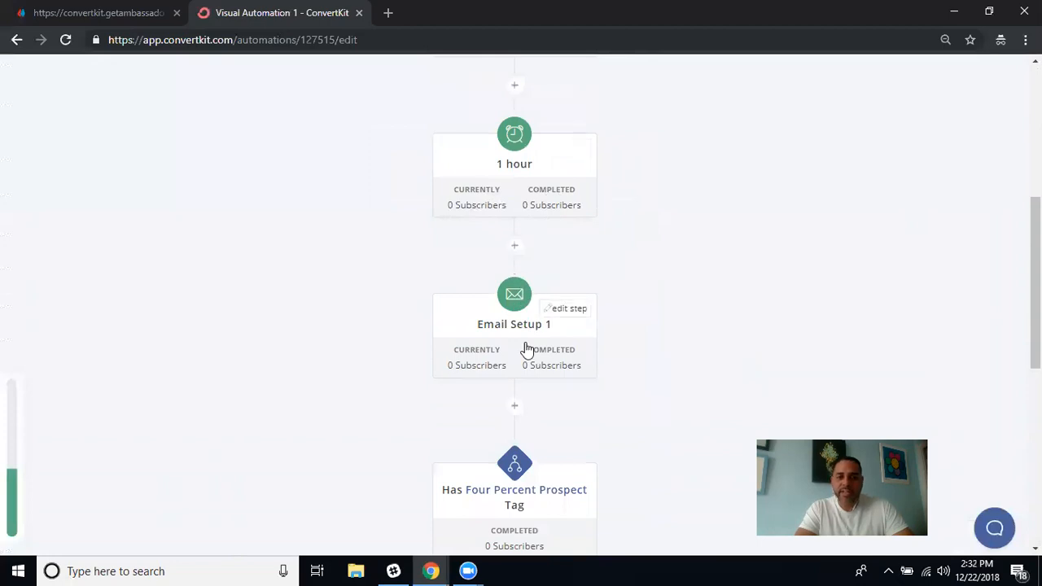
{"action": "scroll", "coordinate": [526, 349], "scroll_direction": "down", "scroll_amount": 1}
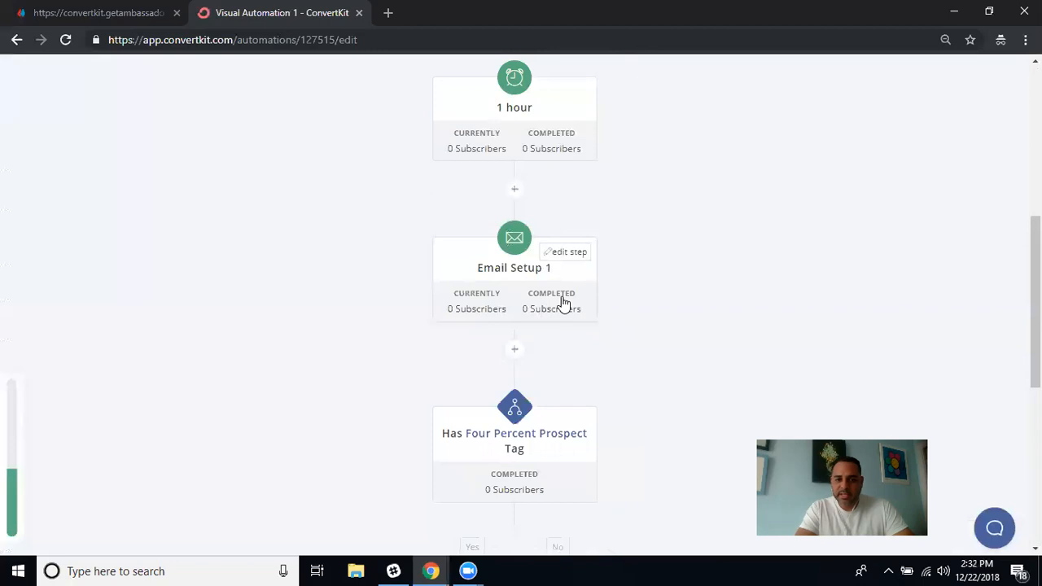
{"action": "scroll", "coordinate": [562, 303], "scroll_direction": "down", "scroll_amount": 3}
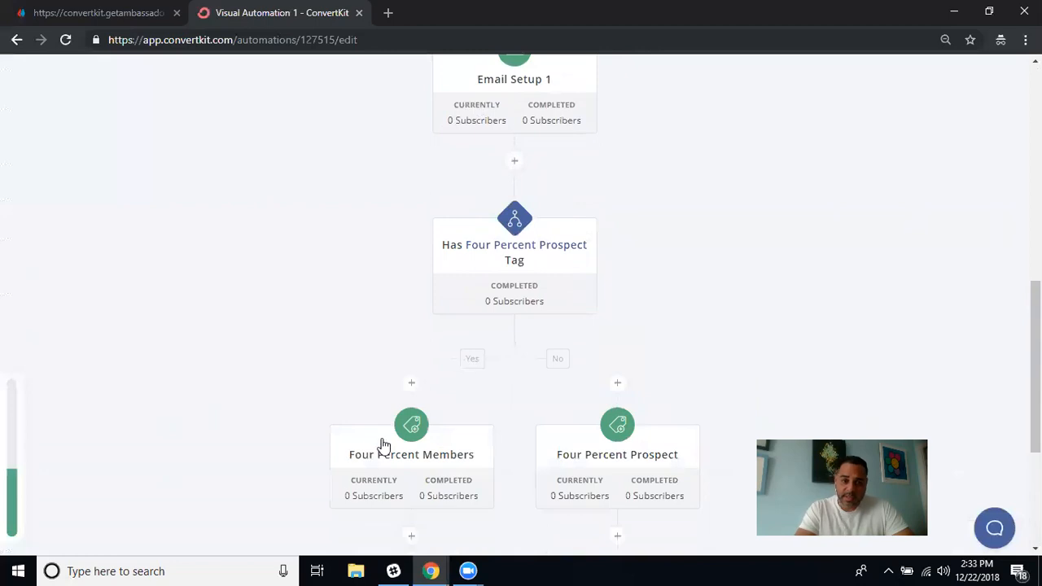
{"action": "scroll", "coordinate": [609, 293], "scroll_direction": "down", "scroll_amount": 2}
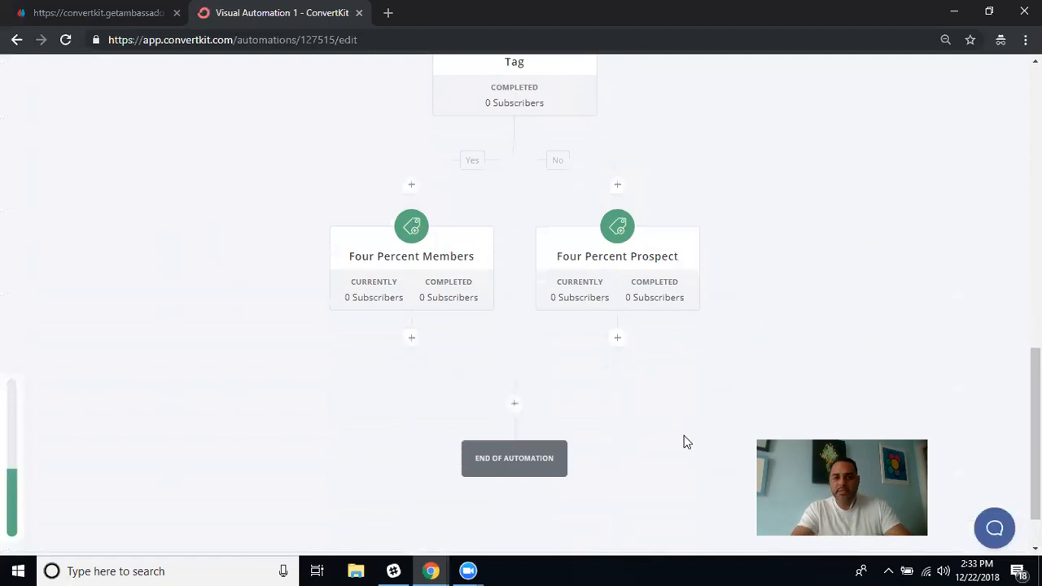
{"action": "scroll", "coordinate": [684, 439], "scroll_direction": "up", "scroll_amount": 2}
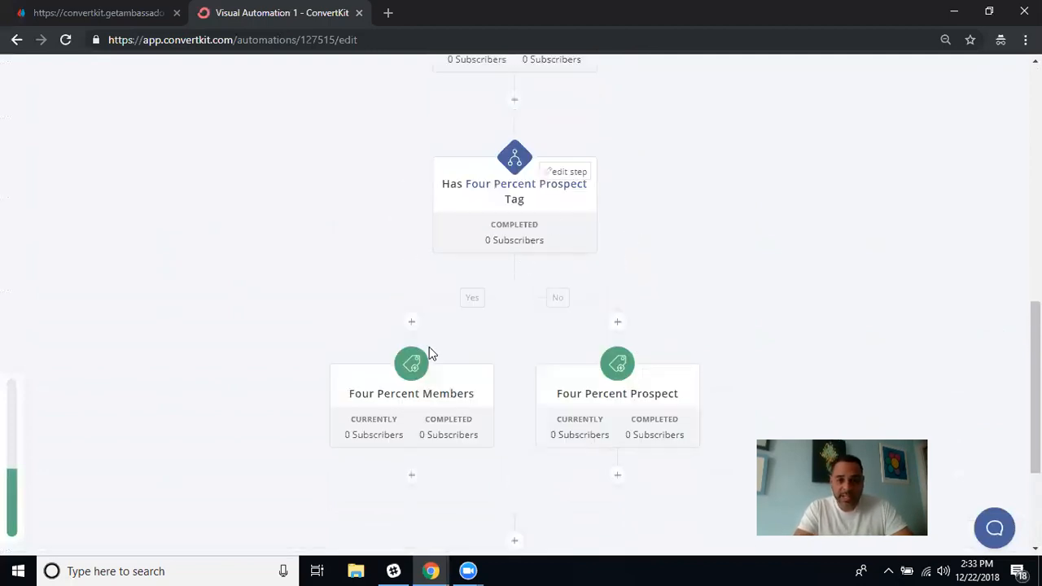
{"action": "scroll", "coordinate": [689, 197], "scroll_direction": "up", "scroll_amount": 4}
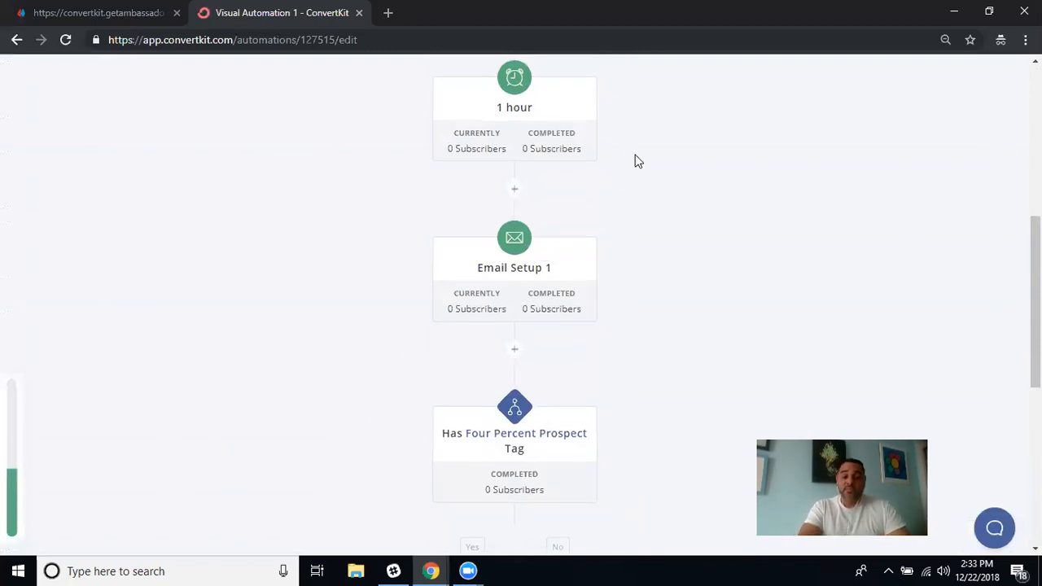
{"action": "scroll", "coordinate": [637, 162], "scroll_direction": "up", "scroll_amount": 6}
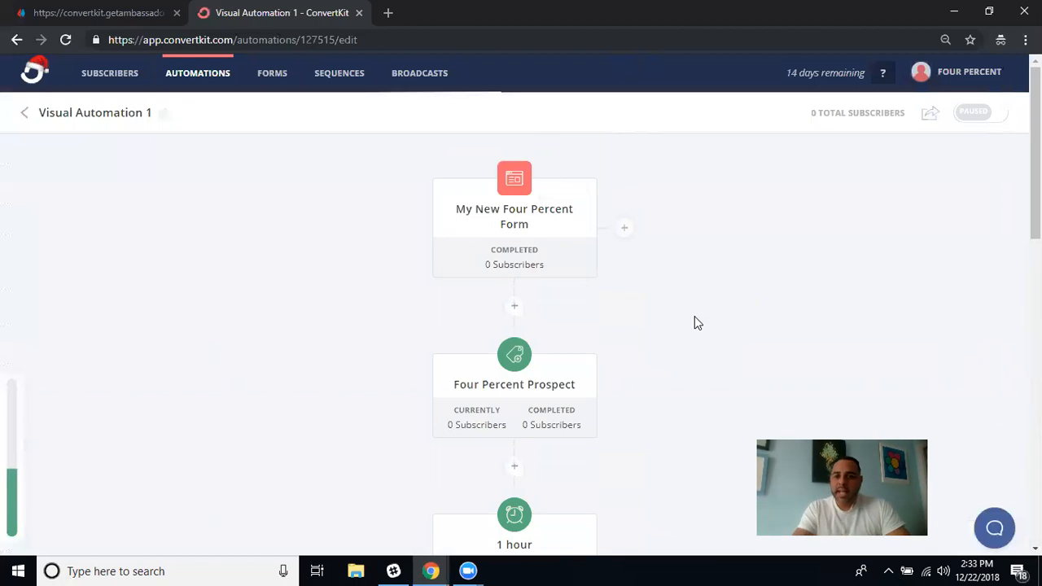
Switch Visual Automation 1 from Paused to live, then go to the Forms list.
{"action": "left_click", "coordinate": [972, 115]}
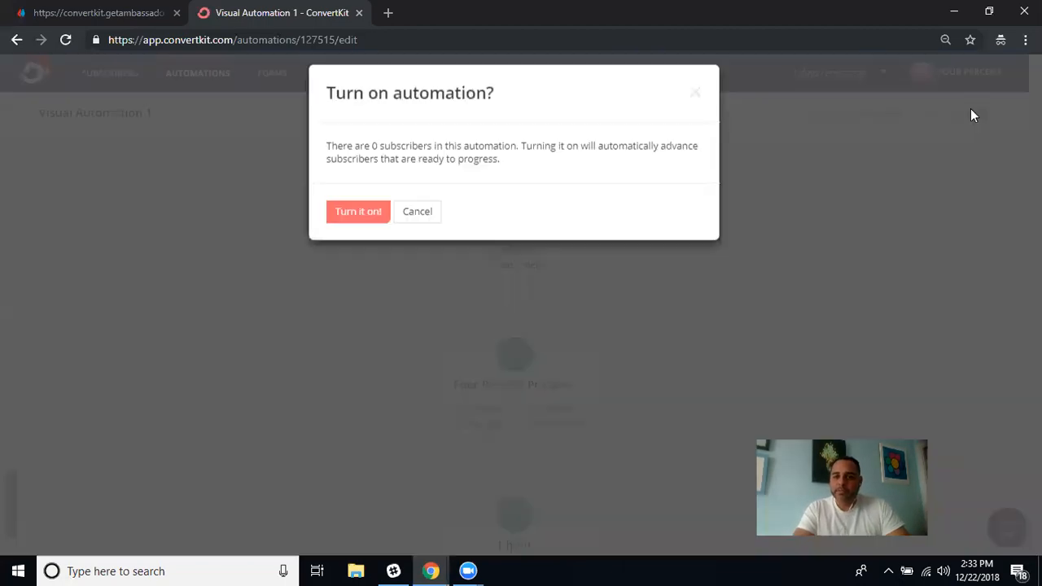
{"action": "left_click", "coordinate": [355, 228]}
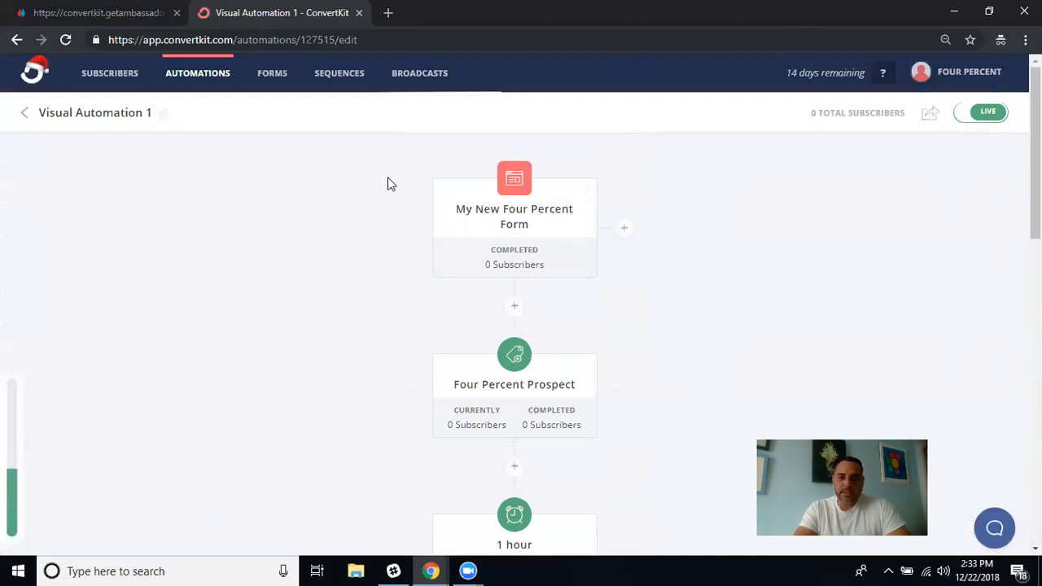
{"action": "left_click", "coordinate": [276, 74]}
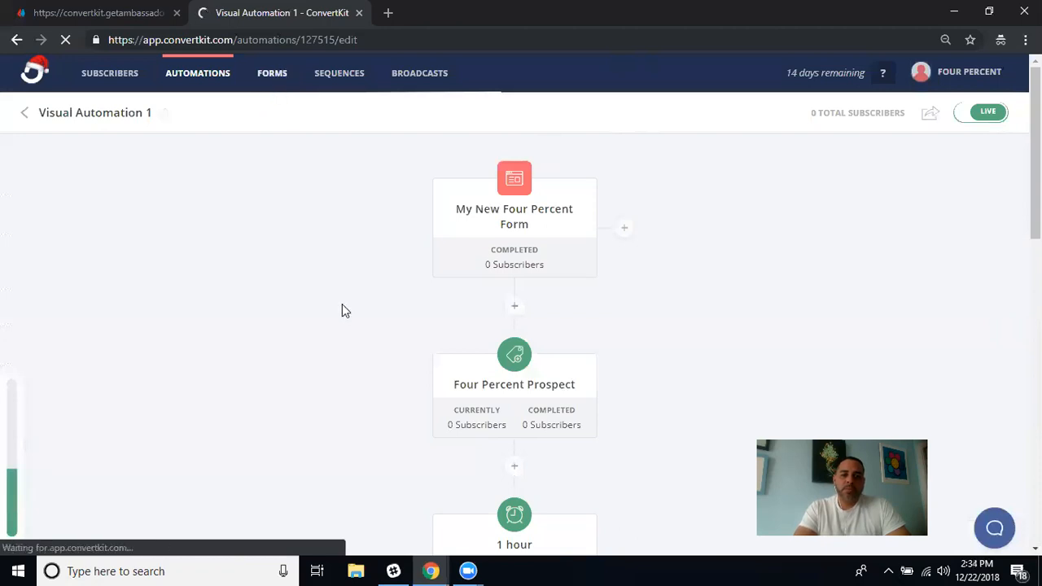
Open My New Four Percent Form from the Forms list, reloading after the error, and show its embed options.
{"action": "mouse_move", "coordinate": [500, 204]}
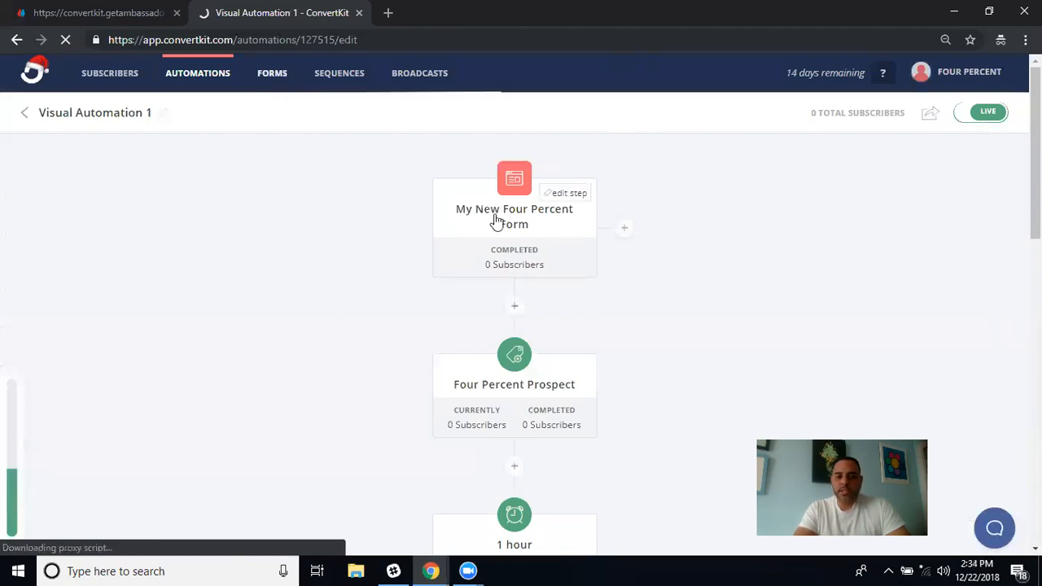
{"action": "left_click", "coordinate": [526, 257]}
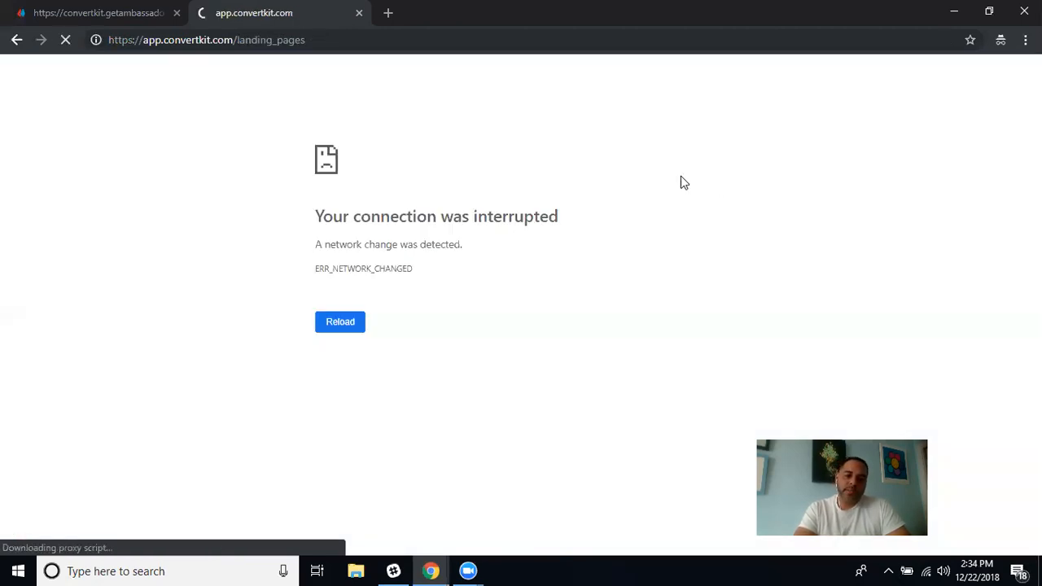
{"action": "left_click", "coordinate": [344, 322]}
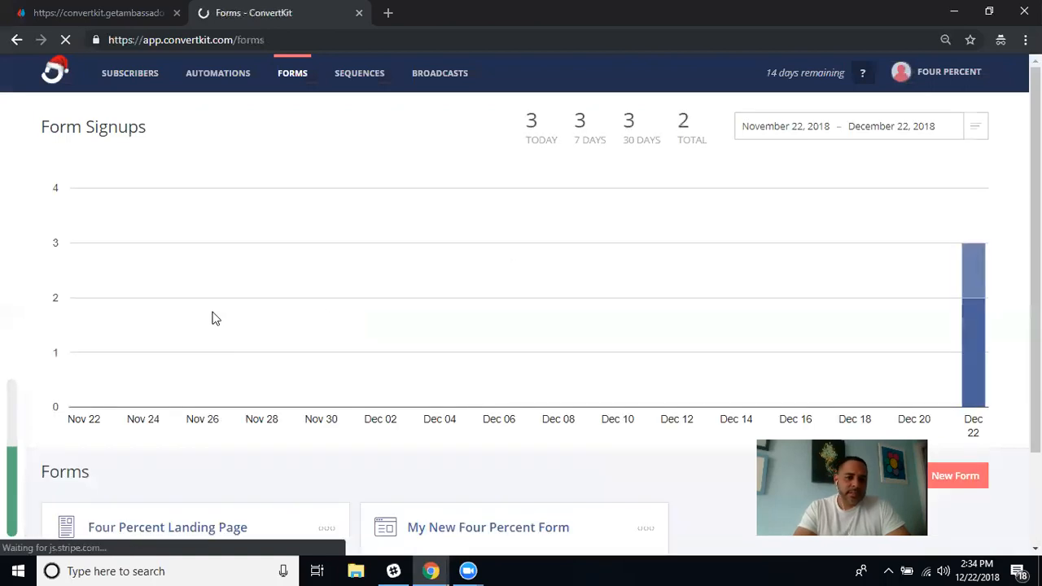
{"action": "scroll", "coordinate": [464, 302], "scroll_direction": "down", "scroll_amount": 3}
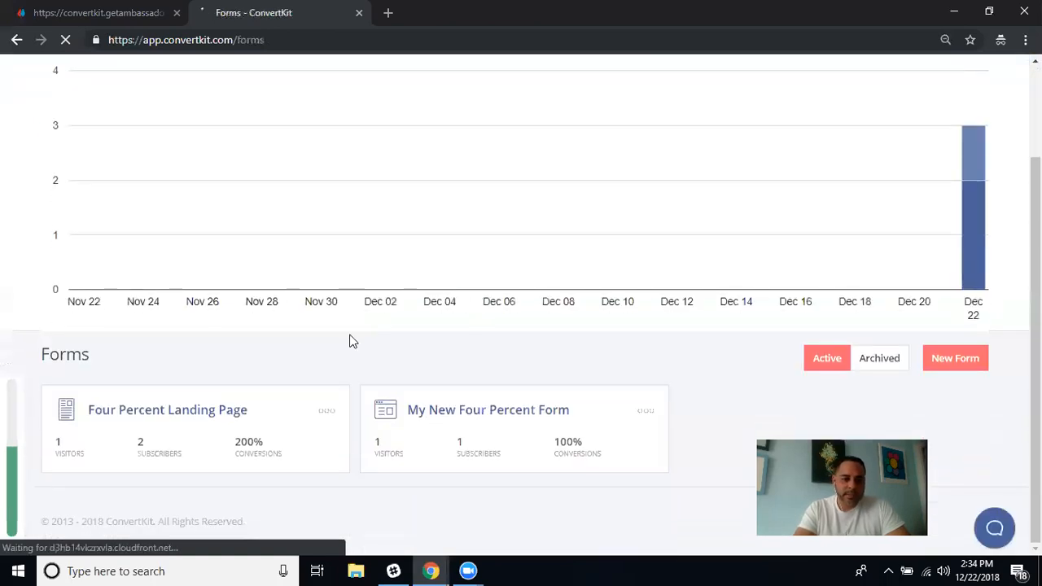
{"action": "left_click", "coordinate": [527, 411]}
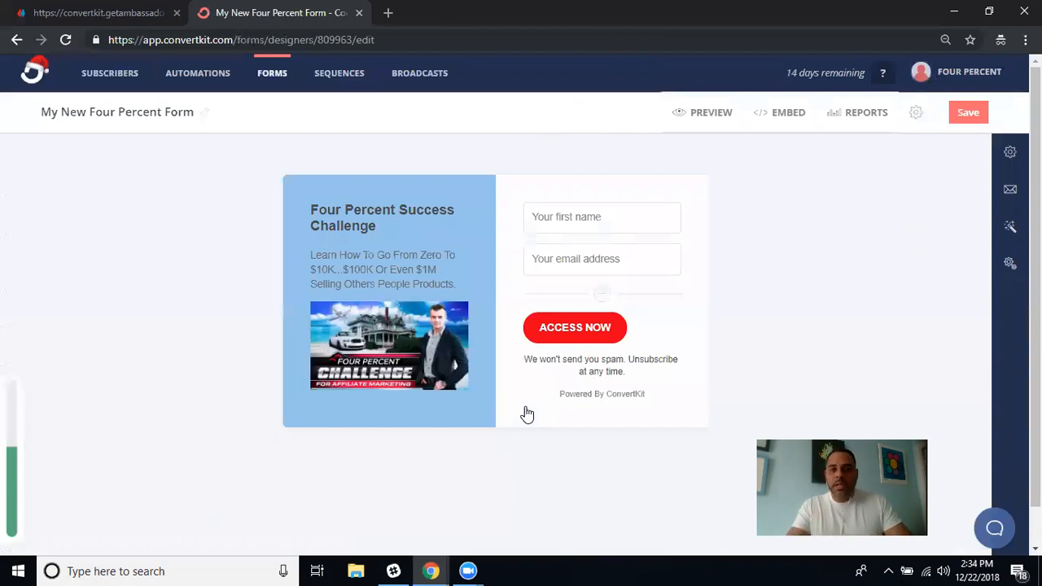
{"action": "left_click", "coordinate": [788, 114]}
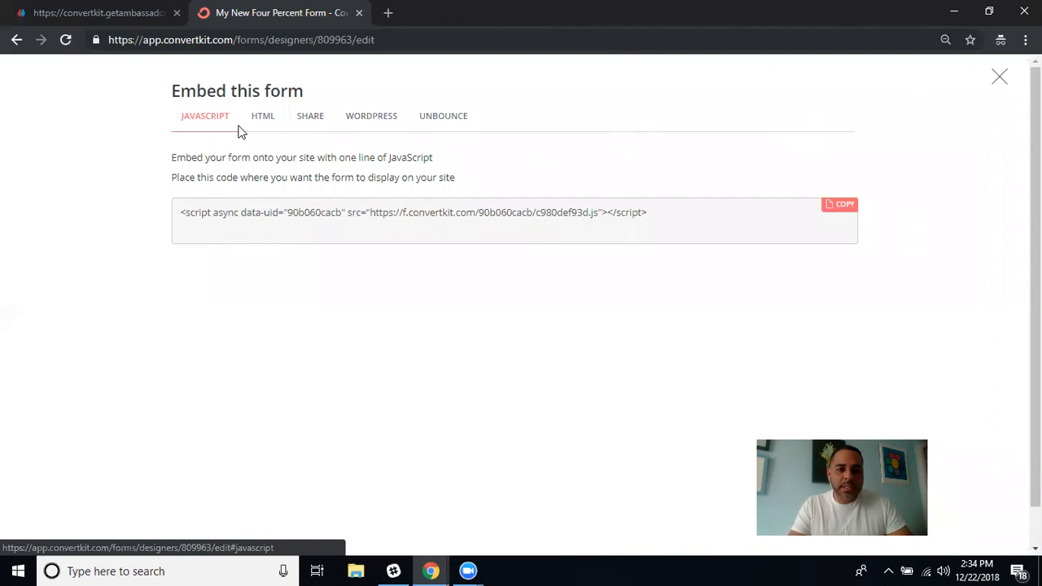
View the form's HTML embed code and hosted share link URL, then switch browser windows.
{"action": "left_click", "coordinate": [263, 116]}
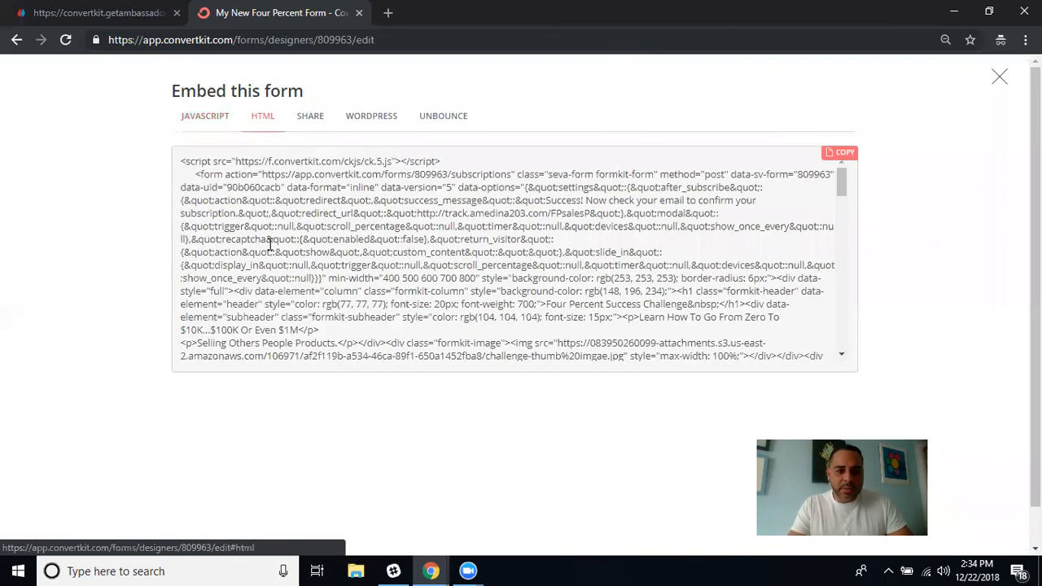
{"action": "left_click", "coordinate": [313, 122]}
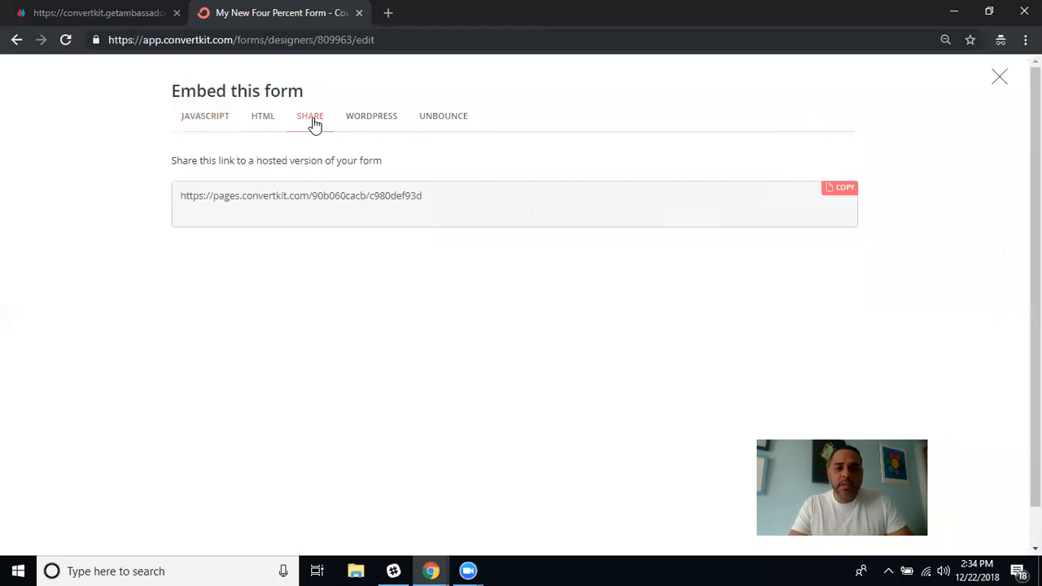
{"action": "left_click_drag", "start_coordinate": [446, 203], "coordinate": [194, 197]}
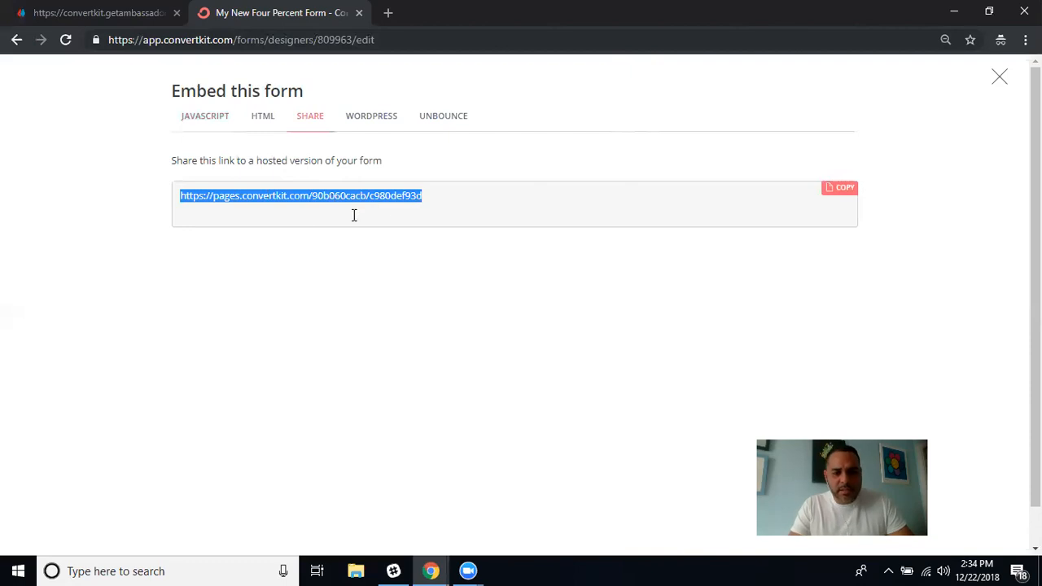
{"action": "left_click", "coordinate": [546, 170]}
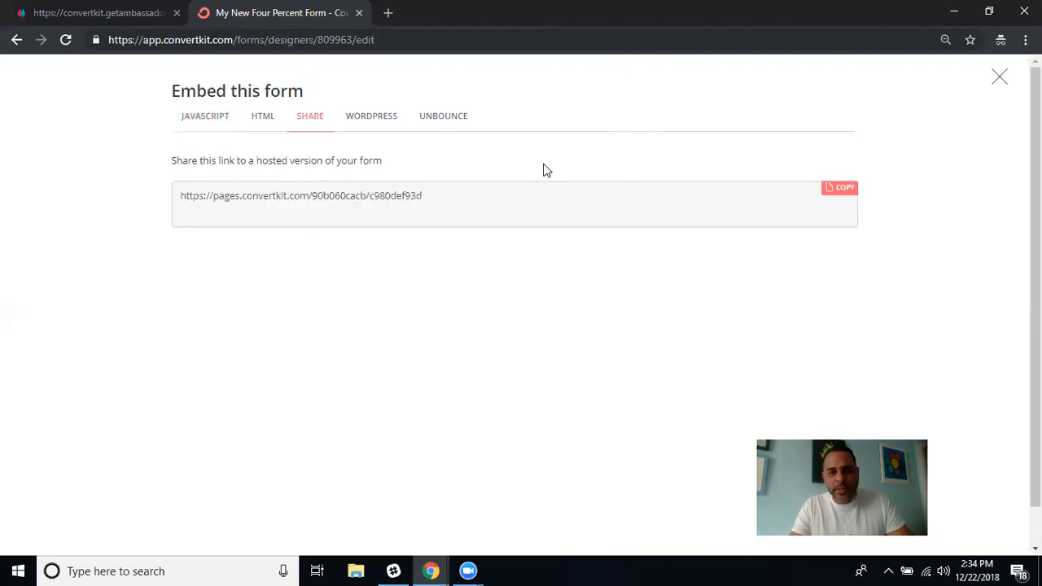
{"action": "left_click", "coordinate": [432, 571]}
Switch to the ClickMagick tracking links tab and collapse the expanded link details.
{"action": "left_click", "coordinate": [309, 495]}
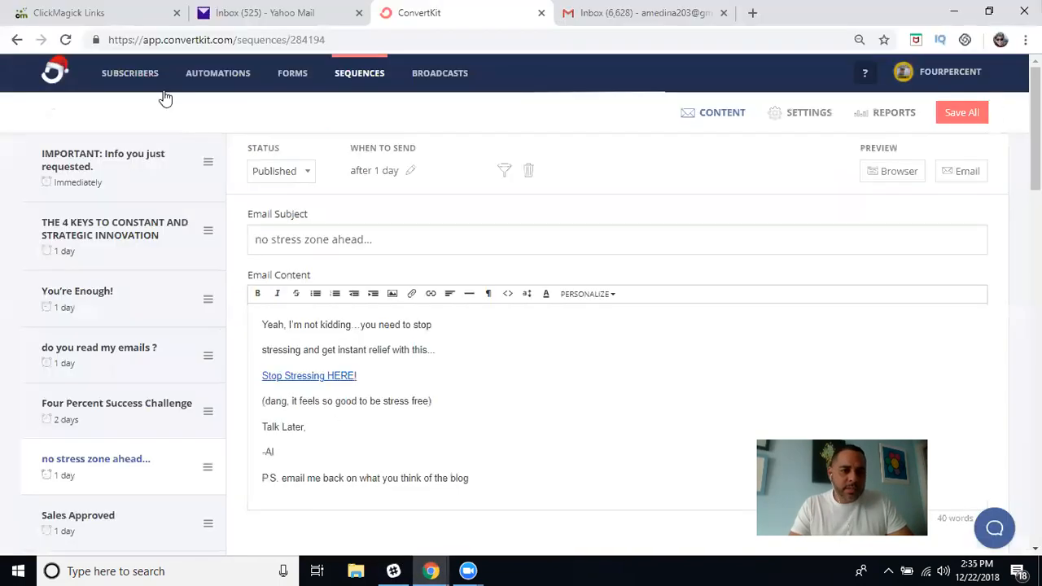
{"action": "left_click", "coordinate": [130, 13]}
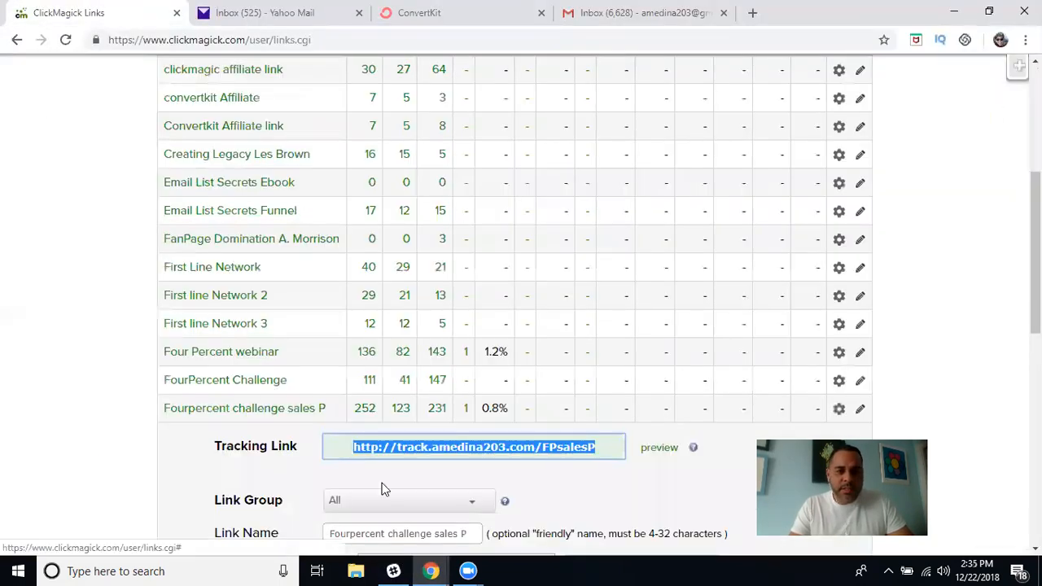
{"action": "left_click", "coordinate": [298, 410]}
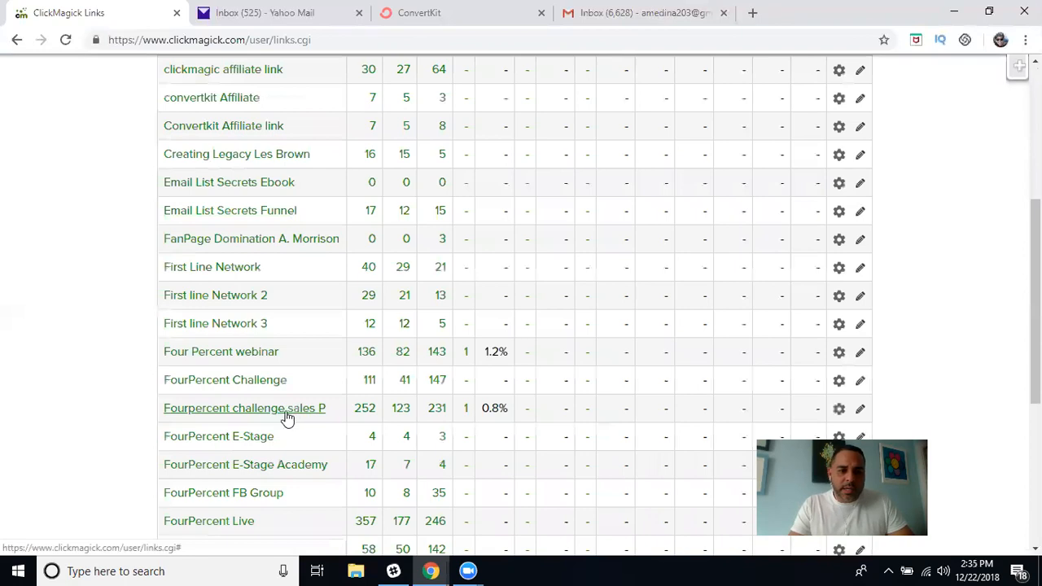
{"action": "scroll", "coordinate": [288, 421], "scroll_direction": "up", "scroll_amount": 3}
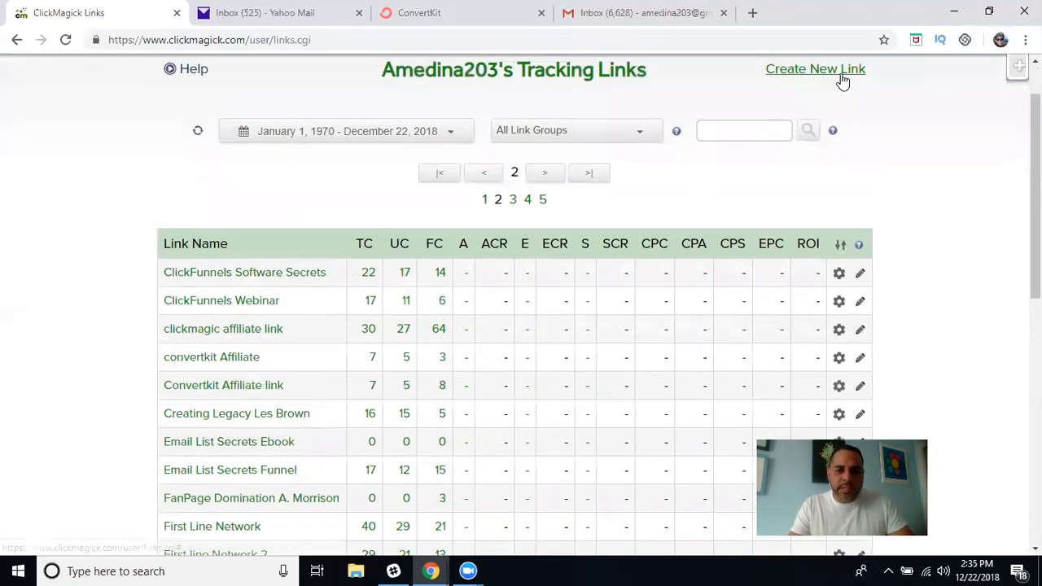
Start a new tracking link, then scroll the links table down to its Totals row and pager.
{"action": "left_click", "coordinate": [836, 73]}
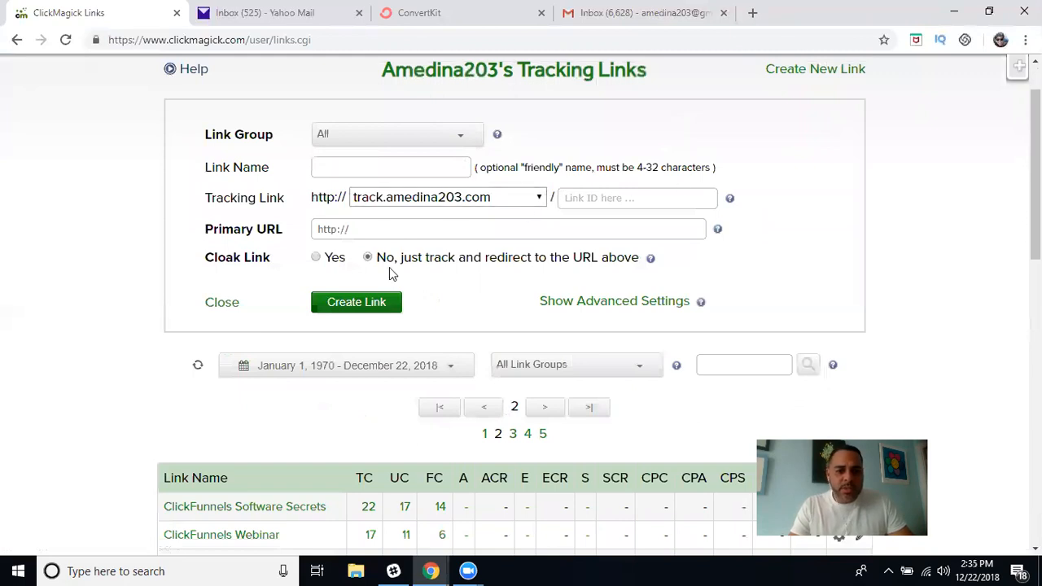
{"action": "scroll", "coordinate": [279, 405], "scroll_direction": "down", "scroll_amount": 5}
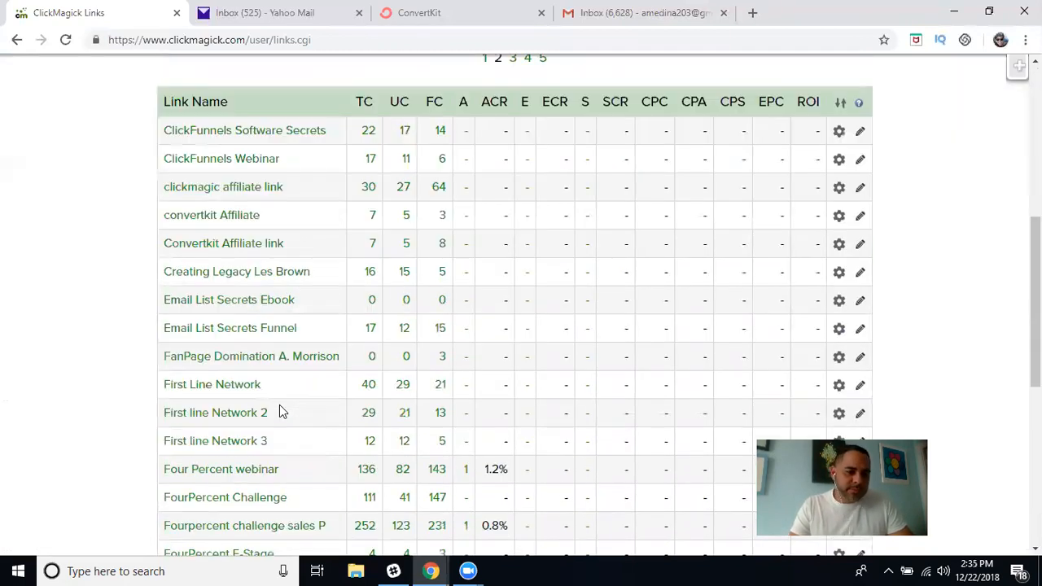
{"action": "scroll", "coordinate": [279, 404], "scroll_direction": "down", "scroll_amount": 2}
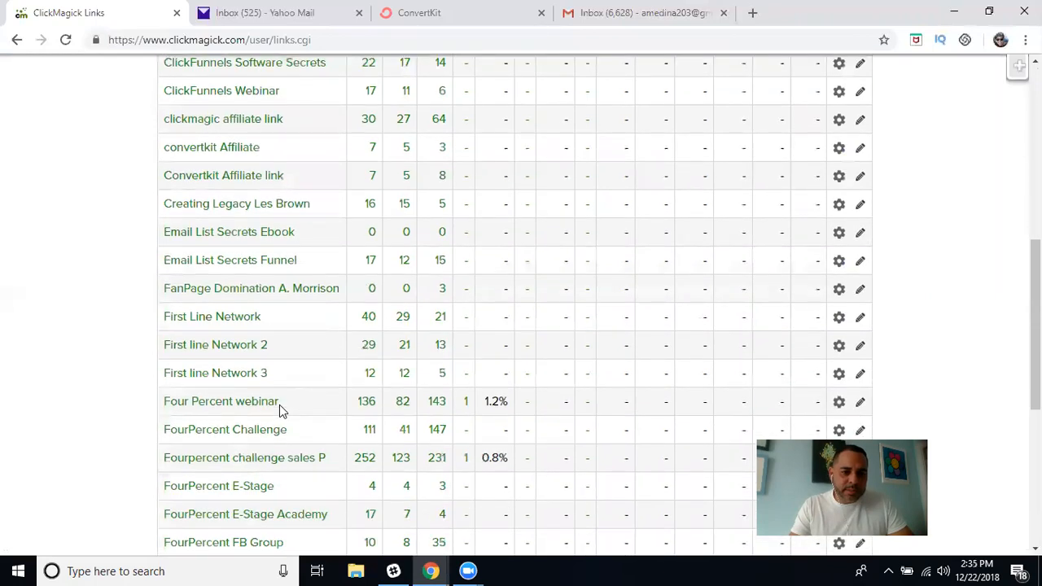
{"action": "scroll", "coordinate": [279, 407], "scroll_direction": "down", "scroll_amount": 2}
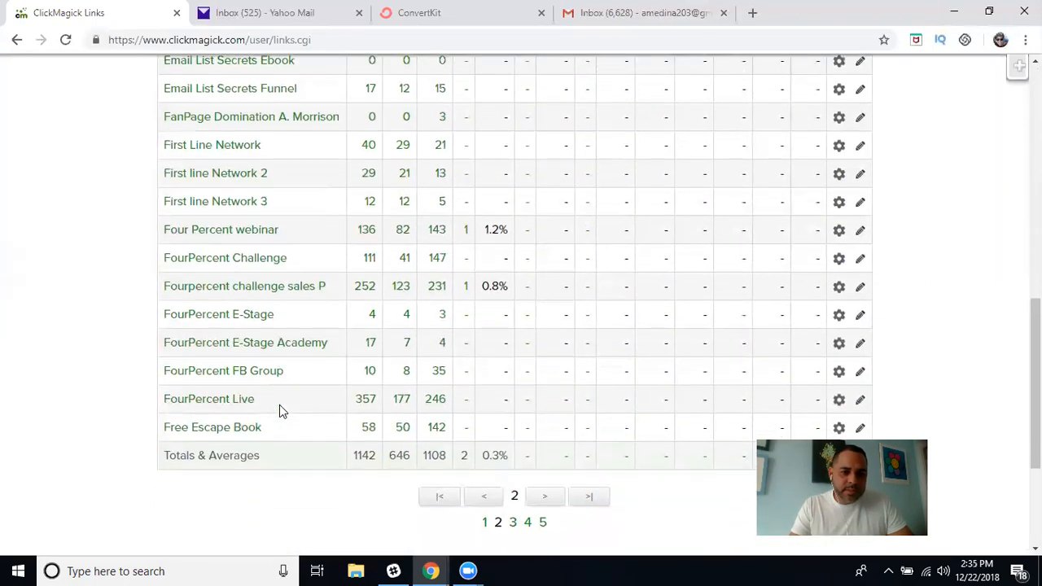
{"action": "scroll", "coordinate": [279, 407], "scroll_direction": "up", "scroll_amount": 2}
{"action": "scroll", "coordinate": [280, 411], "scroll_direction": "up", "scroll_amount": 2}
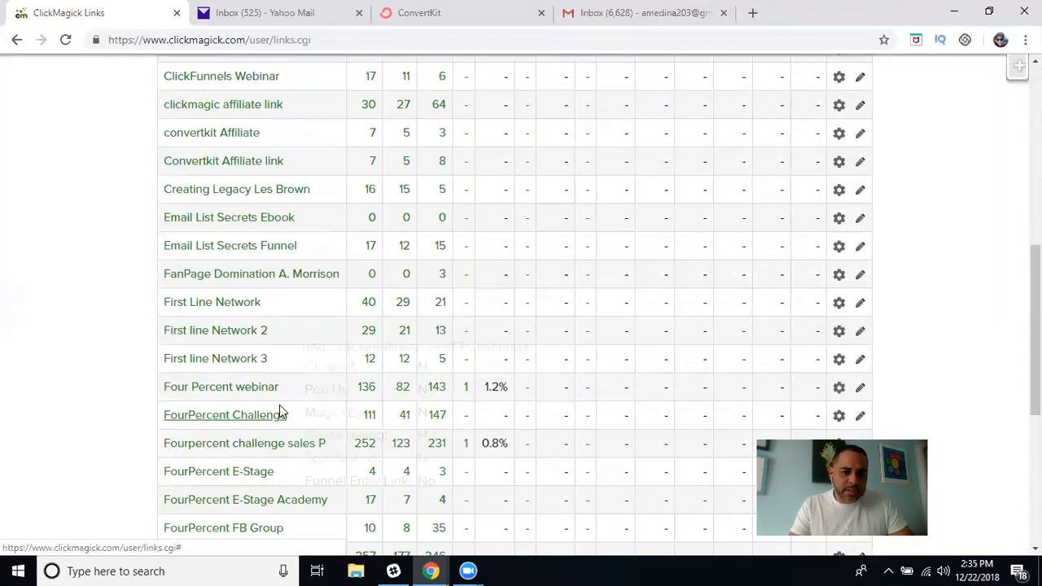
{"action": "scroll", "coordinate": [279, 412], "scroll_direction": "down", "scroll_amount": 4}
{"action": "scroll", "coordinate": [279, 411], "scroll_direction": "down", "scroll_amount": 1}
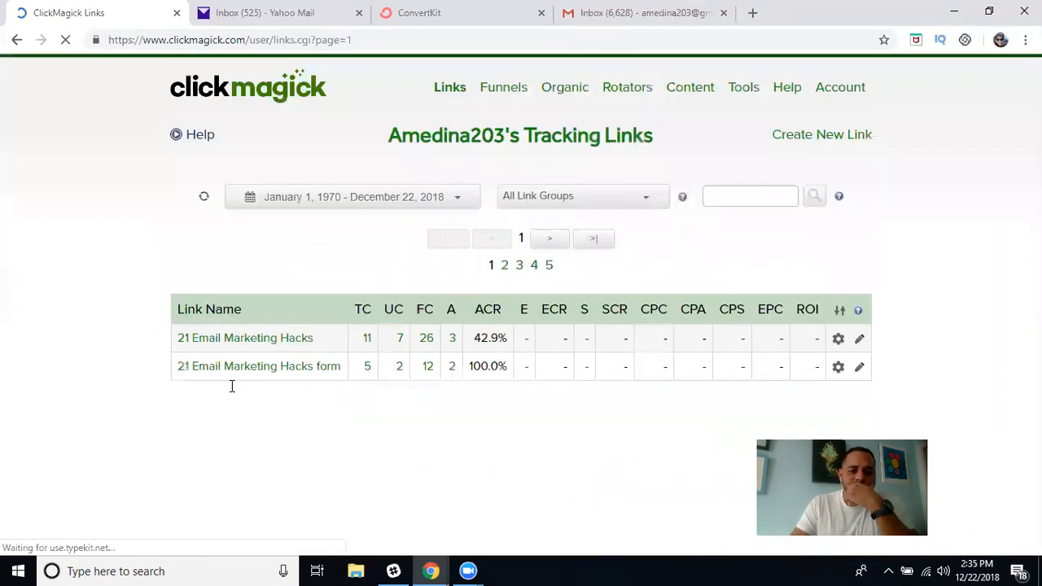
Scroll down the ClickMagick tracking links and open the New Convertkit 4PF link for editing.
{"action": "scroll", "coordinate": [326, 416], "scroll_direction": "down", "scroll_amount": 2}
{"action": "scroll", "coordinate": [326, 417], "scroll_direction": "down", "scroll_amount": 3}
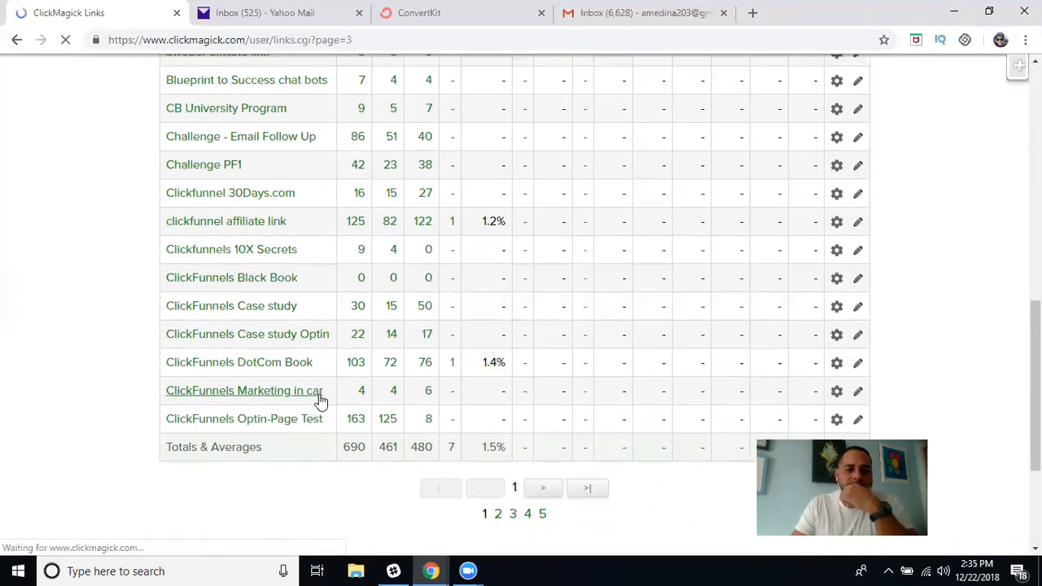
{"action": "scroll", "coordinate": [320, 402], "scroll_direction": "down", "scroll_amount": 1}
{"action": "scroll", "coordinate": [320, 403], "scroll_direction": "down", "scroll_amount": 5}
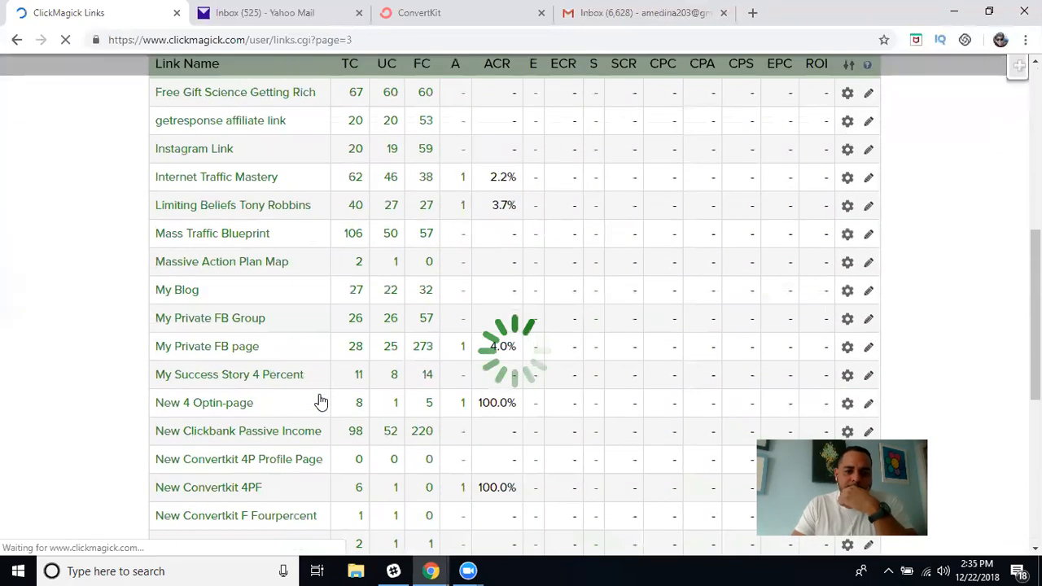
{"action": "scroll", "coordinate": [310, 344], "scroll_direction": "down", "scroll_amount": 3}
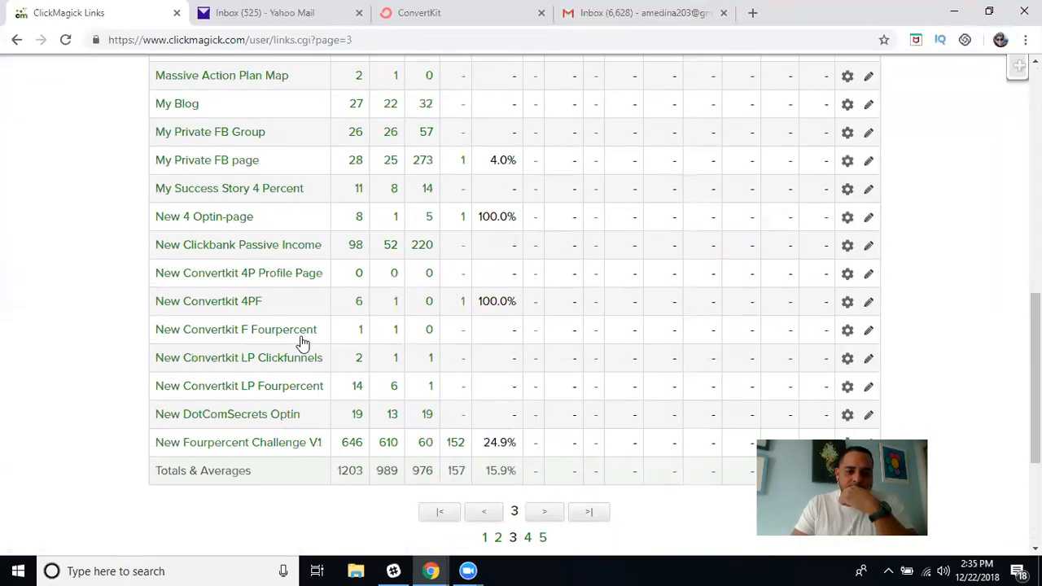
{"action": "left_click", "coordinate": [225, 308]}
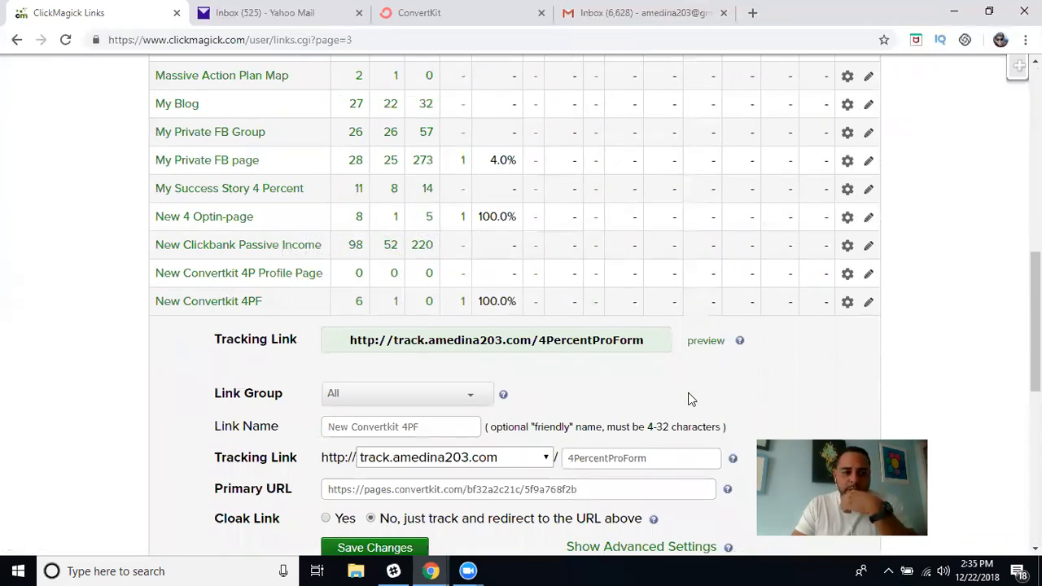
Look over the New Convertkit 4PF link settings, then bring back ConvertKit's My New Four Percent Form share-link window.
{"action": "scroll", "coordinate": [689, 393], "scroll_direction": "down", "scroll_amount": 1}
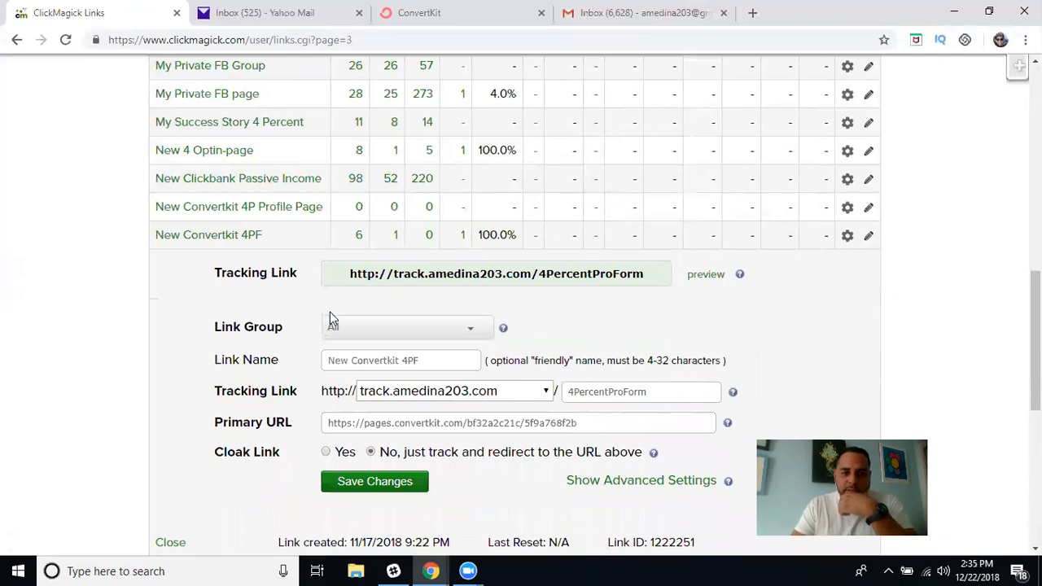
{"action": "scroll", "coordinate": [505, 346], "scroll_direction": "down", "scroll_amount": 3}
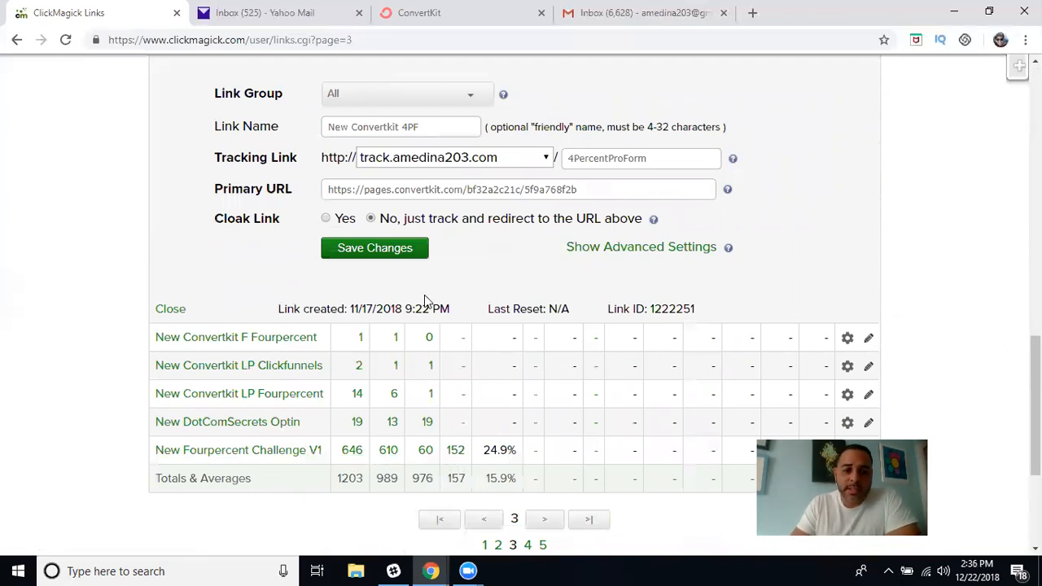
{"action": "scroll", "coordinate": [423, 301], "scroll_direction": "up", "scroll_amount": 2}
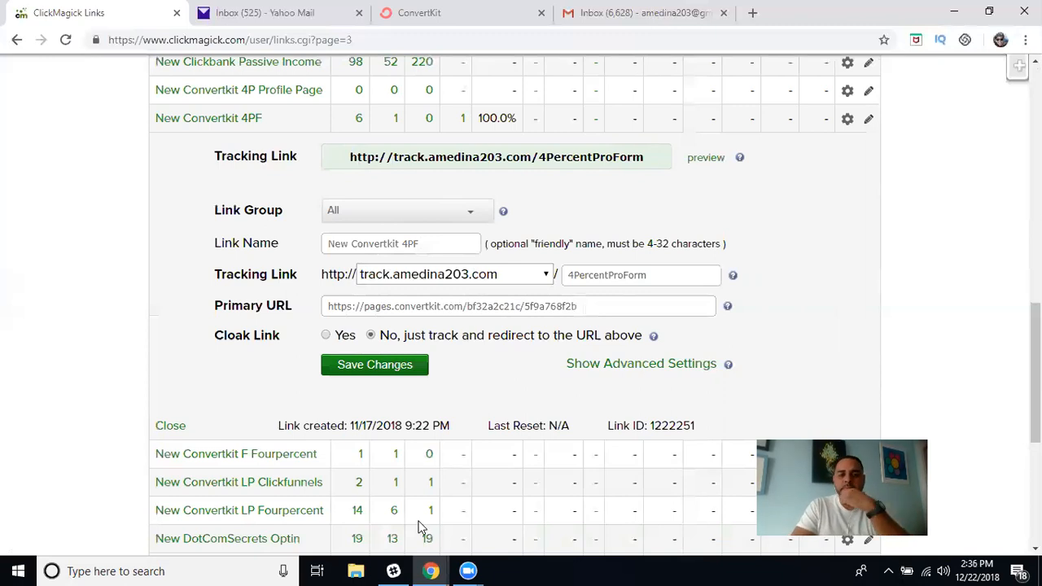
{"action": "mouse_move", "coordinate": [431, 571]}
{"action": "left_click", "coordinate": [513, 535]}
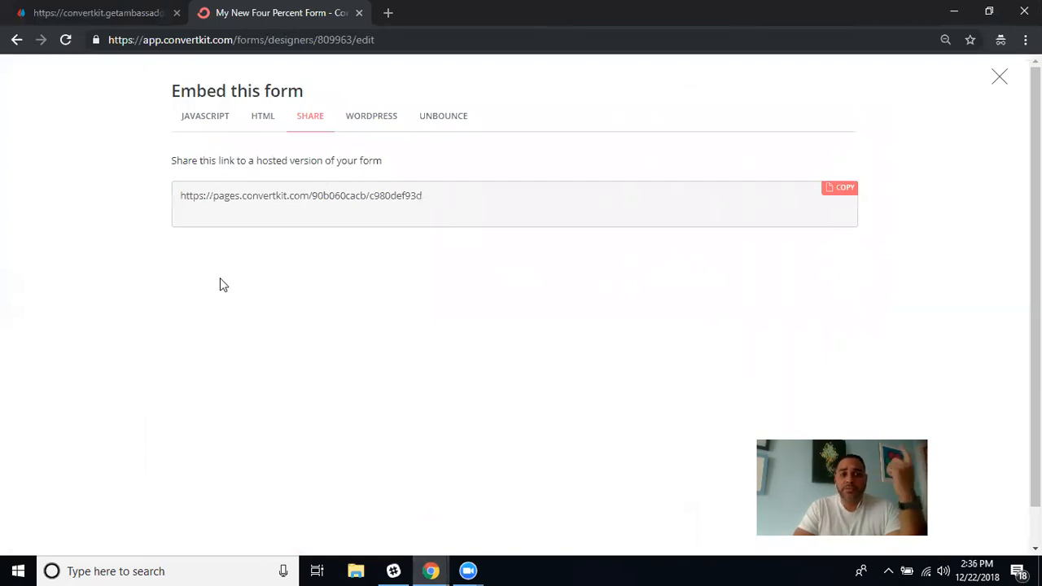
Go back to Forms, review the Visual Automation 1 card on Automations, then return to ClickMagick.
{"action": "left_click", "coordinate": [17, 41]}
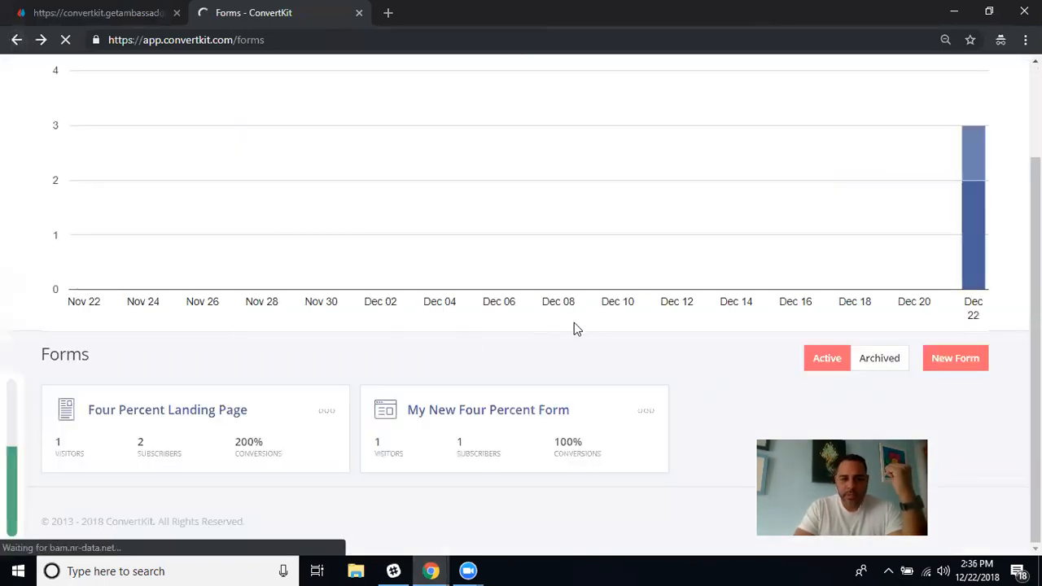
{"action": "scroll", "coordinate": [429, 125], "scroll_direction": "up", "scroll_amount": 2}
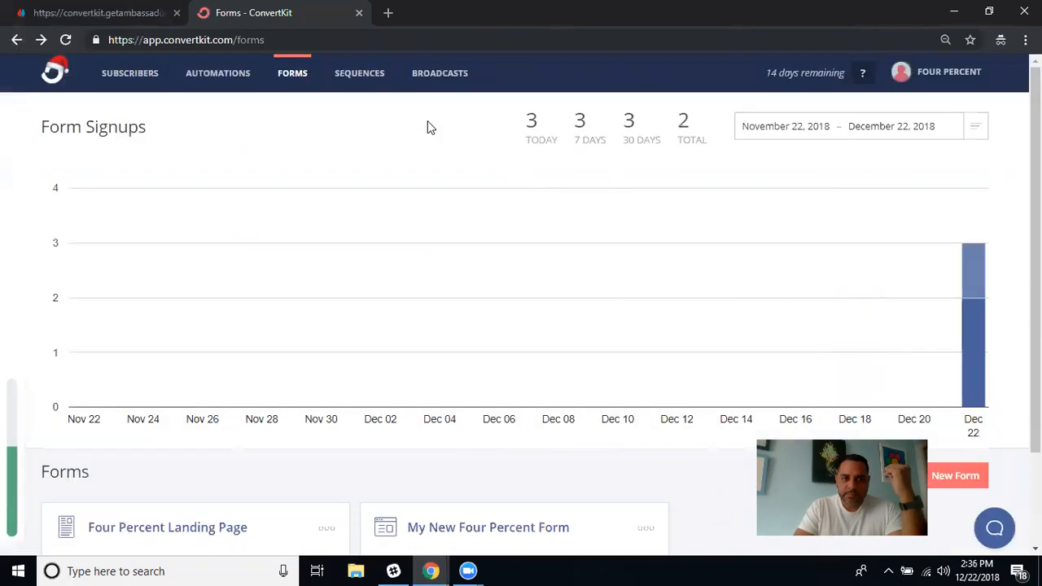
{"action": "left_click", "coordinate": [214, 75]}
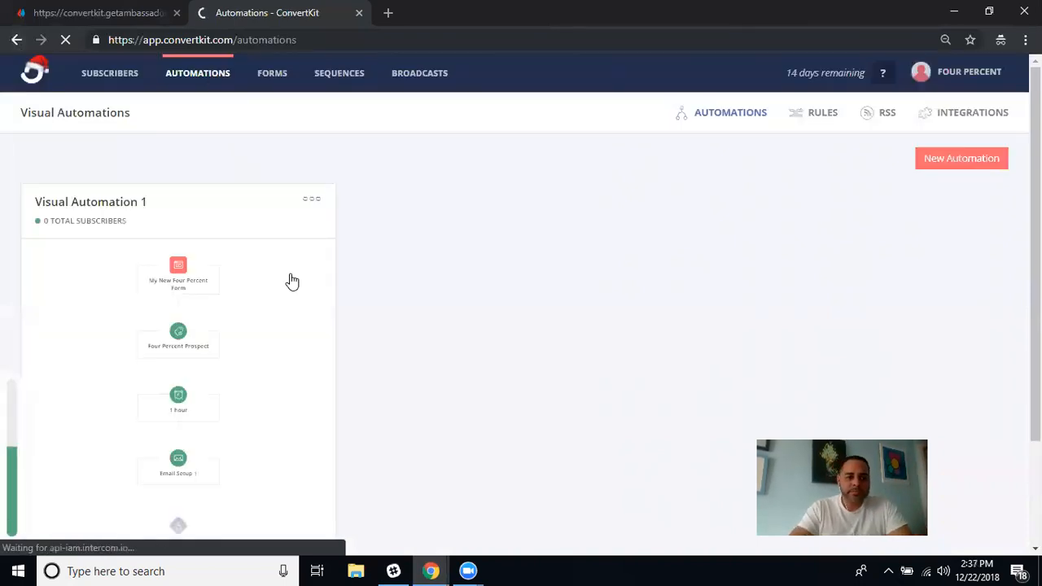
{"action": "scroll", "coordinate": [198, 454], "scroll_direction": "down", "scroll_amount": 3}
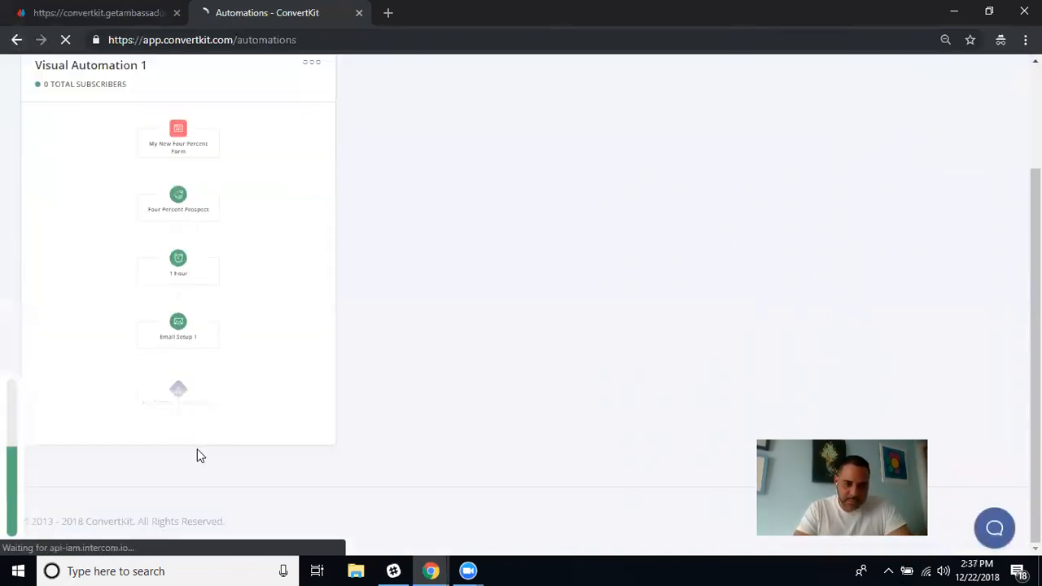
{"action": "scroll", "coordinate": [265, 297], "scroll_direction": "up", "scroll_amount": 1}
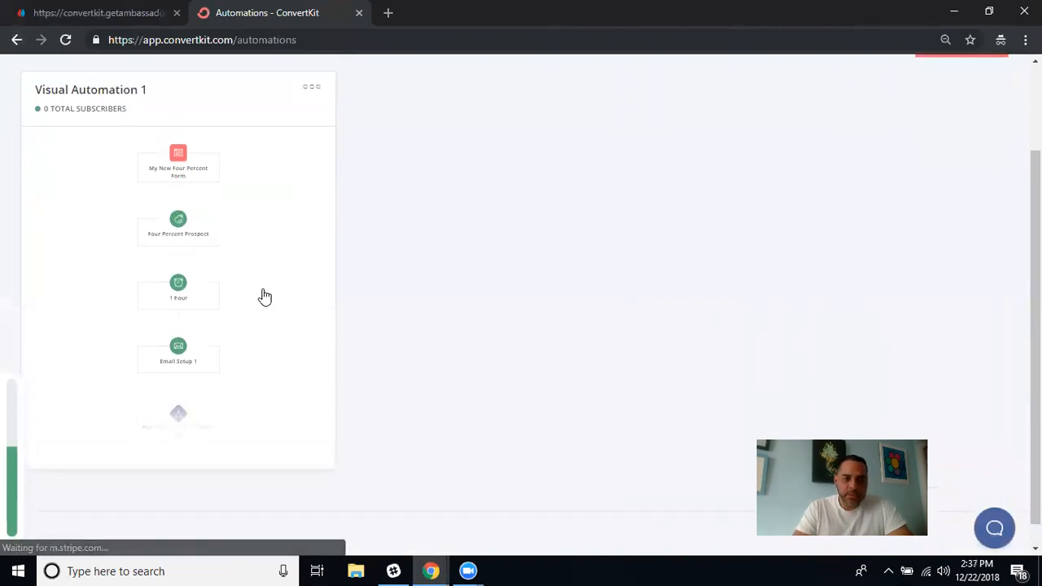
{"action": "scroll", "coordinate": [264, 297], "scroll_direction": "up", "scroll_amount": 1}
{"action": "scroll", "coordinate": [290, 223], "scroll_direction": "up", "scroll_amount": 2}
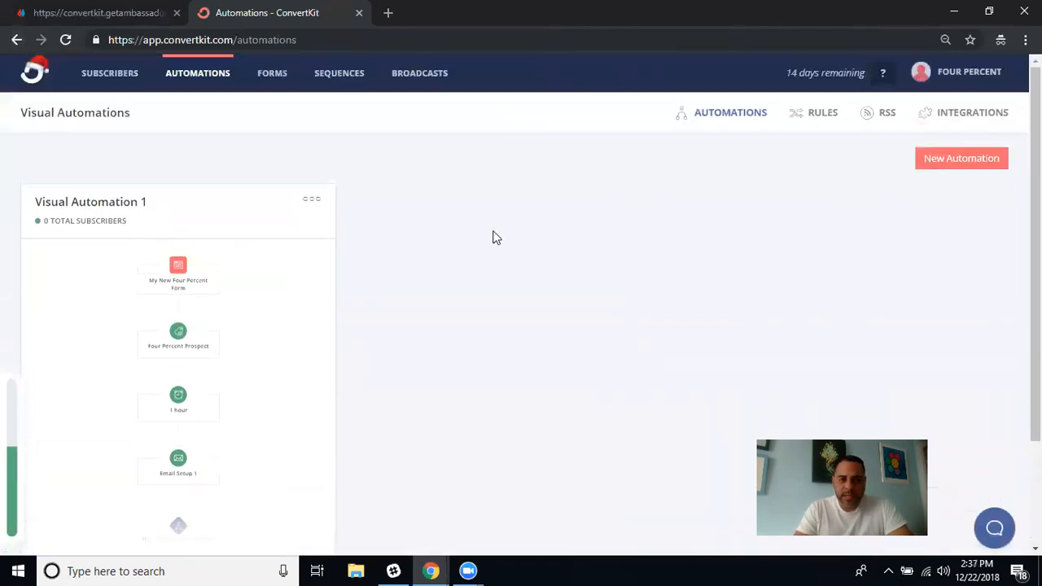
{"action": "scroll", "coordinate": [616, 367], "scroll_direction": "down", "scroll_amount": 3}
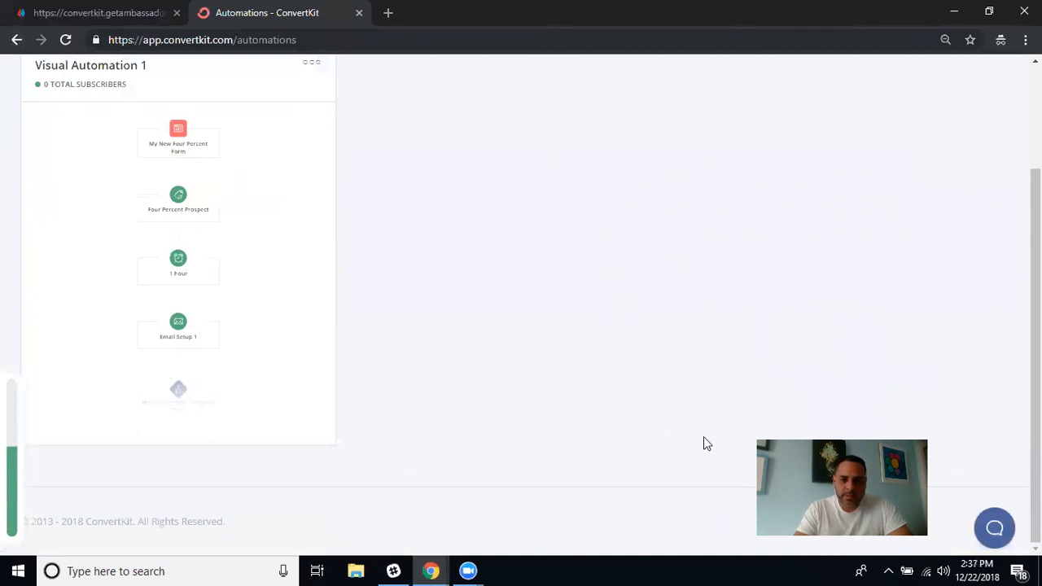
{"action": "scroll", "coordinate": [529, 274], "scroll_direction": "up", "scroll_amount": 3}
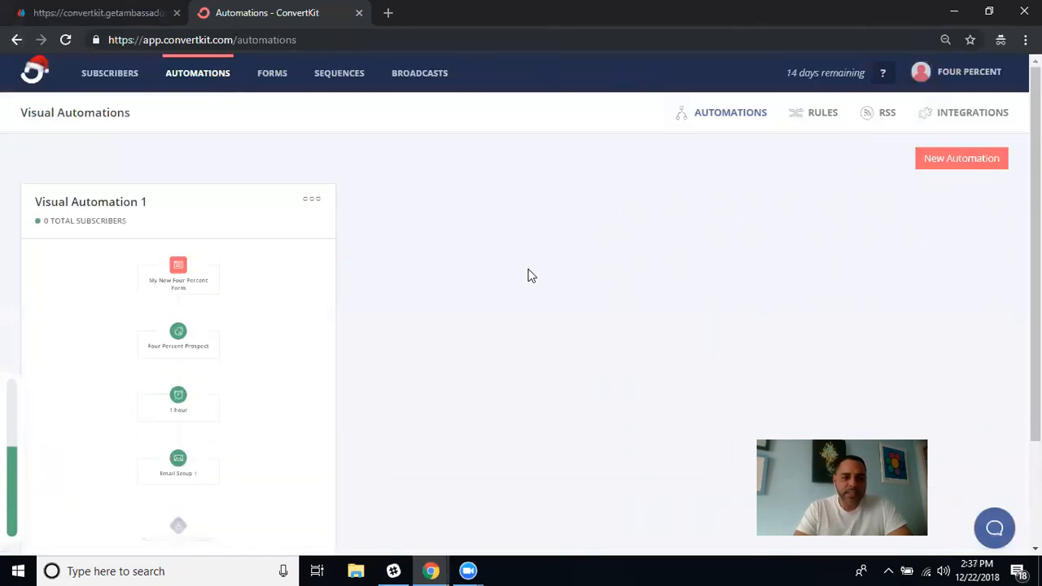
{"action": "left_click", "coordinate": [430, 571]}
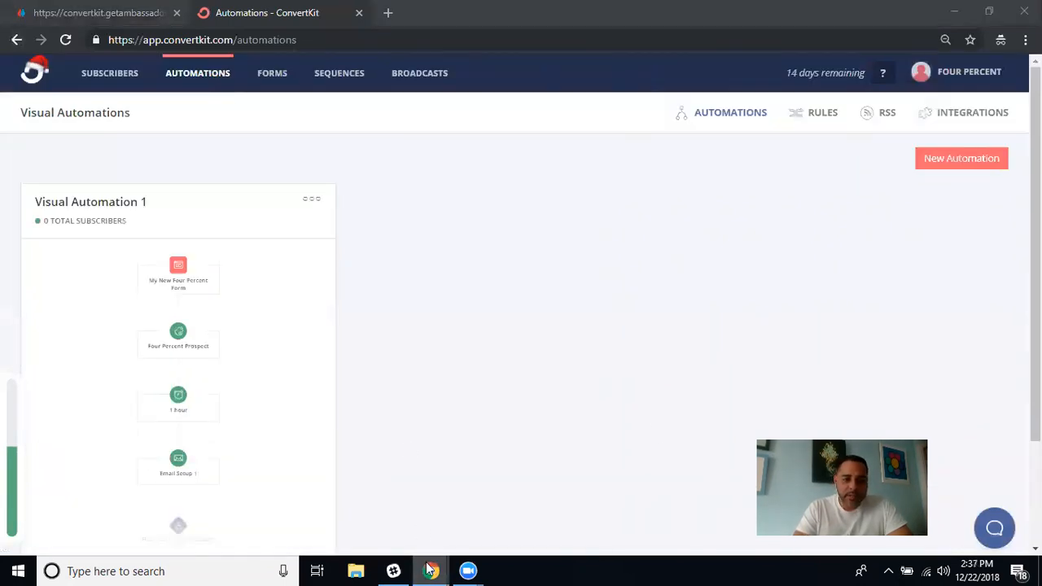
{"action": "left_click", "coordinate": [349, 508]}
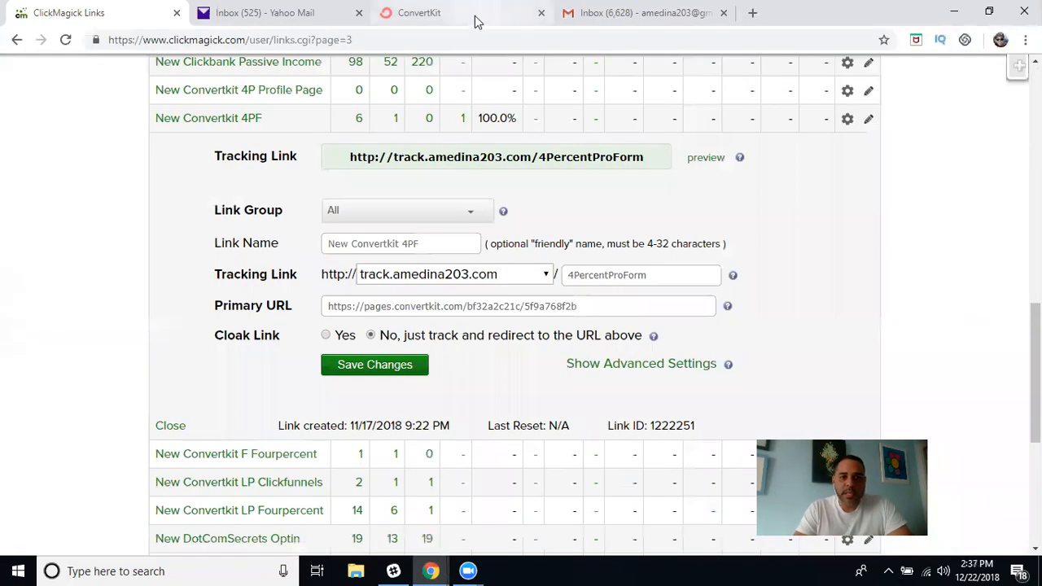
Switch to the ConvertKit account, open Automations, and scroll down past Evergreen Pitch to the FourPercent card.
{"action": "left_click", "coordinate": [477, 19]}
{"action": "left_click", "coordinate": [218, 73]}
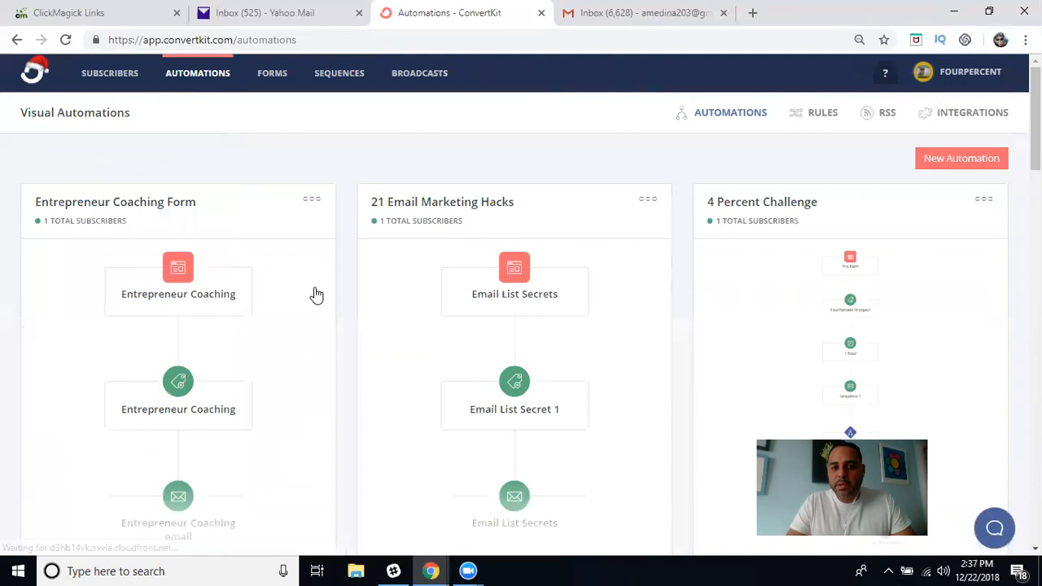
{"action": "scroll", "coordinate": [317, 296], "scroll_direction": "down", "scroll_amount": 2}
{"action": "scroll", "coordinate": [317, 296], "scroll_direction": "down", "scroll_amount": 5}
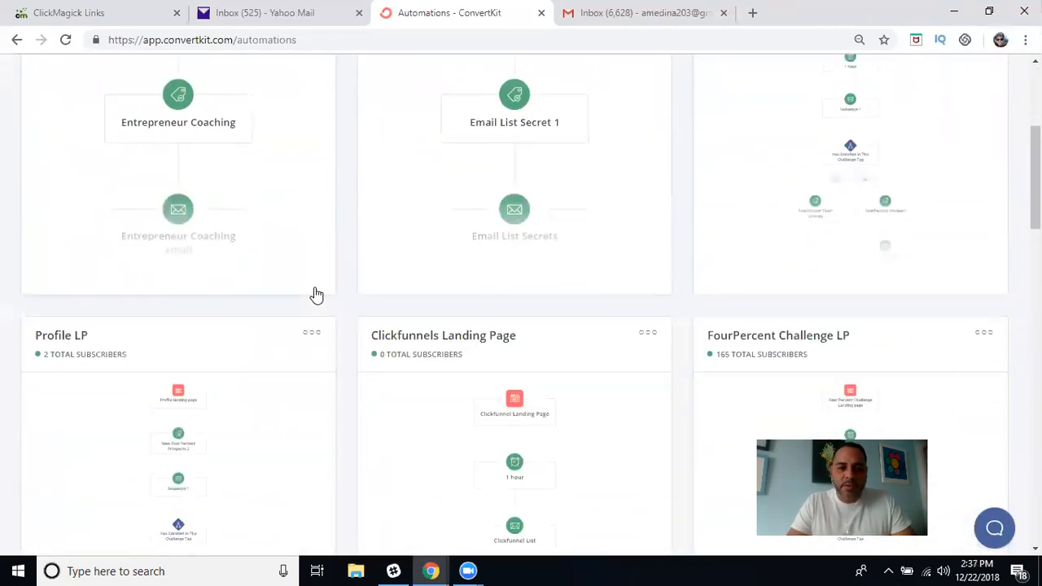
{"action": "scroll", "coordinate": [316, 296], "scroll_direction": "down", "scroll_amount": 4}
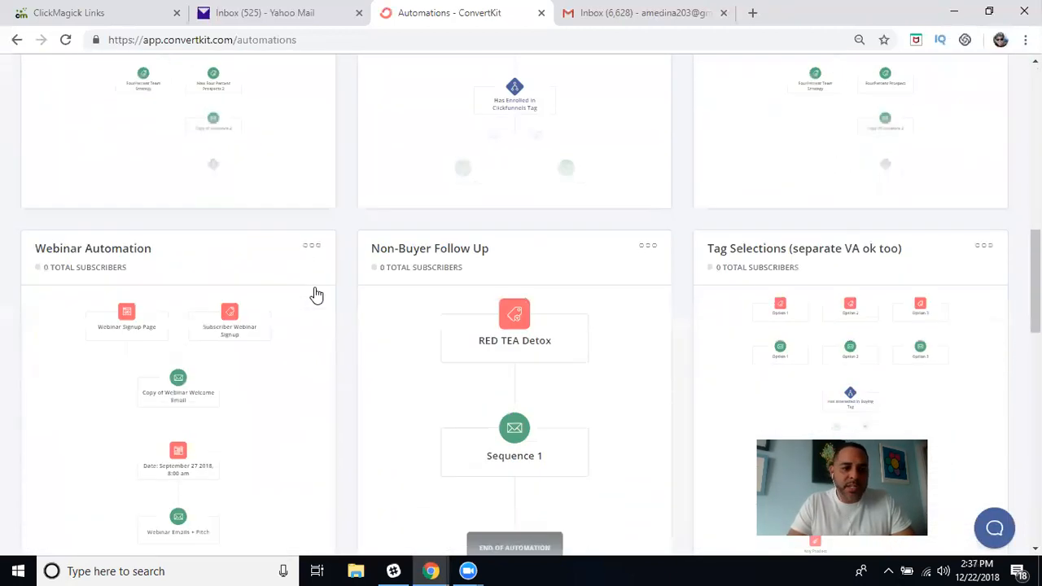
{"action": "scroll", "coordinate": [317, 296], "scroll_direction": "down", "scroll_amount": 2}
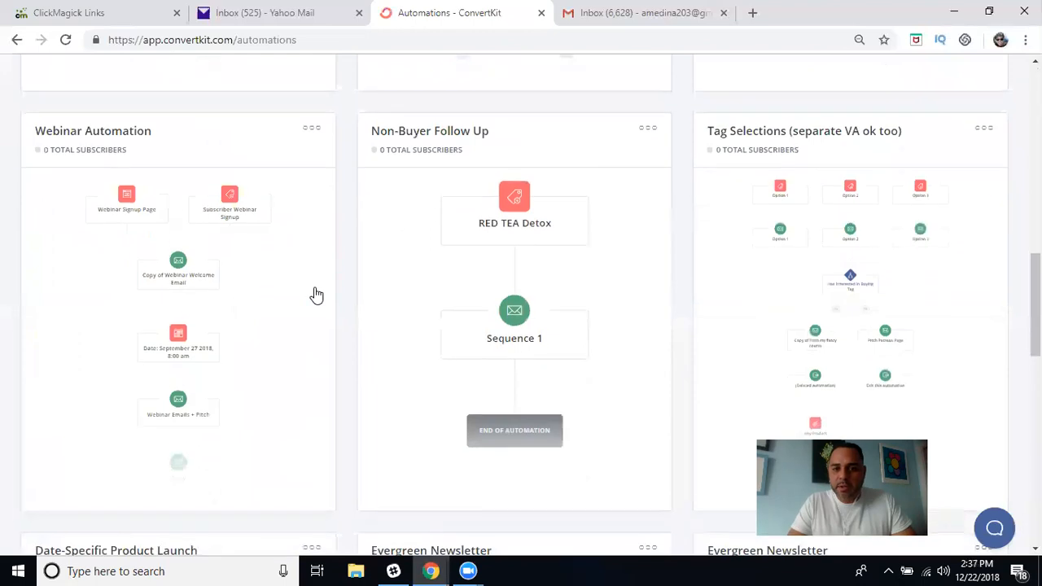
{"action": "scroll", "coordinate": [317, 296], "scroll_direction": "down", "scroll_amount": 4}
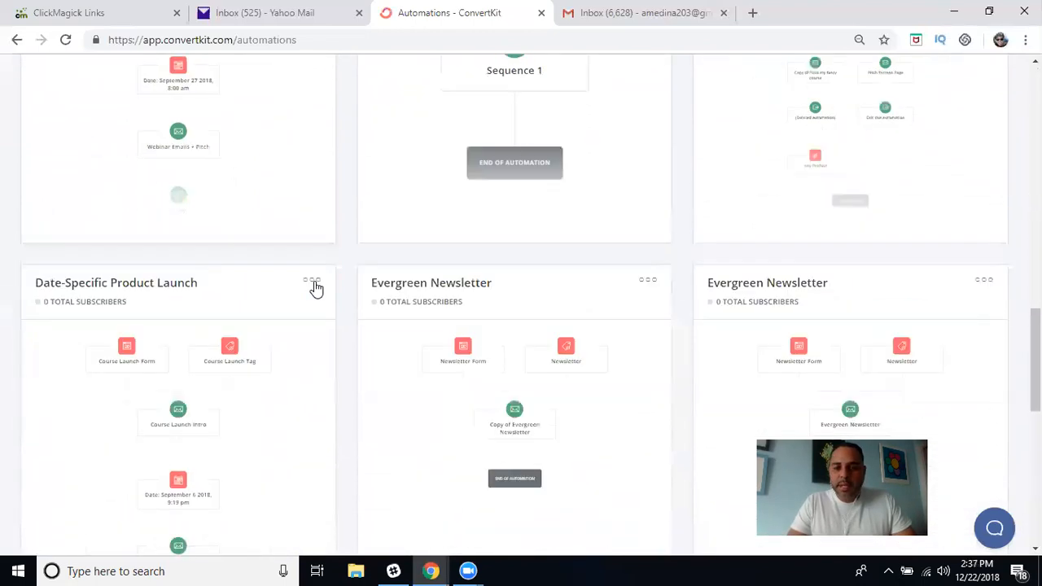
{"action": "scroll", "coordinate": [316, 290], "scroll_direction": "up", "scroll_amount": 3}
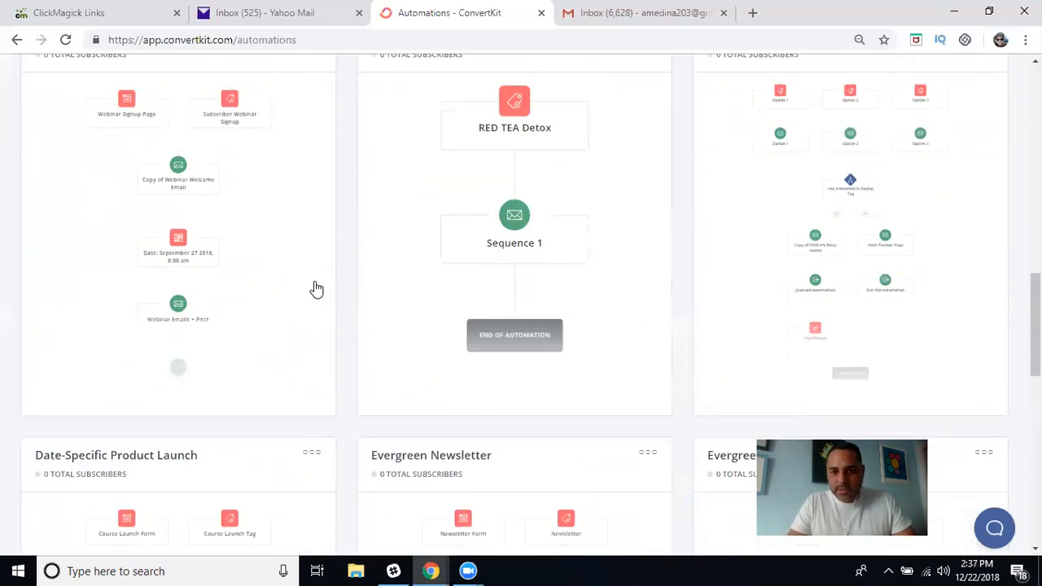
{"action": "left_click_drag", "start_coordinate": [317, 336], "coordinate": [678, 223]}
{"action": "scroll", "coordinate": [700, 168], "scroll_direction": "up", "scroll_amount": 2}
{"action": "left_click", "coordinate": [684, 224]}
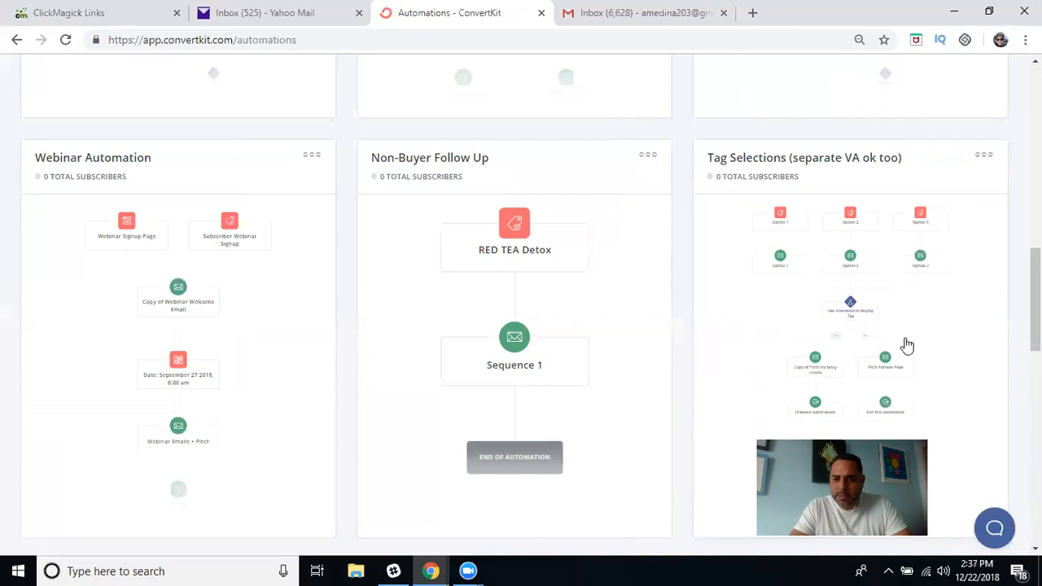
{"action": "scroll", "coordinate": [683, 351], "scroll_direction": "down", "scroll_amount": 3}
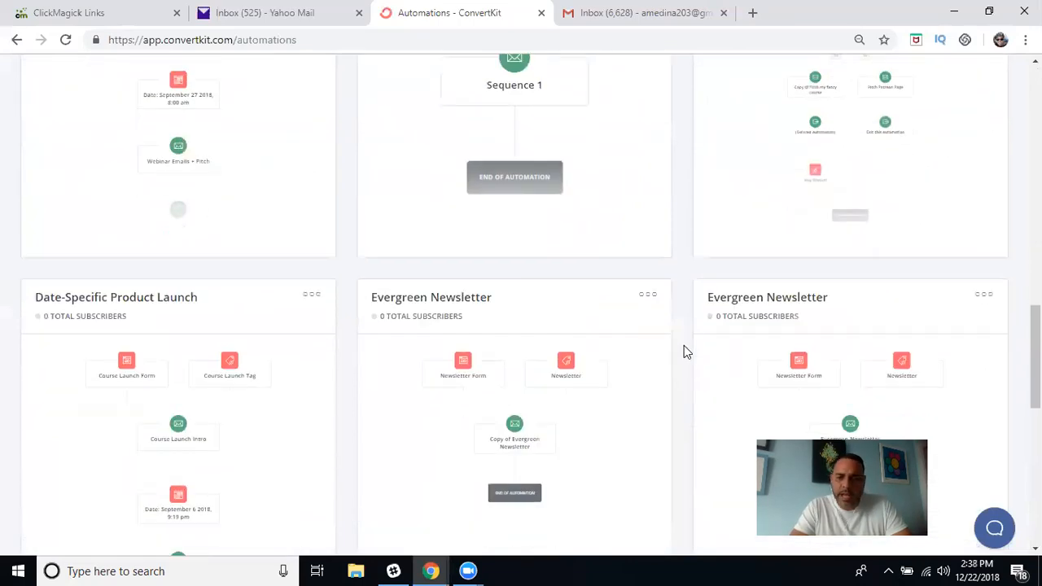
{"action": "scroll", "coordinate": [684, 351], "scroll_direction": "down", "scroll_amount": 2}
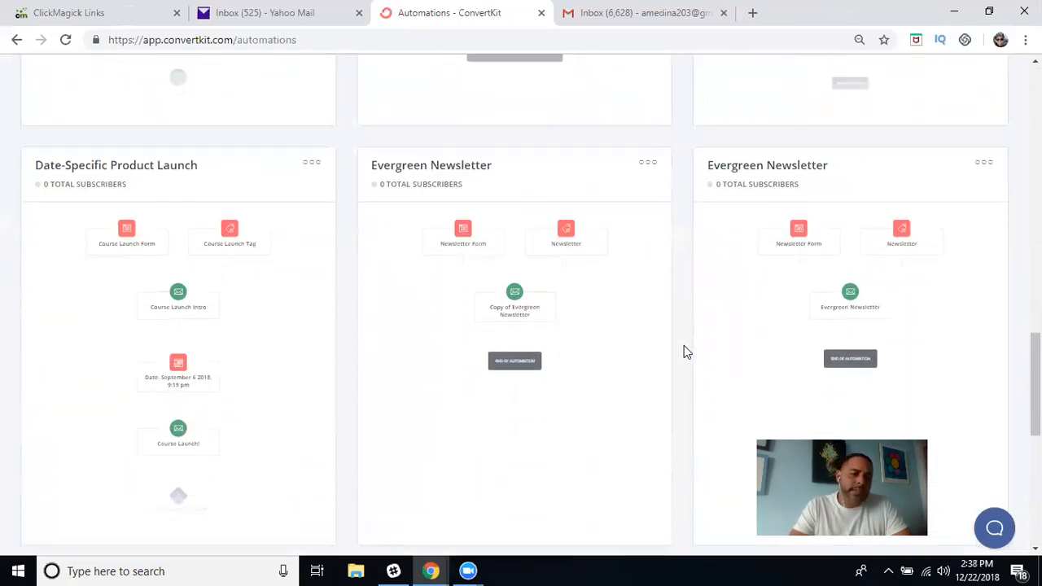
{"action": "scroll", "coordinate": [683, 346], "scroll_direction": "down", "scroll_amount": 4}
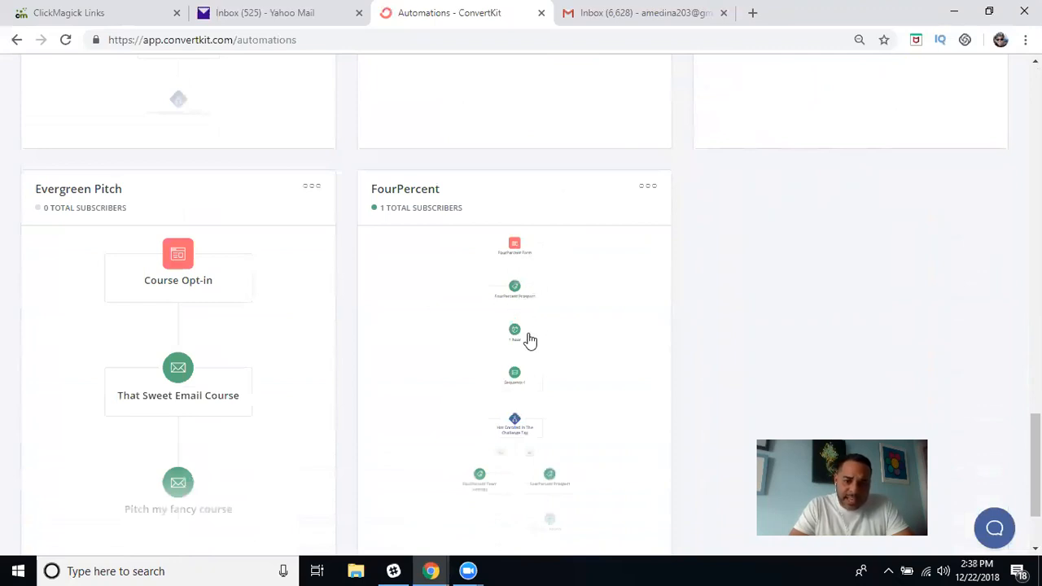
Open the FourPercent automation and scroll from FourPercent Form down to End of Automation and back.
{"action": "left_click", "coordinate": [570, 332]}
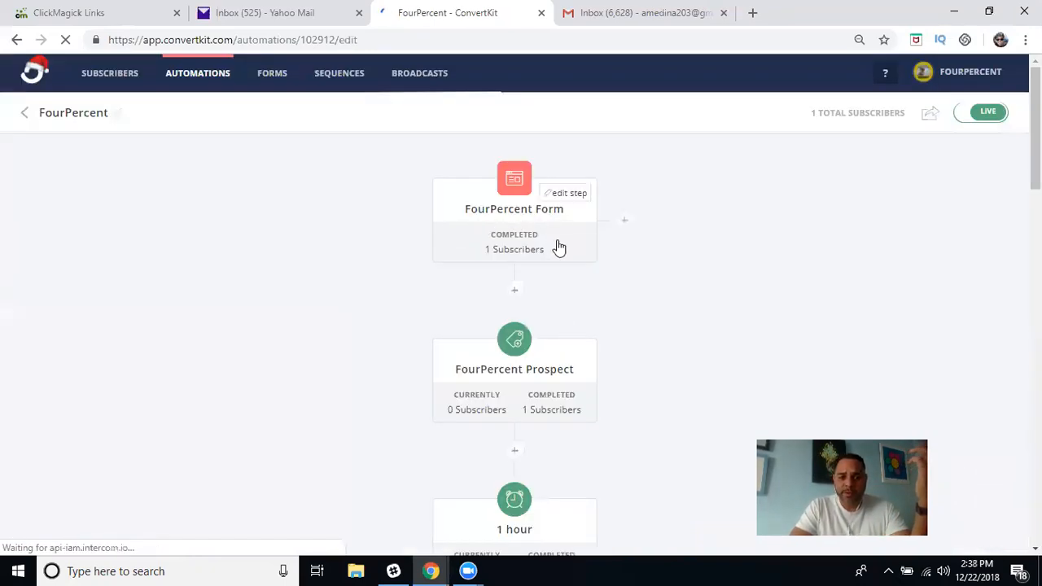
{"action": "scroll", "coordinate": [627, 333], "scroll_direction": "down", "scroll_amount": 1}
{"action": "scroll", "coordinate": [627, 333], "scroll_direction": "down", "scroll_amount": 1}
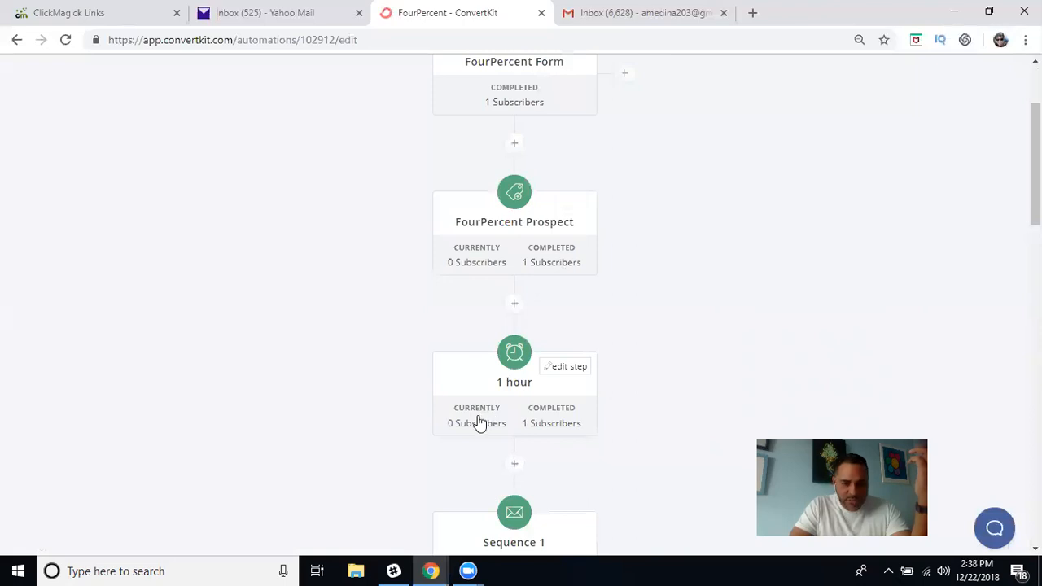
{"action": "scroll", "coordinate": [566, 438], "scroll_direction": "down", "scroll_amount": 4}
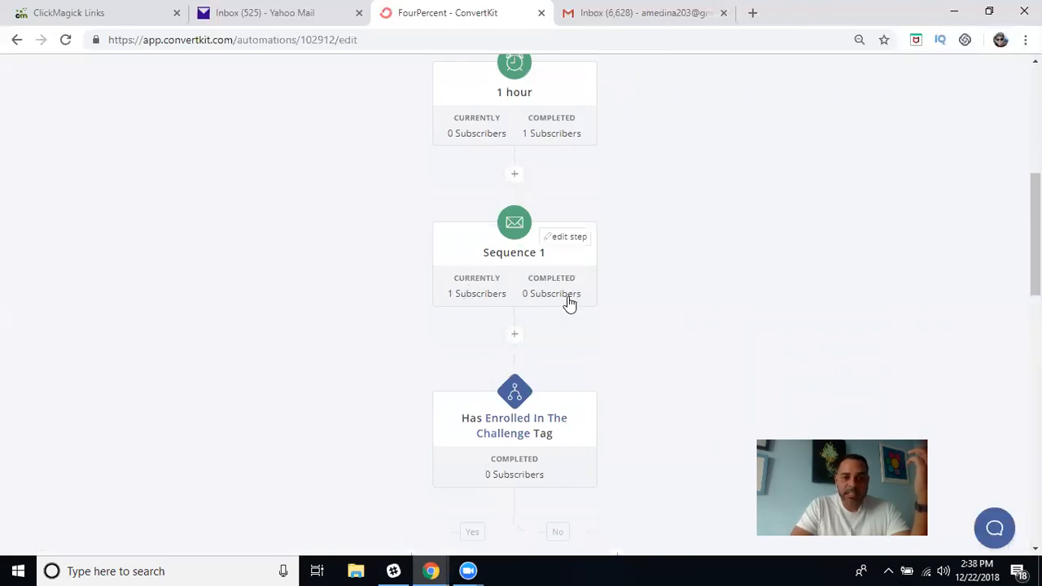
{"action": "scroll", "coordinate": [569, 303], "scroll_direction": "down", "scroll_amount": 2}
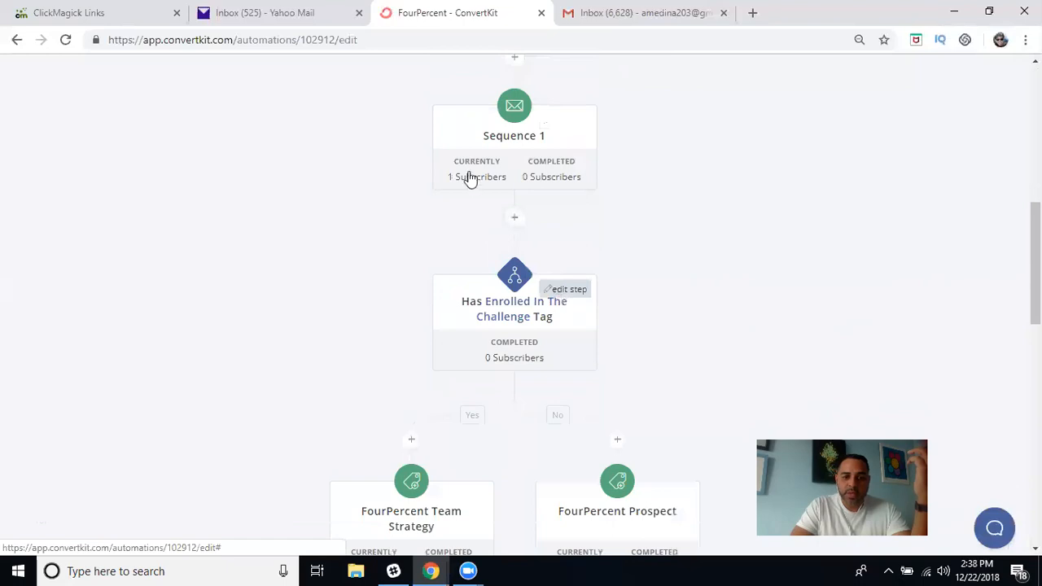
{"action": "scroll", "coordinate": [521, 365], "scroll_direction": "down", "scroll_amount": 4}
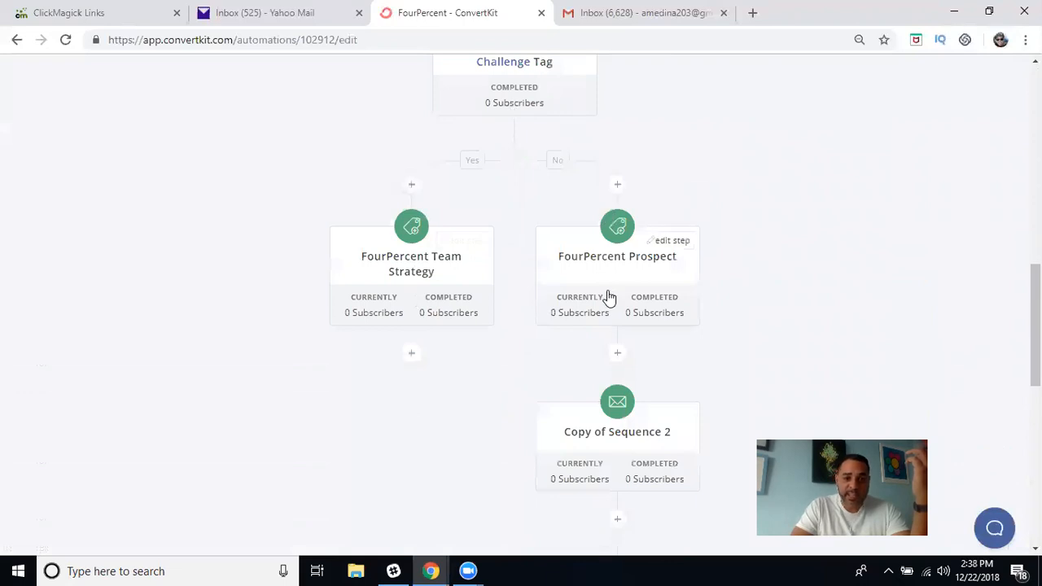
{"action": "scroll", "coordinate": [608, 297], "scroll_direction": "down", "scroll_amount": 3}
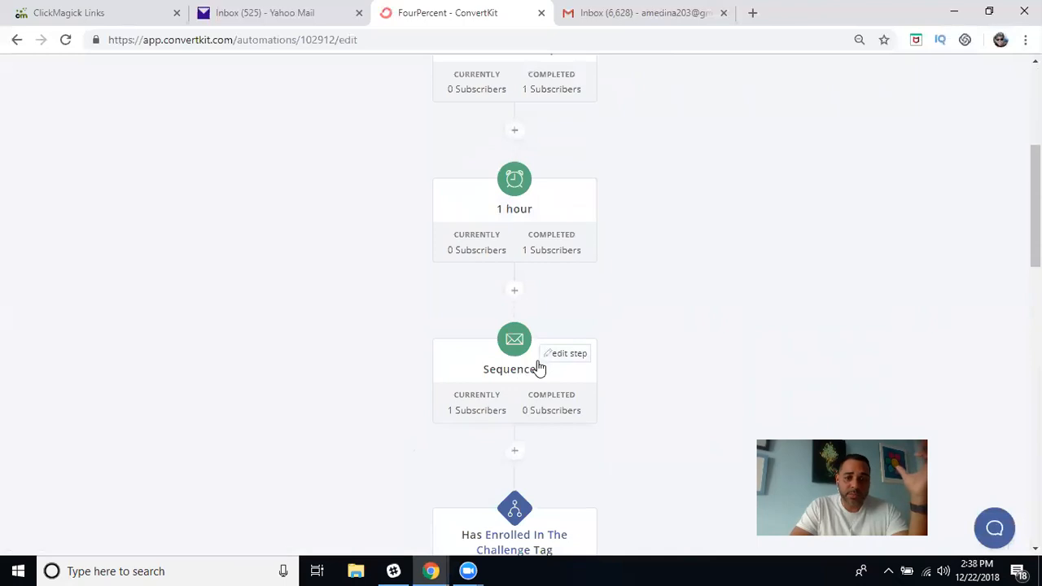
{"action": "scroll", "coordinate": [537, 366], "scroll_direction": "down", "scroll_amount": 5}
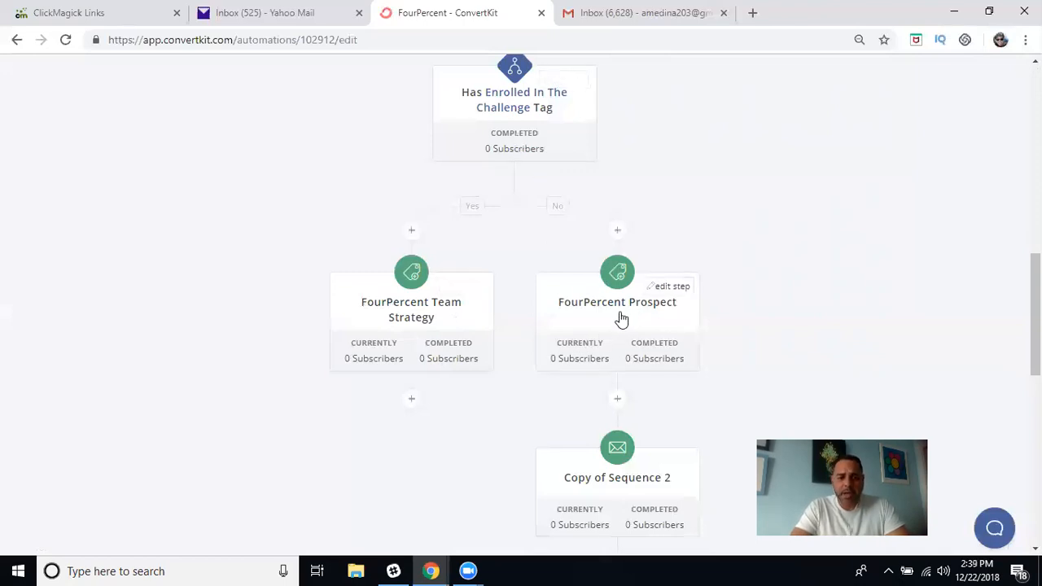
{"action": "scroll", "coordinate": [621, 319], "scroll_direction": "down", "scroll_amount": 2}
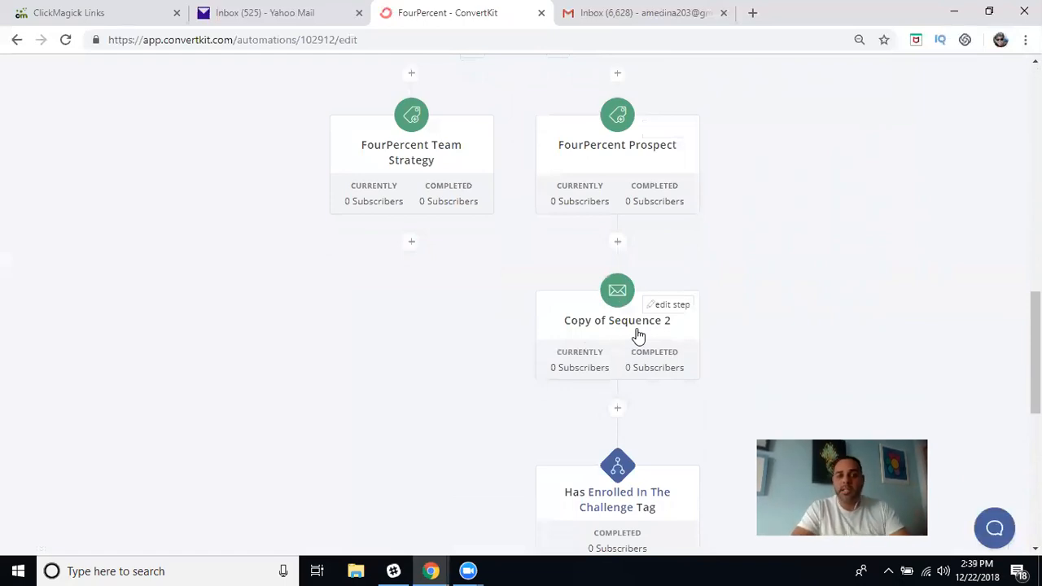
{"action": "scroll", "coordinate": [638, 335], "scroll_direction": "down", "scroll_amount": 1}
{"action": "scroll", "coordinate": [638, 335], "scroll_direction": "down", "scroll_amount": 2}
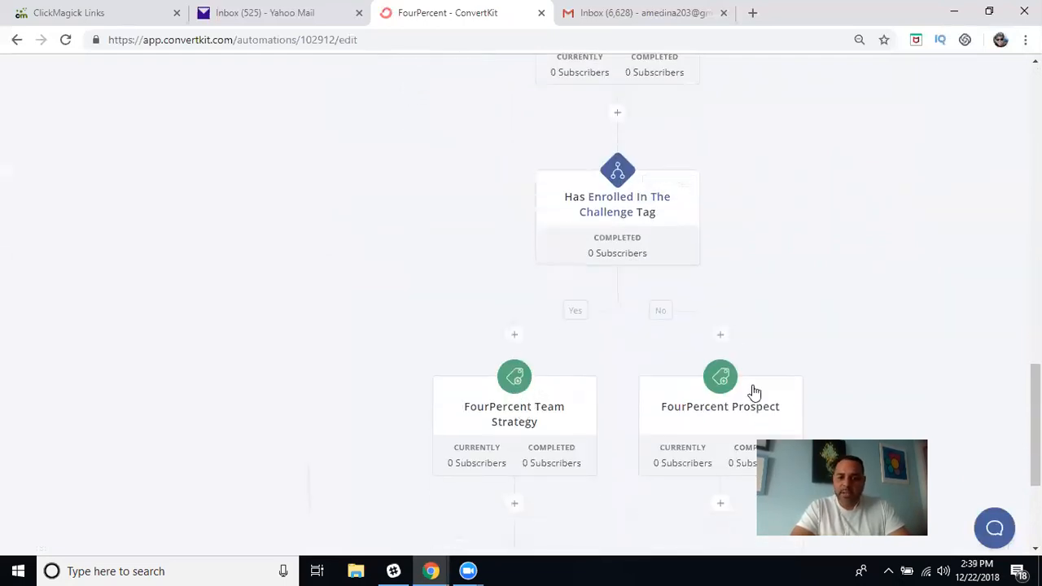
{"action": "scroll", "coordinate": [694, 403], "scroll_direction": "down", "scroll_amount": 2}
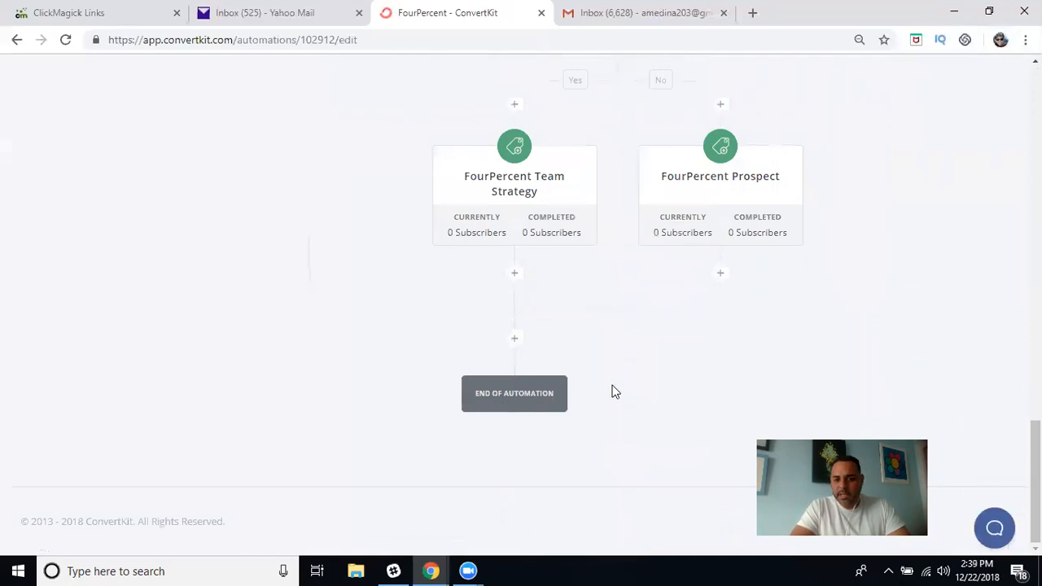
{"action": "scroll", "coordinate": [662, 279], "scroll_direction": "up", "scroll_amount": 3}
{"action": "scroll", "coordinate": [662, 279], "scroll_direction": "up", "scroll_amount": 6}
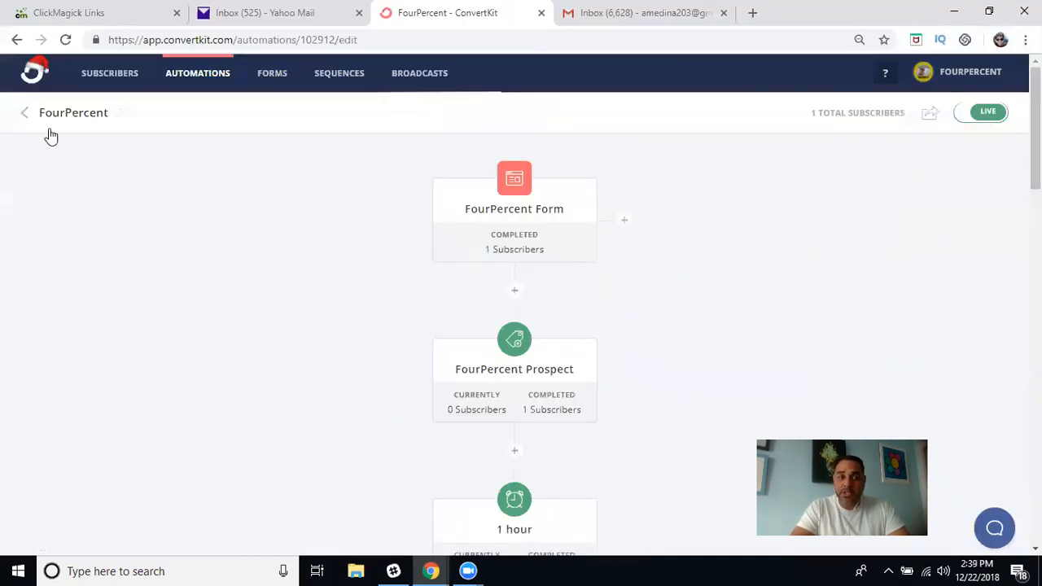
Leave the FourPercent editor and scroll through the workflows on the Automations list.
{"action": "left_click", "coordinate": [24, 114]}
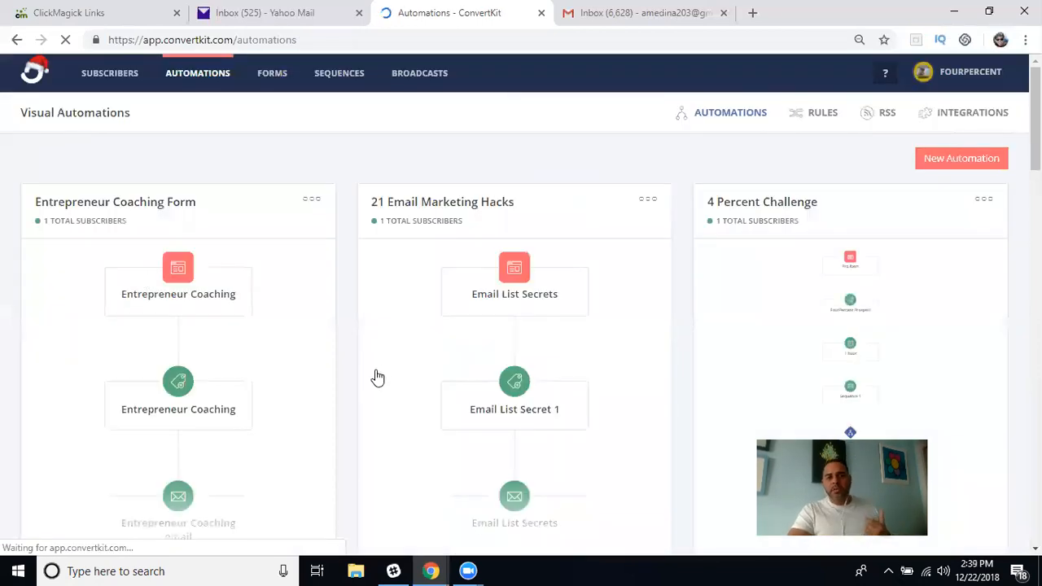
{"action": "scroll", "coordinate": [377, 377], "scroll_direction": "down", "scroll_amount": 1}
{"action": "scroll", "coordinate": [377, 377], "scroll_direction": "down", "scroll_amount": 9}
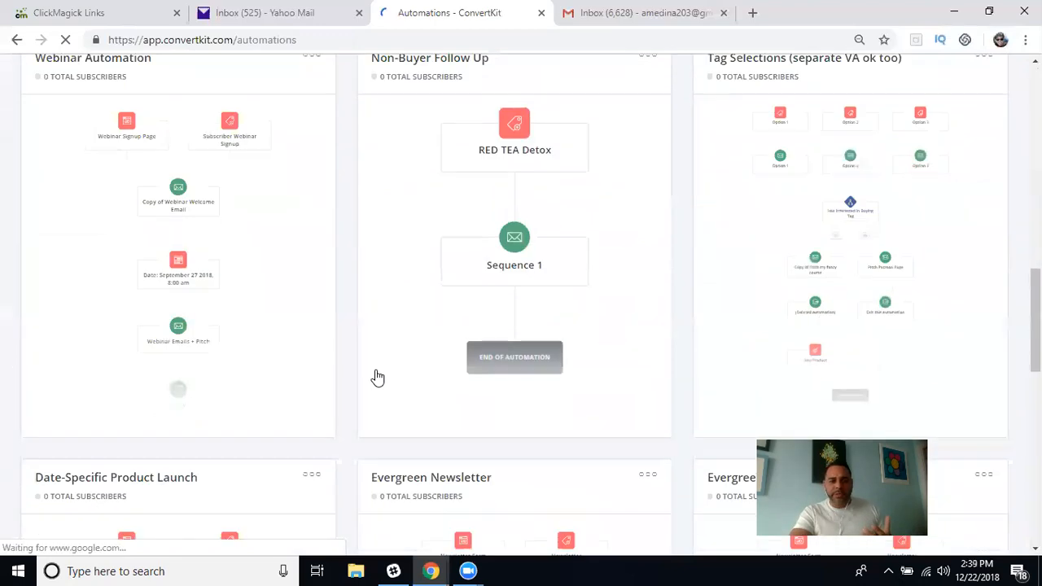
{"action": "scroll", "coordinate": [376, 377], "scroll_direction": "down", "scroll_amount": 7}
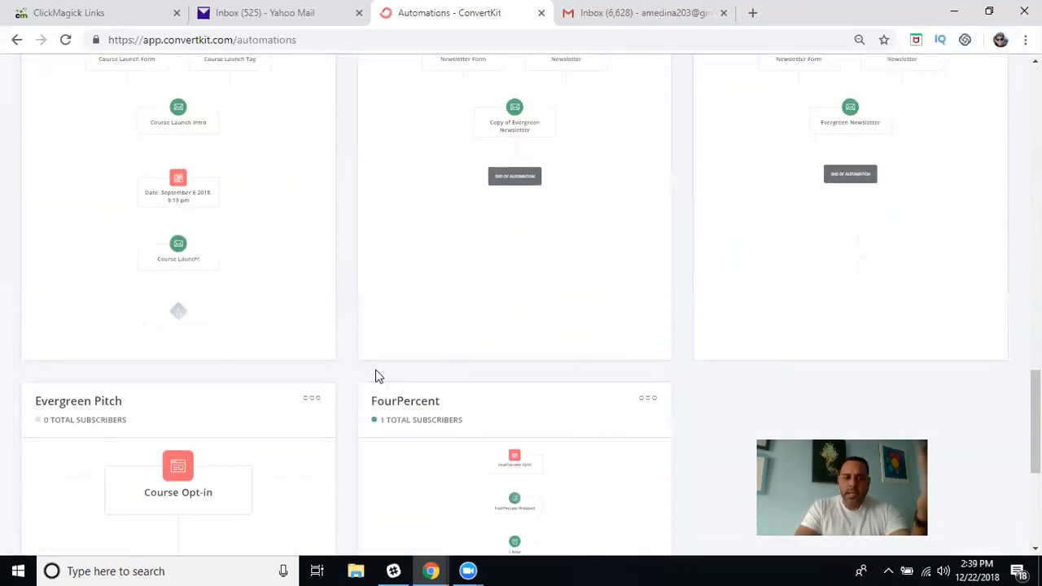
{"action": "scroll", "coordinate": [377, 376], "scroll_direction": "up", "scroll_amount": 10}
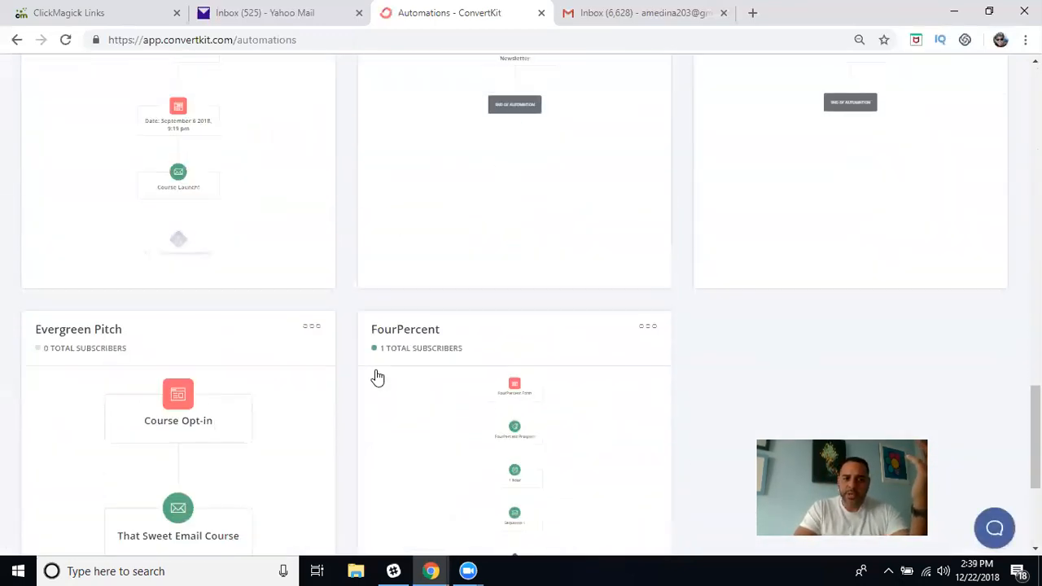
{"action": "scroll", "coordinate": [377, 376], "scroll_direction": "up", "scroll_amount": 2}
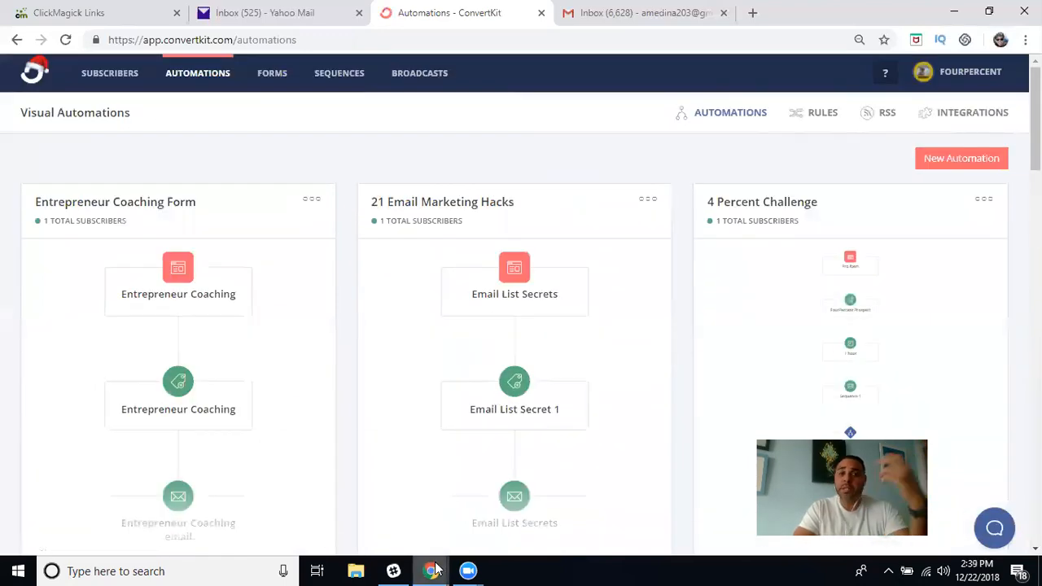
Bring the other ConvertKit window forward and open its Visual Automation 1 workflow.
{"action": "mouse_move", "coordinate": [434, 569]}
{"action": "mouse_move", "coordinate": [524, 521]}
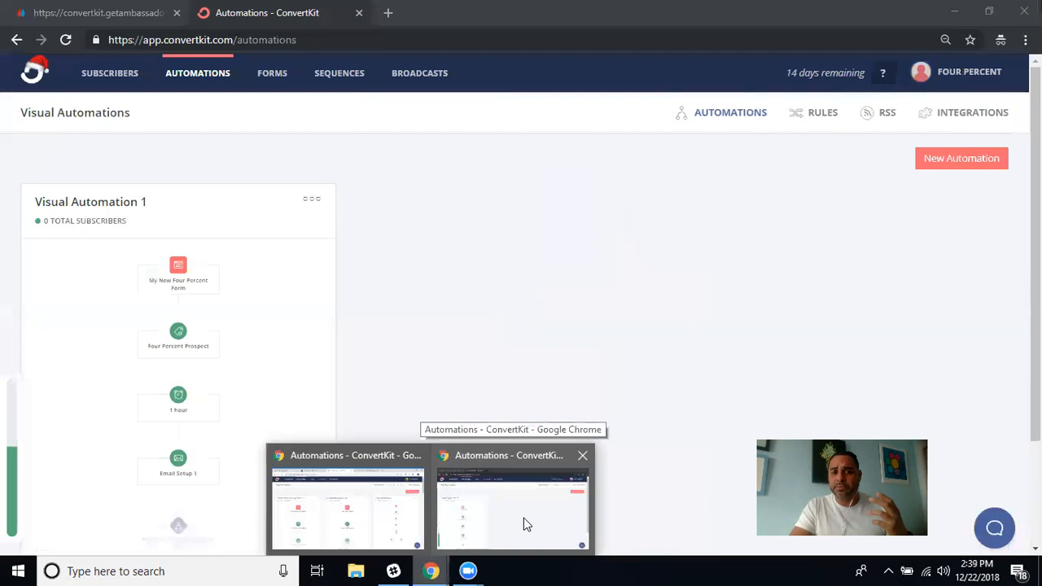
{"action": "left_click", "coordinate": [523, 524]}
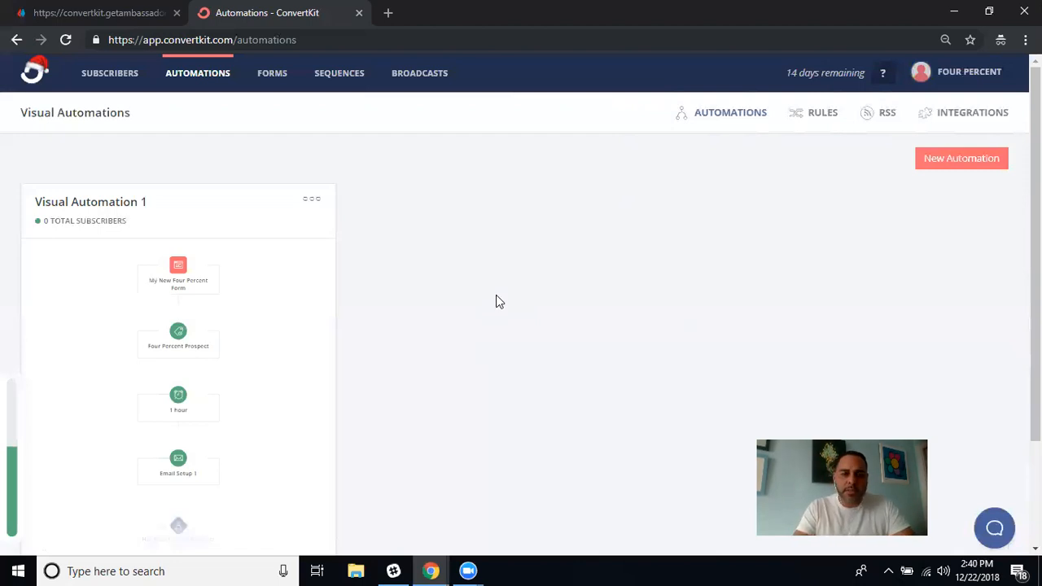
{"action": "scroll", "coordinate": [496, 298], "scroll_direction": "down", "scroll_amount": 2}
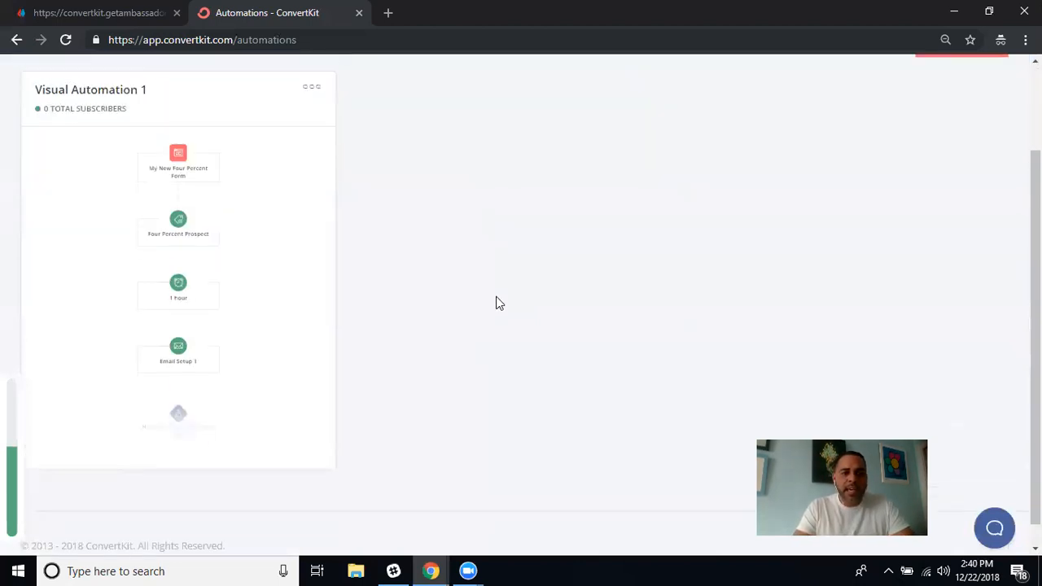
{"action": "scroll", "coordinate": [497, 298], "scroll_direction": "up", "scroll_amount": 2}
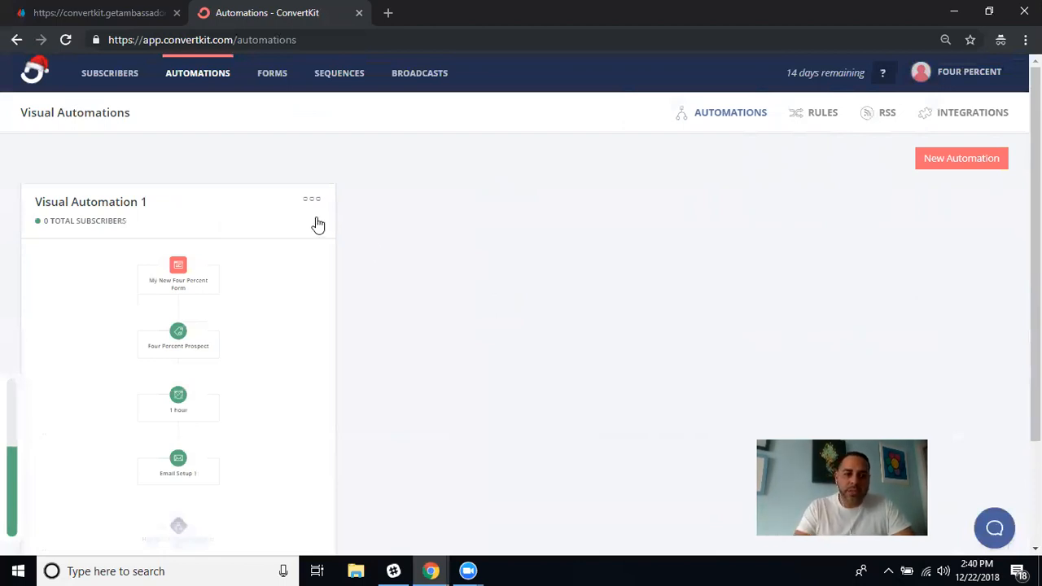
{"action": "left_click", "coordinate": [108, 207]}
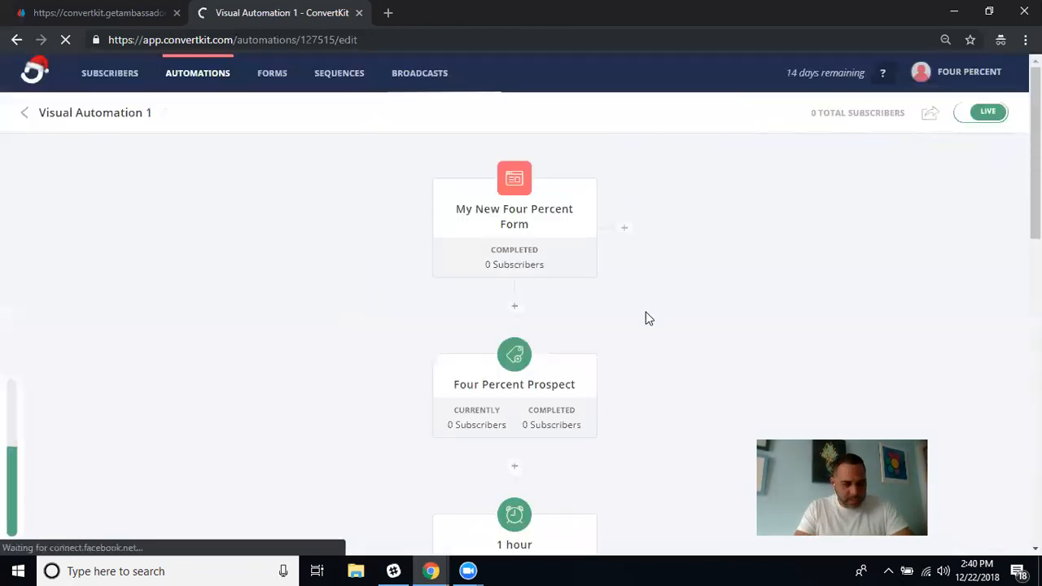
Scroll through Visual Automation 1: Four Percent Prospect tag, 1 hour wait, Email Setup 1, then back up.
{"action": "scroll", "coordinate": [645, 313], "scroll_direction": "down", "scroll_amount": 10}
{"action": "scroll", "coordinate": [645, 313], "scroll_direction": "up", "scroll_amount": 10}
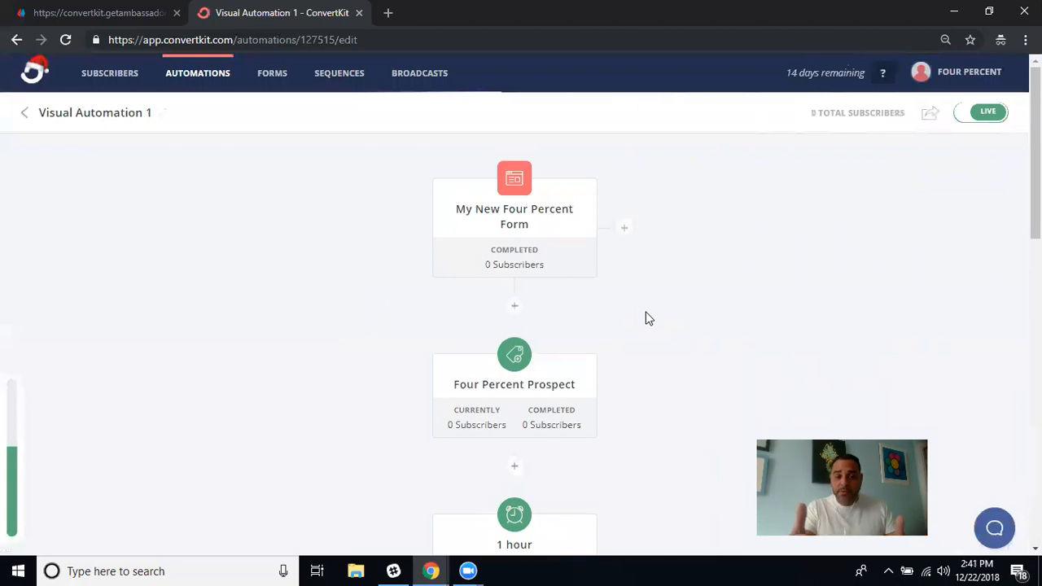
{"action": "scroll", "coordinate": [647, 318], "scroll_direction": "down", "scroll_amount": 2}
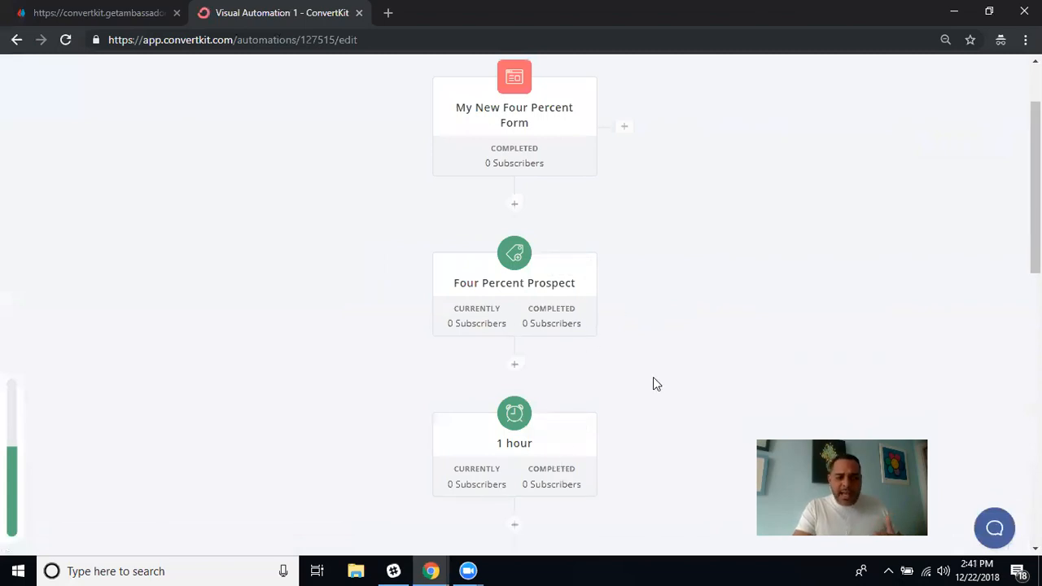
{"action": "scroll", "coordinate": [655, 380], "scroll_direction": "down", "scroll_amount": 2}
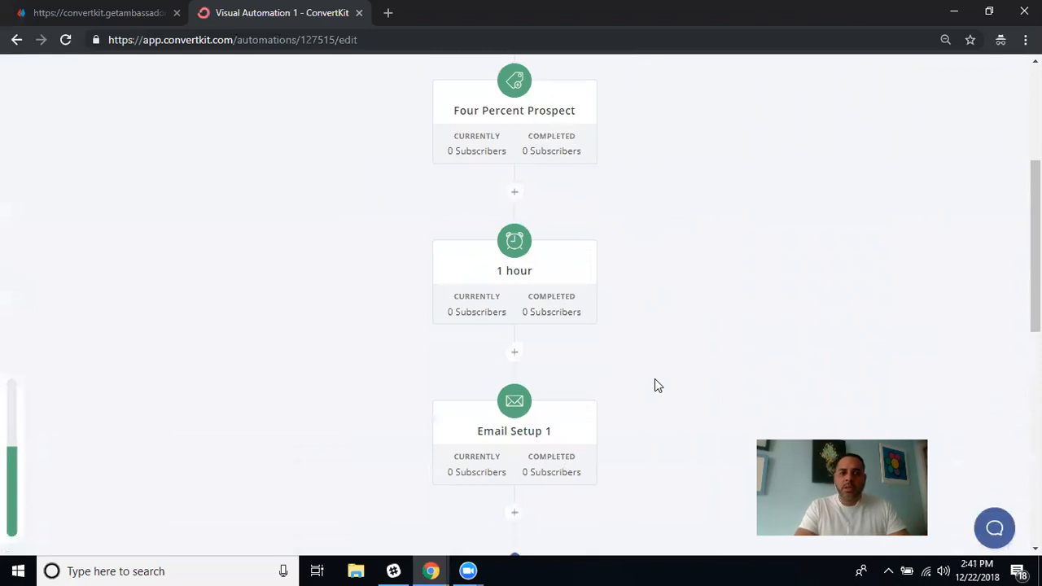
{"action": "scroll", "coordinate": [655, 359], "scroll_direction": "down", "scroll_amount": 2}
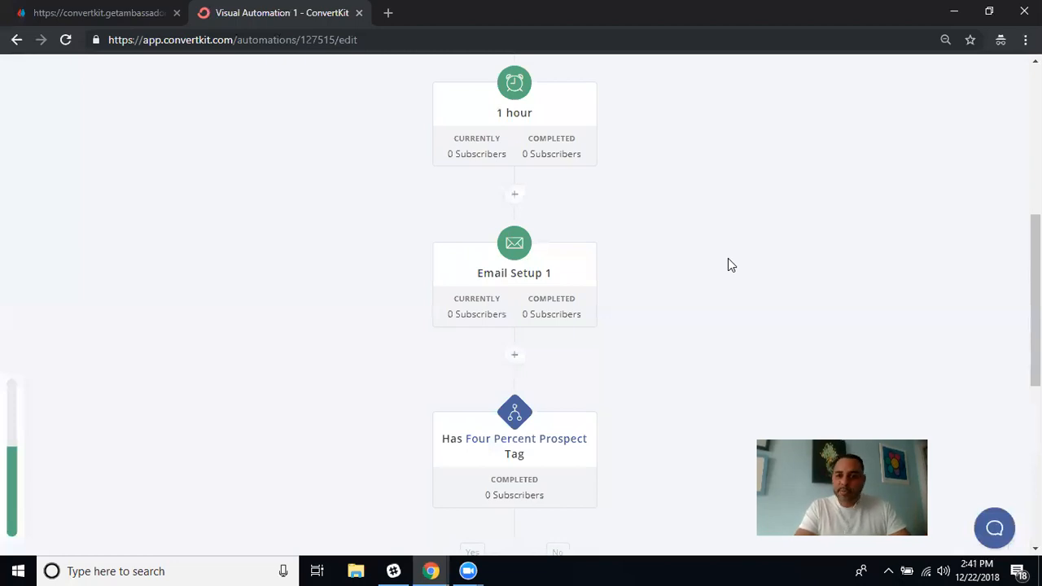
{"action": "scroll", "coordinate": [727, 259], "scroll_direction": "up", "scroll_amount": 3}
{"action": "scroll", "coordinate": [727, 259], "scroll_direction": "up", "scroll_amount": 3}
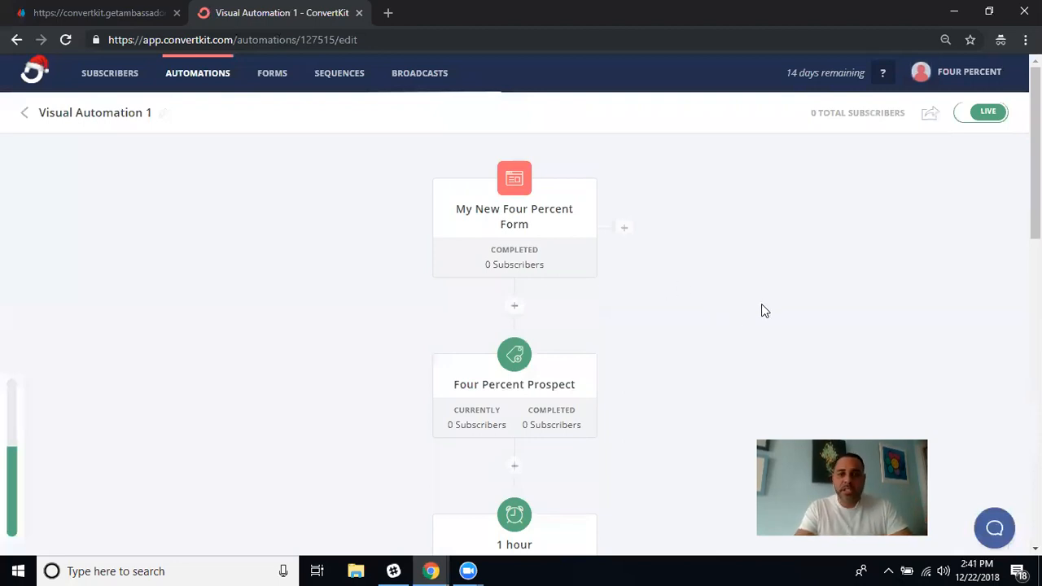
Use the 'Share publicly as a template' popover on Visual Automation 1, then return to the workflow view.
{"action": "left_click", "coordinate": [932, 118]}
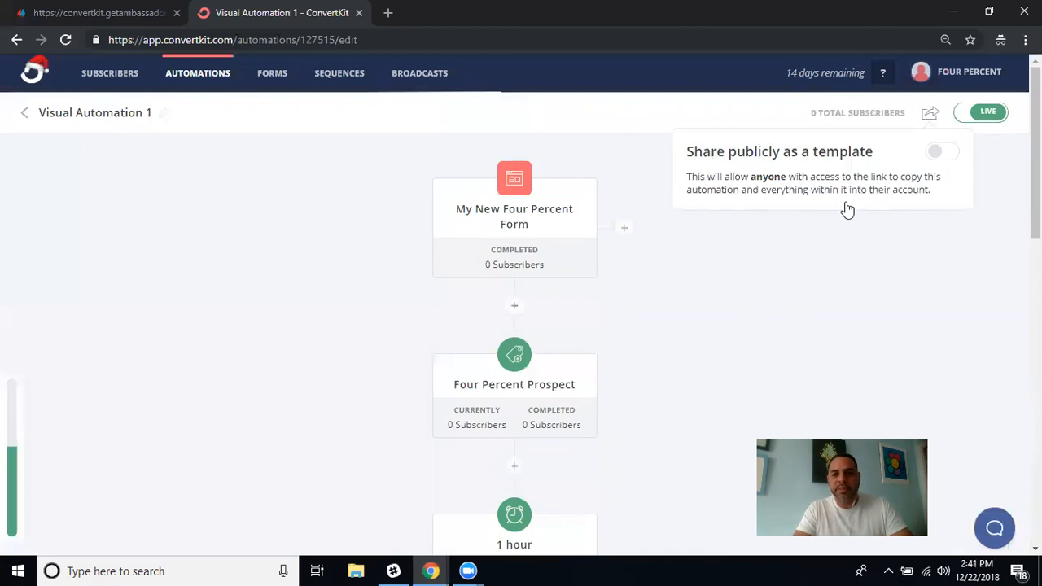
{"action": "left_click", "coordinate": [936, 152]}
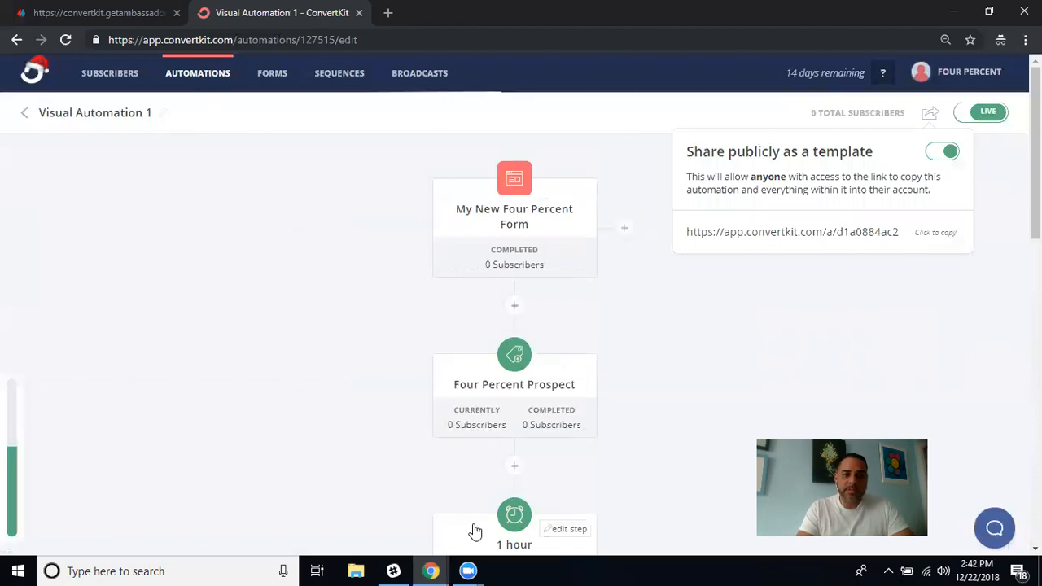
{"action": "scroll", "coordinate": [475, 530], "scroll_direction": "down", "scroll_amount": 12}
{"action": "scroll", "coordinate": [474, 531], "scroll_direction": "up", "scroll_amount": 12}
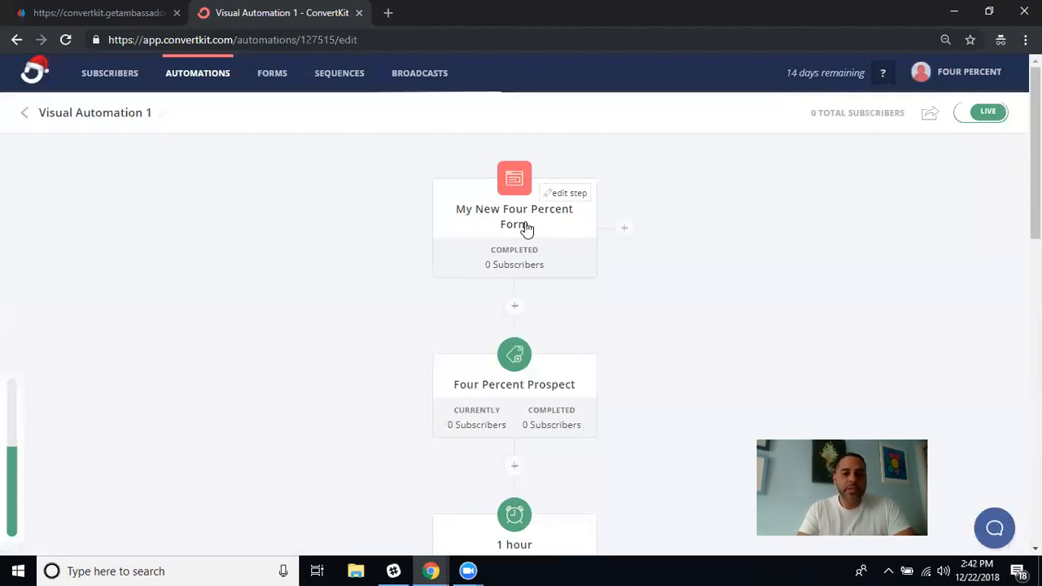
{"action": "scroll", "coordinate": [590, 385], "scroll_direction": "down", "scroll_amount": 9}
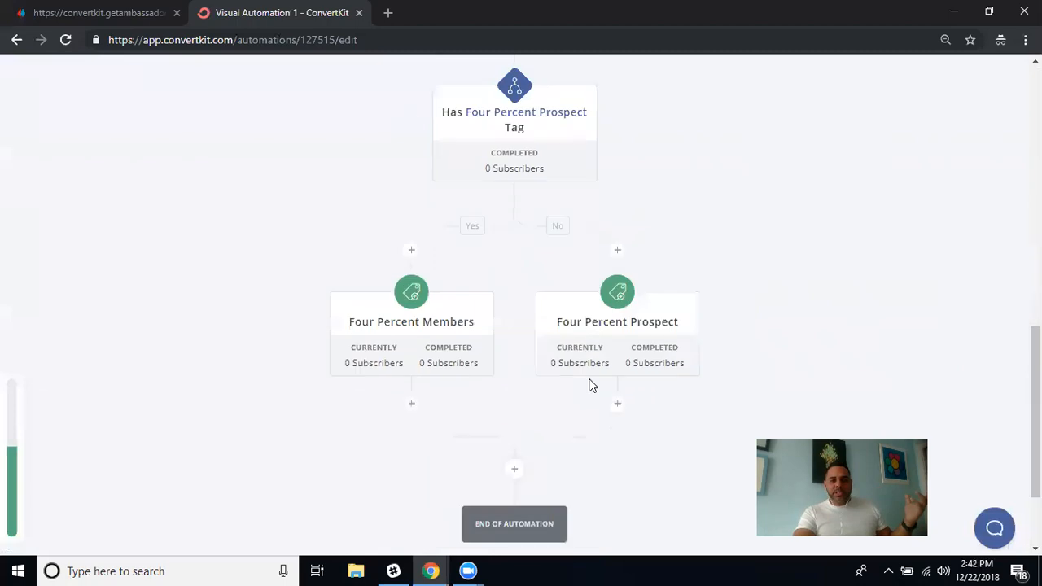
{"action": "scroll", "coordinate": [591, 385], "scroll_direction": "down", "scroll_amount": 2}
{"action": "scroll", "coordinate": [591, 386], "scroll_direction": "up", "scroll_amount": 12}
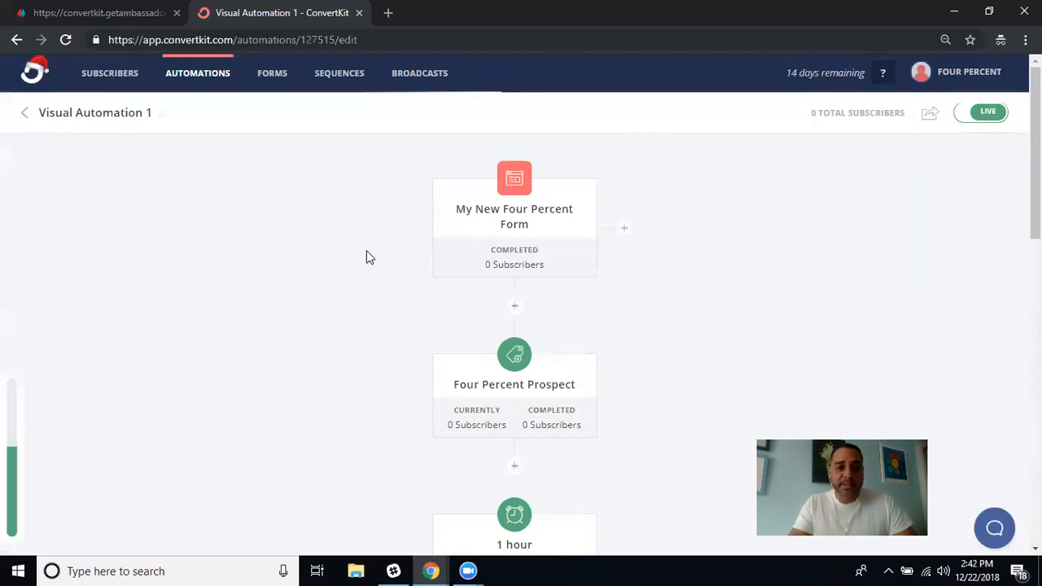
{"action": "scroll", "coordinate": [367, 253], "scroll_direction": "down", "scroll_amount": 4}
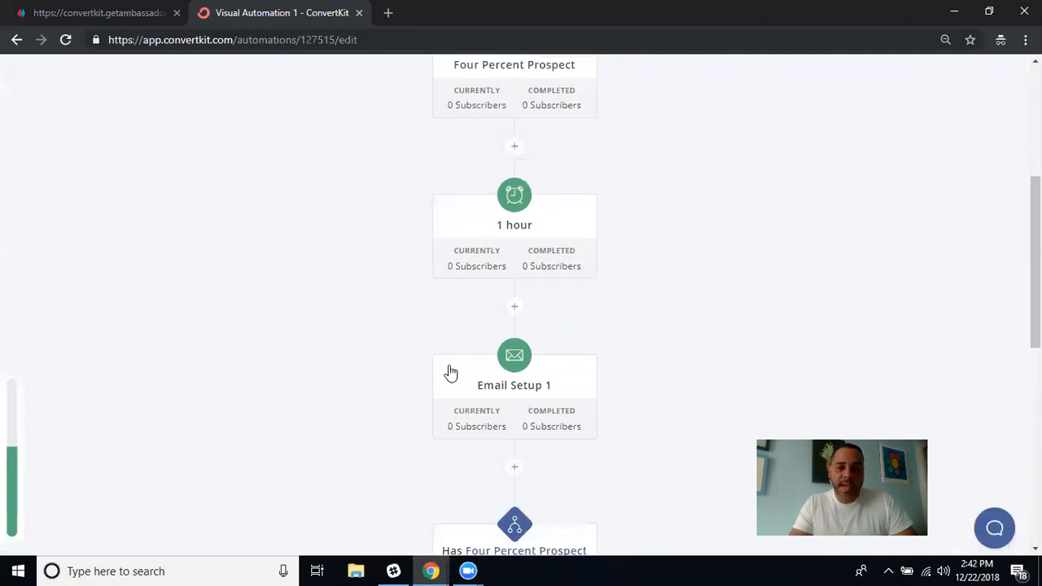
{"action": "scroll", "coordinate": [377, 309], "scroll_direction": "up", "scroll_amount": 4}
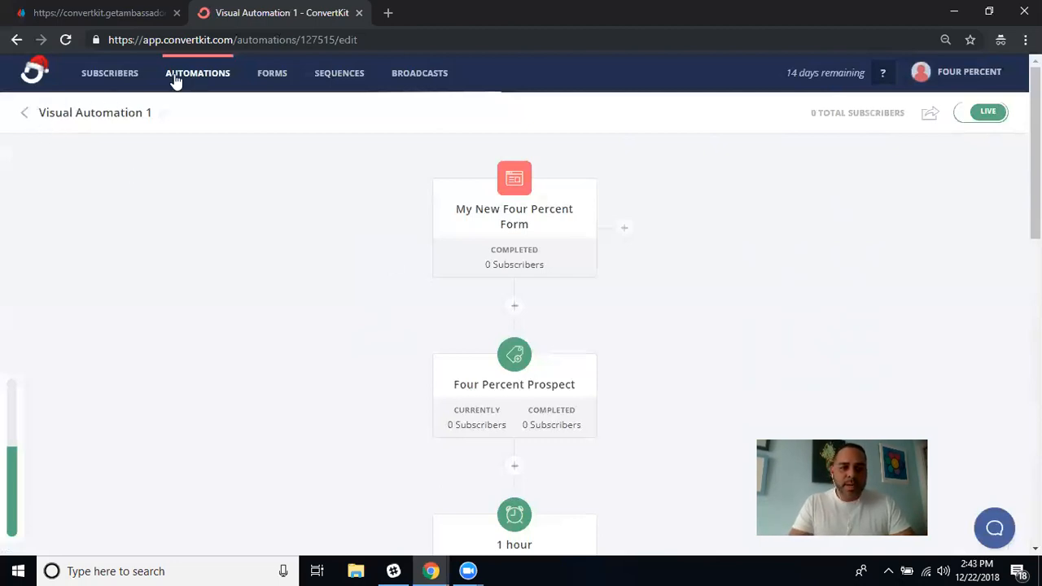
Start a new automation whose trigger is 'Is added to a tag: Four Percent Prospect'.
{"action": "left_click", "coordinate": [25, 113]}
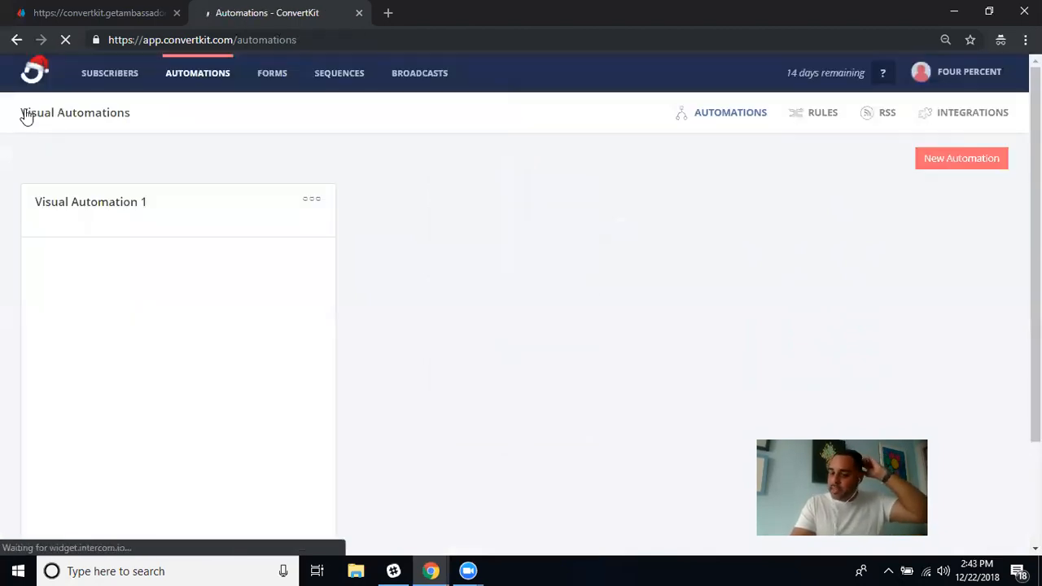
{"action": "left_click", "coordinate": [967, 163]}
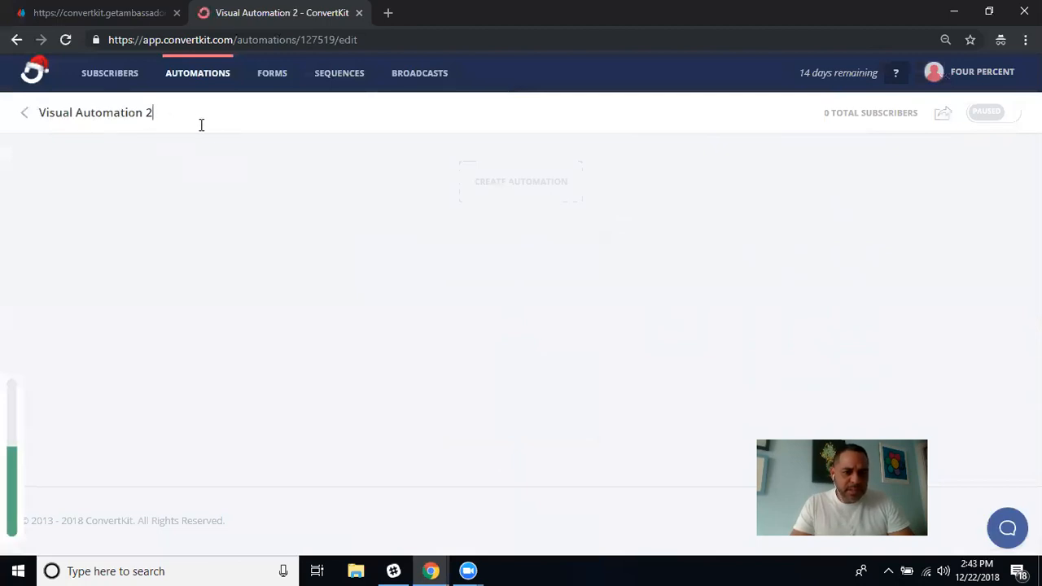
{"action": "left_click", "coordinate": [522, 186]}
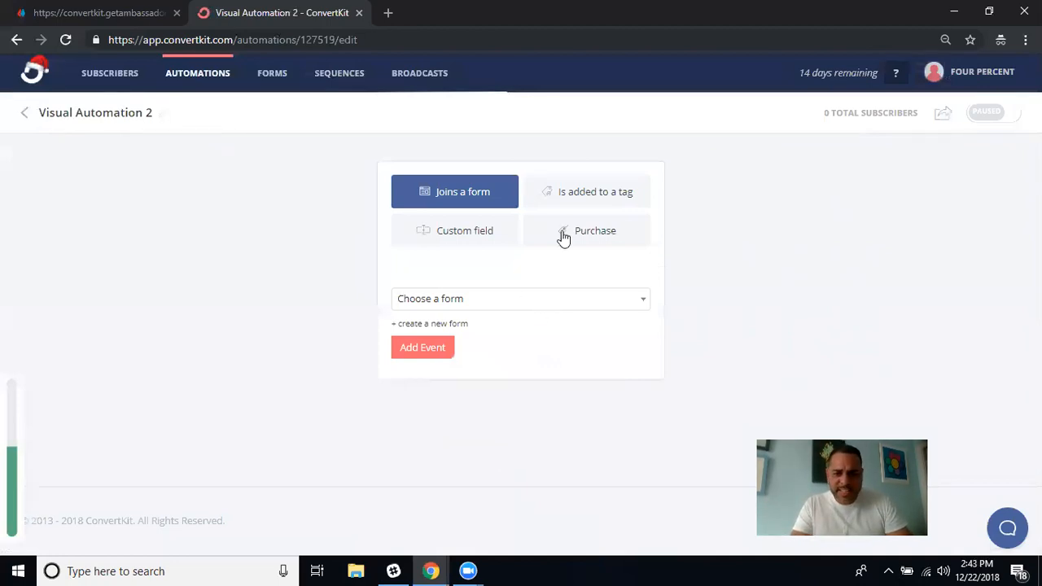
{"action": "left_click", "coordinate": [603, 195]}
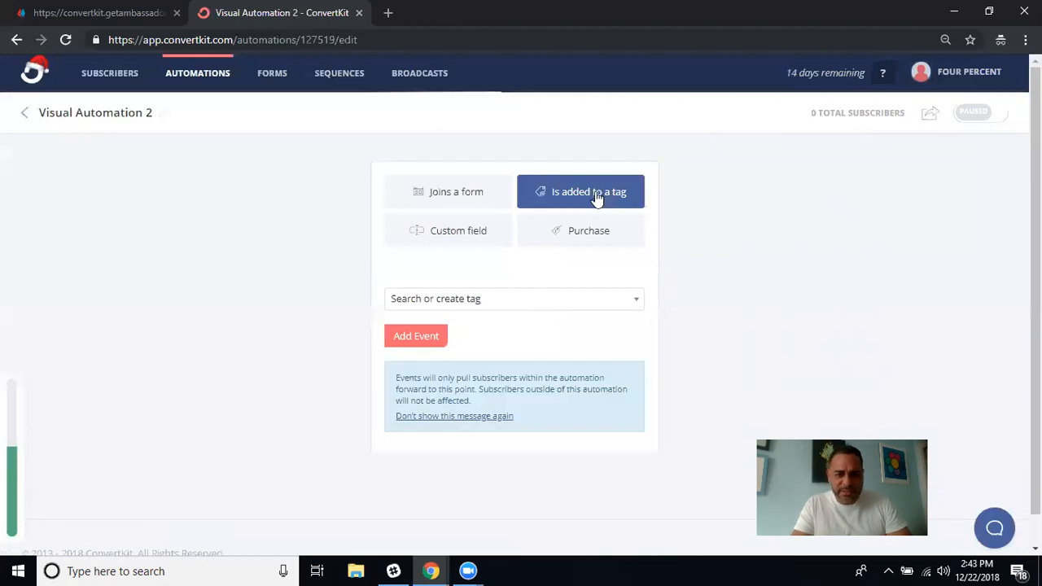
{"action": "left_click", "coordinate": [632, 300]}
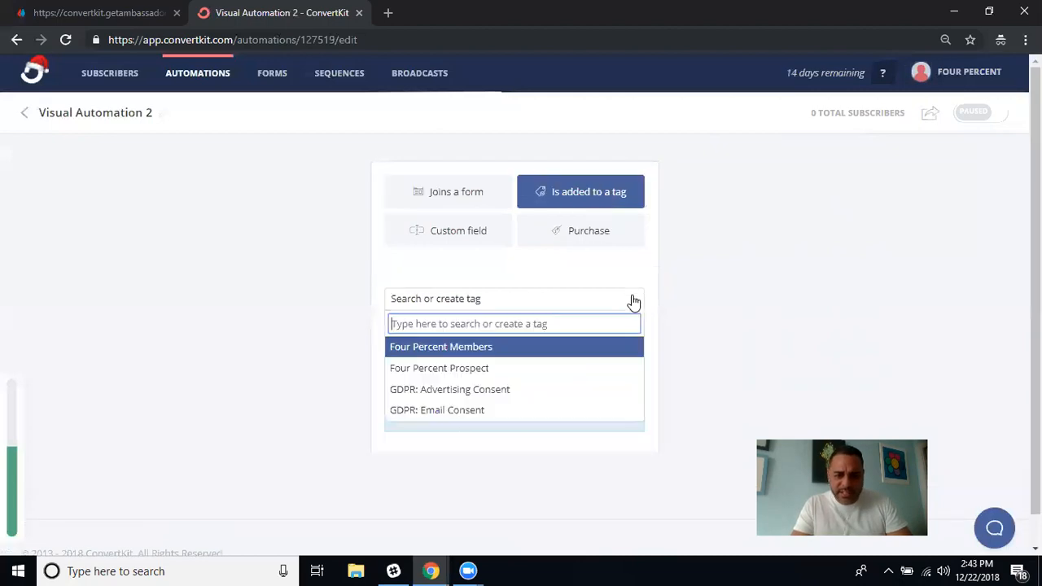
{"action": "left_click", "coordinate": [514, 371]}
{"action": "left_click", "coordinate": [420, 339]}
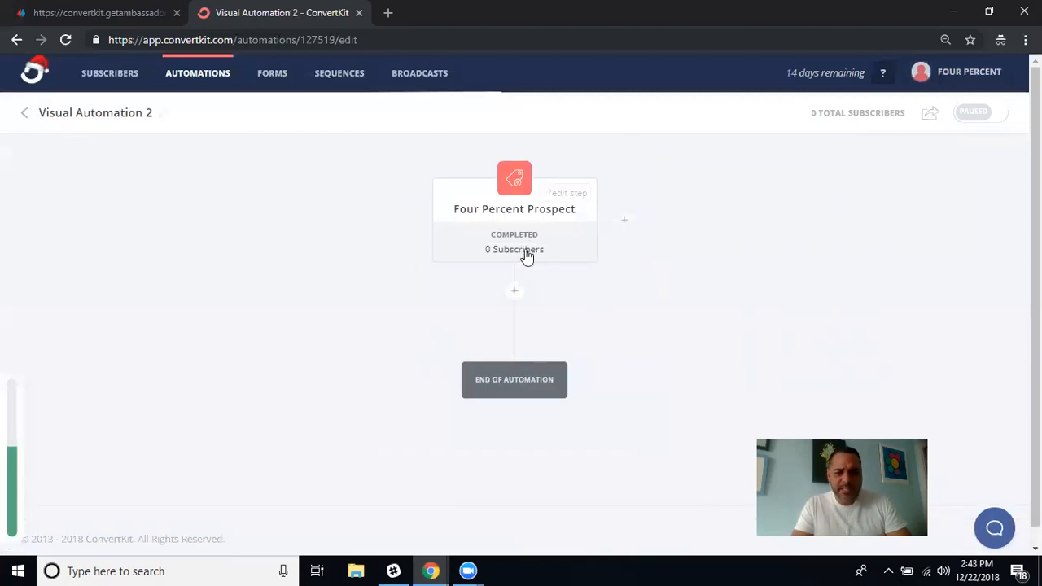
{"action": "left_click", "coordinate": [514, 291]}
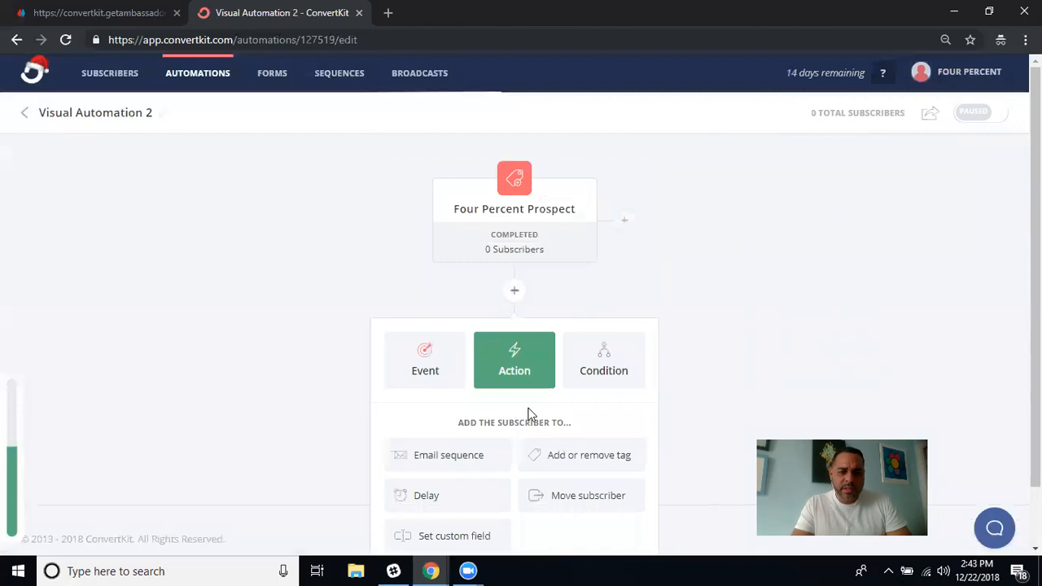
Add an Email sequence action for 'email sequence 2' after the Four Percent Prospect tag trigger.
{"action": "scroll", "coordinate": [527, 415], "scroll_direction": "down", "scroll_amount": 1}
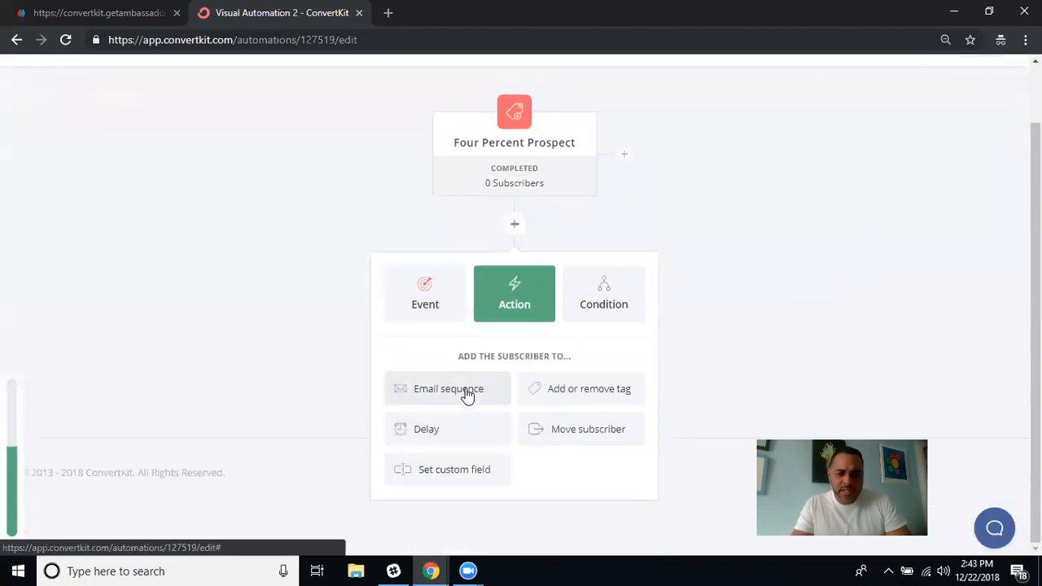
{"action": "left_click", "coordinate": [467, 395]}
{"action": "left_click", "coordinate": [505, 436]}
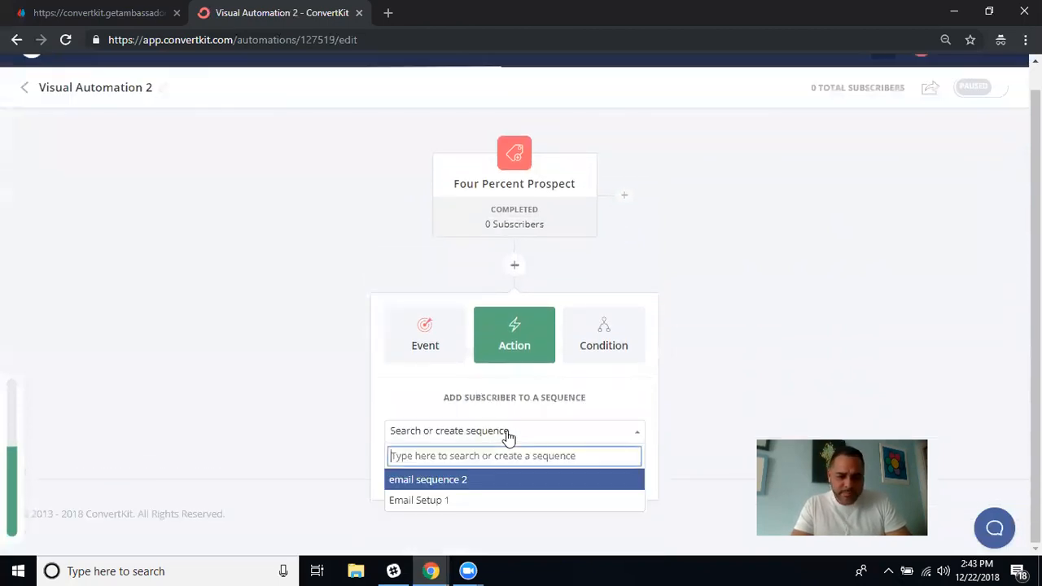
{"action": "left_click", "coordinate": [470, 485]}
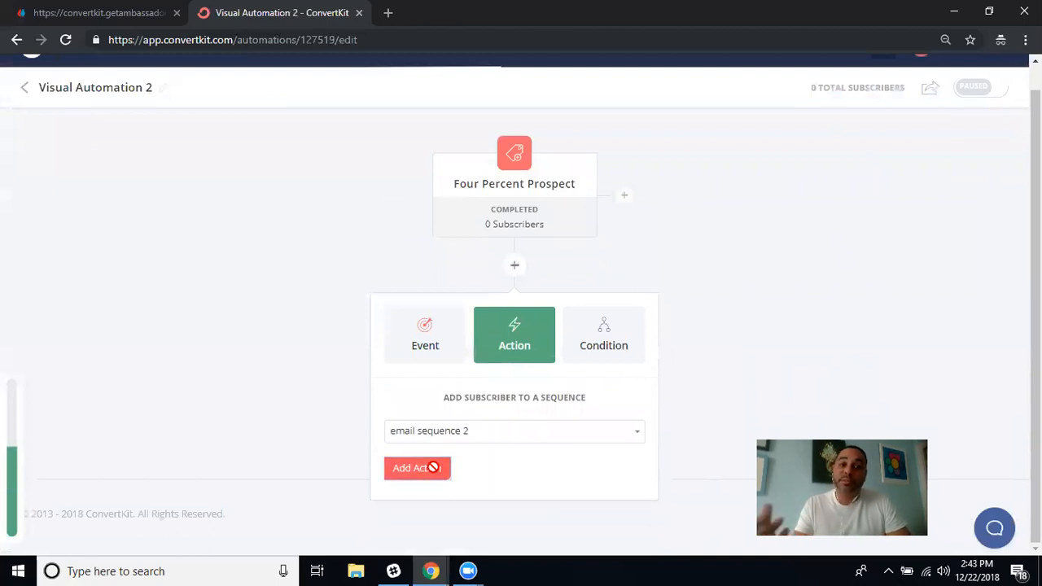
{"action": "left_click", "coordinate": [433, 468]}
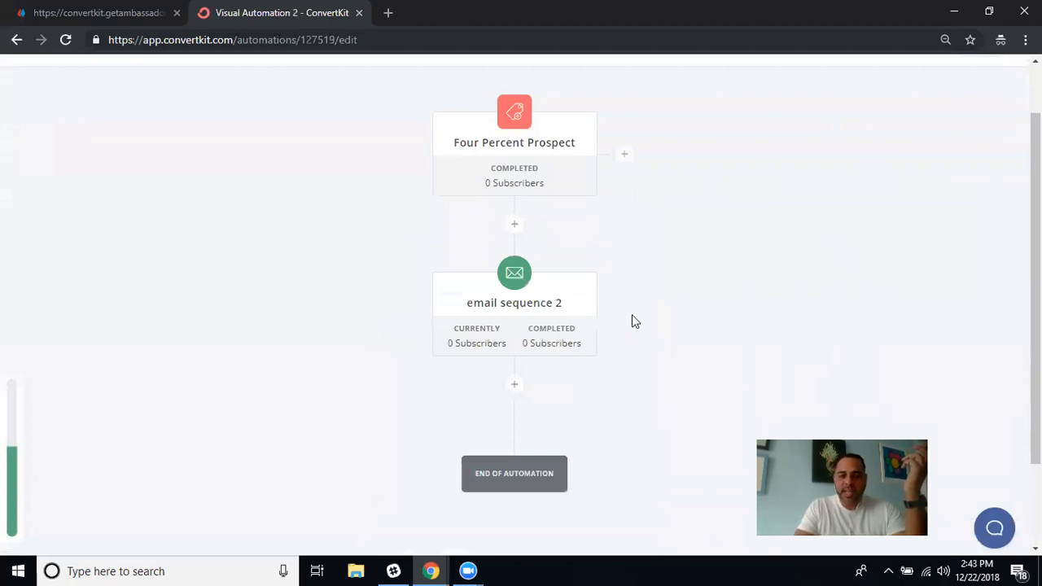
{"action": "scroll", "coordinate": [631, 314], "scroll_direction": "down", "scroll_amount": 2}
{"action": "scroll", "coordinate": [631, 314], "scroll_direction": "up", "scroll_amount": 3}
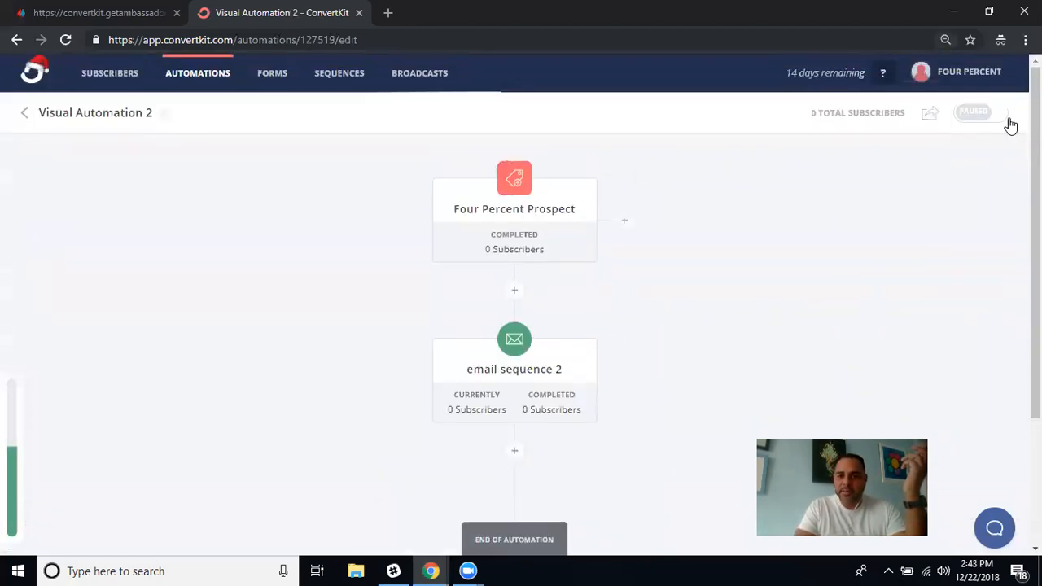
Turn Visual Automation 2 on and enable 'Share publicly as a template', then return to the automations list.
{"action": "left_click", "coordinate": [974, 112]}
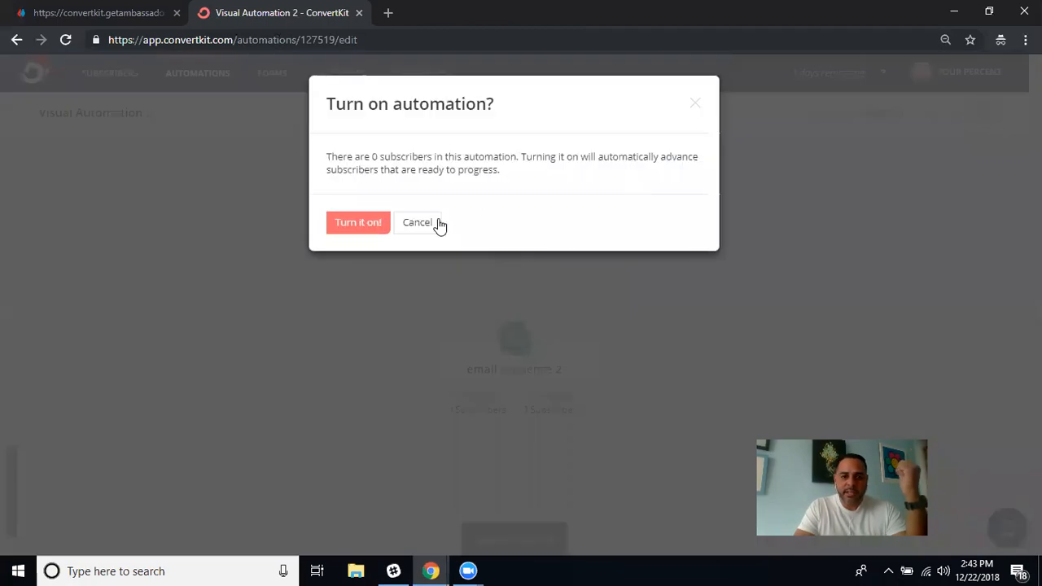
{"action": "left_click", "coordinate": [364, 226]}
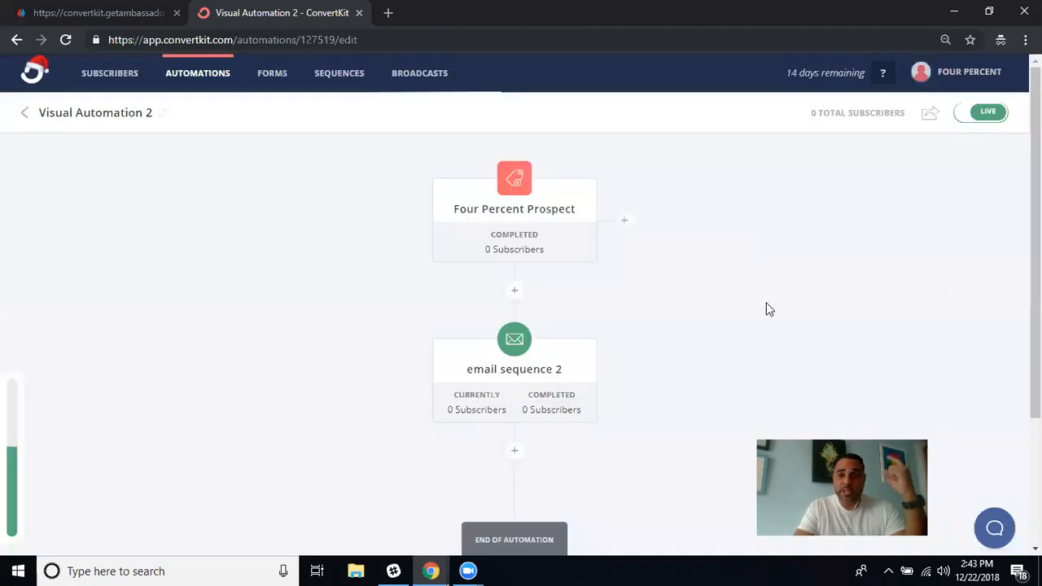
{"action": "left_click", "coordinate": [928, 115]}
{"action": "left_click", "coordinate": [946, 150]}
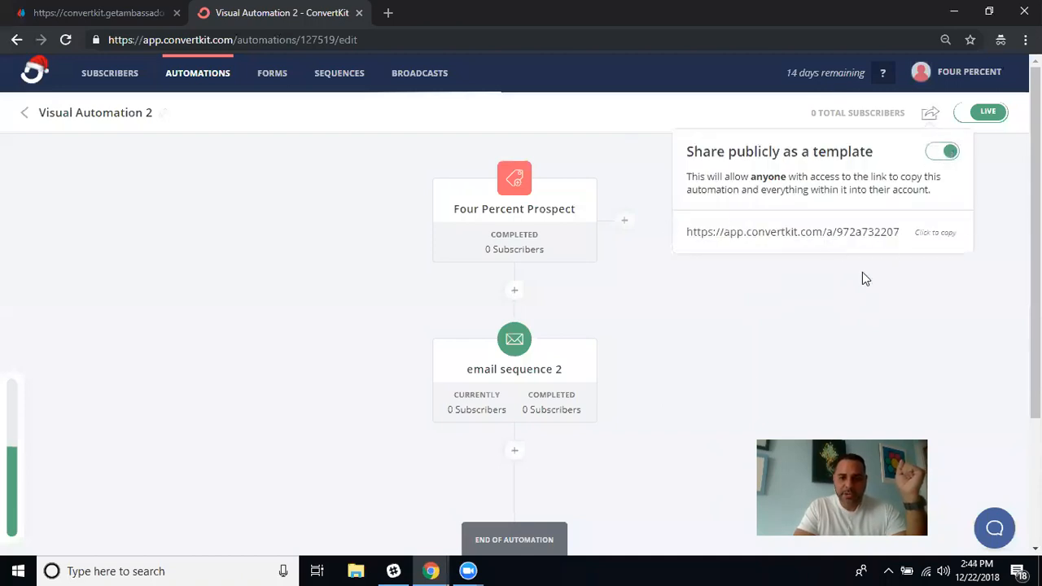
{"action": "left_click", "coordinate": [718, 371]}
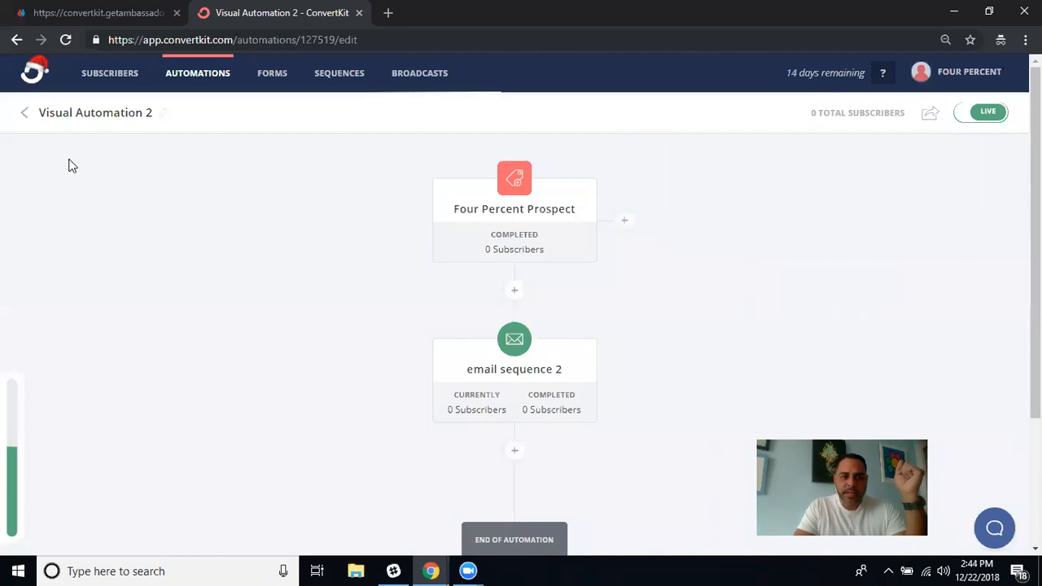
{"action": "left_click", "coordinate": [25, 118]}
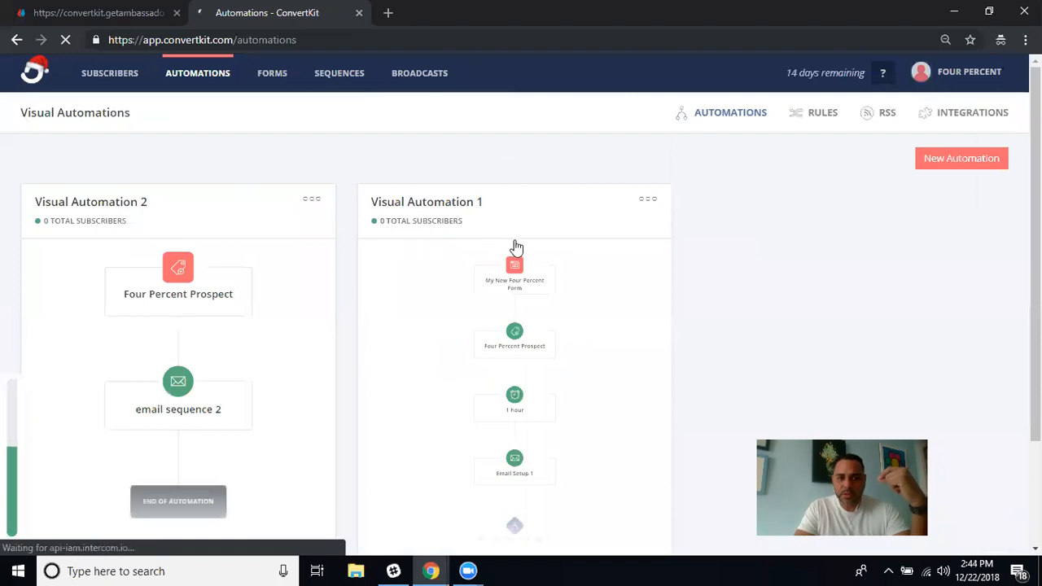
Scroll through the automations list to check Visual Automation 2 beside Visual Automation 1.
{"action": "scroll", "coordinate": [558, 412], "scroll_direction": "down", "scroll_amount": 2}
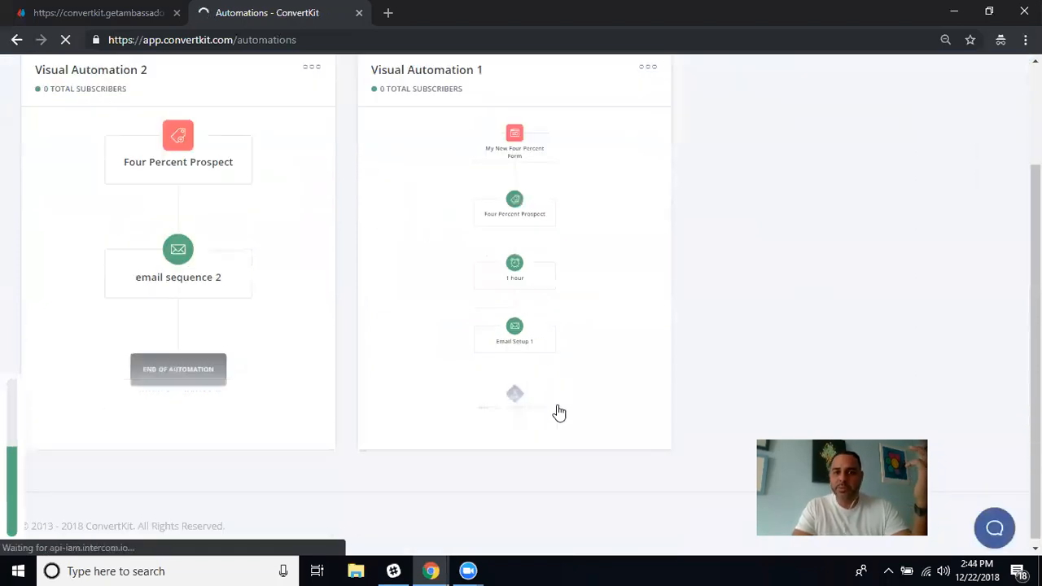
{"action": "scroll", "coordinate": [558, 412], "scroll_direction": "up", "scroll_amount": 2}
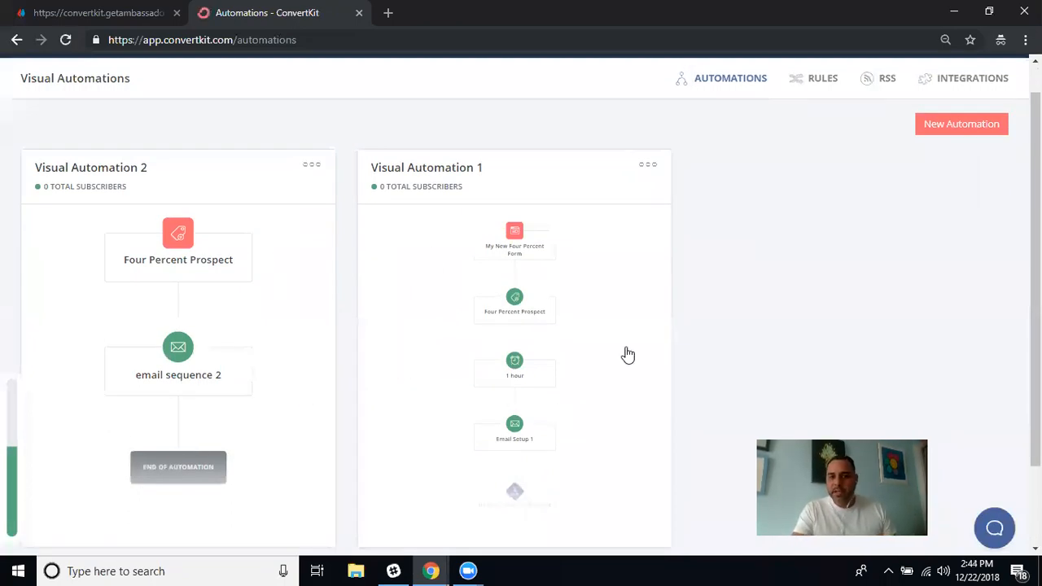
{"action": "scroll", "coordinate": [840, 291], "scroll_direction": "down", "scroll_amount": 2}
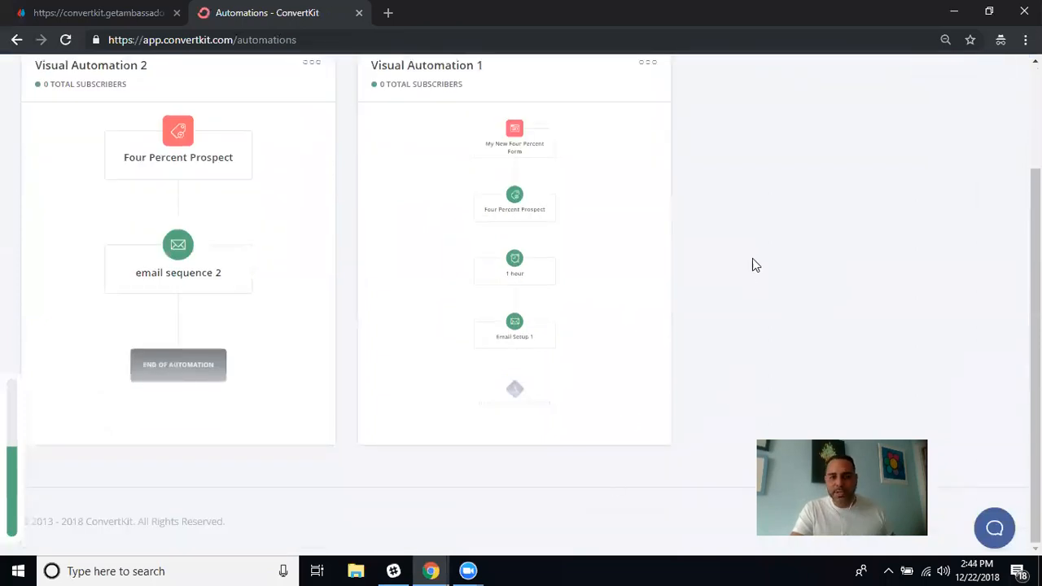
{"action": "scroll", "coordinate": [752, 264], "scroll_direction": "up", "scroll_amount": 3}
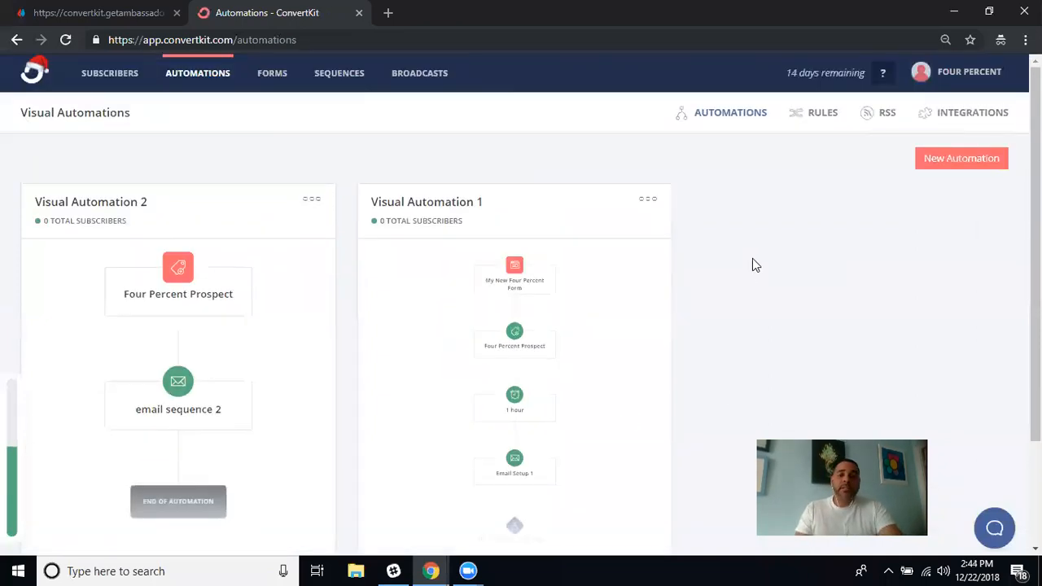